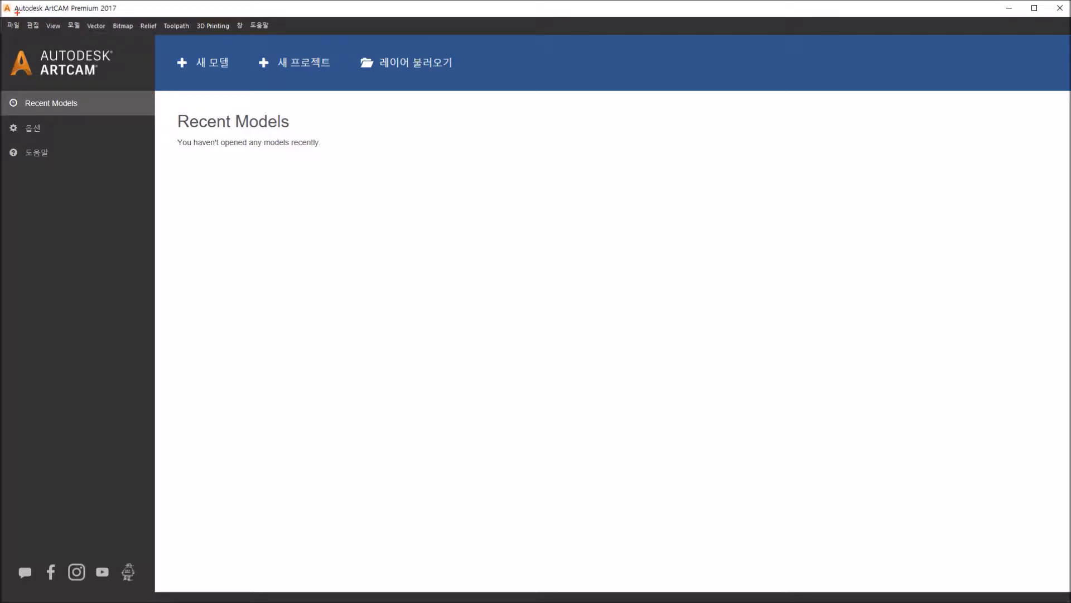
pyautogui.moveTo(2, 17)
pyautogui.mouseDown()
pyautogui.moveTo(120, 44)
pyautogui.moveTo(297, 35)
pyautogui.mouseUp()
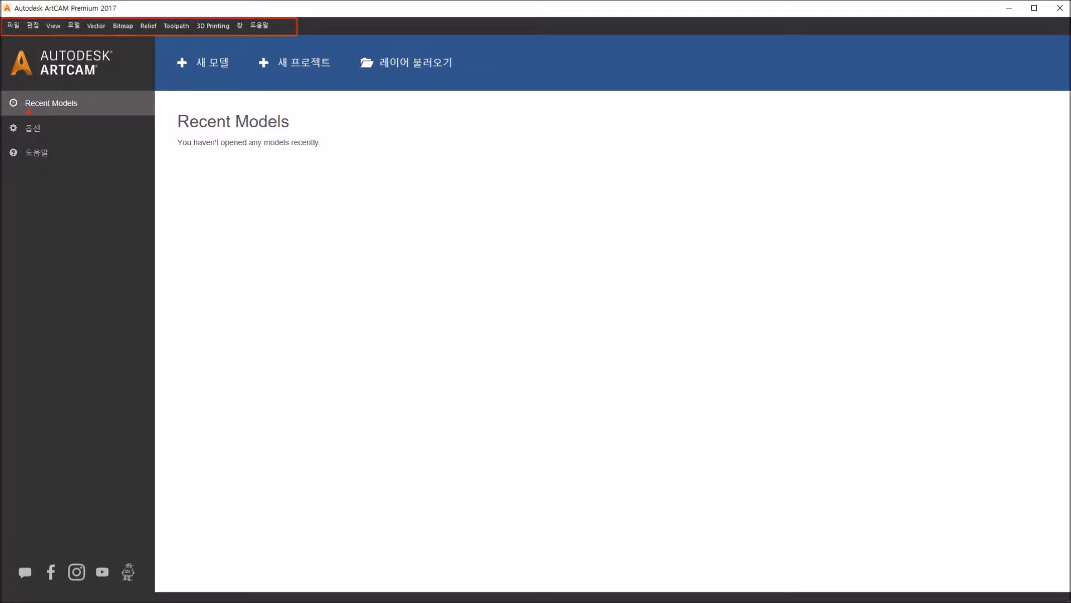
pyautogui.moveTo(1, 36); pyautogui.dragTo(146, 269)
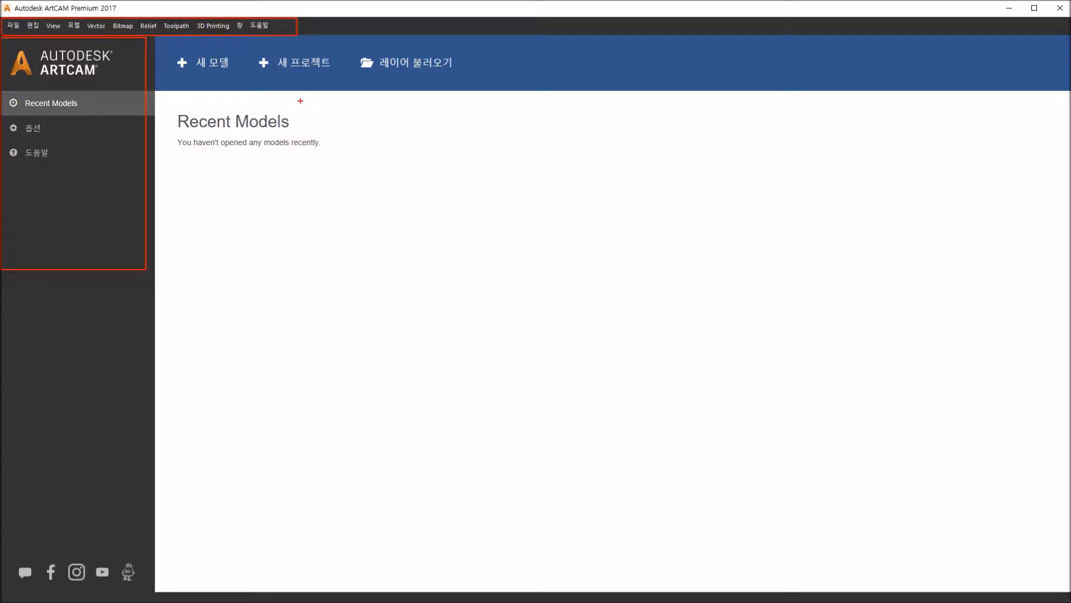
pyautogui.moveTo(175, 47)
pyautogui.mouseDown()
pyautogui.moveTo(238, 91)
pyautogui.moveTo(238, 78)
pyautogui.mouseUp()
pyautogui.moveTo(257, 49)
pyautogui.mouseDown()
pyautogui.moveTo(337, 86)
pyautogui.moveTo(360, 81)
pyautogui.moveTo(347, 81)
pyautogui.mouseUp()
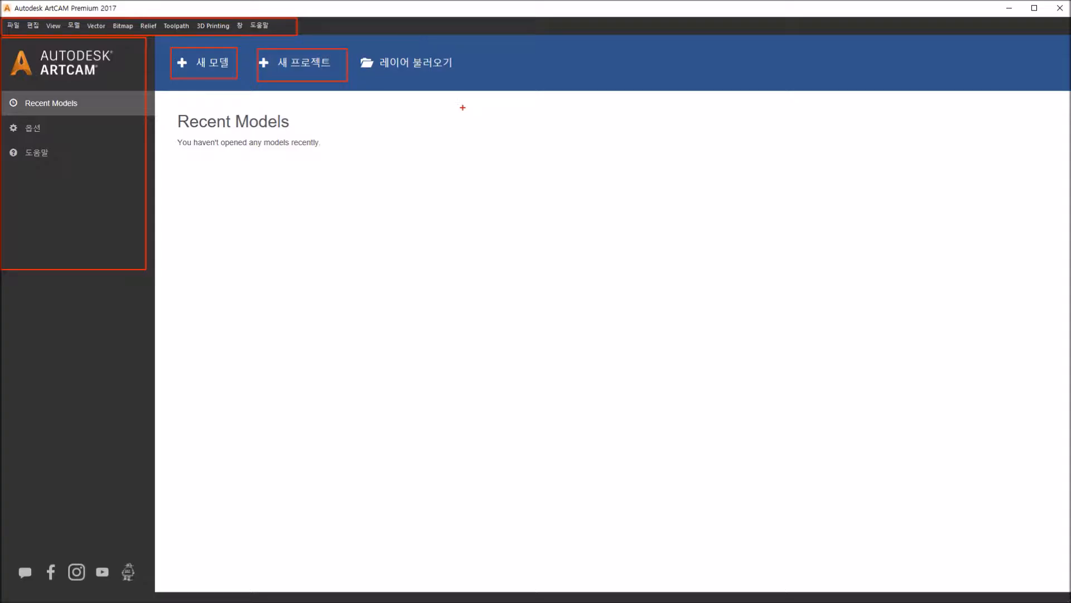
pyautogui.moveTo(470, 83); pyautogui.dragTo(356, 51)
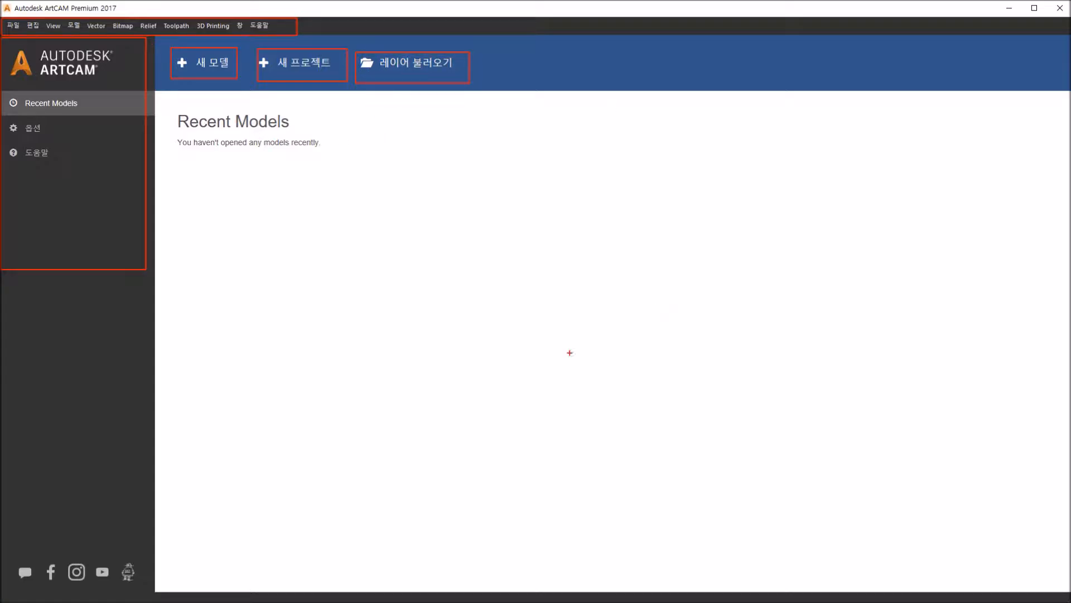
pyautogui.press('Escape')
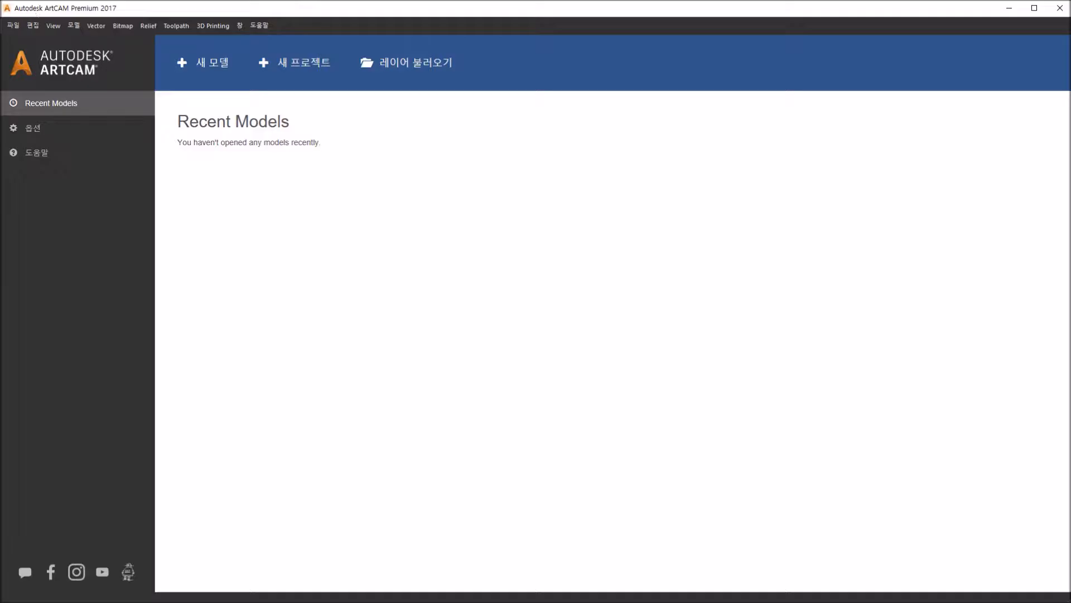
# - Create a new 100 x 100 mm model with a resolution of 1166 x 1166 points and millimetre units
pyautogui.click(194, 72)
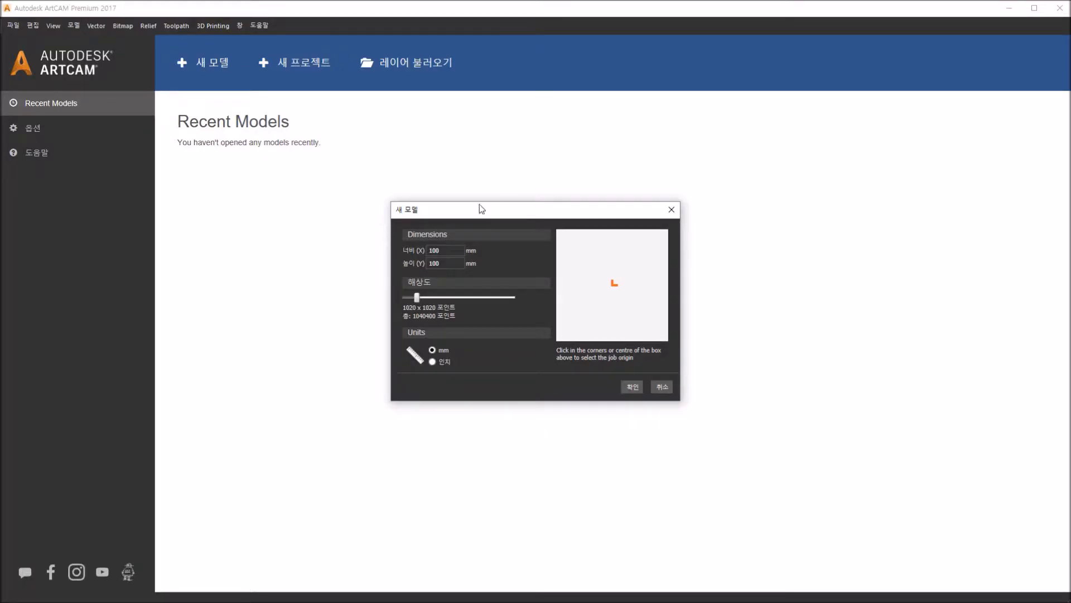
pyautogui.moveTo(480, 205); pyautogui.dragTo(466, 156)
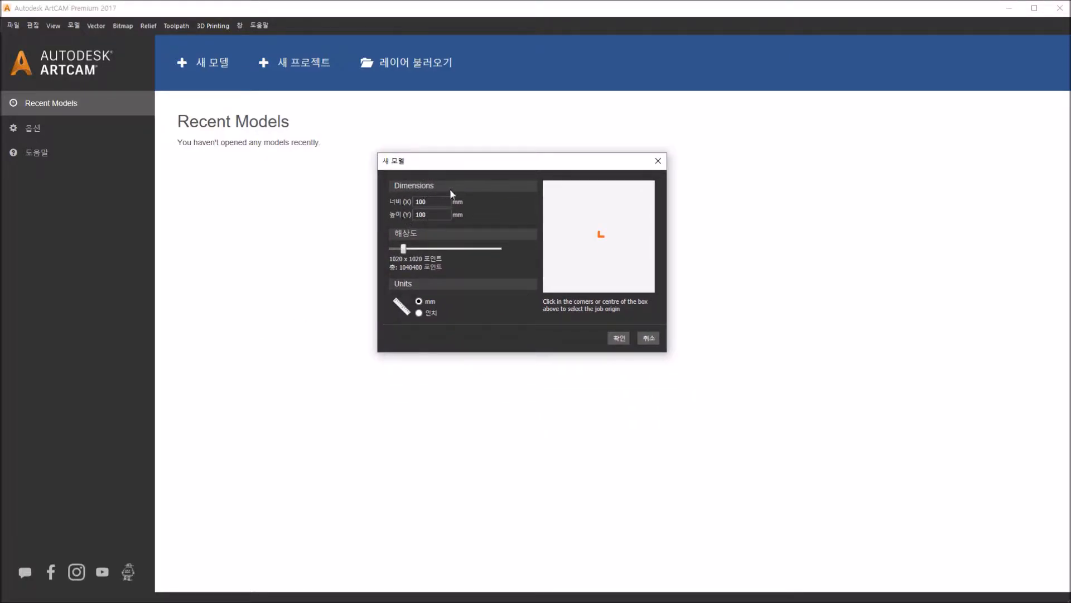
pyautogui.click(433, 215)
pyautogui.click(438, 204)
pyautogui.click(437, 215)
pyautogui.moveTo(405, 250)
pyautogui.mouseDown()
pyautogui.moveTo(507, 249)
pyautogui.moveTo(409, 250)
pyautogui.mouseUp()
pyautogui.click(420, 313)
pyautogui.click(419, 301)
pyautogui.click(421, 314)
pyautogui.click(421, 303)
pyautogui.click(620, 342)
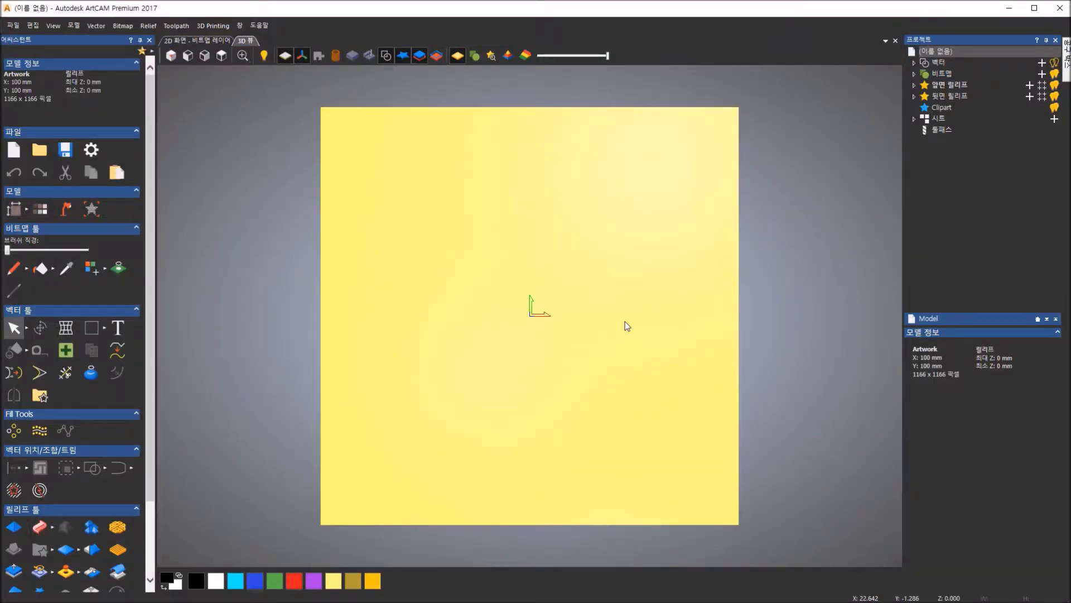
# - Compare the new model's 2D bitmap layer view with its 3D view, finishing in the 2D view
pyautogui.click(205, 41)
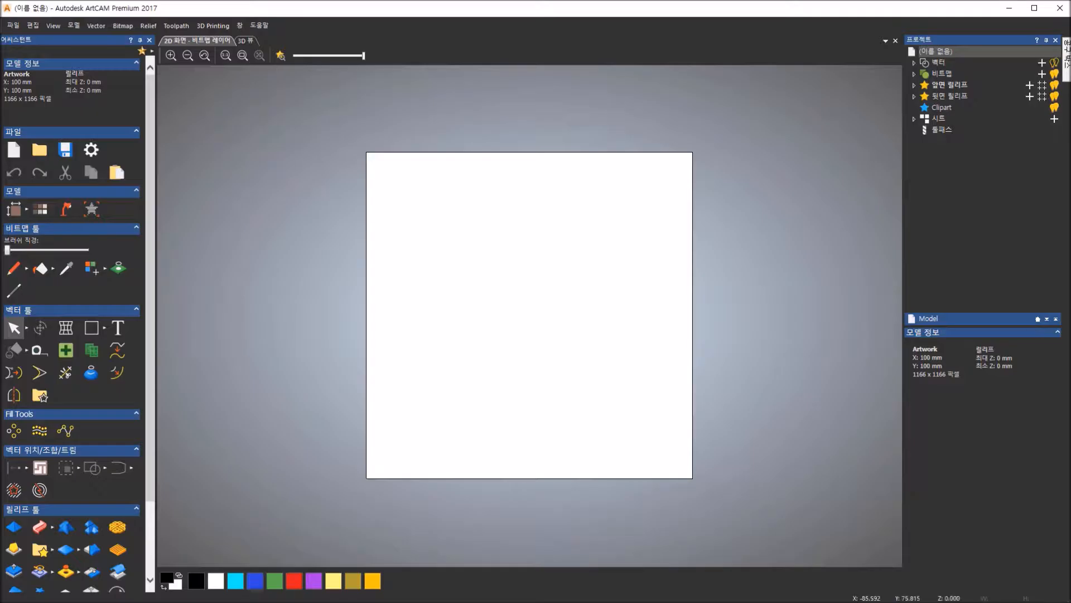
pyautogui.press('alt')
pyautogui.click(245, 39)
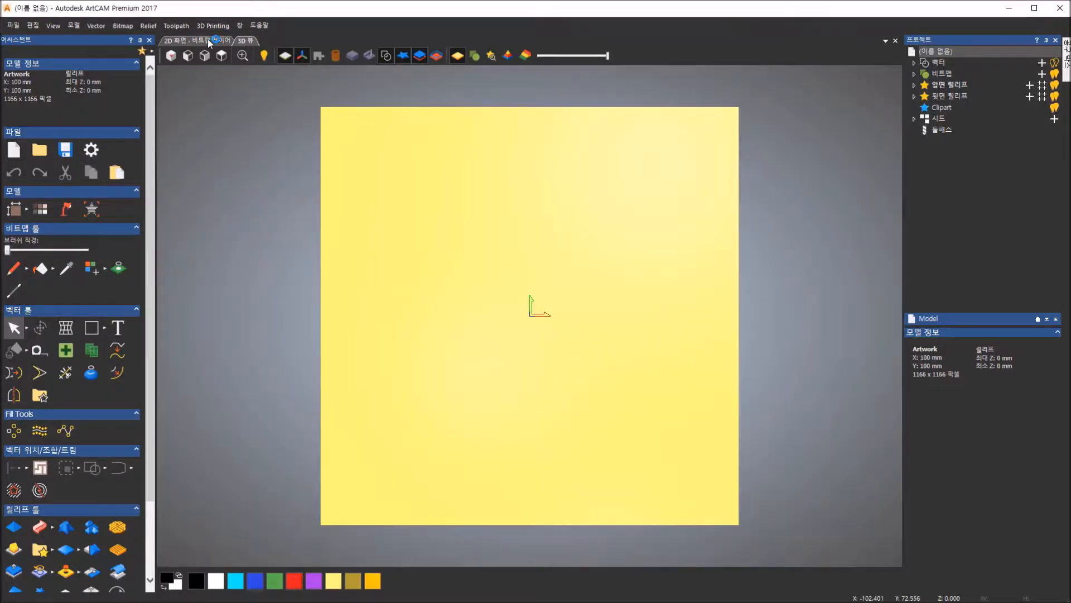
pyautogui.click(208, 39)
pyautogui.click(249, 39)
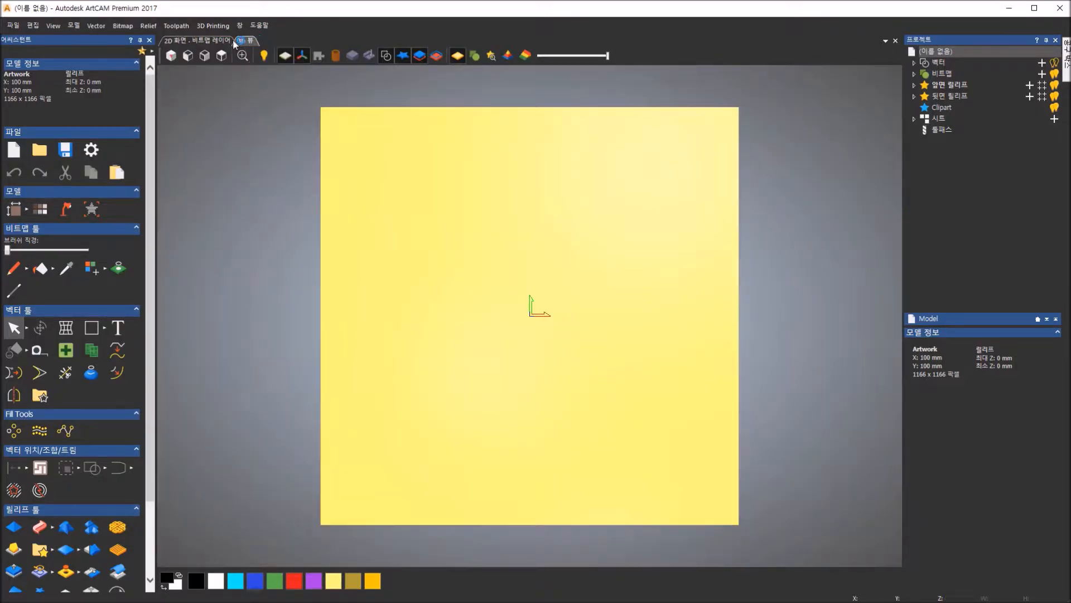
pyautogui.click(210, 40)
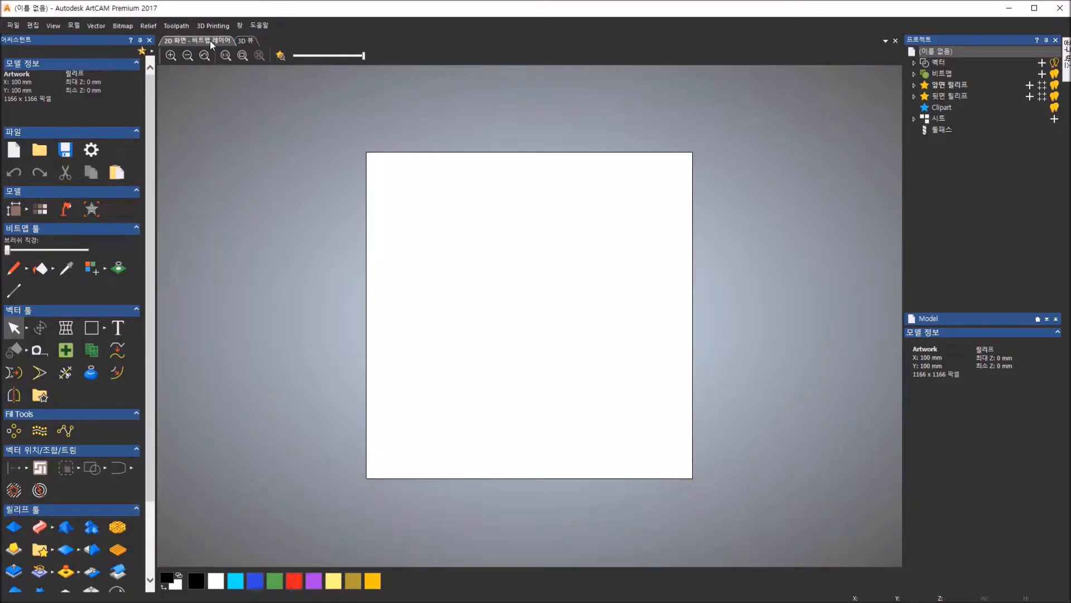
pyautogui.click(242, 43)
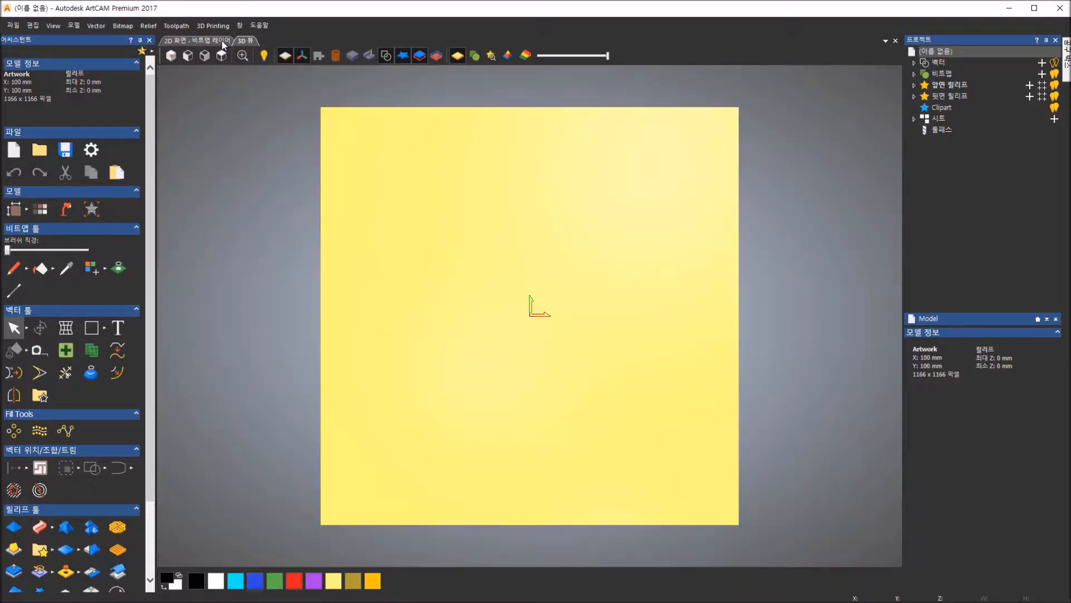
pyautogui.click(222, 40)
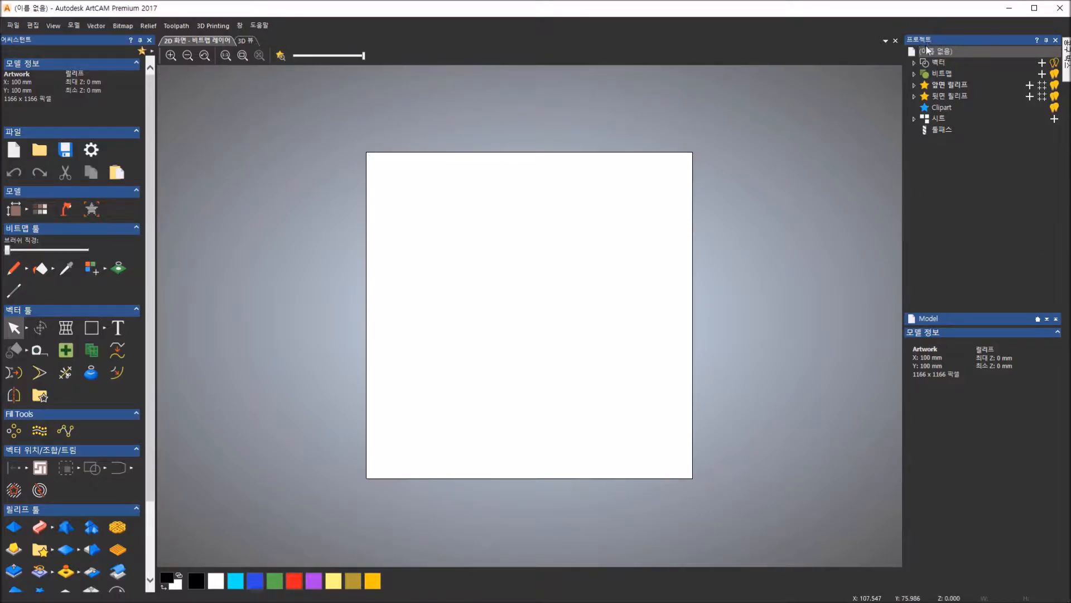
# - Expand the vector, bitmap and front relief groups in the project tree to show their layers
pyautogui.click(914, 62)
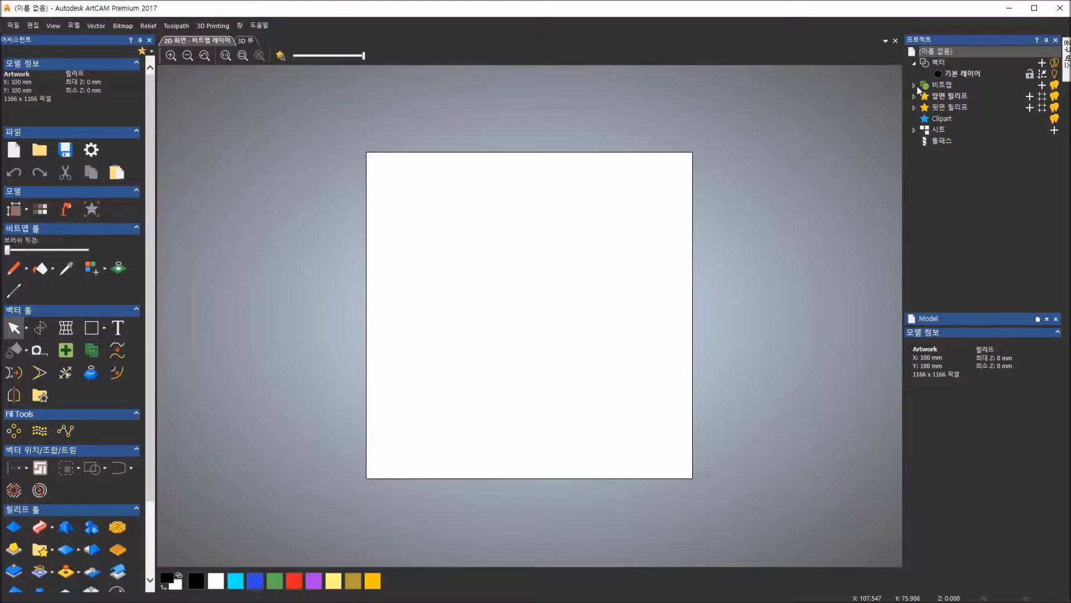
pyautogui.click(915, 86)
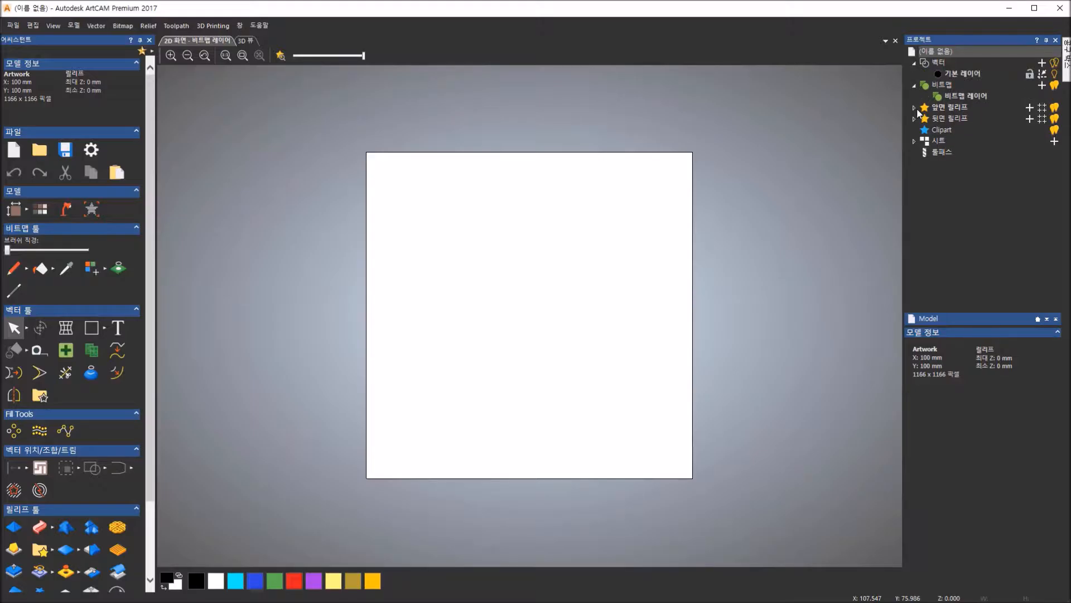
pyautogui.click(915, 108)
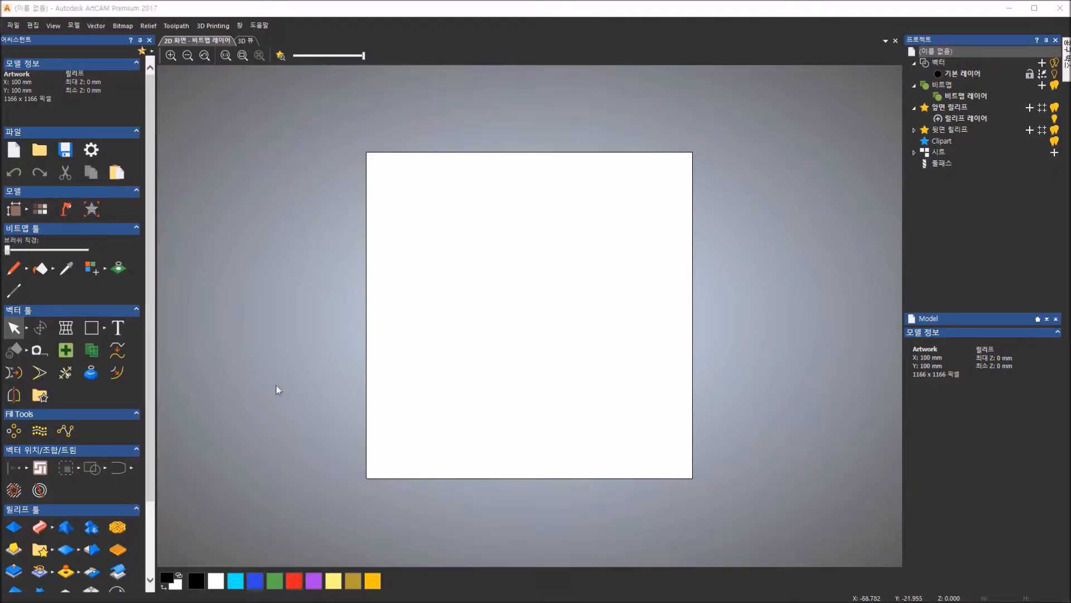
# - Try the Standard (스탠다드) window layout followed by the Advanced layout
pyautogui.click(240, 25)
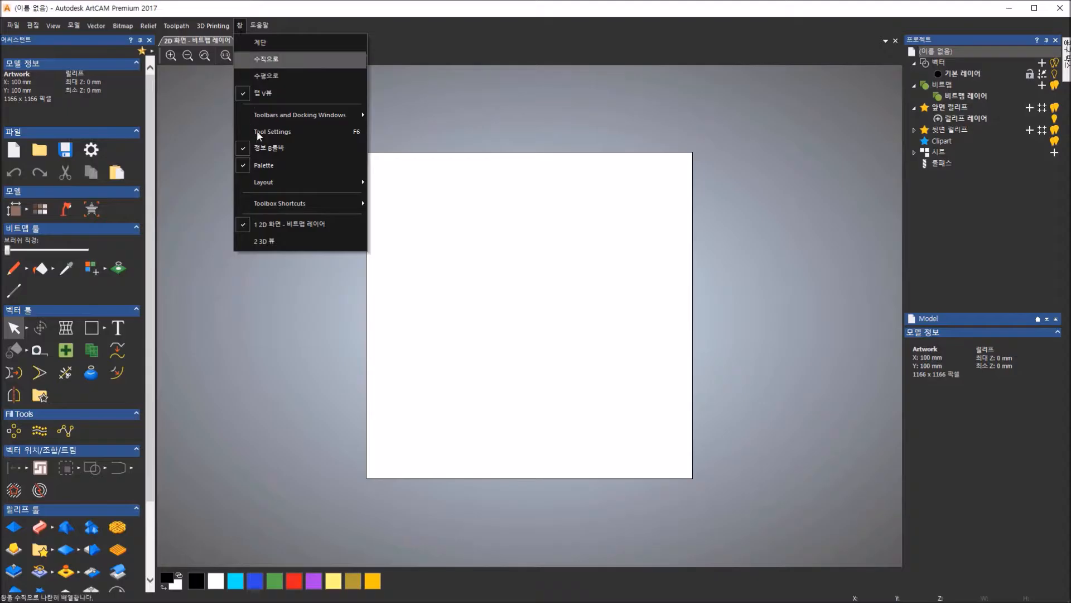
pyautogui.moveTo(263, 185)
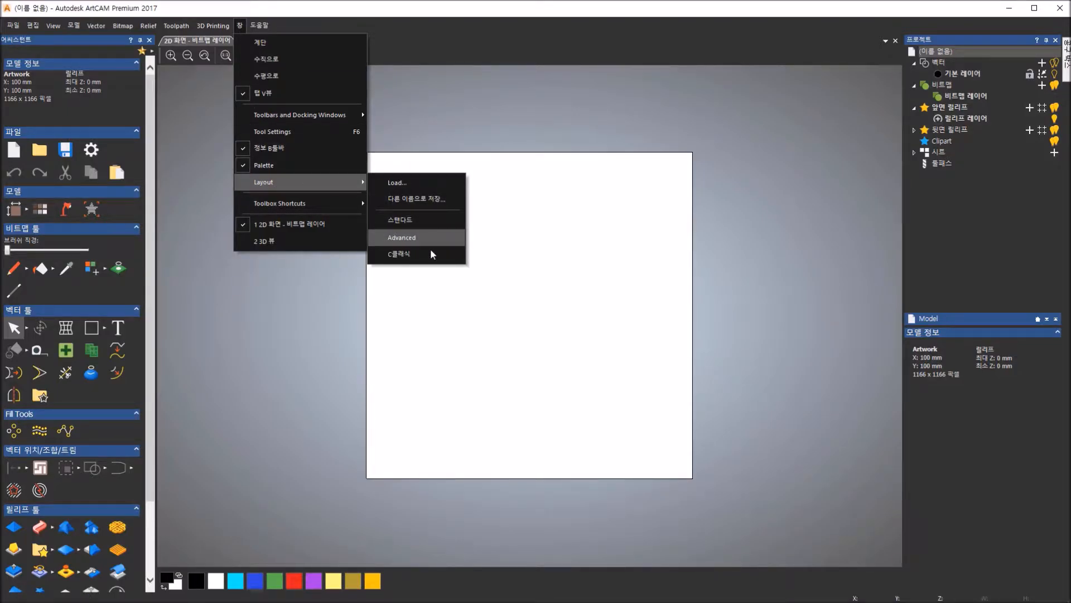
pyautogui.click(431, 220)
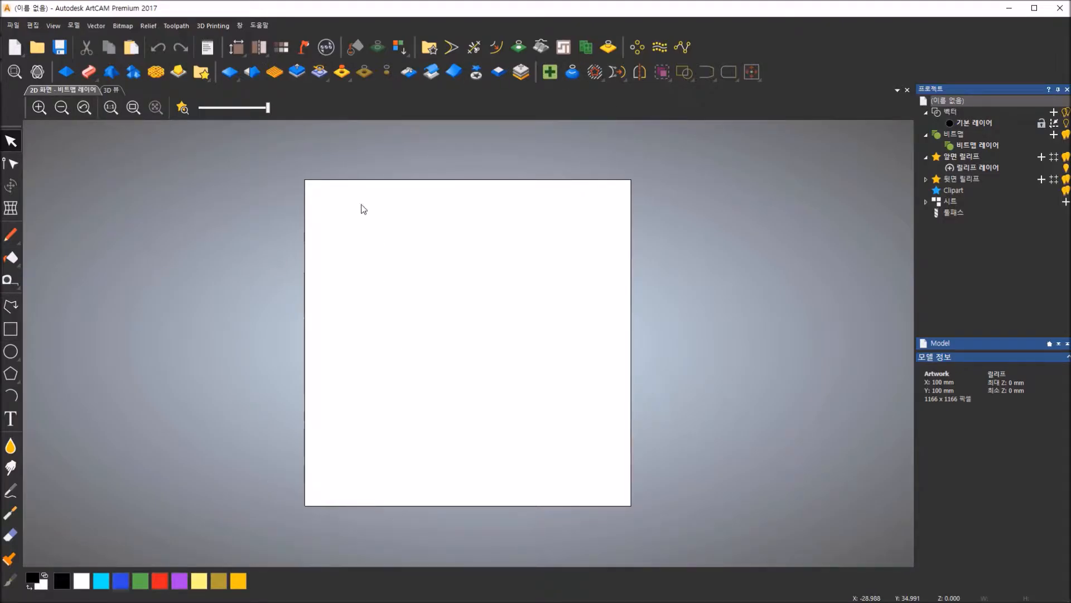
pyautogui.click(240, 25)
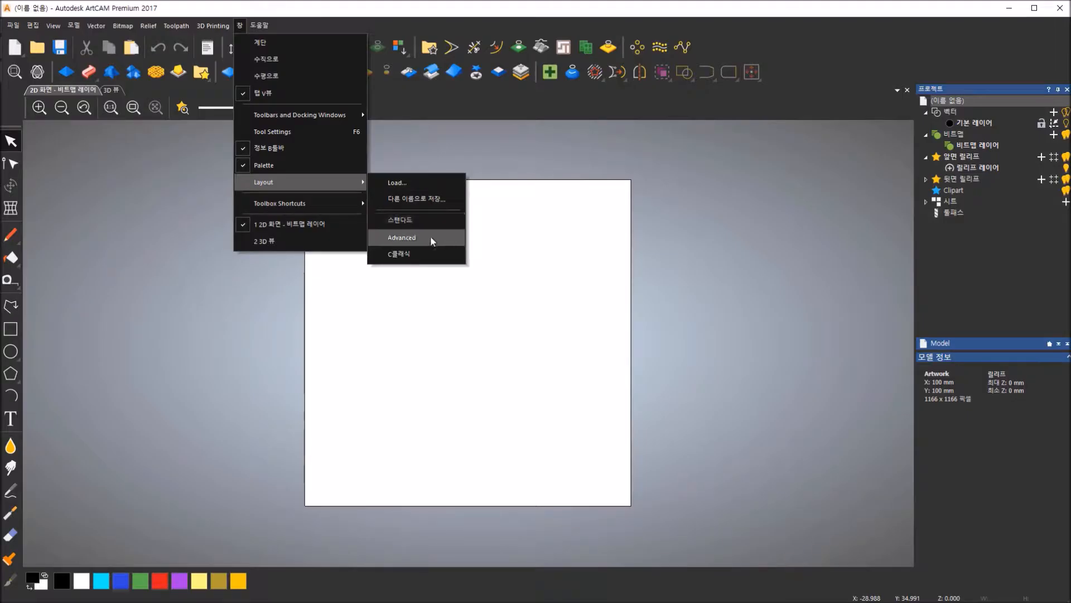
pyautogui.click(431, 236)
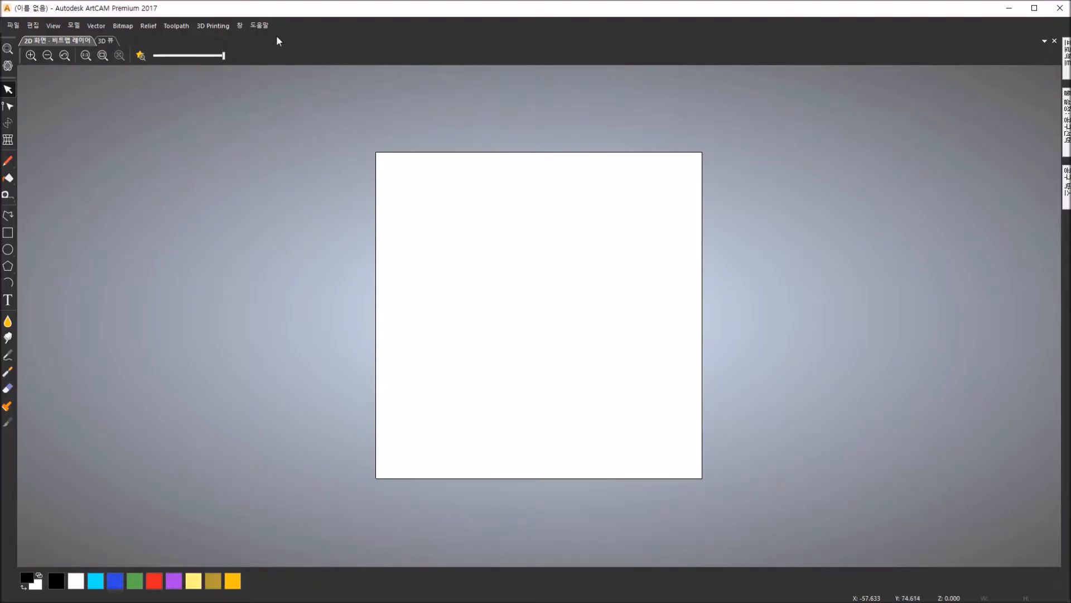
# - Set the window layout to Classic (C클래식)
pyautogui.click(239, 26)
pyautogui.moveTo(246, 179)
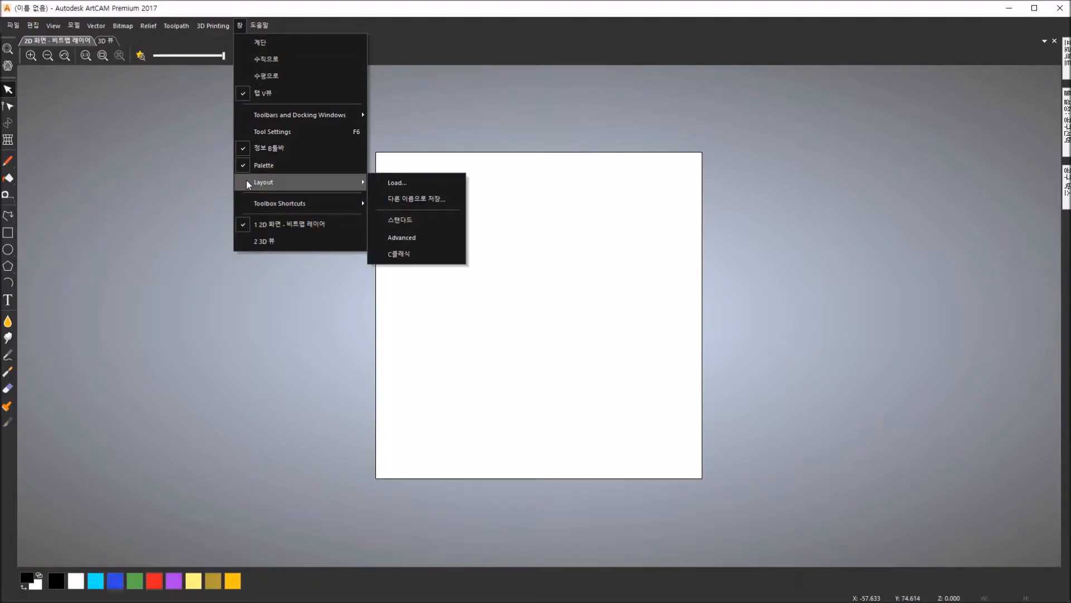
pyautogui.click(447, 254)
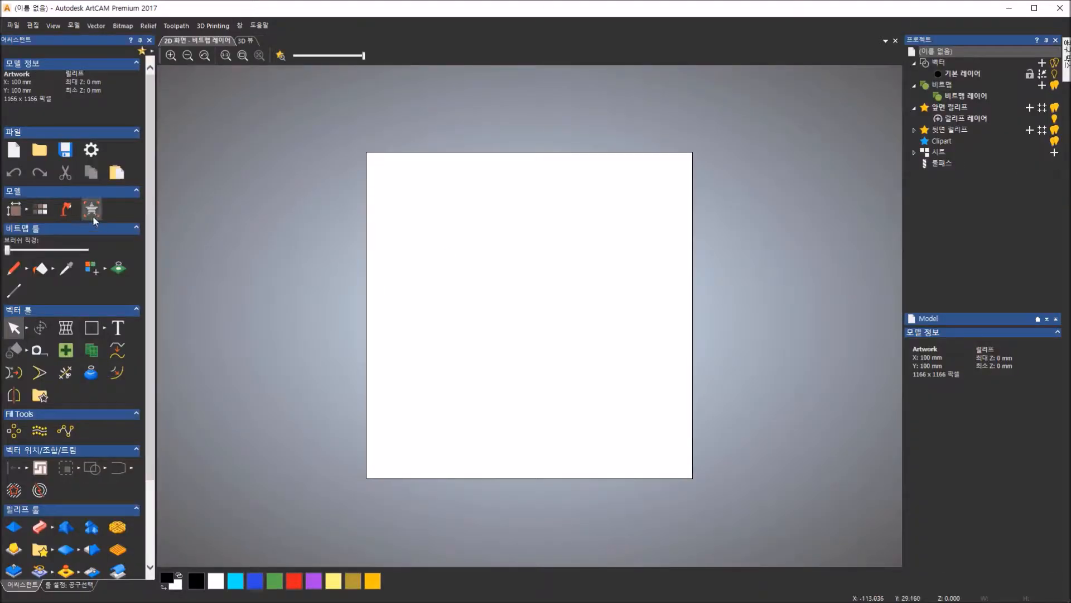
pyautogui.moveTo(148, 83)
pyautogui.mouseDown()
pyautogui.moveTo(143, 187)
pyautogui.moveTo(143, 88)
pyautogui.mouseUp()
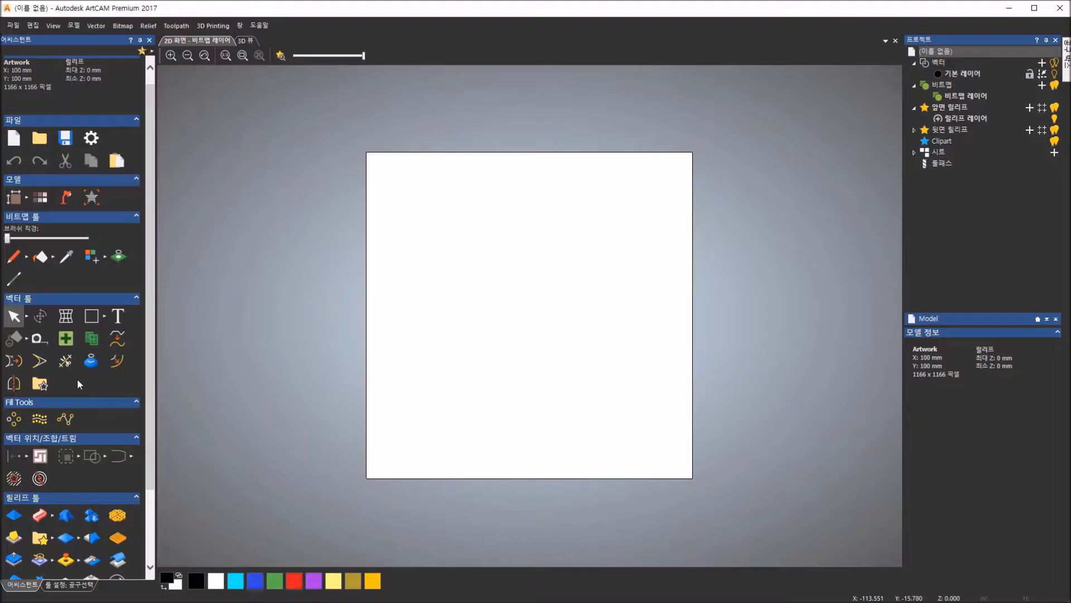
pyautogui.moveTo(152, 297); pyautogui.dragTo(143, 218)
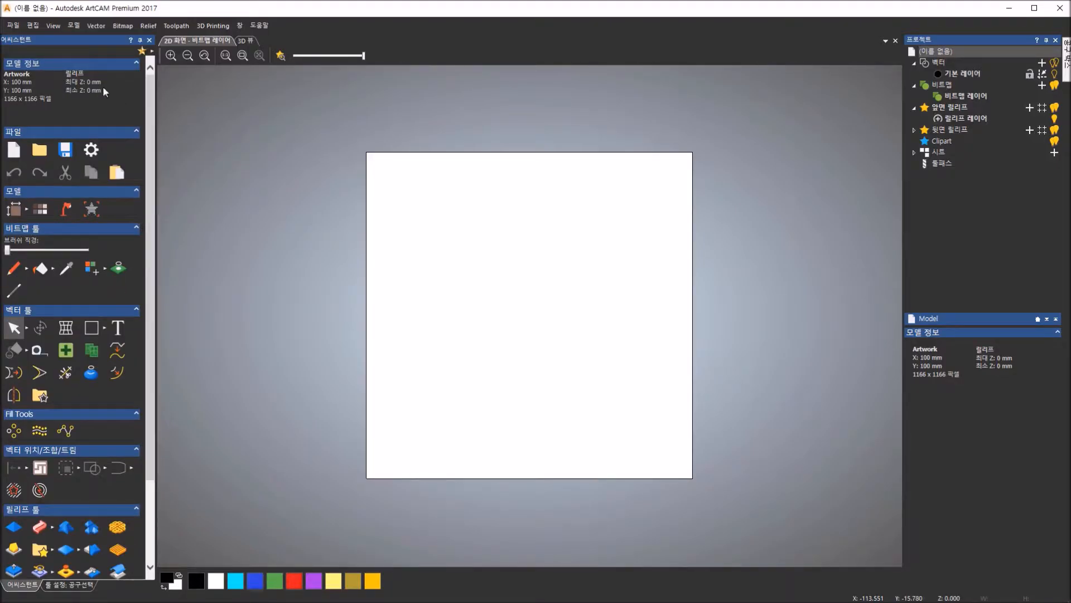
pyautogui.click(240, 25)
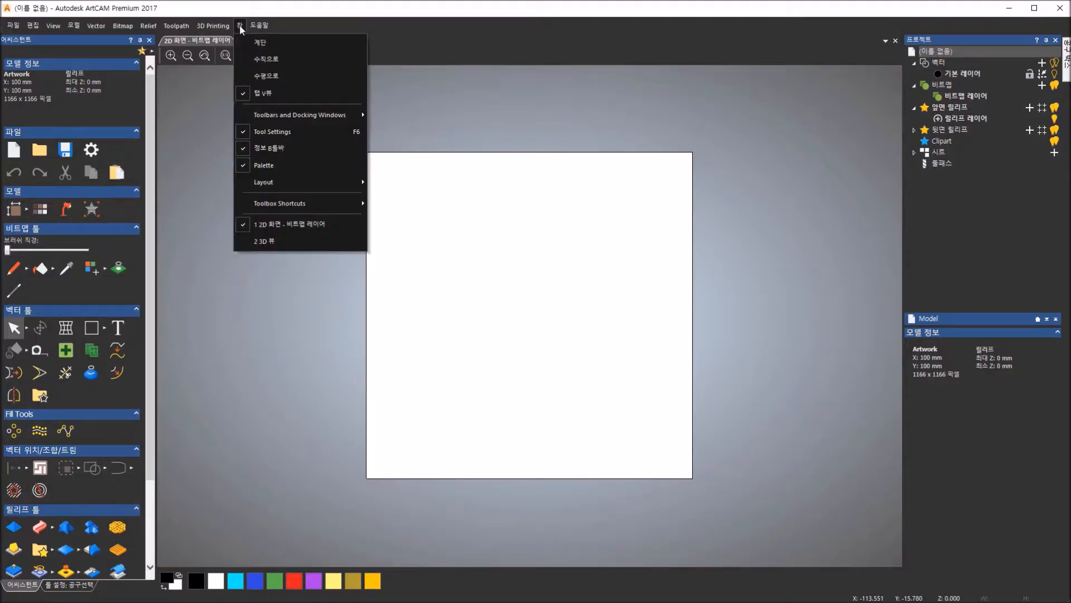
pyautogui.moveTo(273, 184)
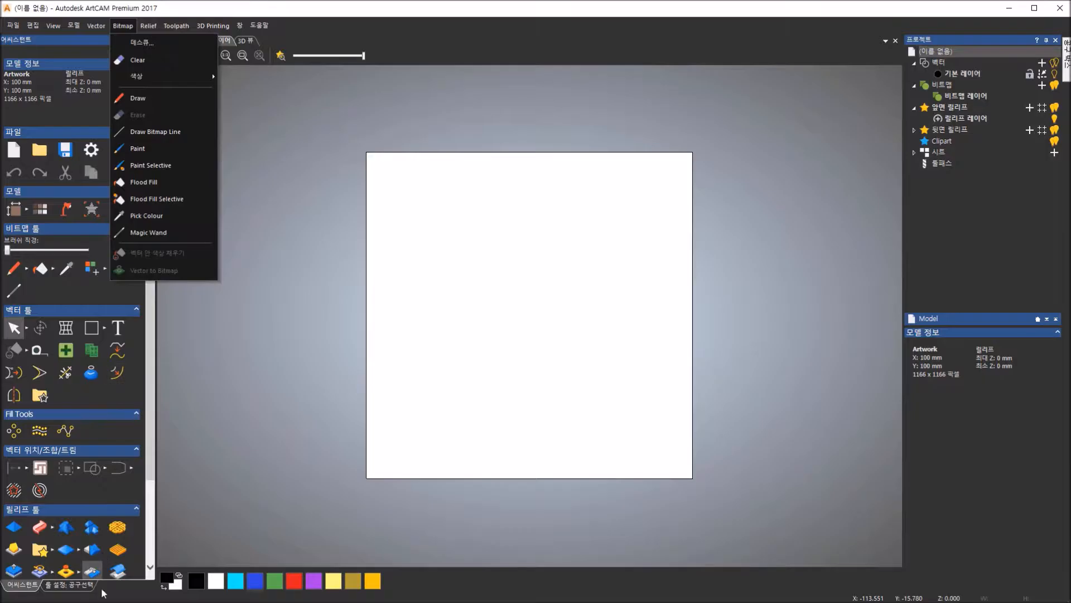
pyautogui.click(179, 32)
pyautogui.click(148, 26)
pyautogui.click(343, 167)
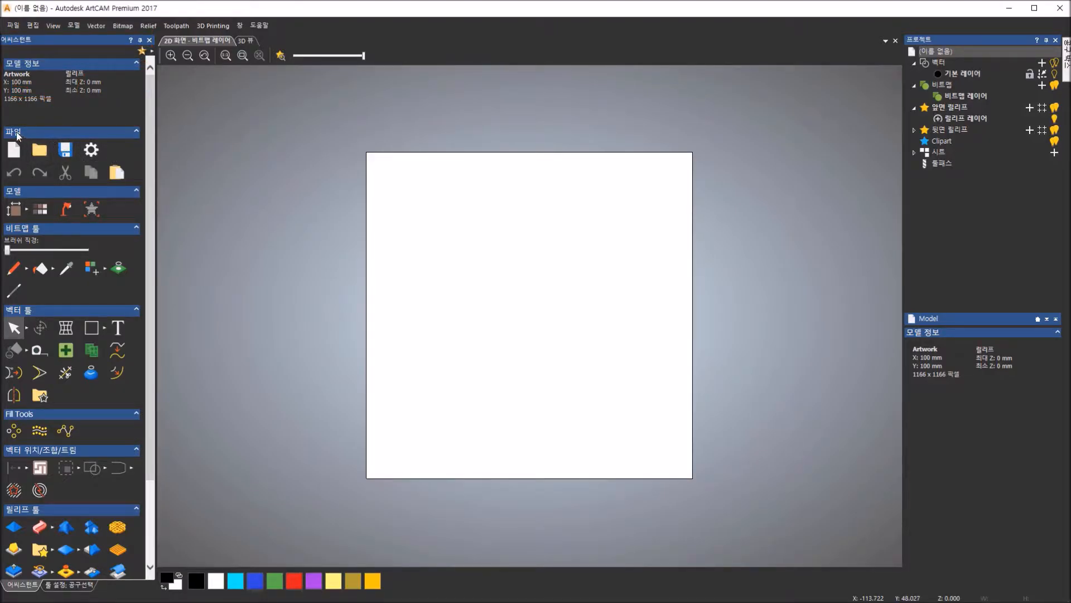
pyautogui.moveTo(8, 127)
pyautogui.mouseDown()
pyautogui.moveTo(79, 174)
pyautogui.moveTo(144, 182)
pyautogui.mouseUp()
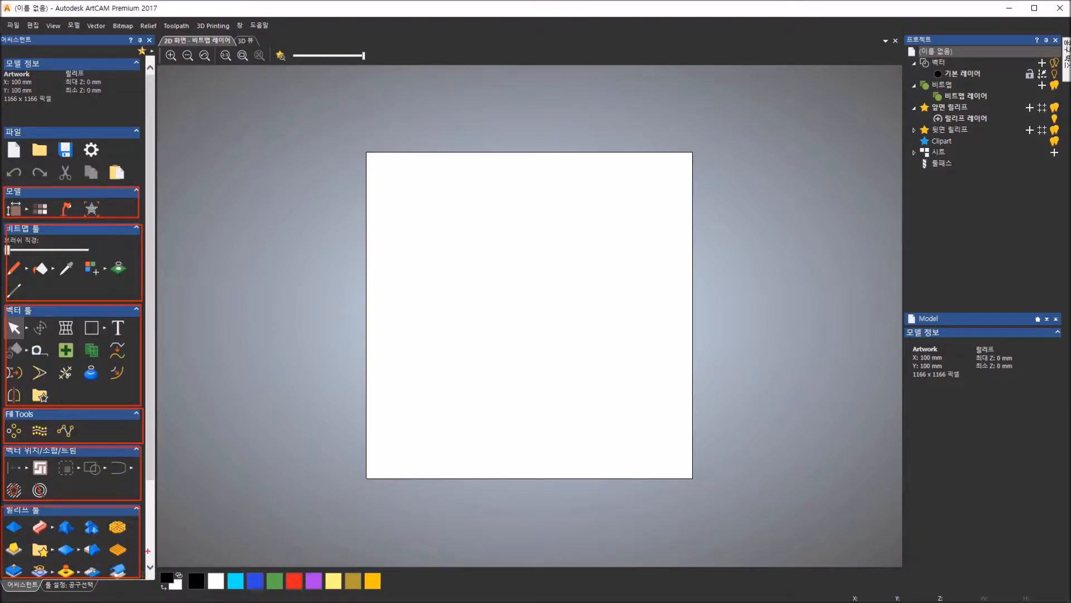
# - Examine the assistant's relief and gem tool groups and the selection tool's settings, returning to the assistant's model information
pyautogui.scroll(-3, 110, 161)
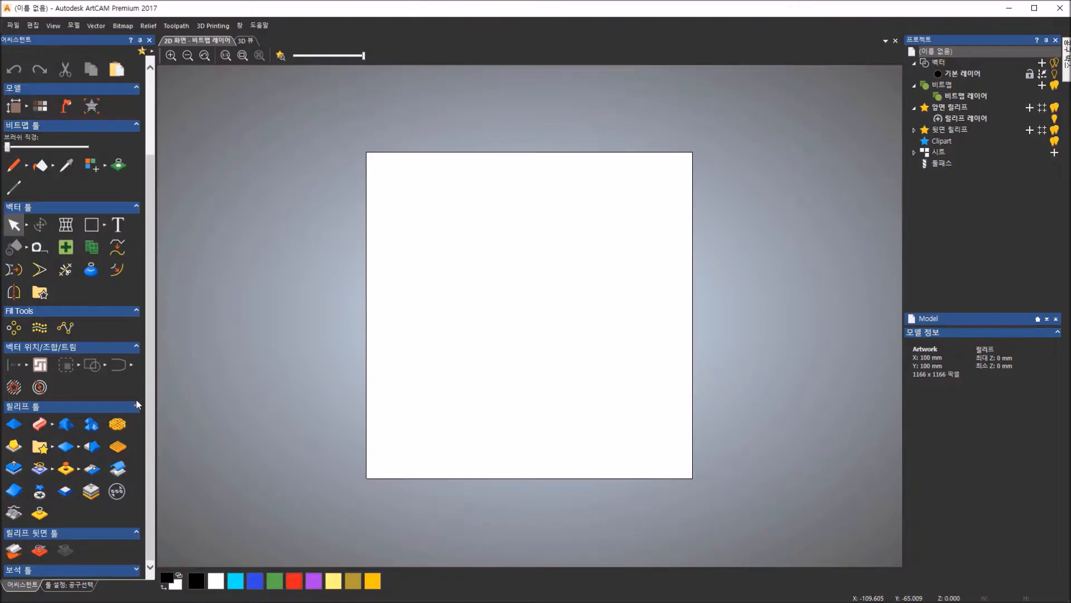
pyautogui.click(89, 586)
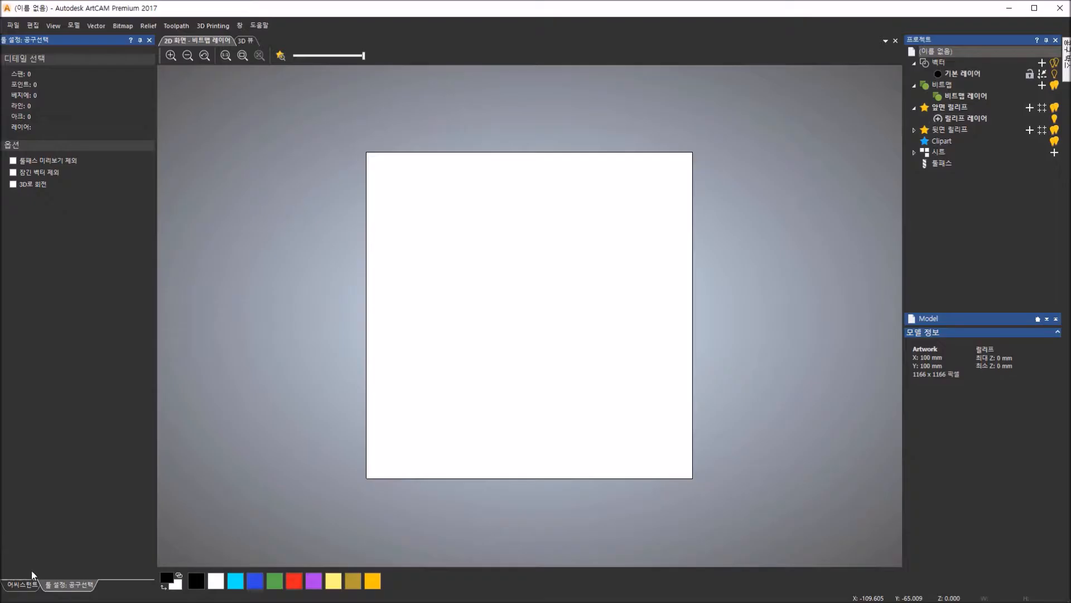
pyautogui.click(21, 588)
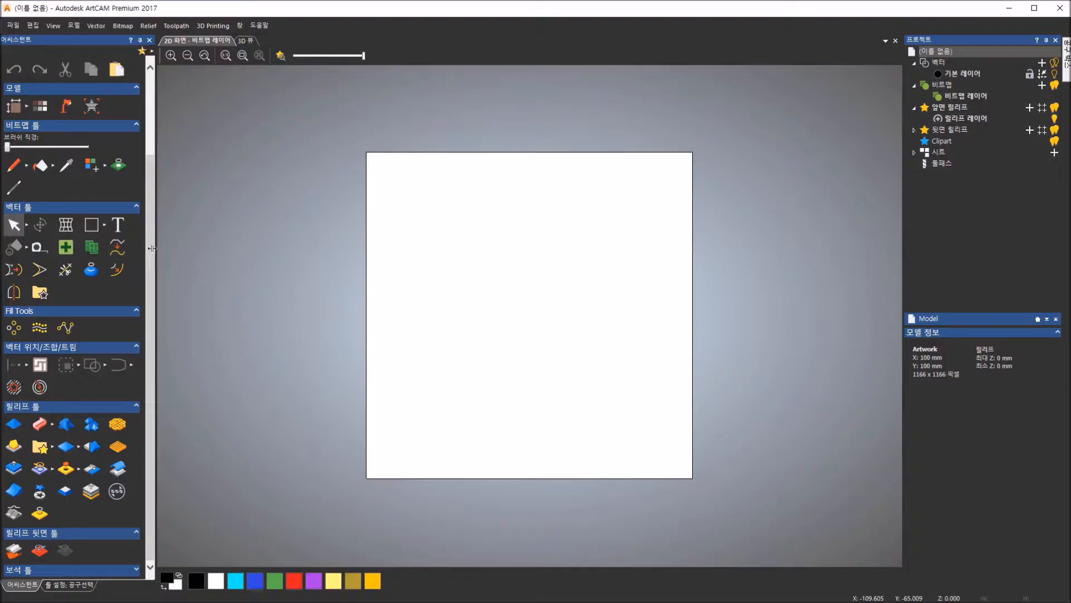
pyautogui.moveTo(152, 249); pyautogui.dragTo(148, 248)
pyautogui.scroll(1, 147, 203)
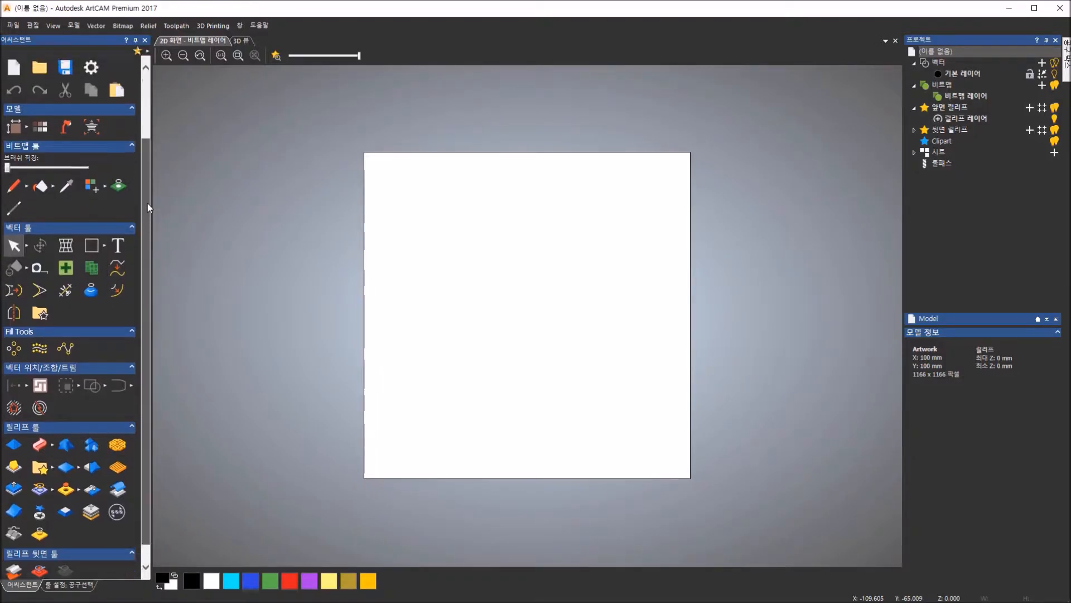
pyautogui.scroll(3, 148, 162)
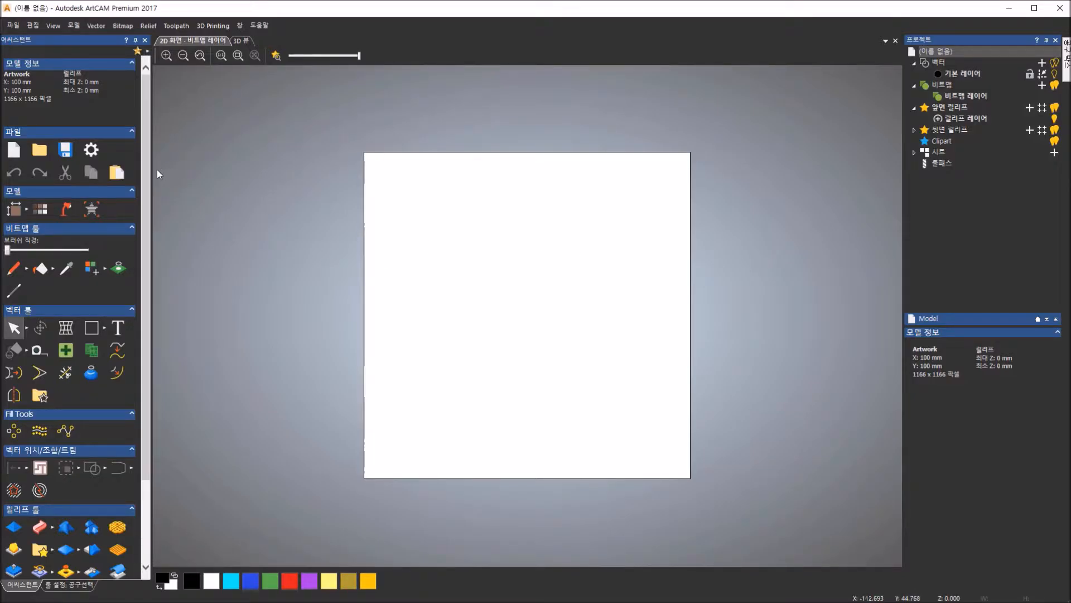
# - Widen the assistant area and examine the additional tools grouped under model size, bitmap drawing and vector selection
pyautogui.moveTo(151, 168); pyautogui.dragTo(172, 168)
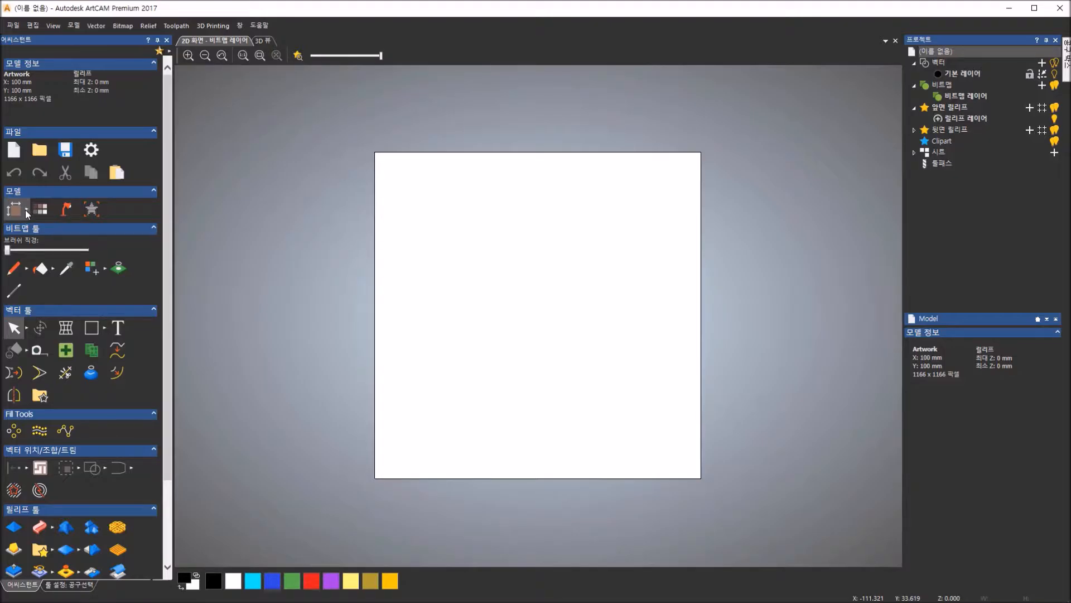
pyautogui.click(25, 210)
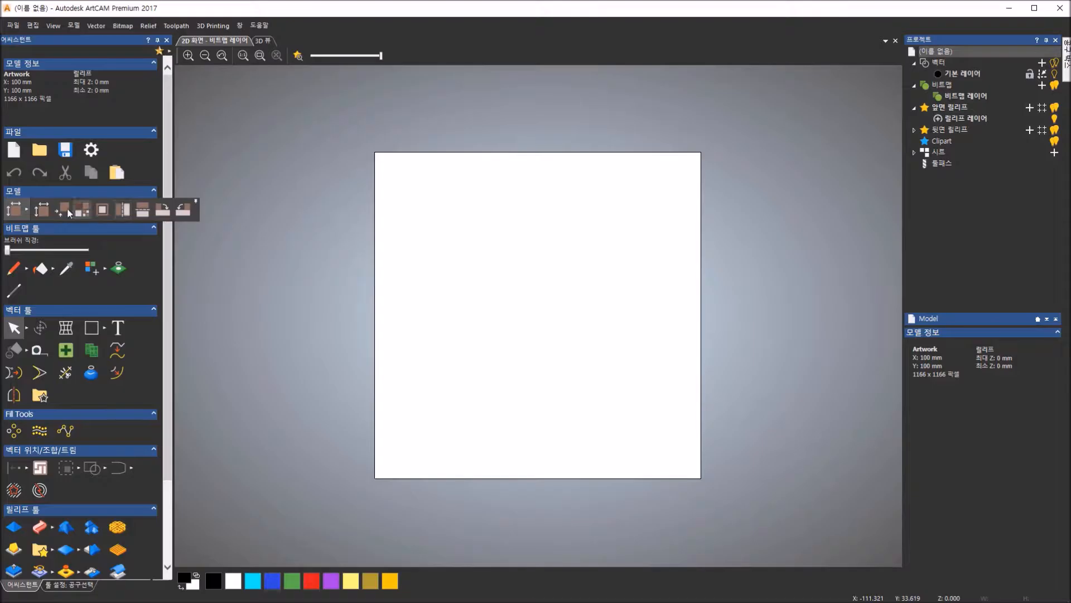
pyautogui.click(27, 271)
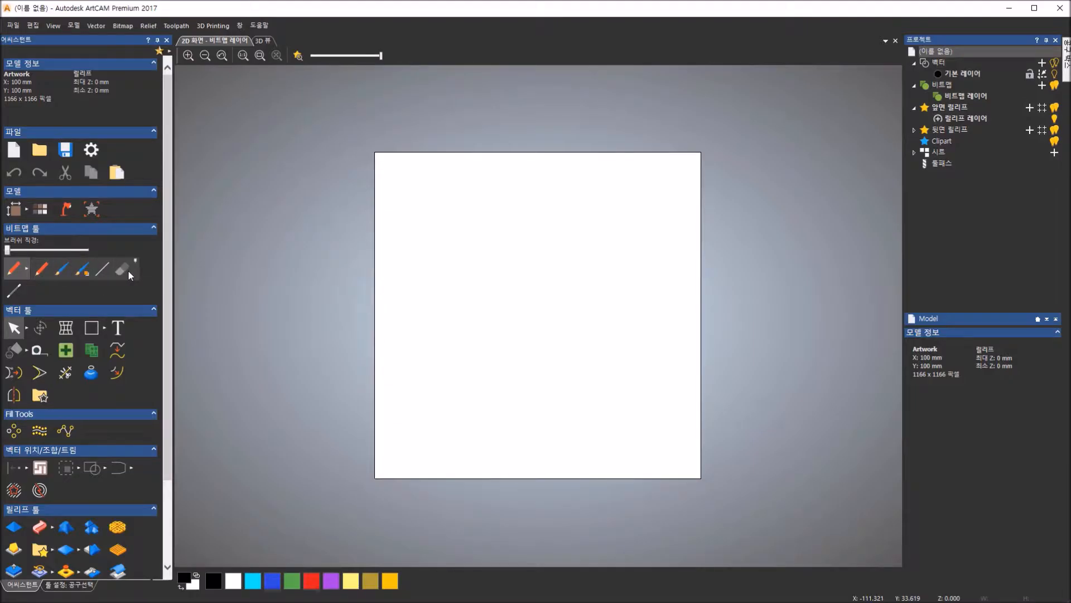
pyautogui.click(27, 329)
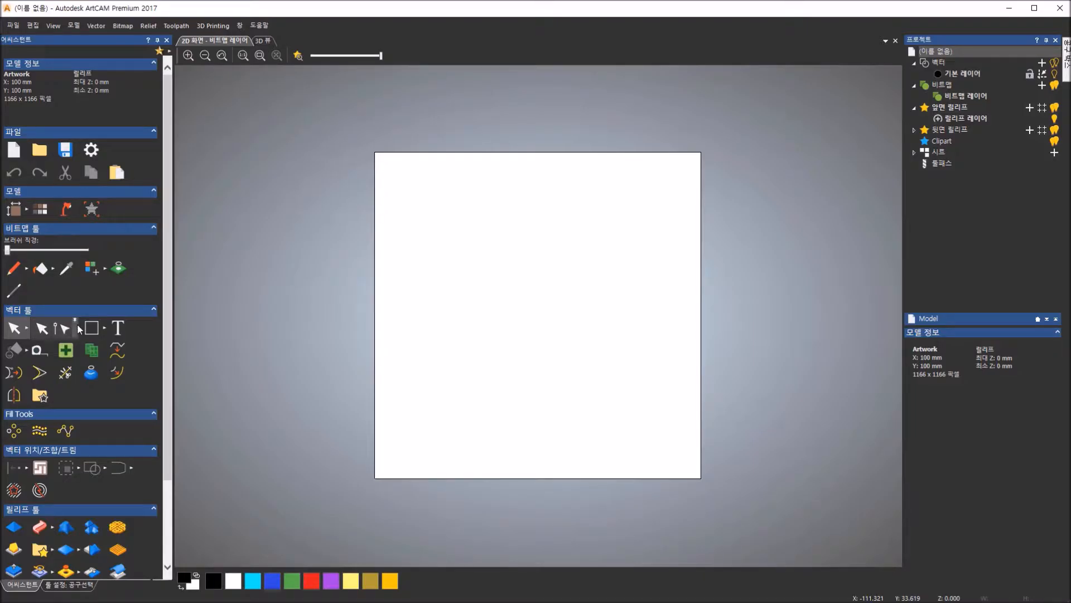
pyautogui.click(361, 222)
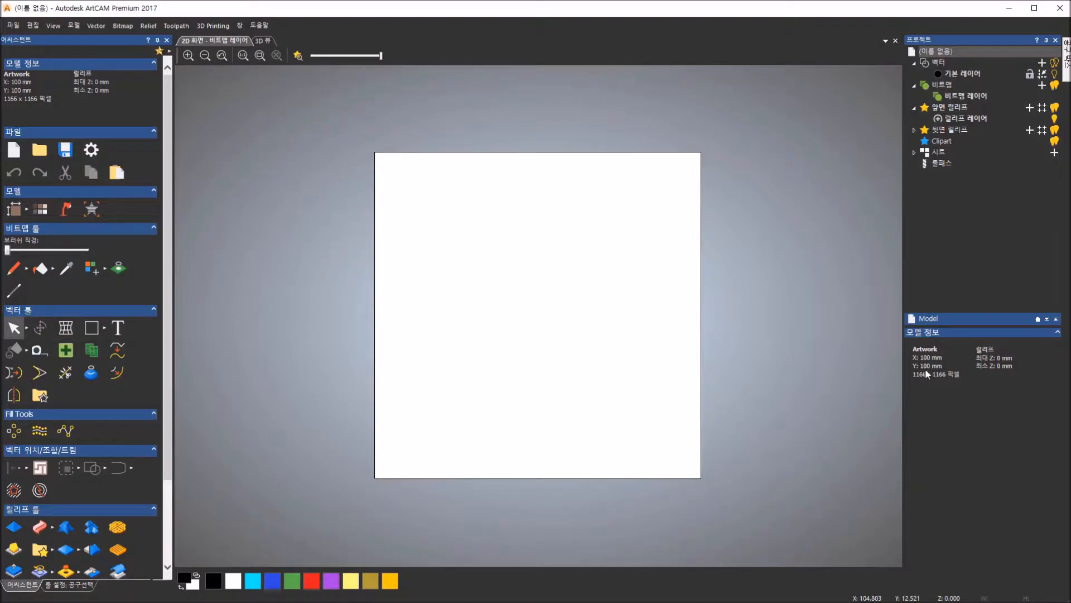
# - Switch back and forth between the 3D view and the 2D view, ending on the 2D view
pyautogui.click(265, 43)
pyautogui.click(223, 43)
pyautogui.click(268, 43)
pyautogui.click(208, 40)
# - Cascade the view windows (계단) and bring the 3D view and the 2D view to the front in turn
pyautogui.click(240, 25)
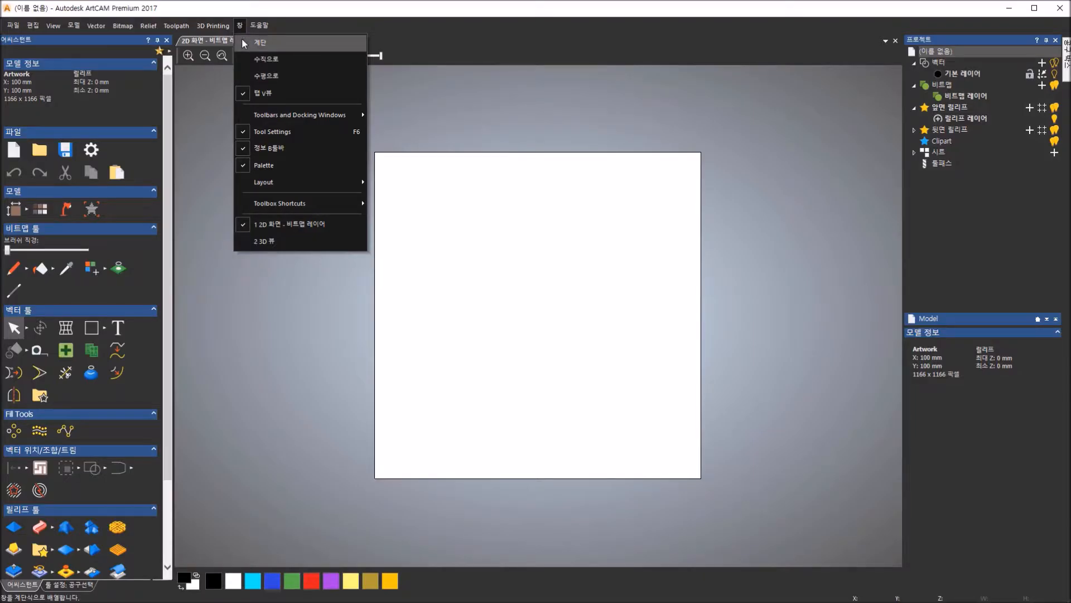
pyautogui.click(242, 42)
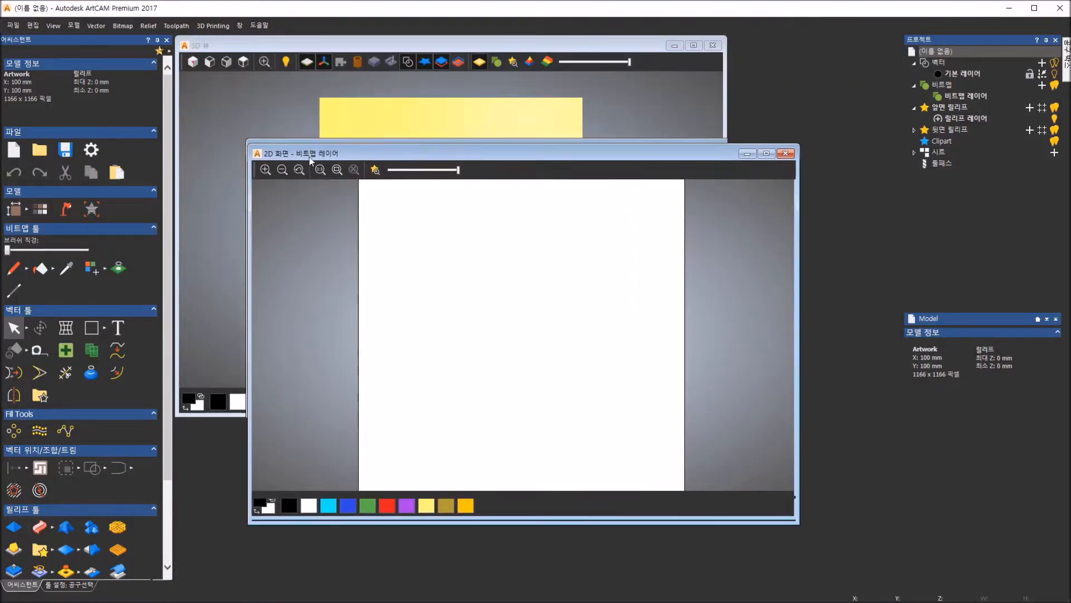
pyautogui.click(302, 115)
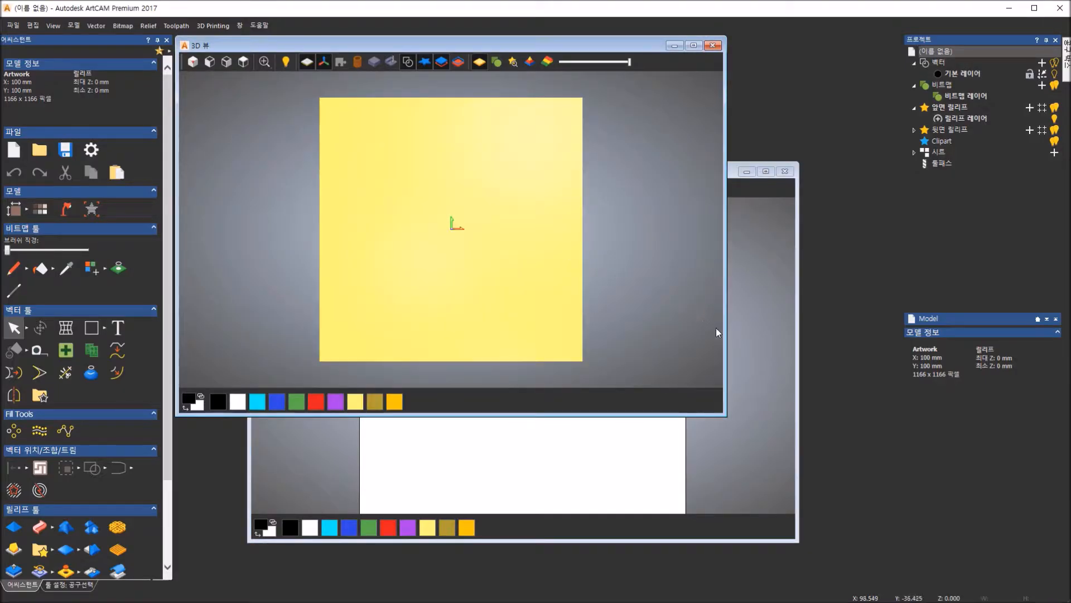
pyautogui.click(745, 355)
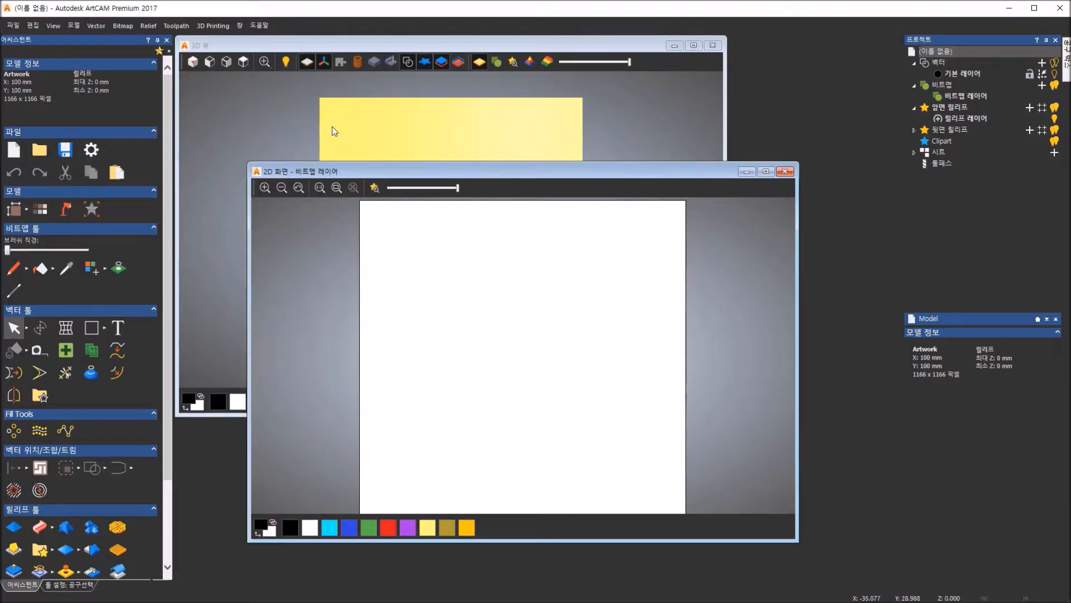
# - Arrange the 2D and 3D view windows vertically (수직으로) and make the 3D view active
pyautogui.click(240, 25)
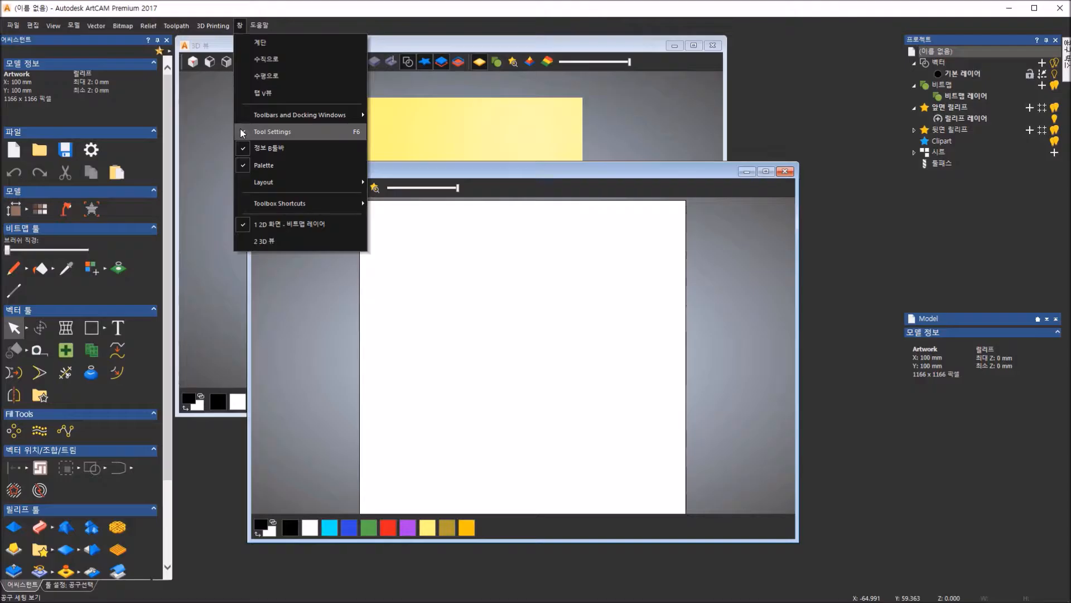
pyautogui.click(265, 60)
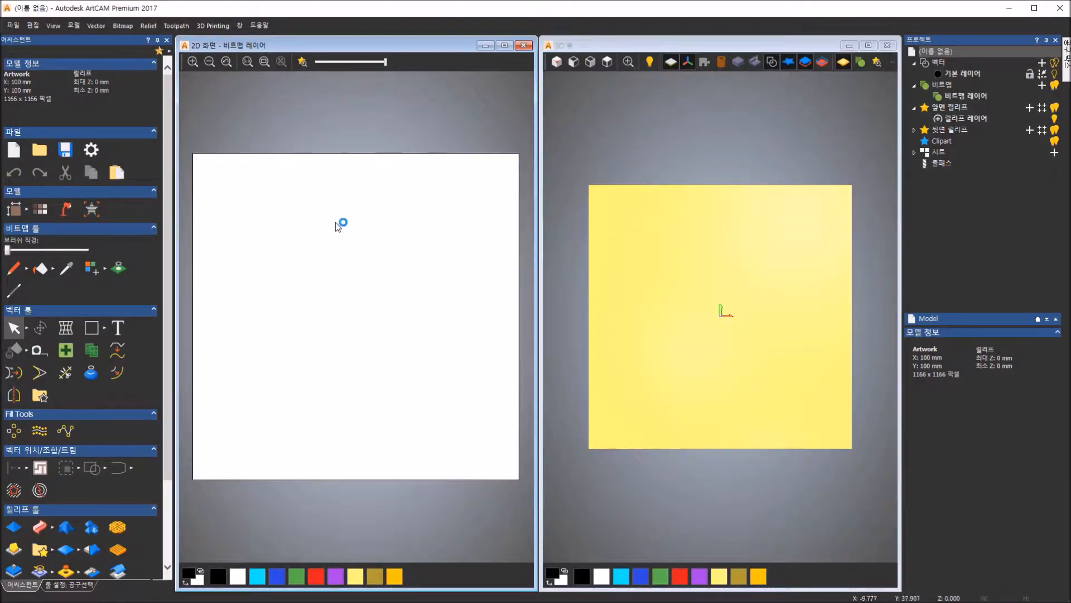
pyautogui.click(620, 226)
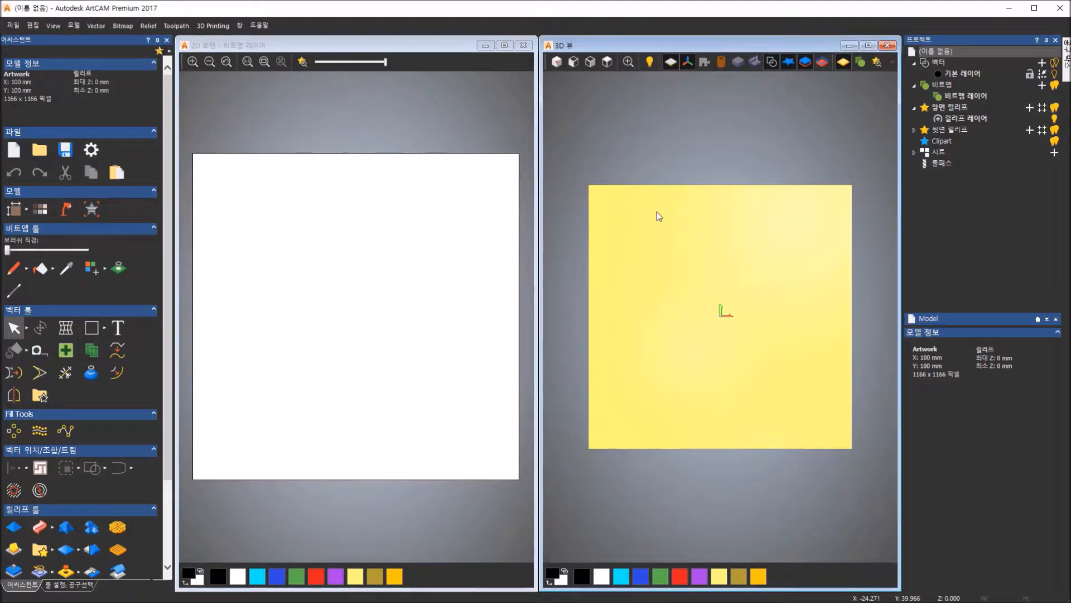
# - Arrange the 2D and 3D view windows horizontally (수평으로) and make the 2D view active
pyautogui.click(239, 25)
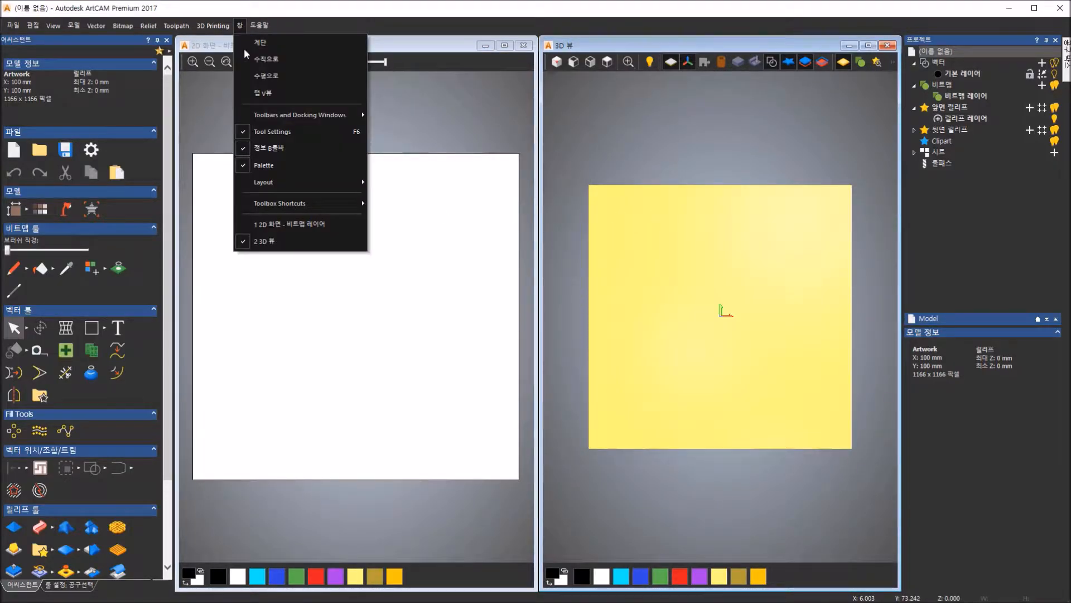
pyautogui.click(252, 75)
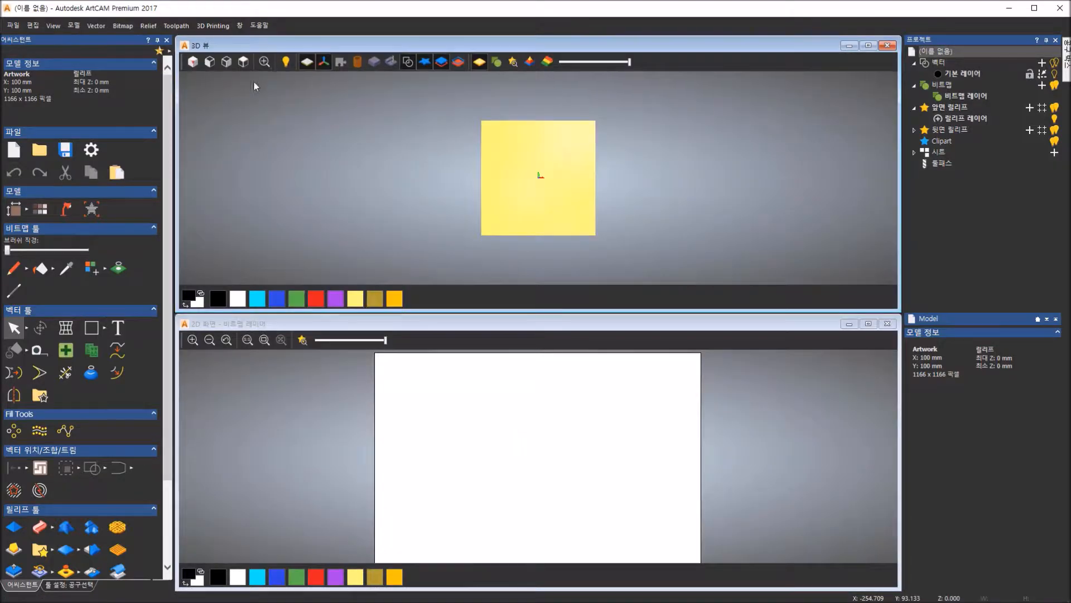
pyautogui.click(406, 418)
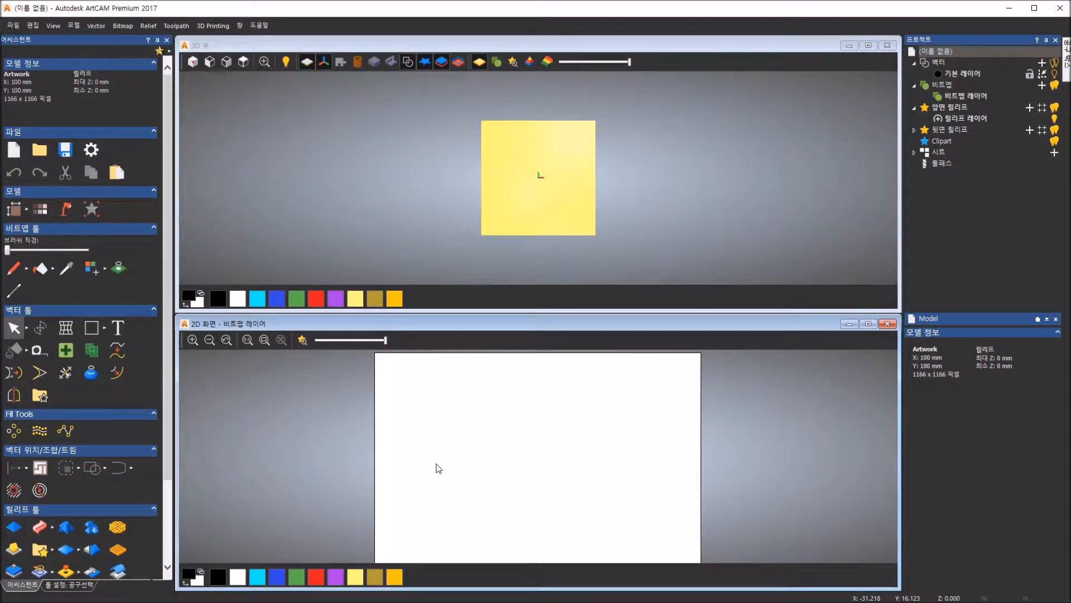
# - Switch the display from the 2D view alone to both views together and finally to the 3D view alone
pyautogui.press('F2')
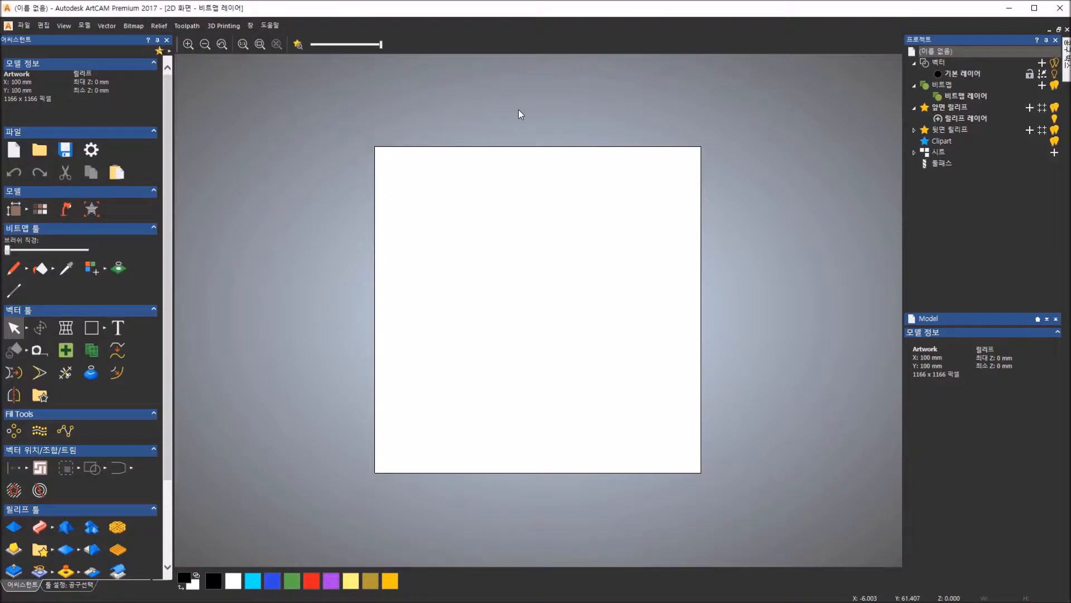
pyautogui.press('F4')
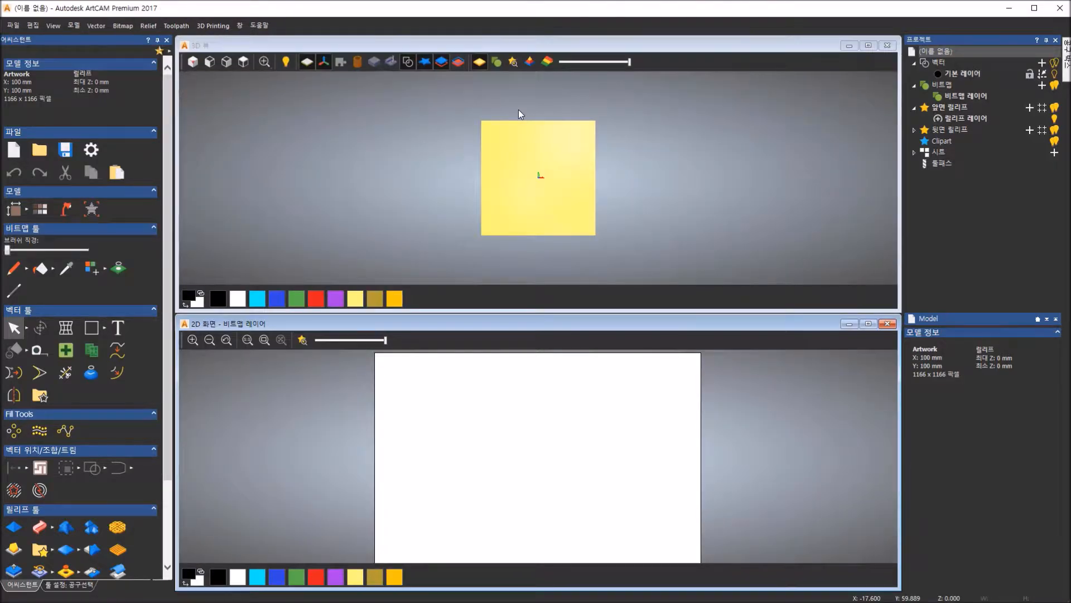
pyautogui.press('F3')
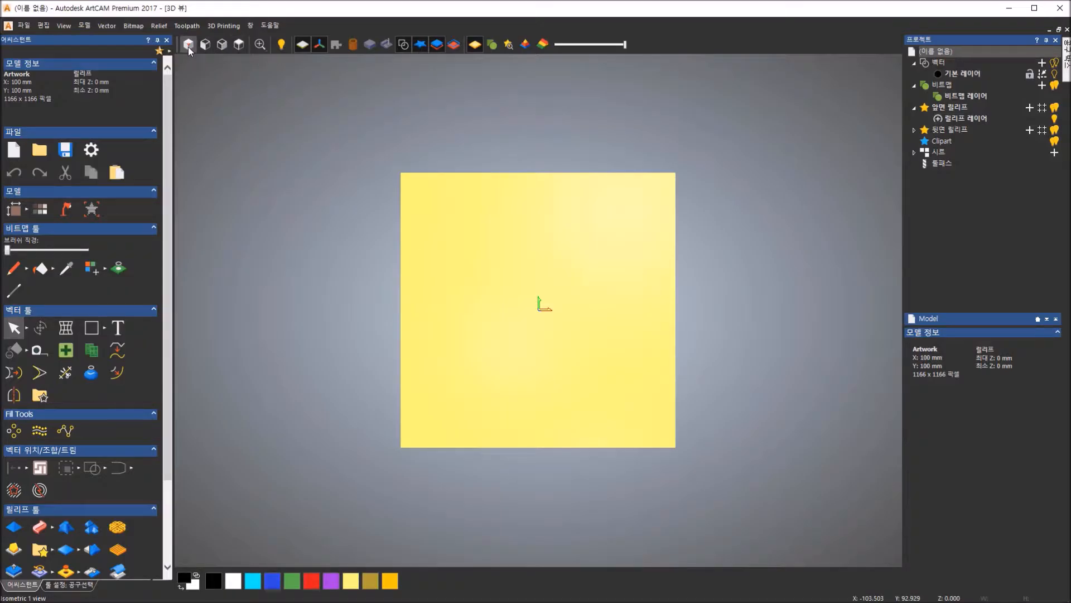
pyautogui.click(367, 49)
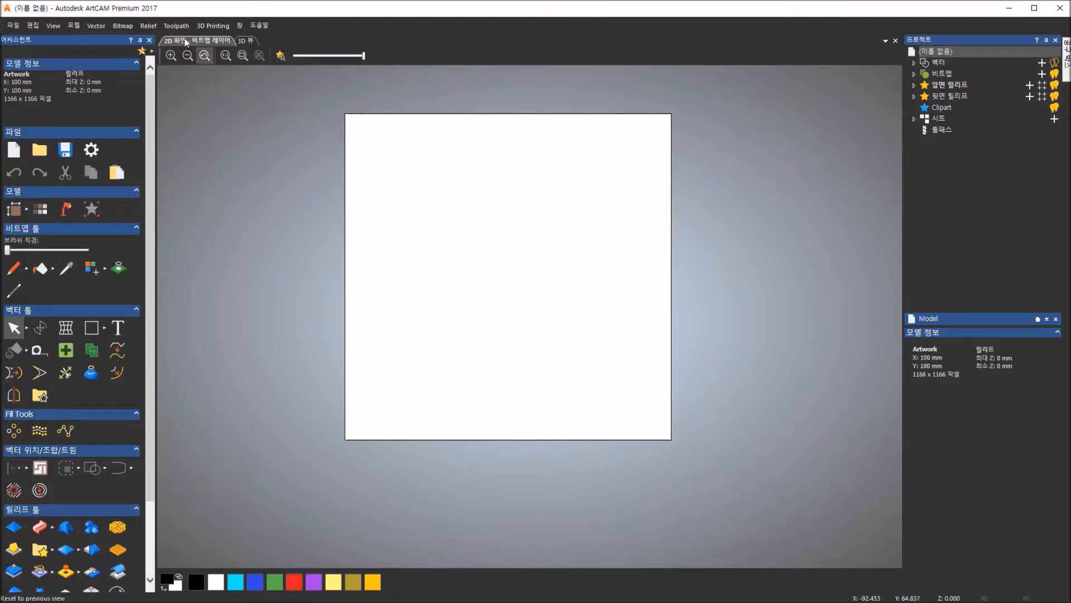
# - Try the 2D view's zoom in, zoom out, previous view and 1:1 scaling, ending with the model fitted to the view
pyautogui.click(171, 58)
pyautogui.click(172, 57)
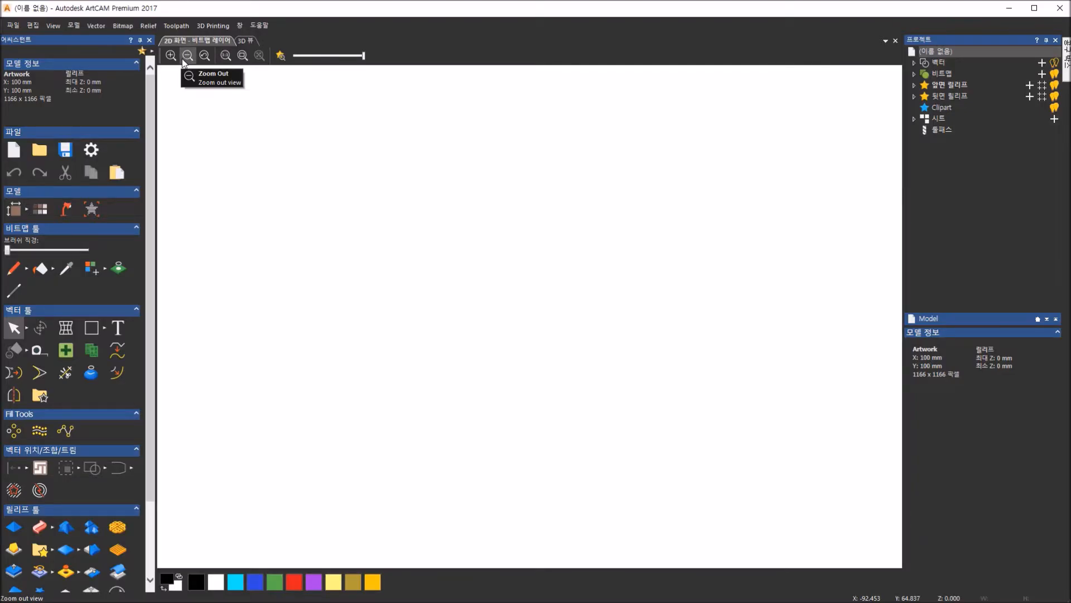
pyautogui.click(183, 59)
pyautogui.click(183, 59)
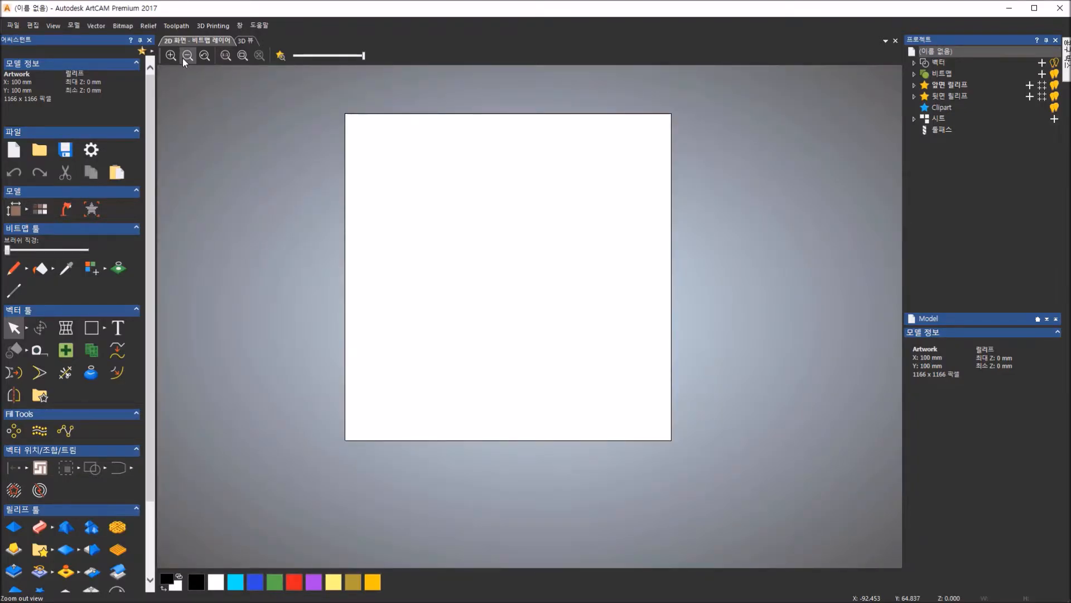
pyautogui.click(202, 57)
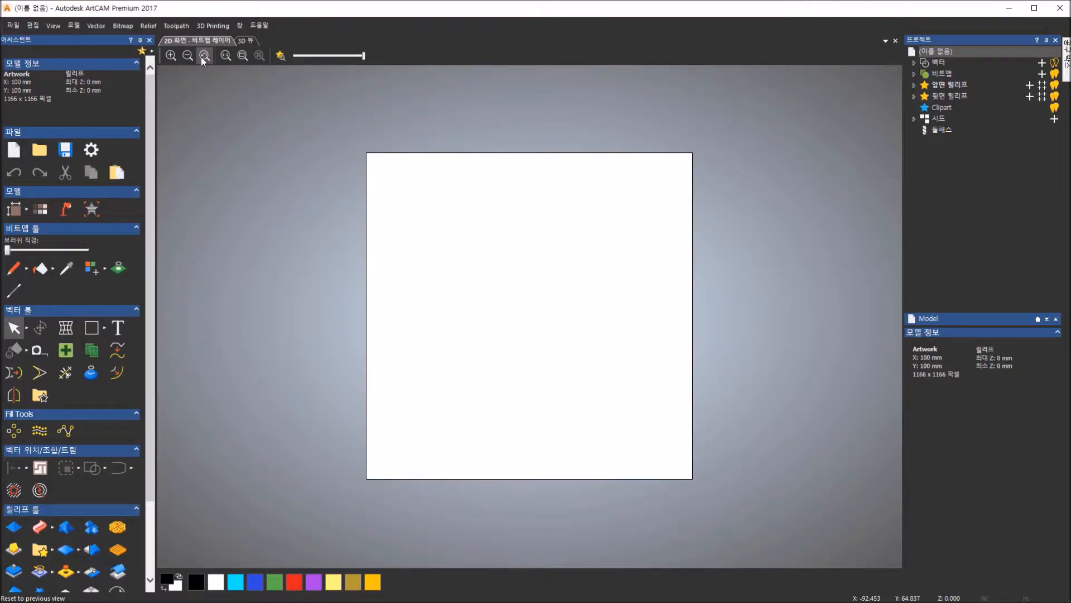
pyautogui.click(234, 56)
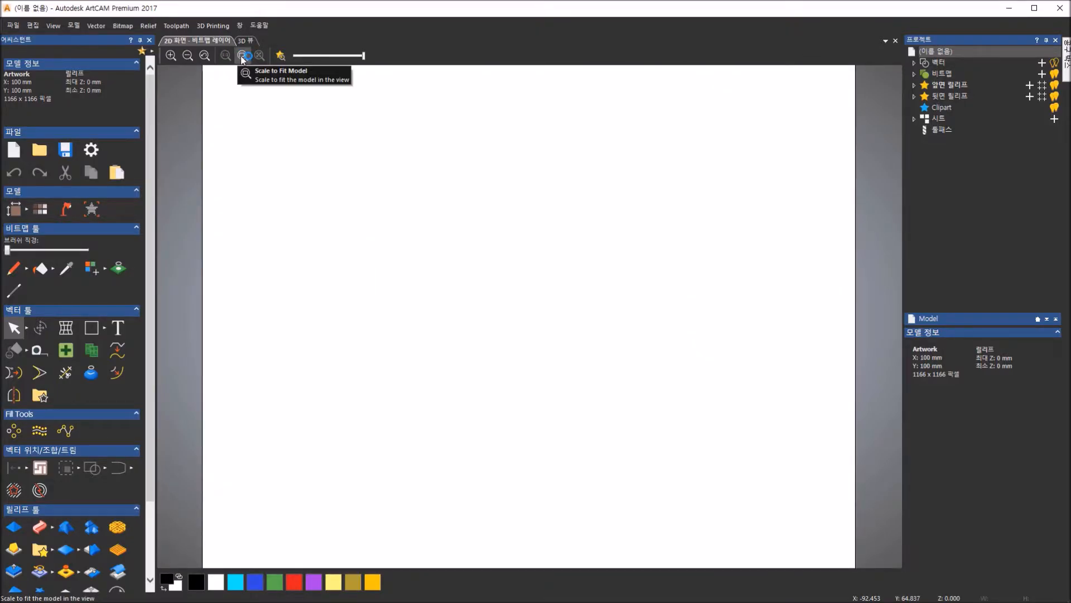
pyautogui.click(243, 55)
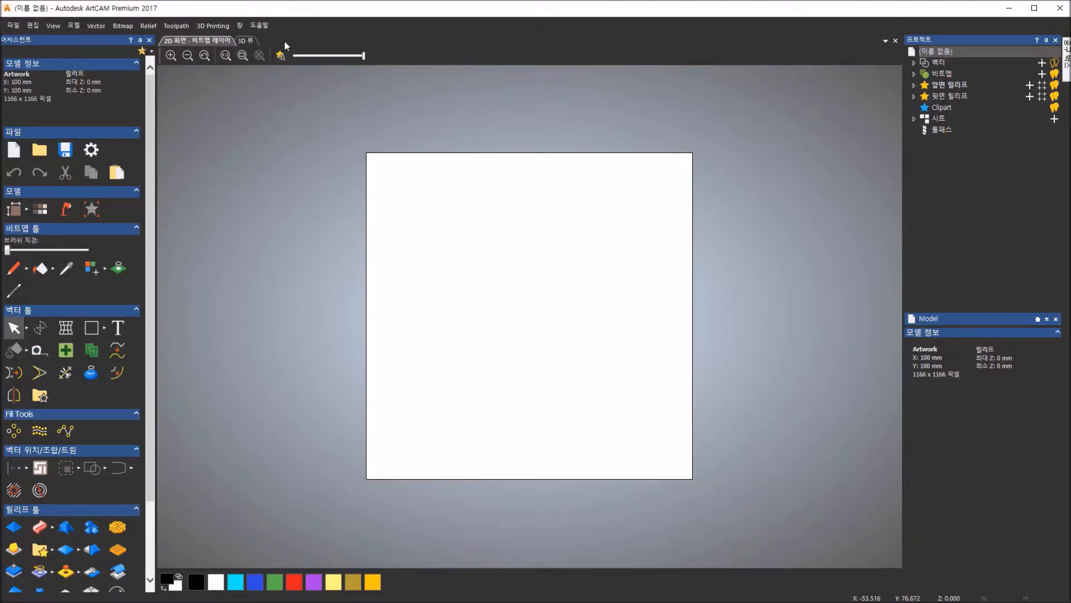
# - Show the 3D view and go twice through its isometric, left, front and top orientations
pyautogui.click(246, 42)
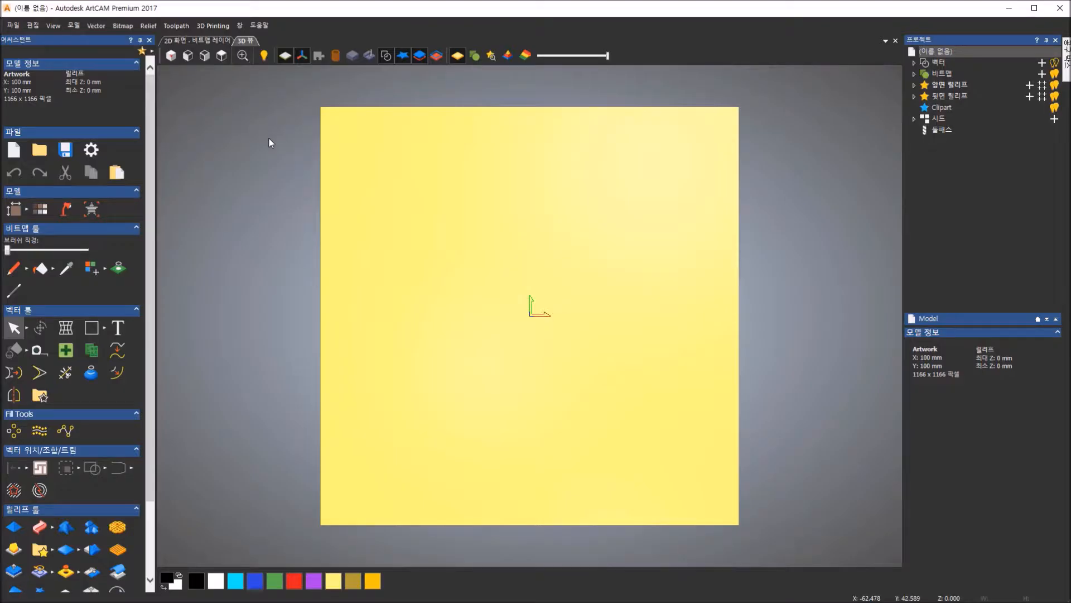
pyautogui.click(171, 58)
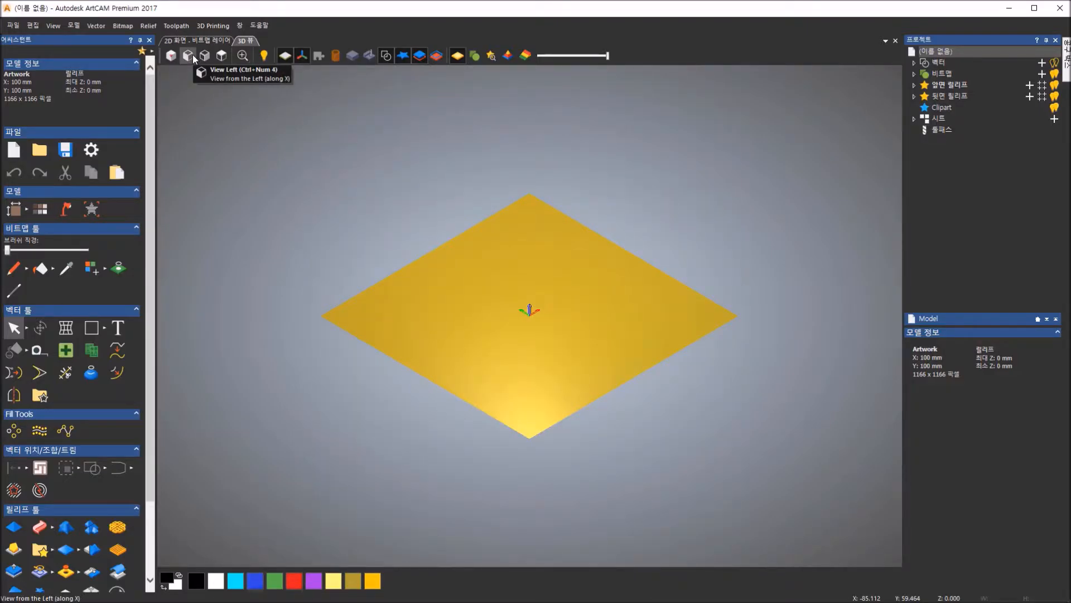
pyautogui.click(188, 55)
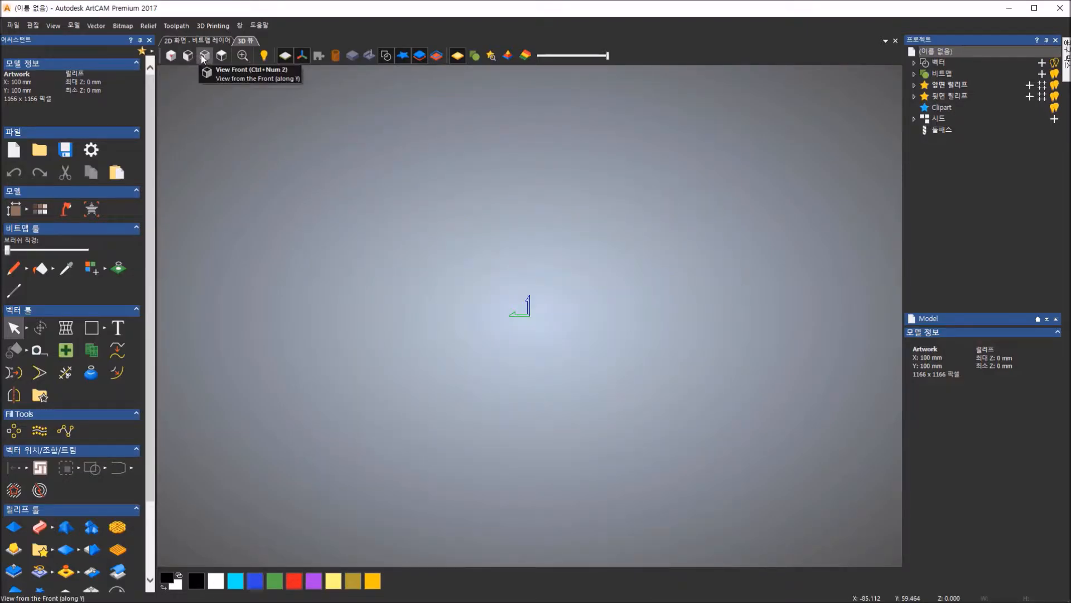
pyautogui.click(205, 56)
pyautogui.click(222, 56)
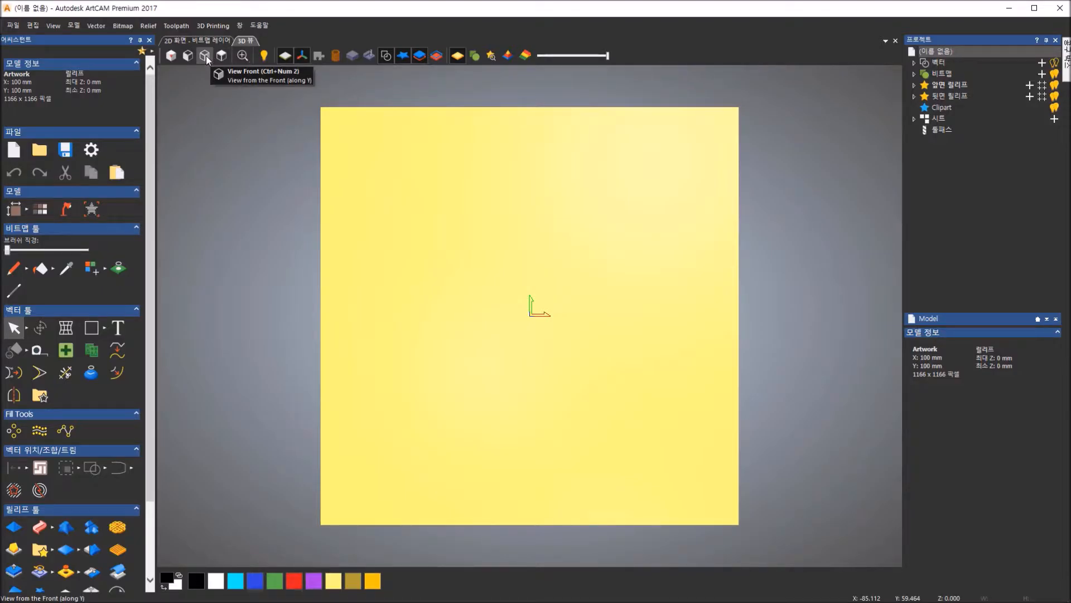
pyautogui.click(172, 57)
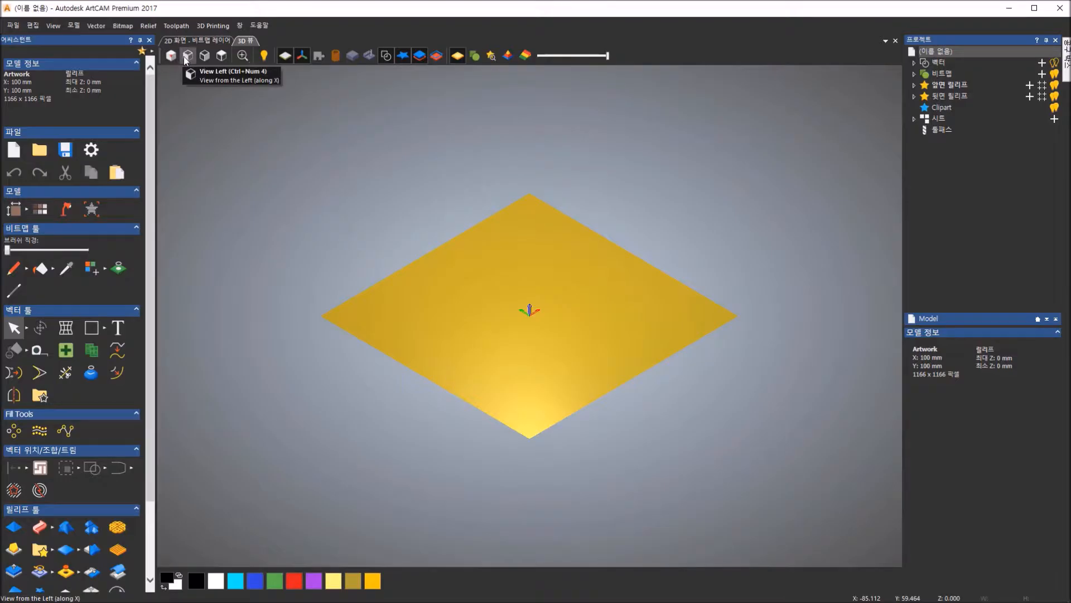
pyautogui.click(186, 56)
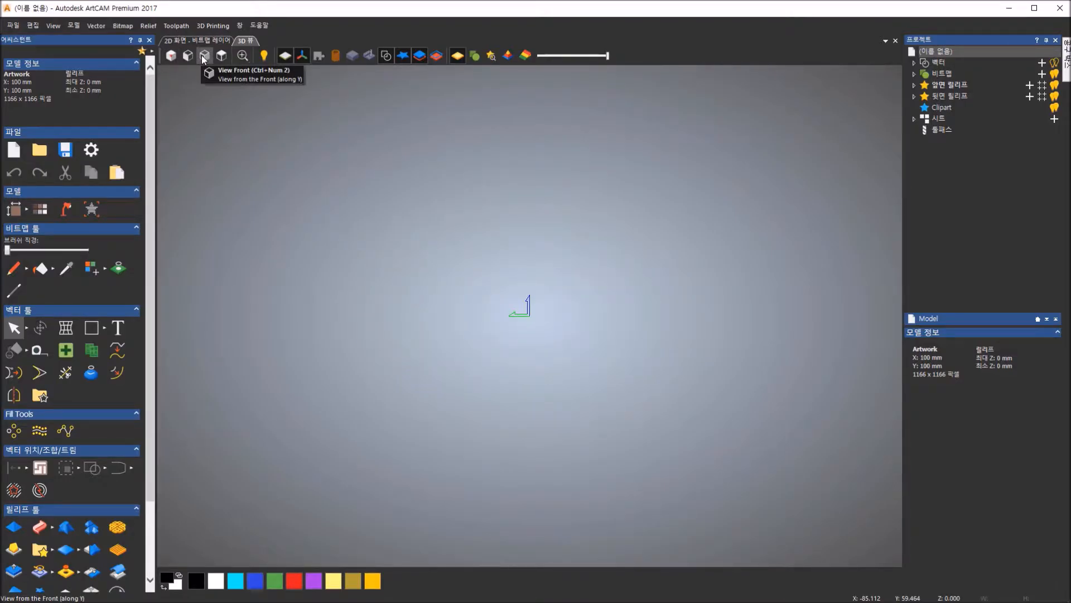
pyautogui.click(204, 59)
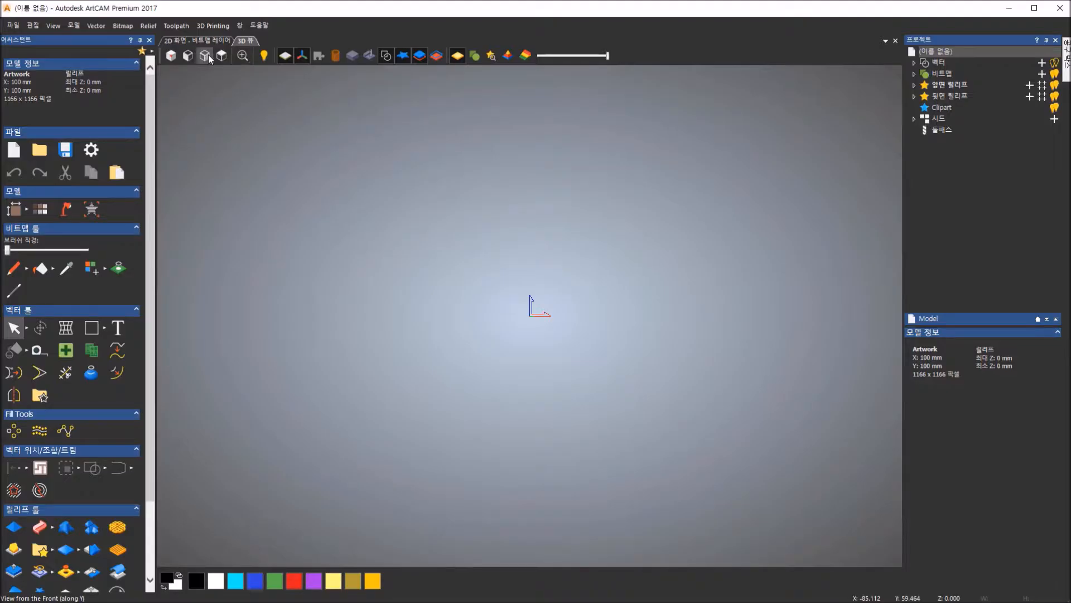
pyautogui.click(219, 57)
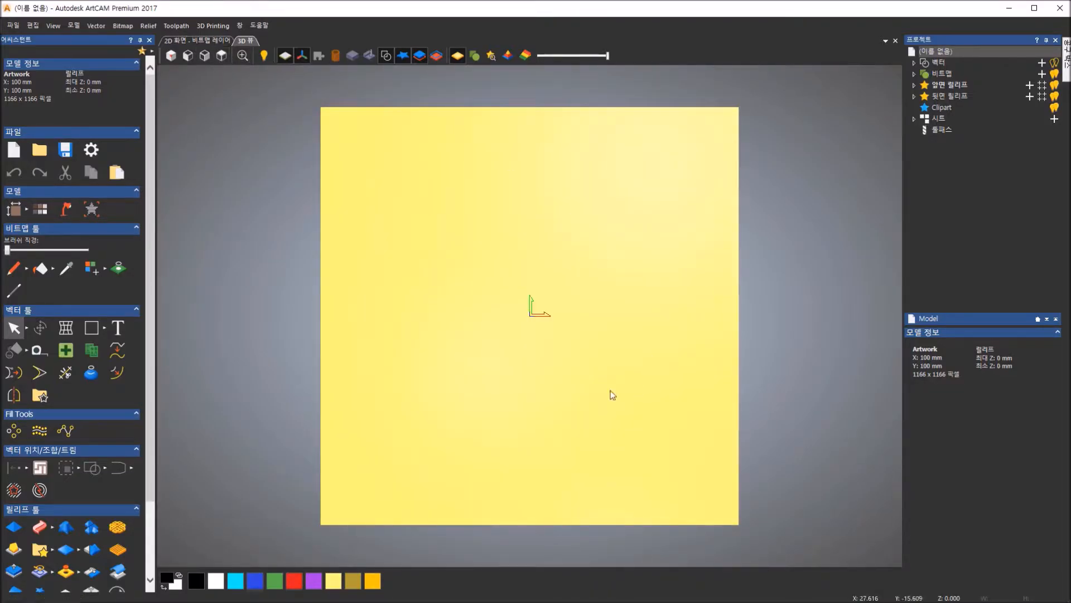
# - Try the 3D view's zoom in, zoom out and previous view, ending with the model fitted to the view
pyautogui.click(243, 55)
pyautogui.click(243, 56)
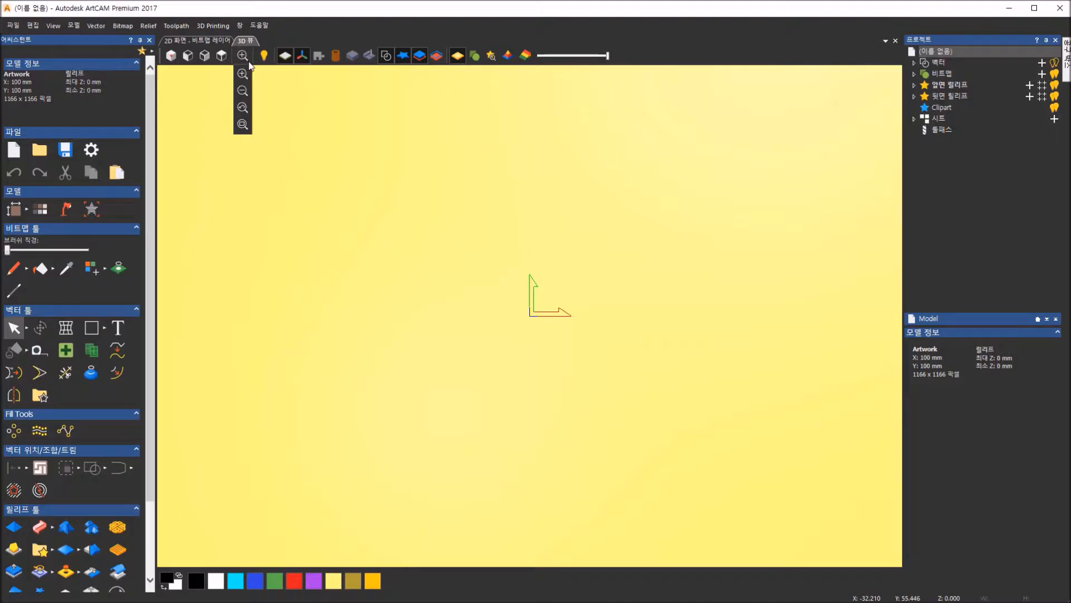
pyautogui.click(243, 91)
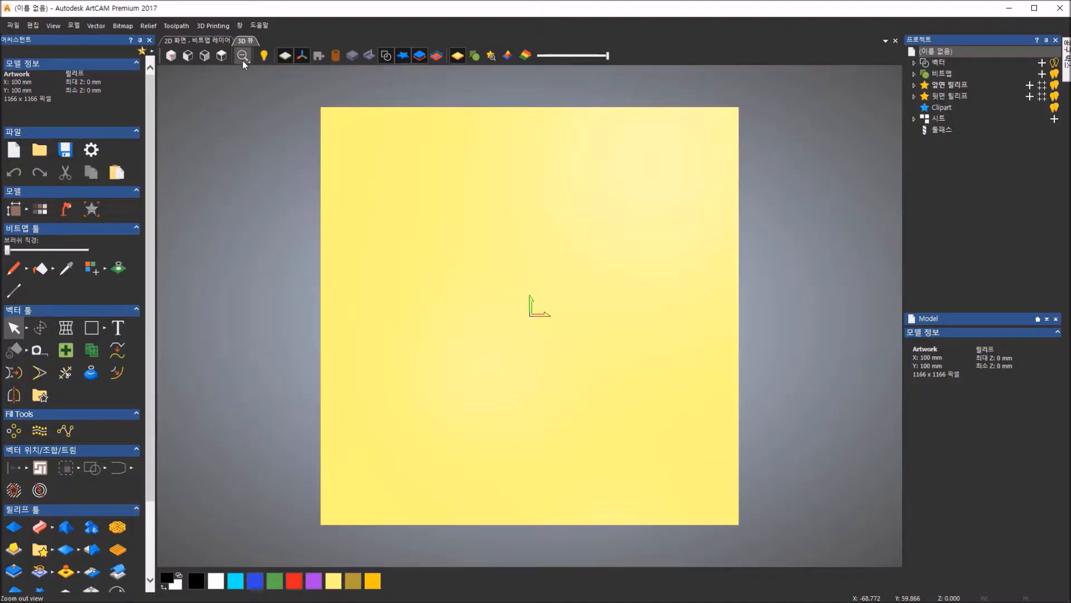
pyautogui.click(248, 58)
pyautogui.click(247, 105)
pyautogui.click(243, 58)
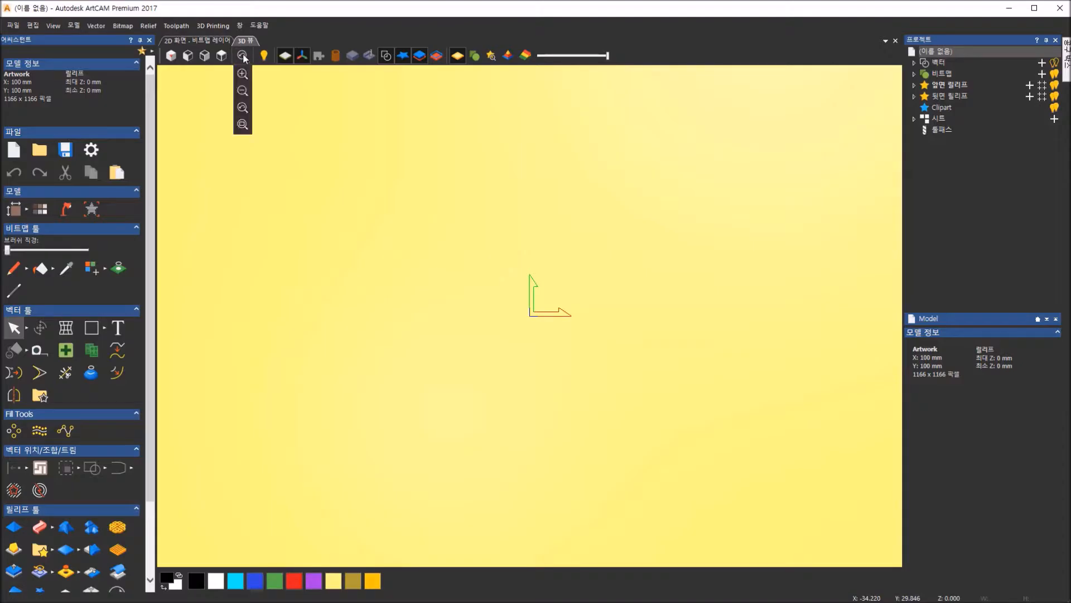
pyautogui.click(241, 124)
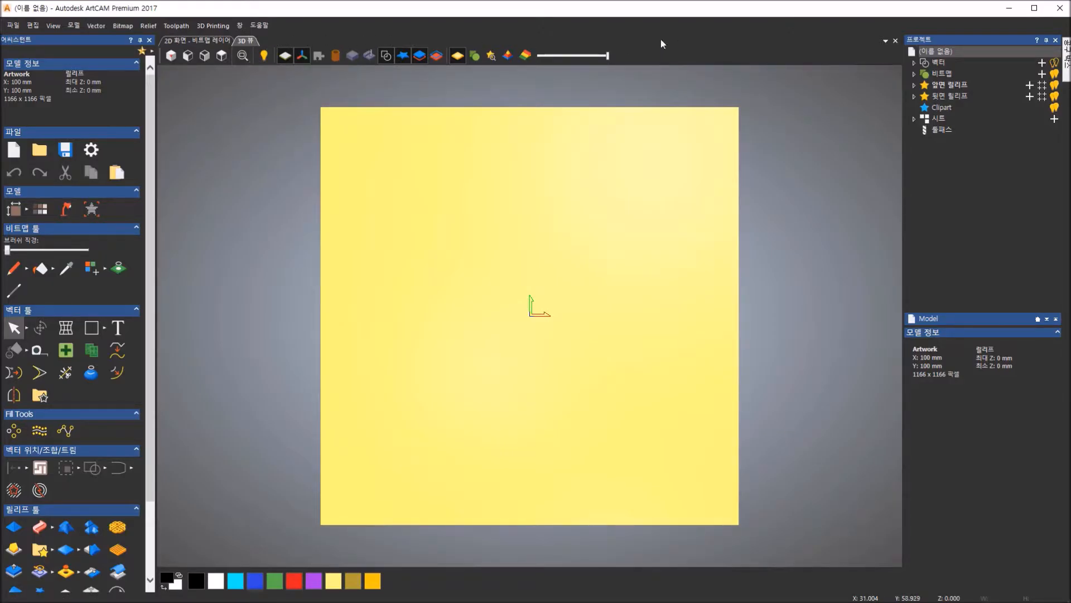
# - Show the 2D view, open the Reference Help contents (콘텐츠) and close the help window again
pyautogui.click(190, 41)
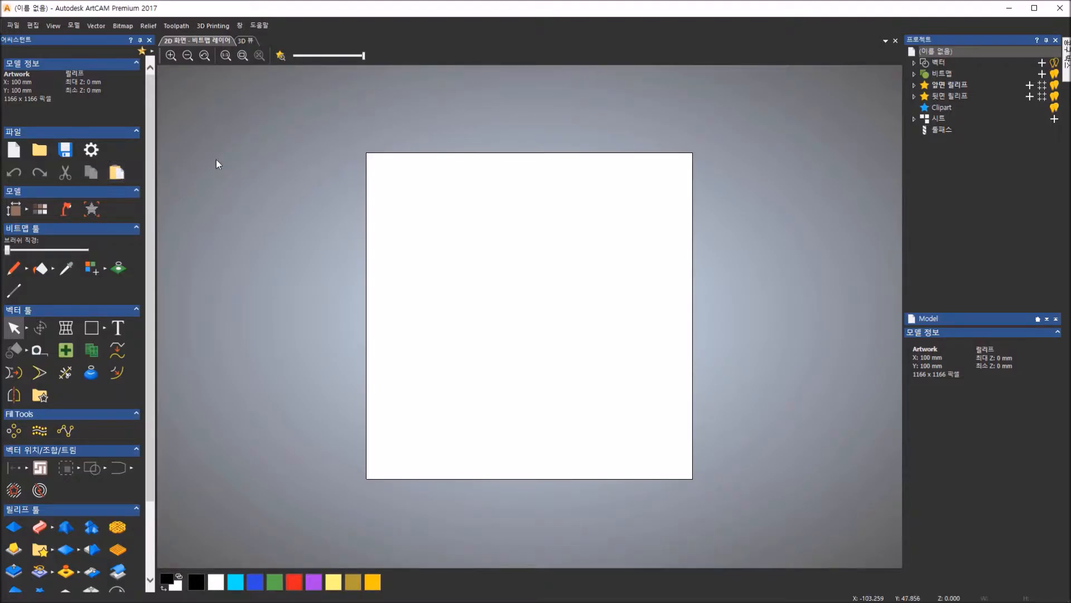
pyautogui.click(259, 25)
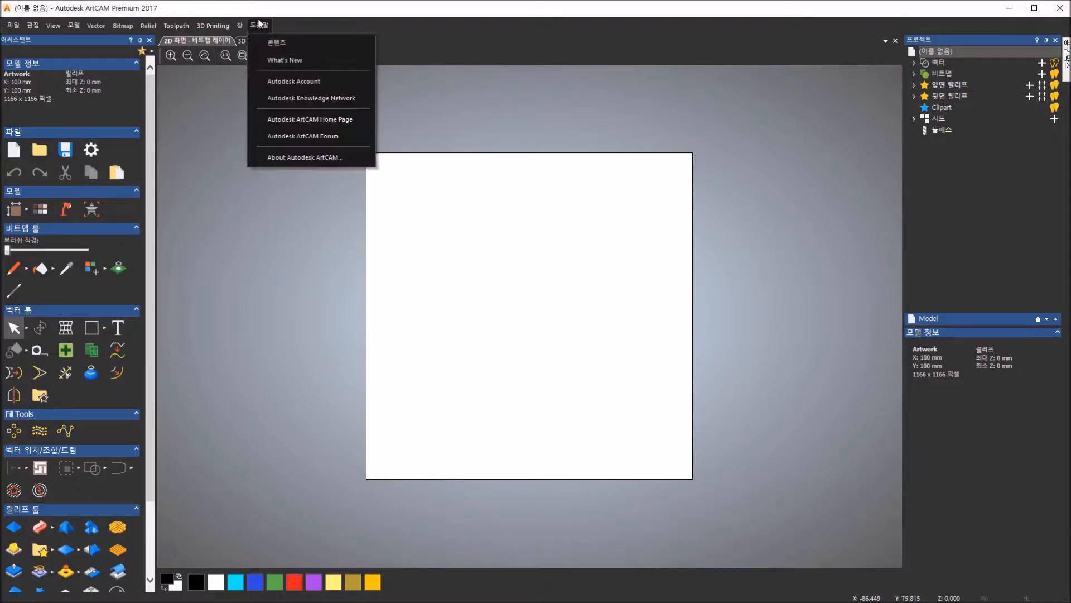
pyautogui.click(267, 41)
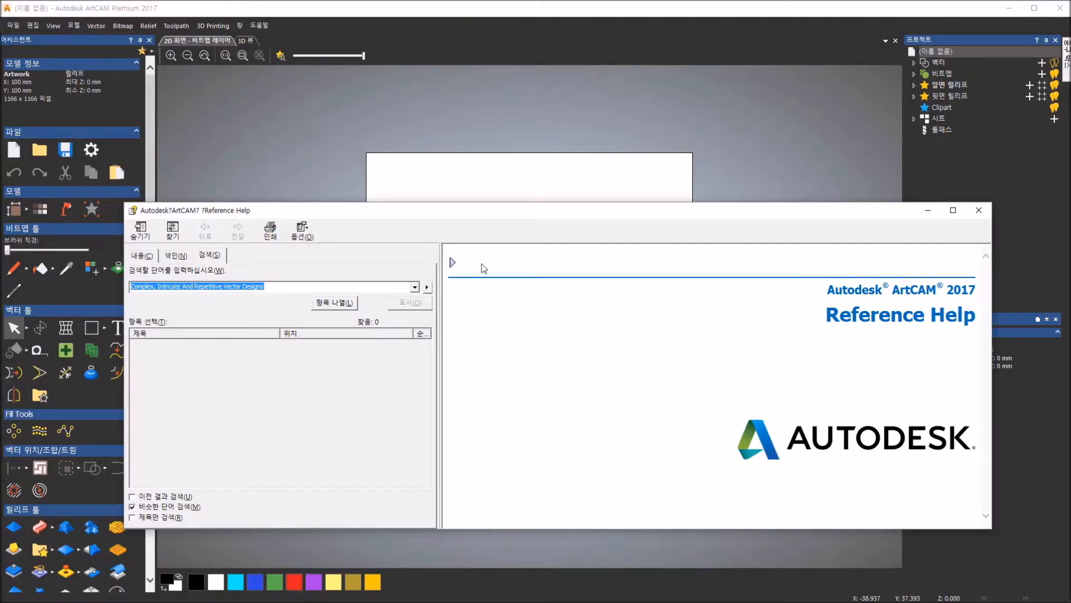
pyautogui.click(984, 211)
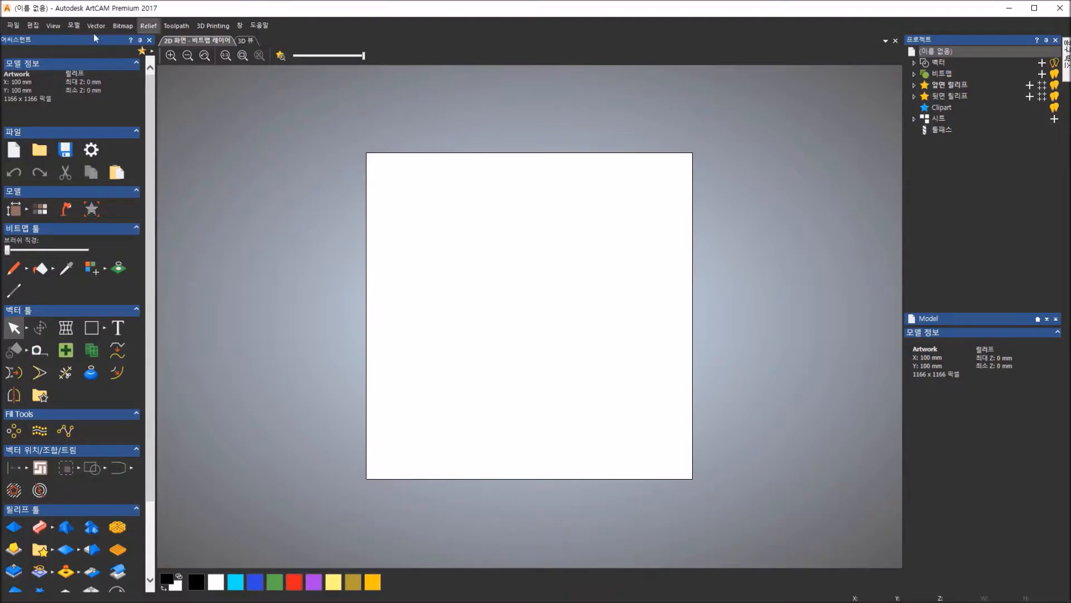
# - Exit the program without saving the changes to the current model
pyautogui.click(14, 28)
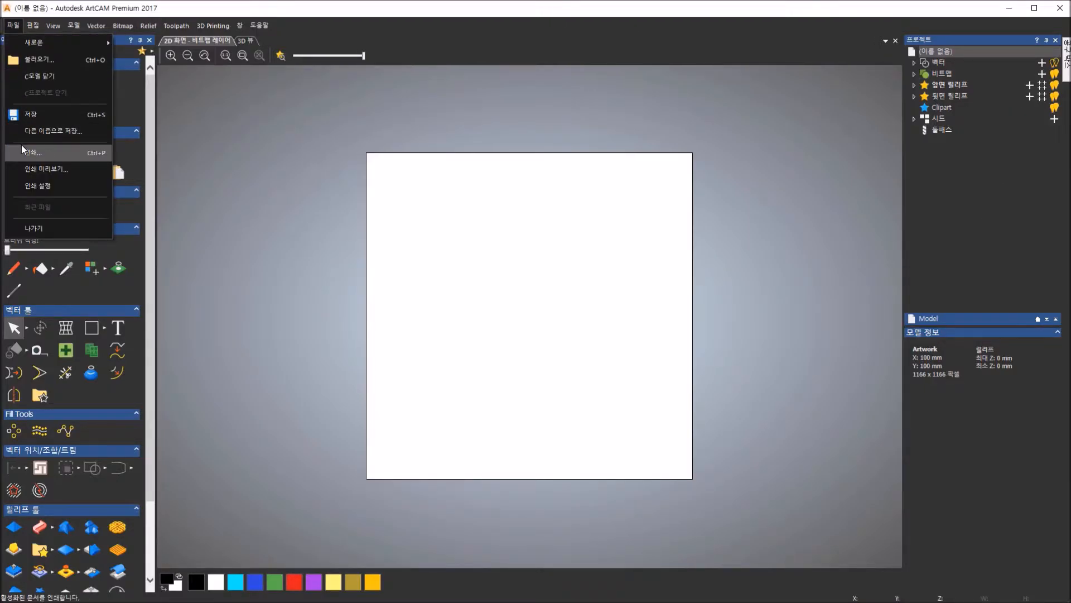
pyautogui.click(39, 228)
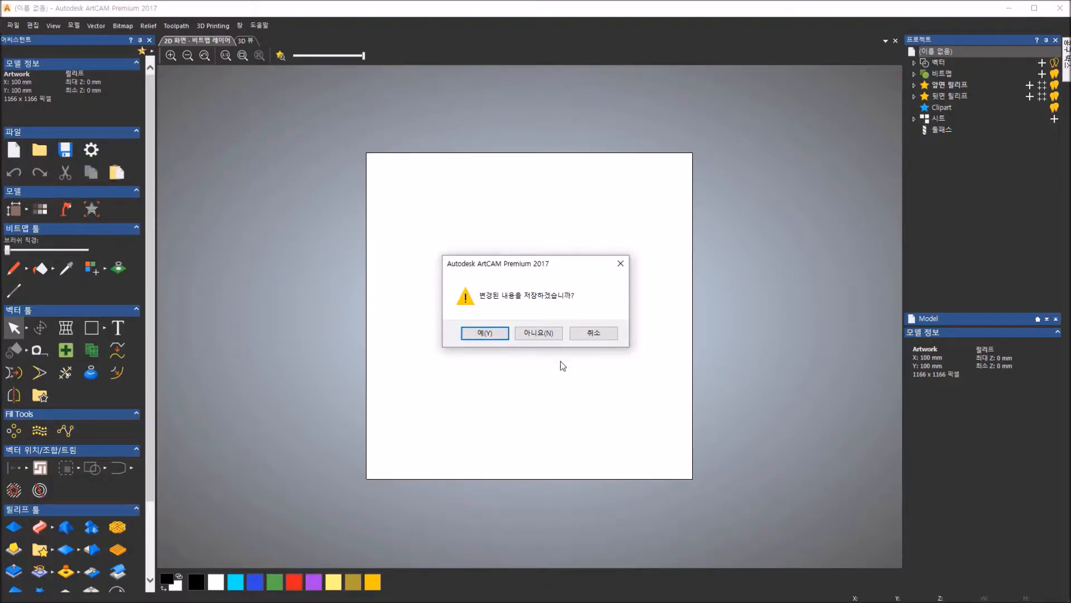
pyautogui.click(539, 334)
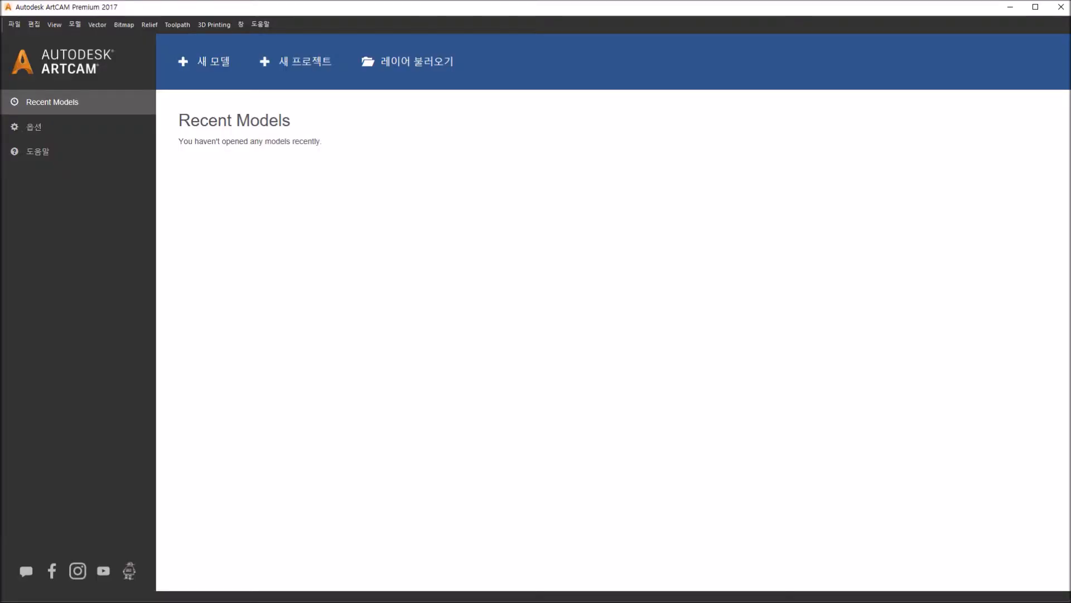
# - Create a new 80 x 150 mm model at 826 x 1548 points, with the job origin at its centre
pyautogui.click(198, 67)
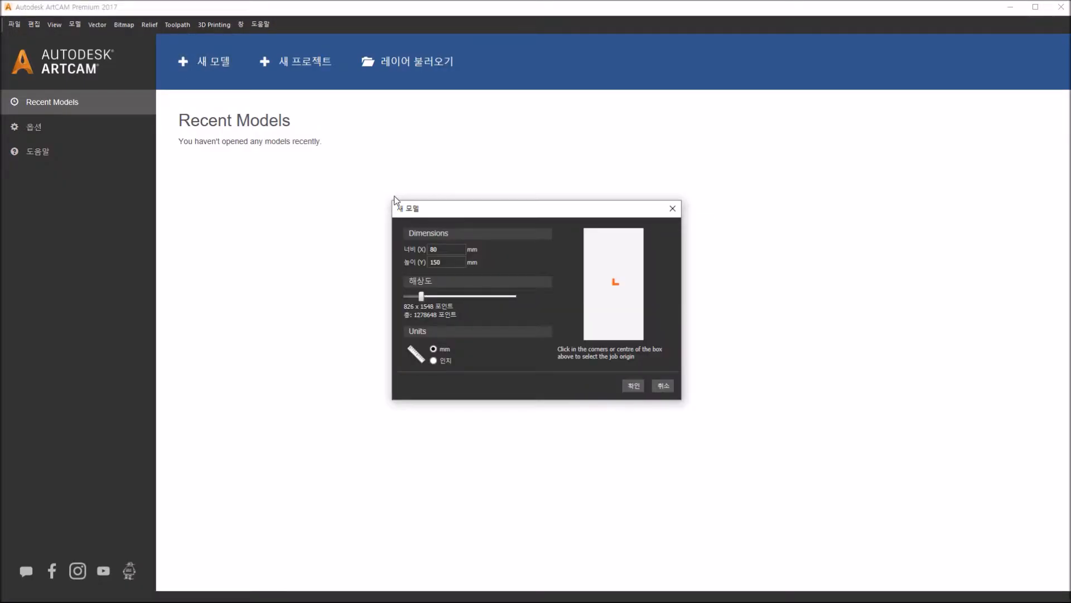
pyautogui.click(460, 263)
pyautogui.moveTo(422, 300); pyautogui.dragTo(422, 306)
pyautogui.click(586, 338)
pyautogui.click(612, 291)
pyautogui.click(642, 338)
pyautogui.click(617, 286)
pyautogui.click(635, 386)
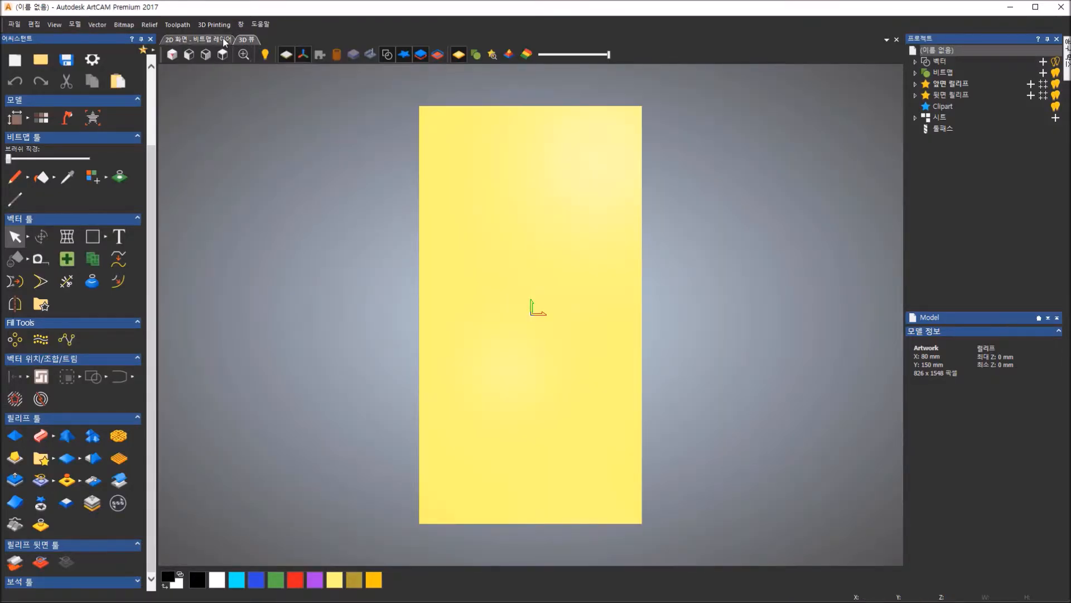
# - In the 2D view, draw a square (정사각형) vector about 24 mm wide in the upper half of the model
pyautogui.click(223, 38)
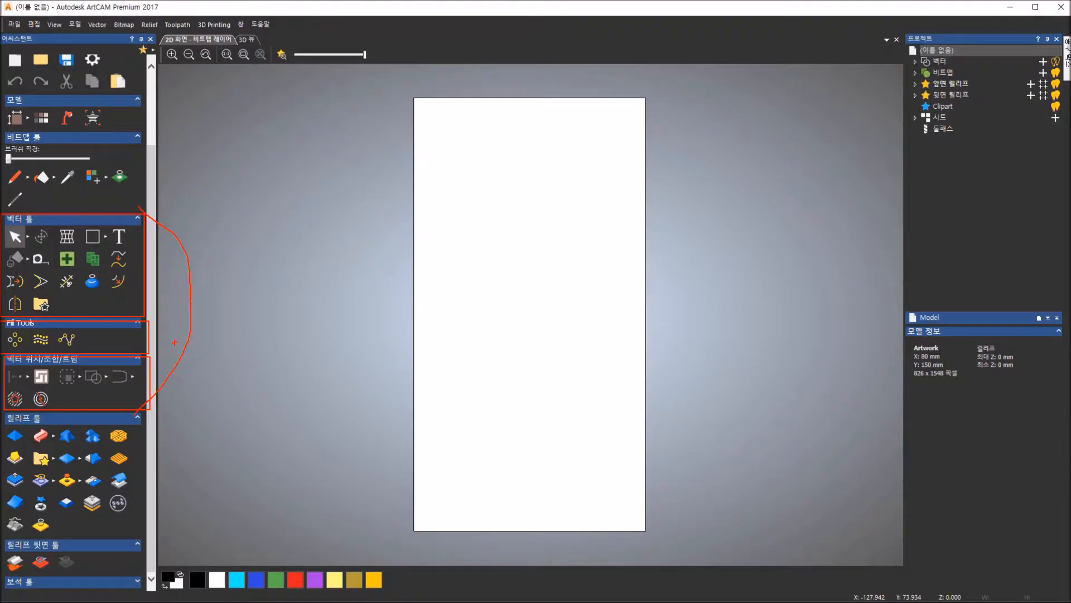
pyautogui.click(108, 237)
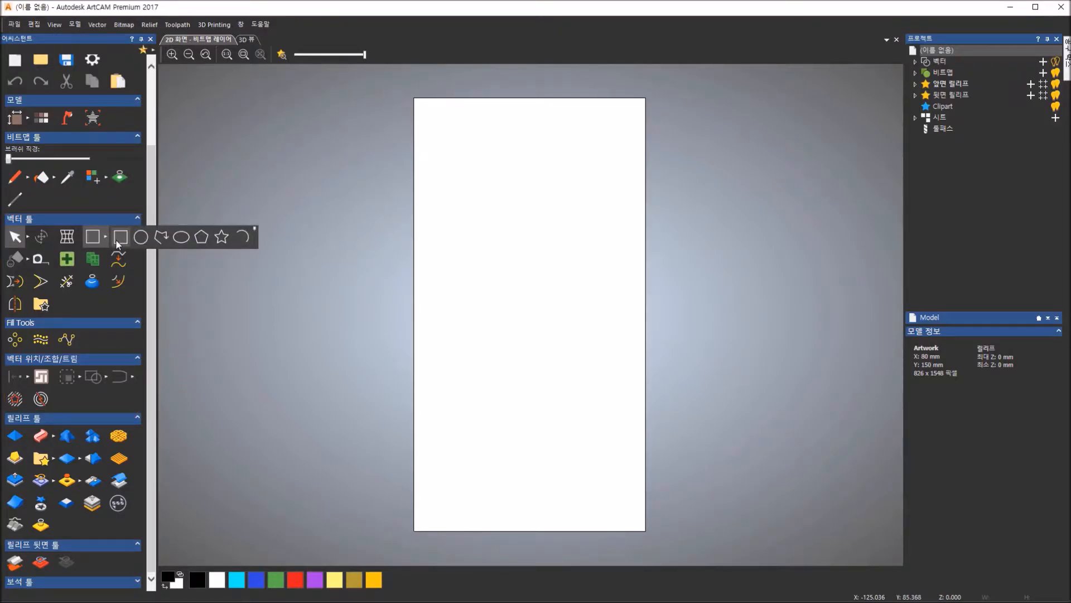
pyautogui.click(96, 237)
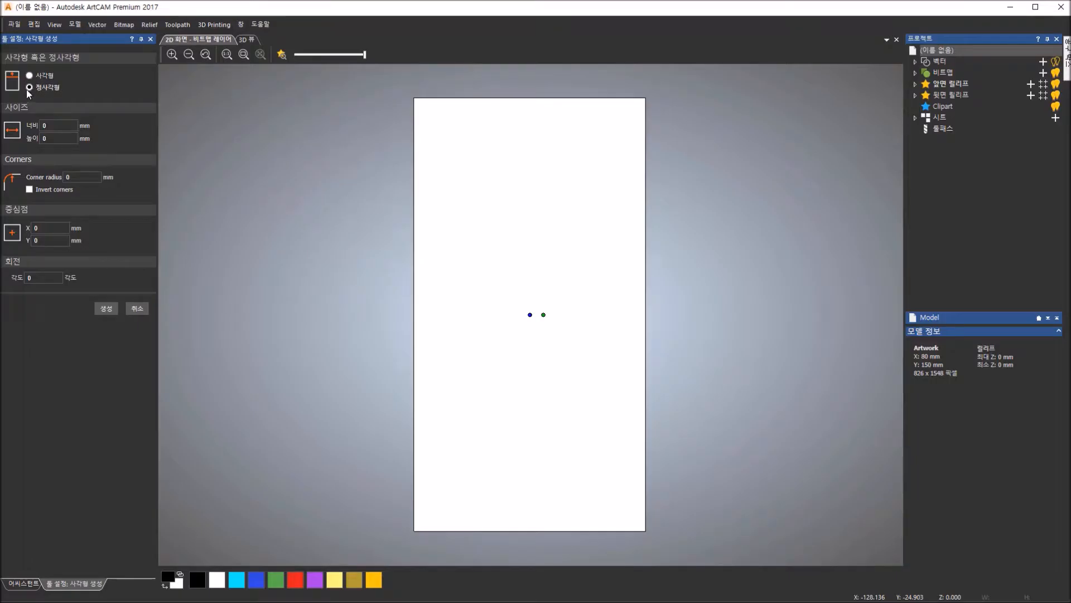
pyautogui.click(49, 125)
pyautogui.click(48, 138)
pyautogui.click(53, 278)
pyautogui.moveTo(511, 183); pyautogui.dragTo(580, 247)
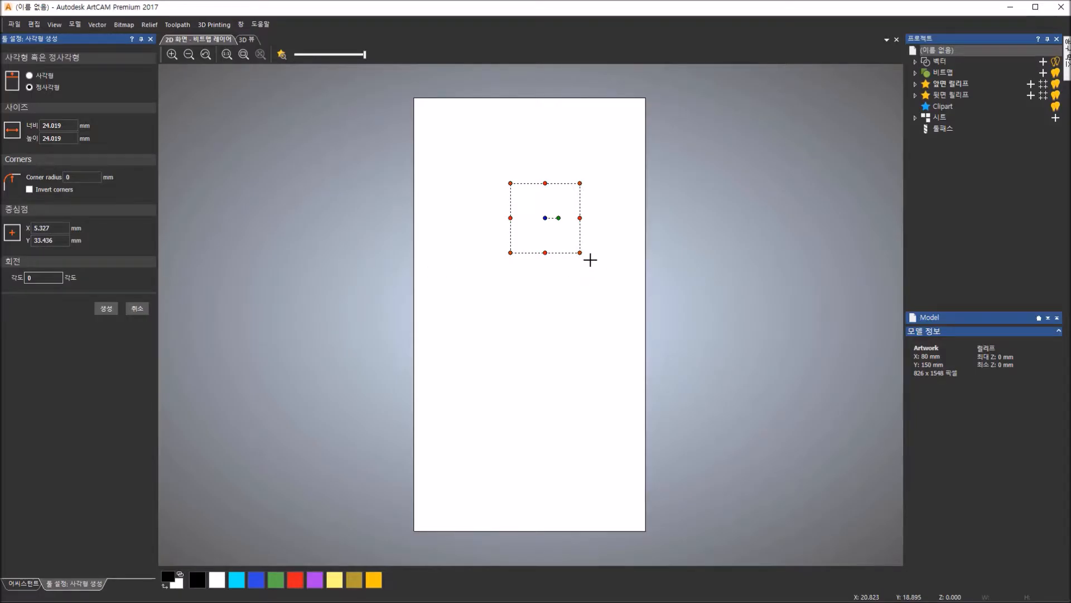
# - Round the square's corners to a radius of about 2 mm and enlarge it to about 39 mm
pyautogui.scroll(-1, 605, 220)
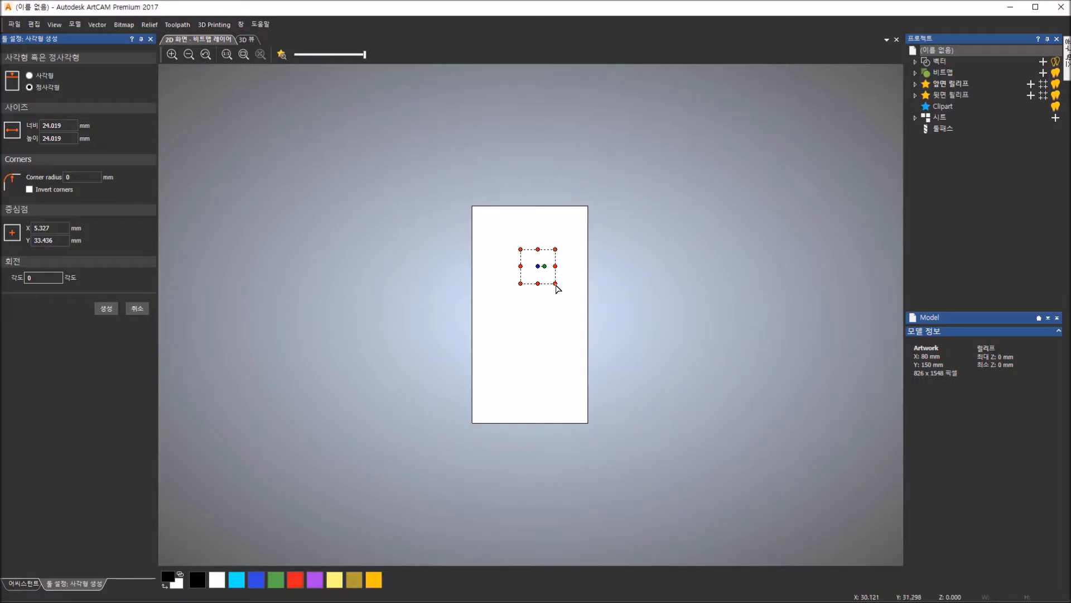
pyautogui.scroll(2, 556, 285)
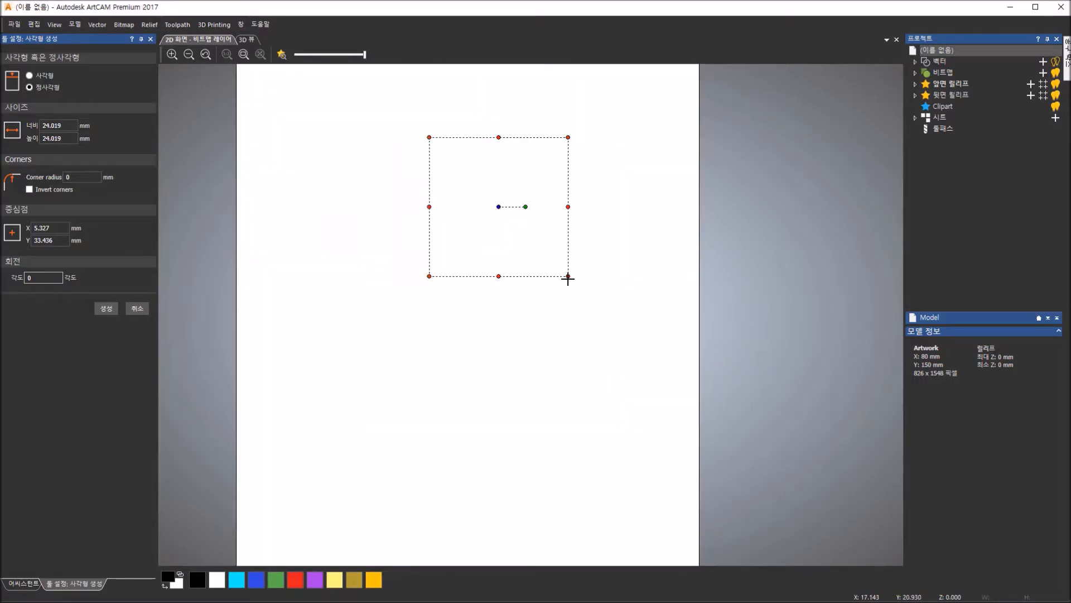
pyautogui.moveTo(568, 278); pyautogui.dragTo(555, 265)
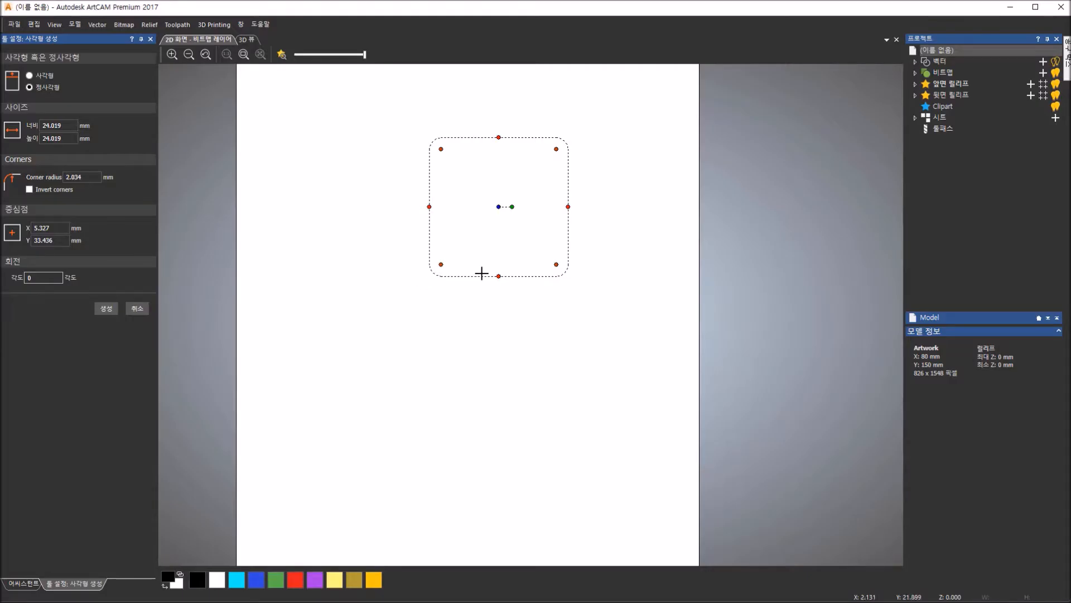
pyautogui.moveTo(500, 288)
pyautogui.mouseDown()
pyautogui.moveTo(502, 311)
pyautogui.moveTo(502, 283)
pyautogui.mouseUp()
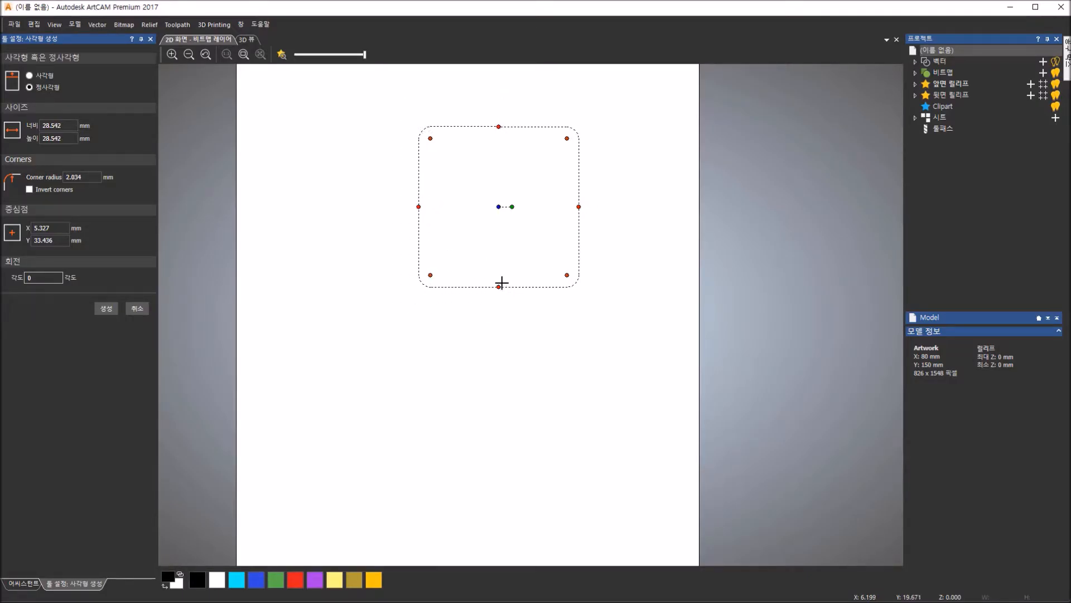
pyautogui.moveTo(418, 206); pyautogui.dragTo(387, 209)
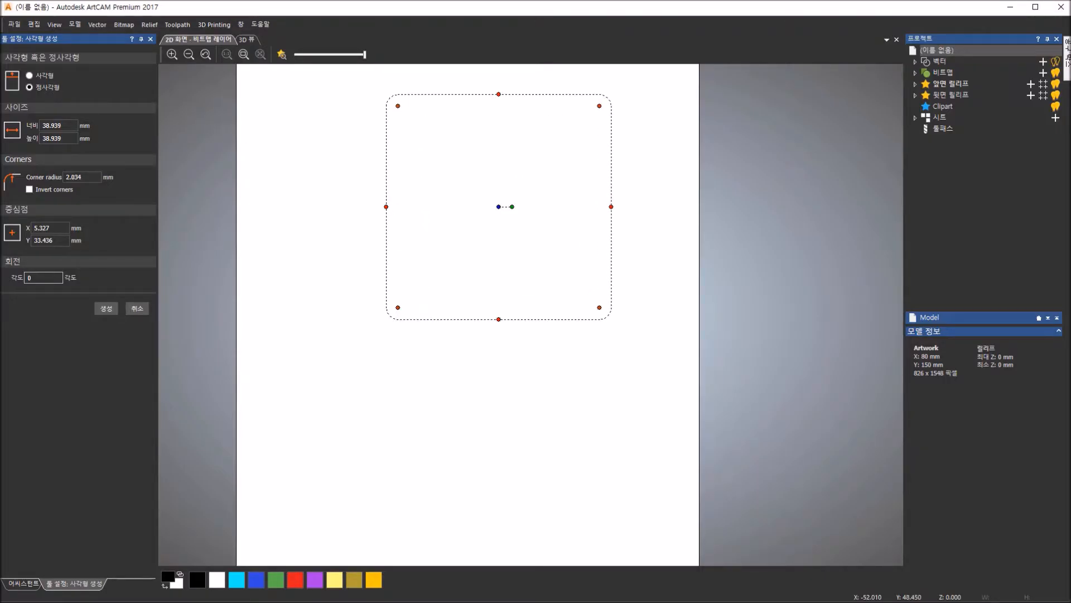
# - Change the shape to a rectangle (사각형), widen it to about 65 mm and leave the rectangle tool
pyautogui.click(29, 77)
pyautogui.moveTo(387, 207); pyautogui.dragTo(311, 207)
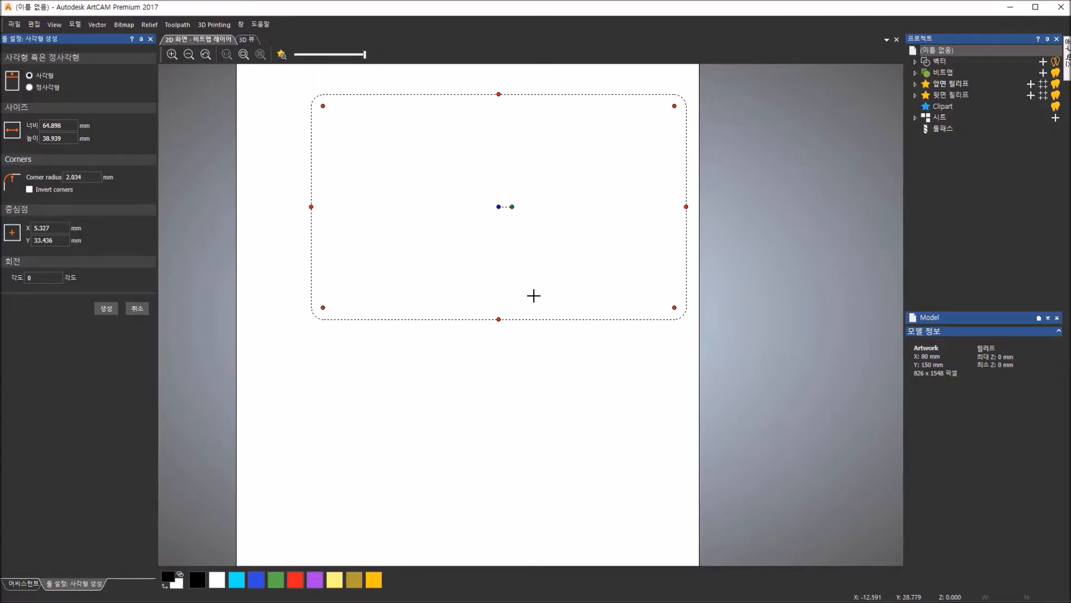
pyautogui.moveTo(496, 320); pyautogui.dragTo(493, 286)
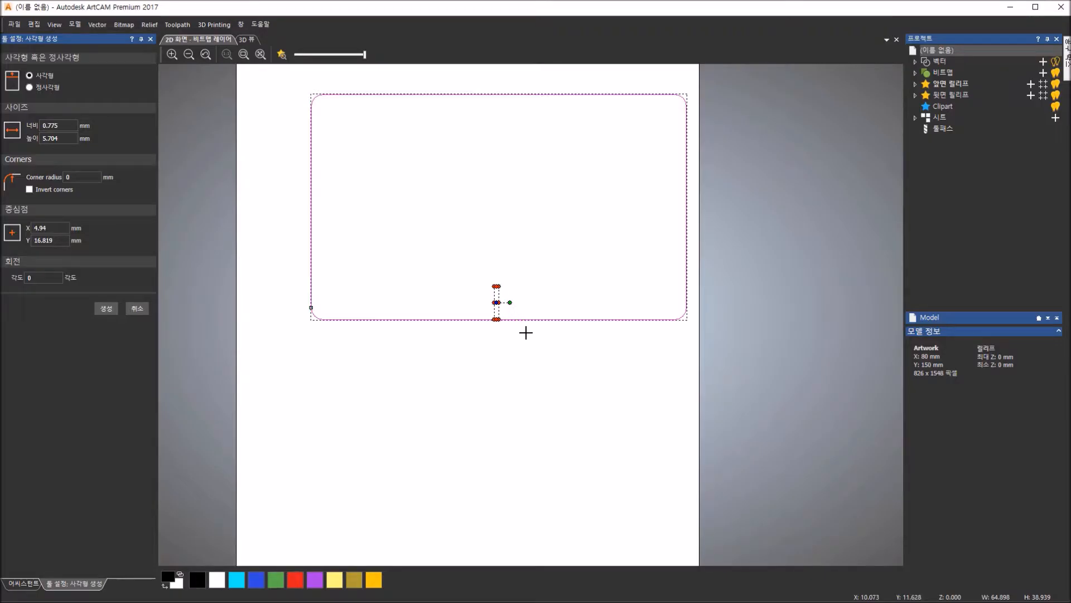
pyautogui.press('Escape')
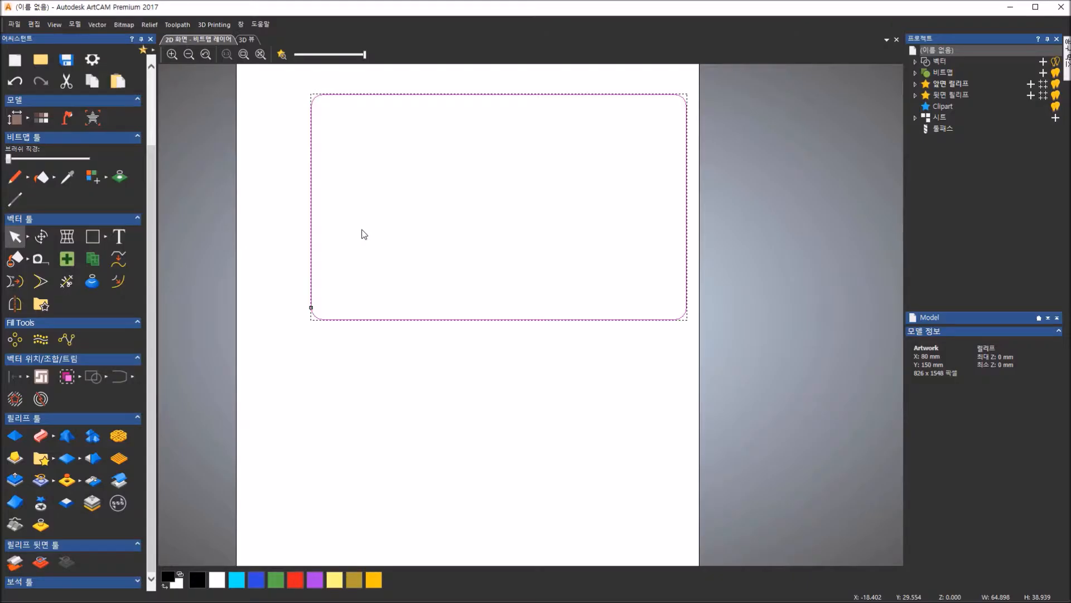
# - Look through the rectangle's available vector commands, including the mirror (벡터 미러) and move-to-layer (벡터 옮기기) options
pyautogui.rightClick(359, 320)
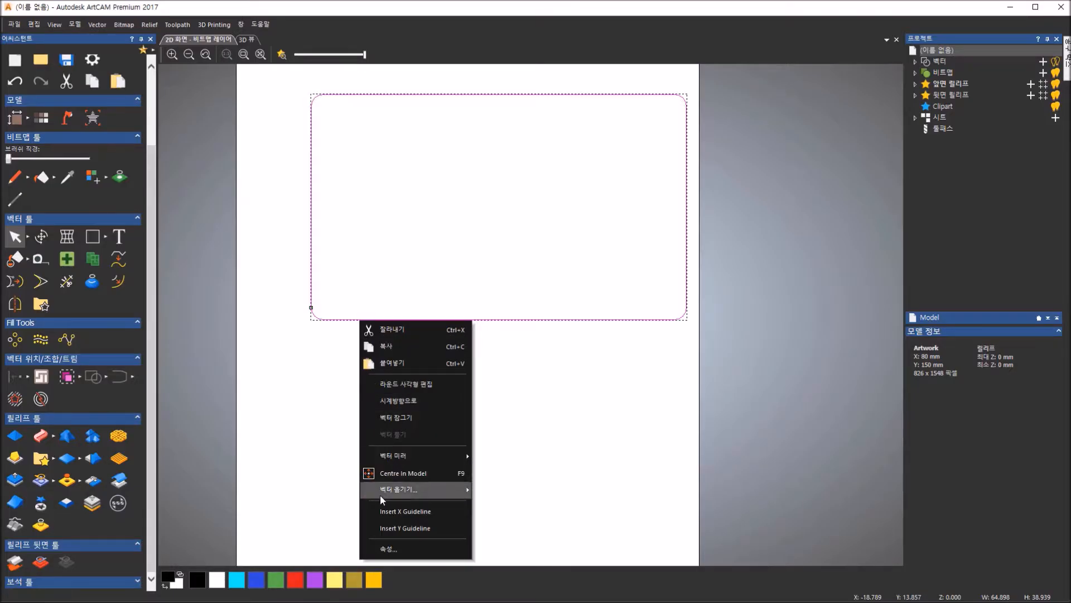
pyautogui.moveTo(407, 455)
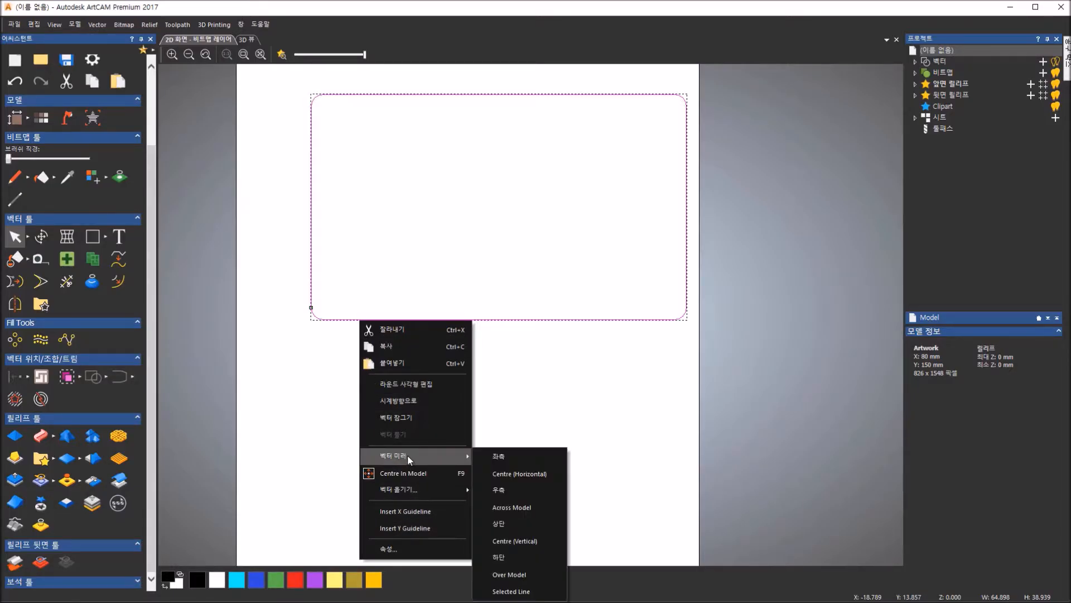
pyautogui.rightClick(508, 319)
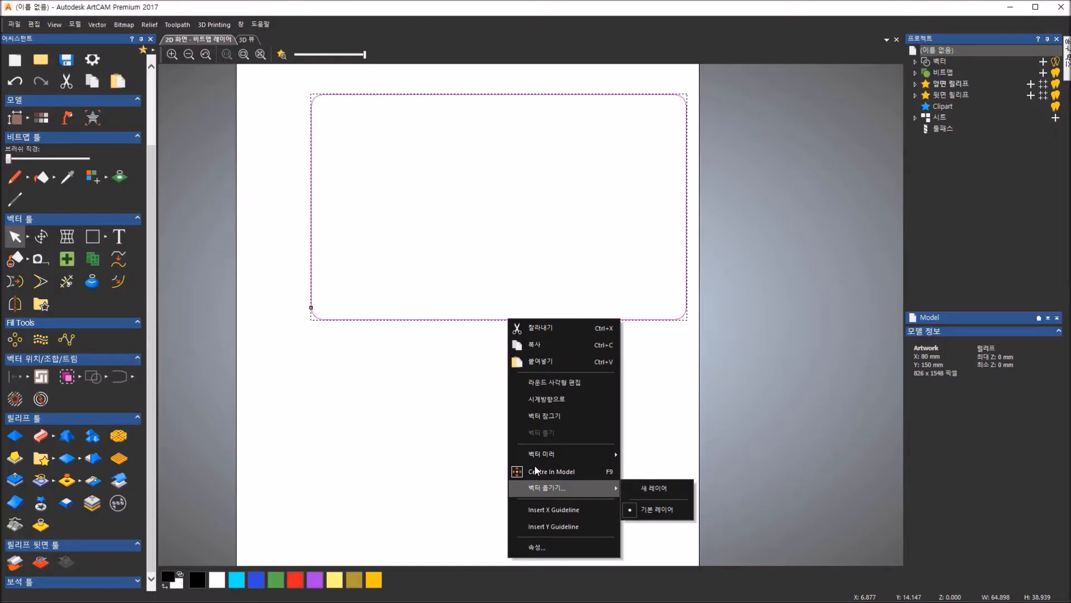
pyautogui.click(415, 337)
# - Reopen the rounded rectangle for editing and set its width to 70 mm and height to 35 mm
pyautogui.doubleClick(419, 321)
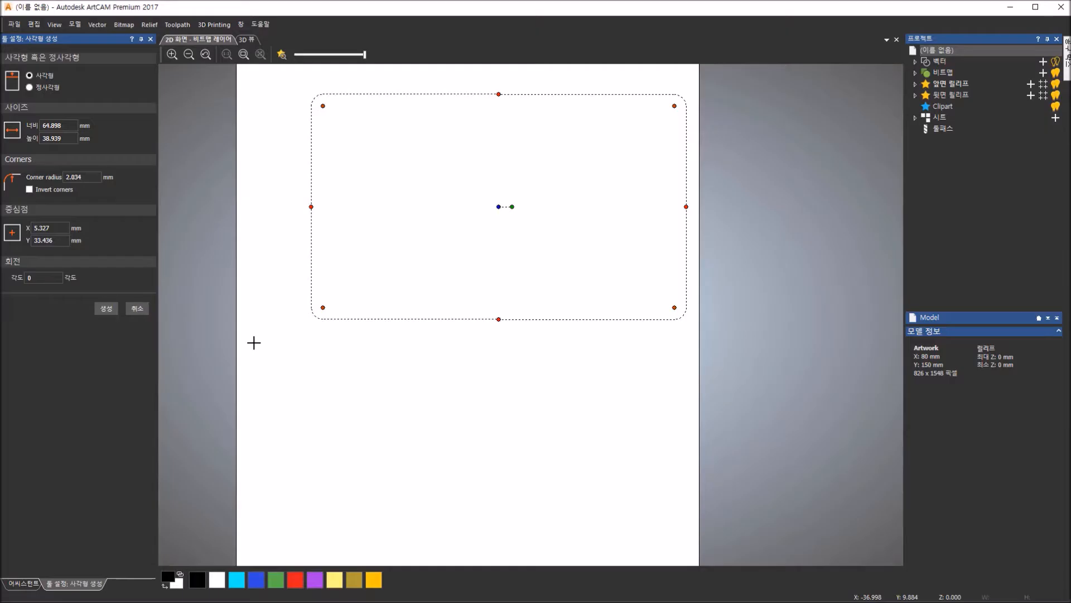
pyautogui.moveTo(333, 352)
pyautogui.mouseDown()
pyautogui.moveTo(316, 354)
pyautogui.moveTo(315, 384)
pyautogui.moveTo(335, 384)
pyautogui.moveTo(336, 369)
pyautogui.mouseUp()
pyautogui.press('Escape')
pyautogui.doubleClick(51, 125)
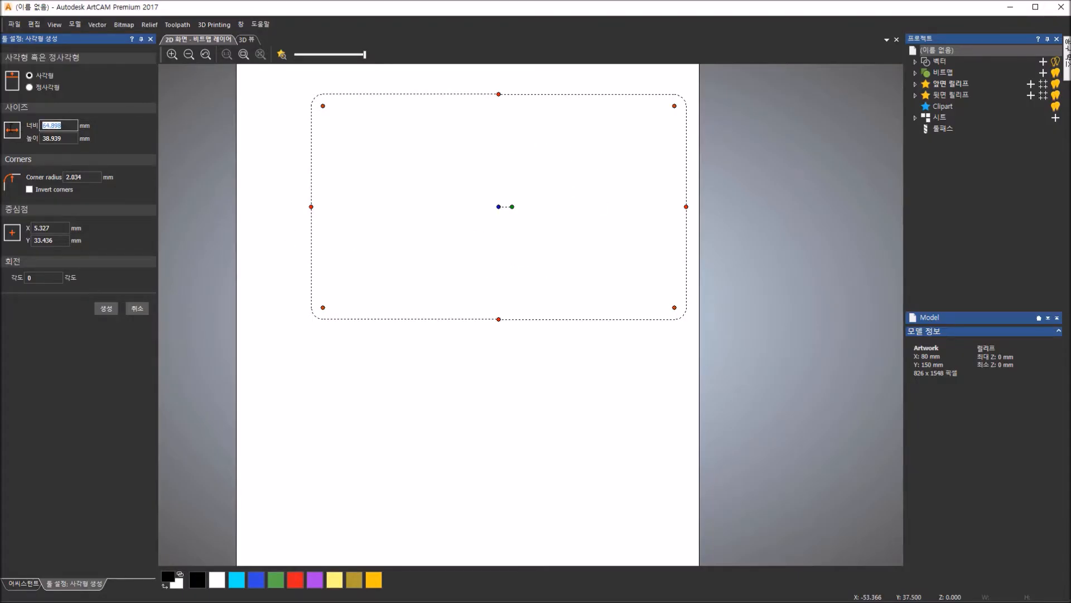
pyautogui.write('70')
pyautogui.press('Tab')
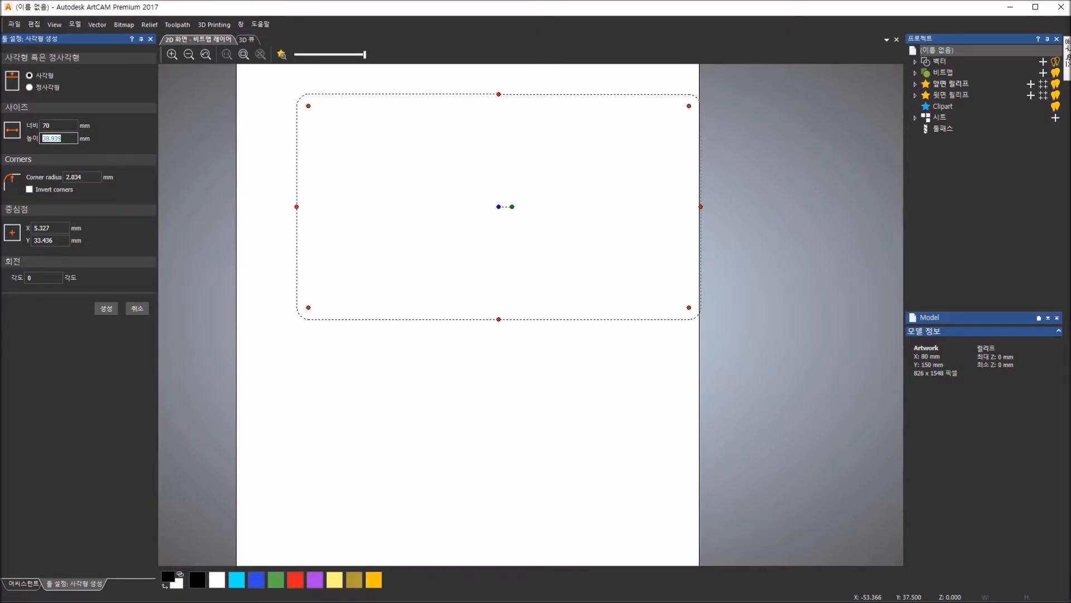
pyautogui.write('35')
pyautogui.click(62, 127)
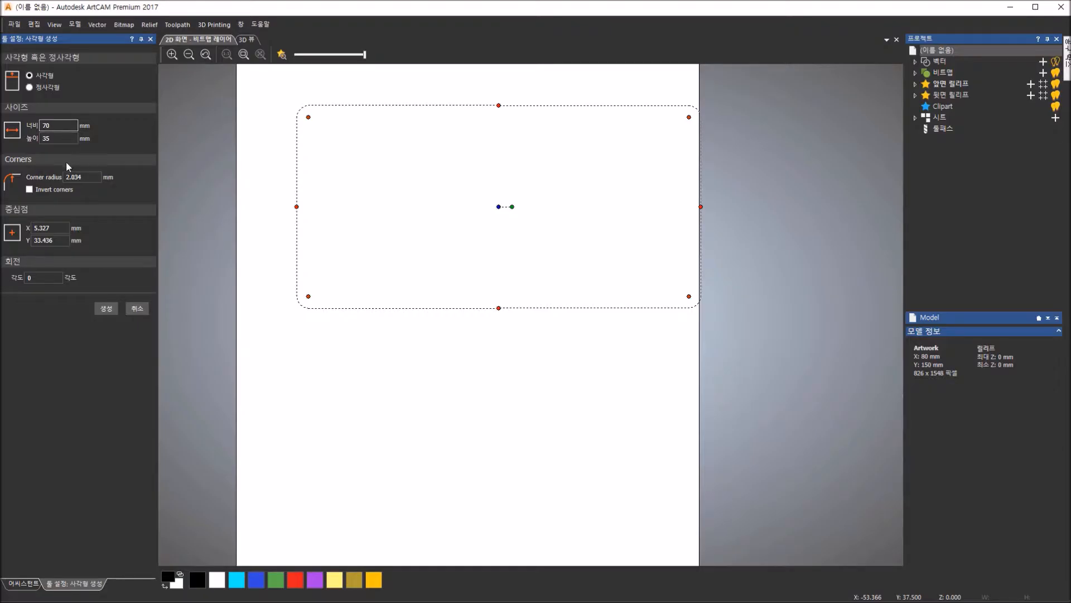
# - Set the rectangle's corner radius to 5 mm and try Invert corners on and off
pyautogui.doubleClick(77, 176)
pyautogui.write('5')
pyautogui.click(68, 140)
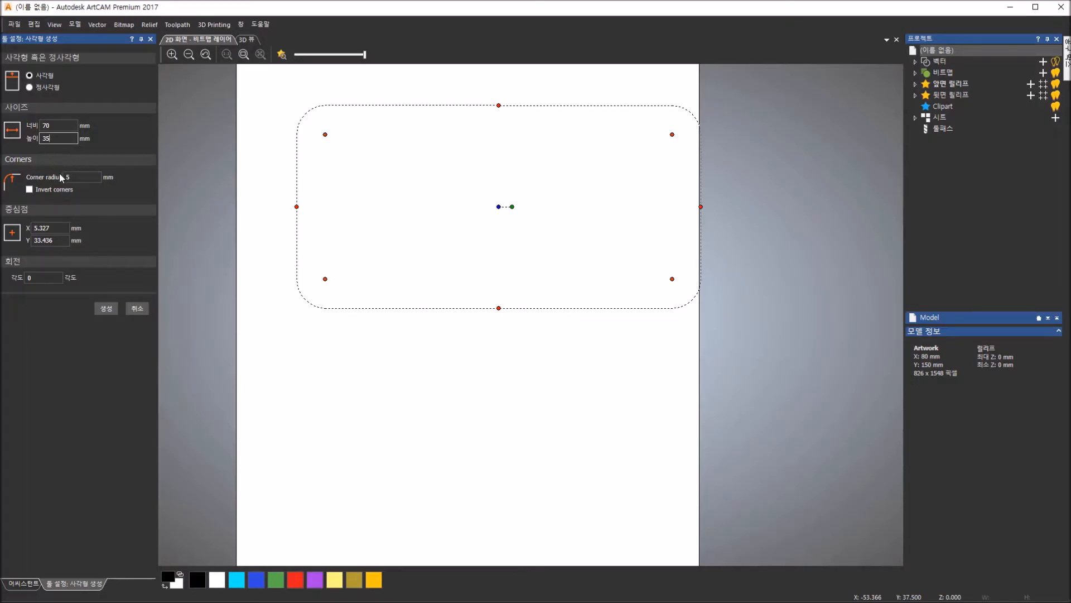
pyautogui.click(29, 190)
pyautogui.click(29, 190)
# - Set the rectangle's centre point to X 0, Y 0 and its rotation angle to 45 degrees
pyautogui.doubleClick(44, 227)
pyautogui.write('0')
pyautogui.doubleClick(49, 237)
pyautogui.write('0')
pyautogui.click(49, 229)
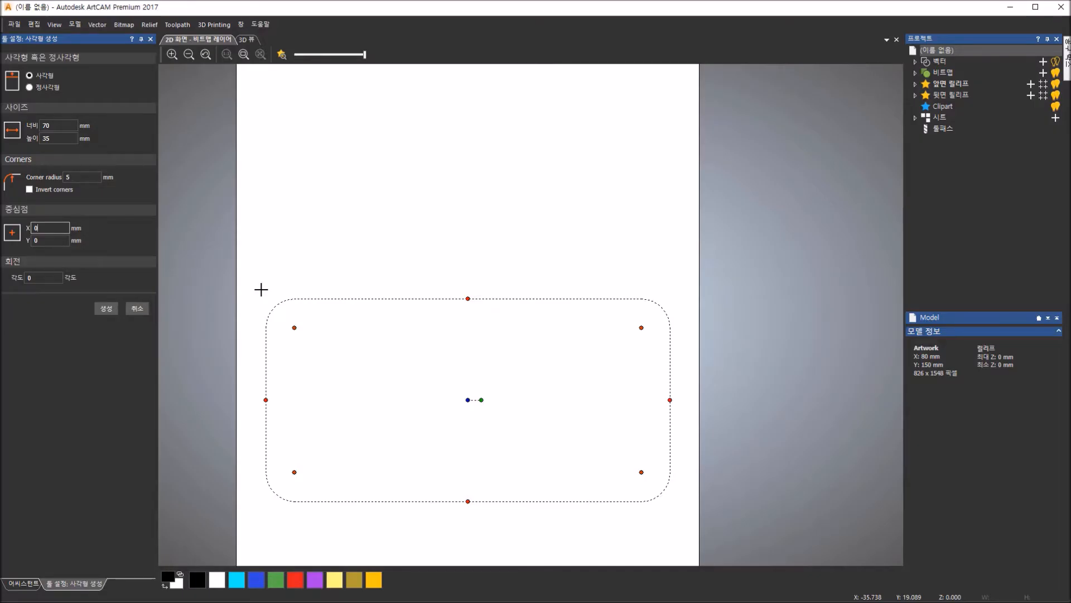
pyautogui.click(33, 278)
pyautogui.write('45')
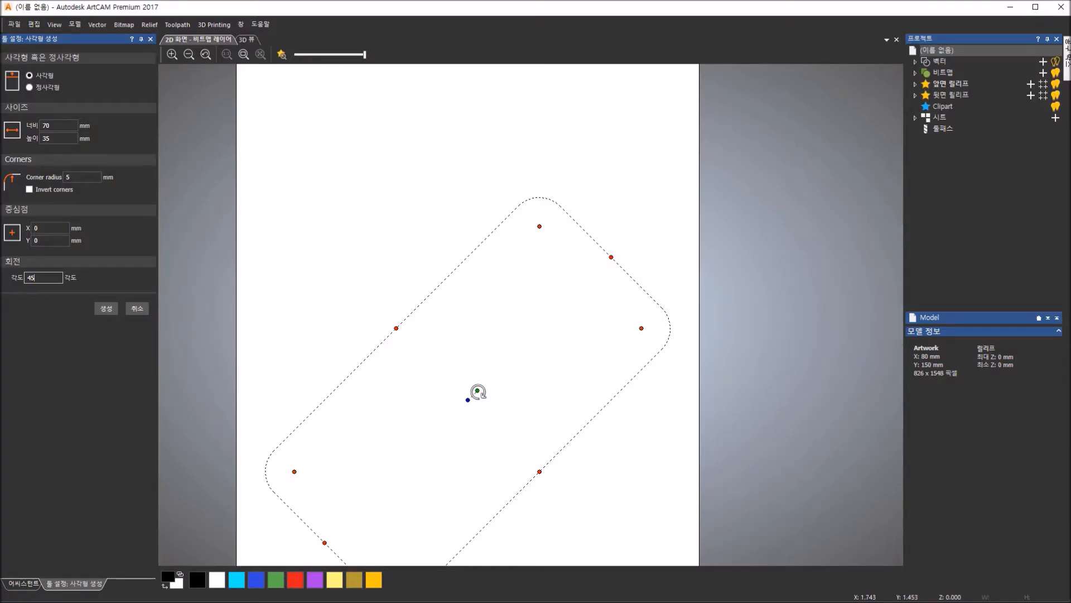
# - Rotate the rectangle freehand to an angle of about 67 degrees and create it
pyautogui.moveTo(477, 394)
pyautogui.mouseDown()
pyautogui.moveTo(471, 416)
pyautogui.moveTo(446, 416)
pyautogui.moveTo(442, 385)
pyautogui.moveTo(476, 378)
pyautogui.mouseUp()
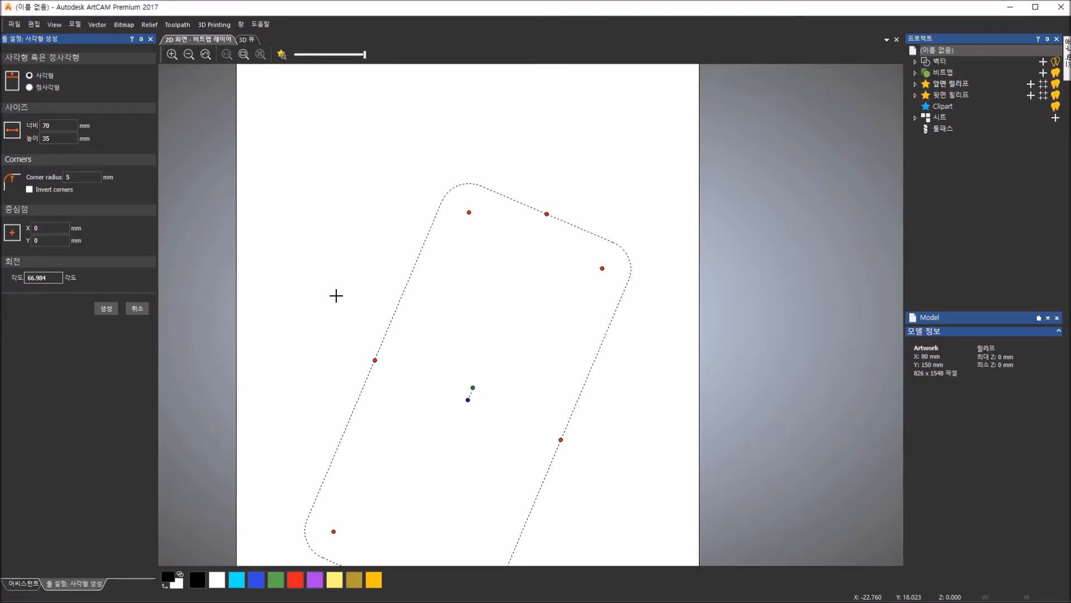
pyautogui.press('Return')
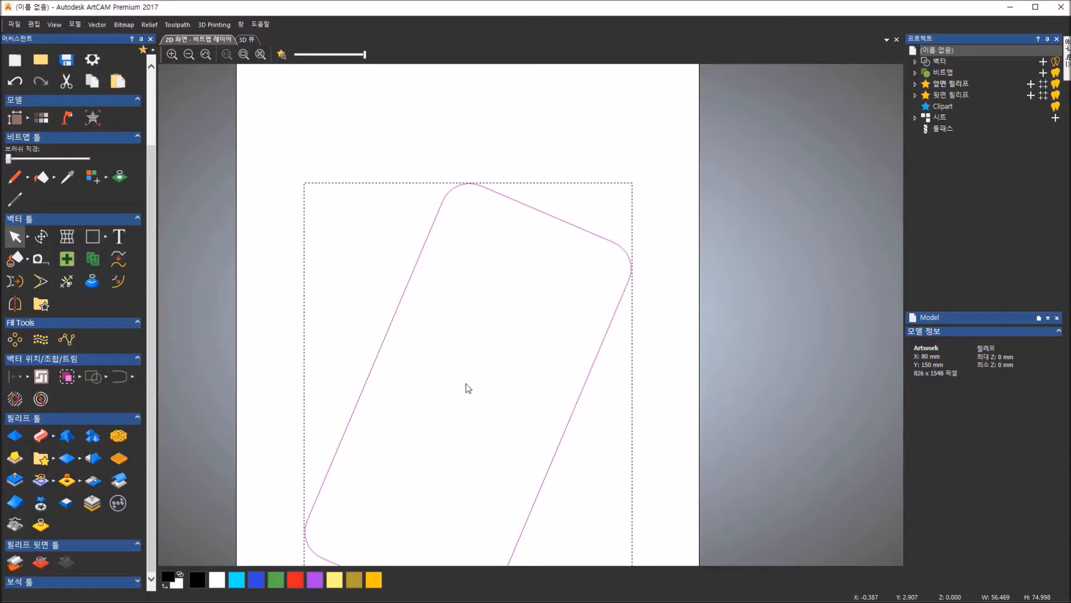
# - Draw three rectangles of about 18 x 17, 15 x 24 and 18 x 16 mm across the rounded rectangle's top, right and left edges
pyautogui.click(93, 237)
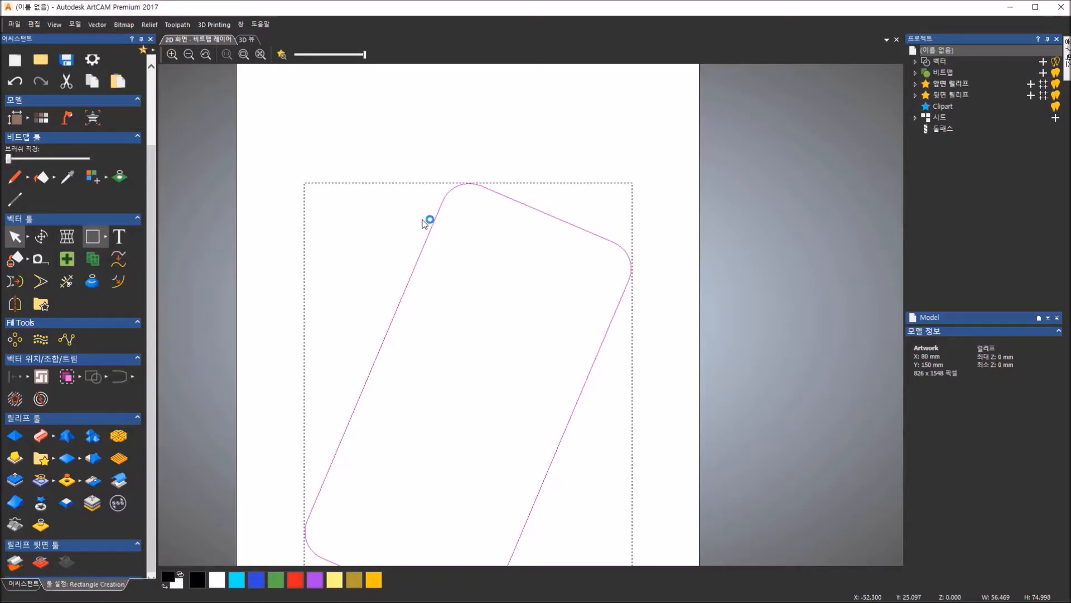
pyautogui.moveTo(494, 238); pyautogui.dragTo(392, 140)
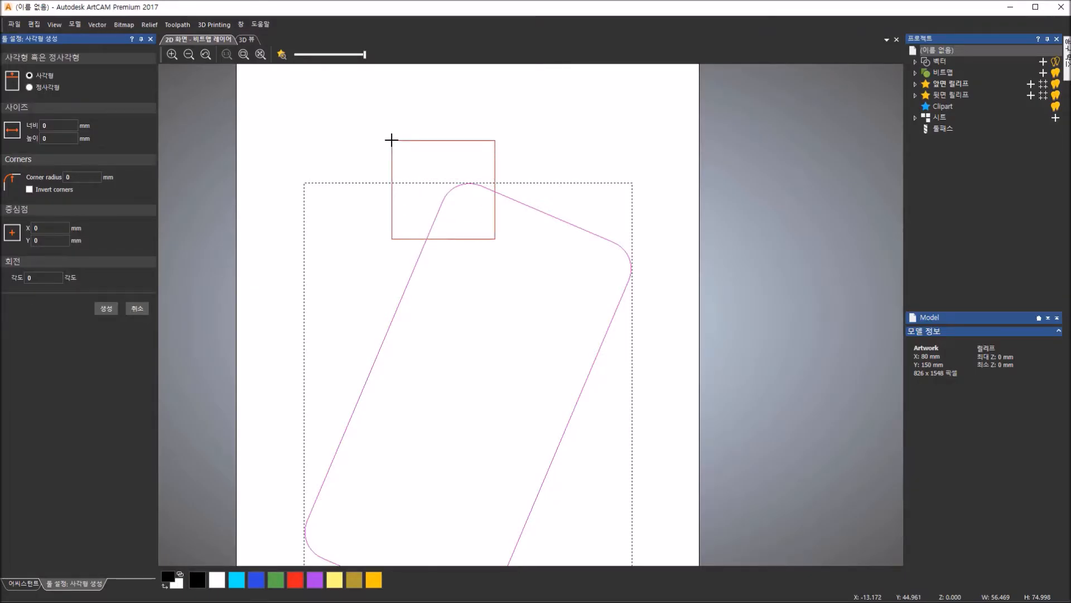
pyautogui.moveTo(392, 140); pyautogui.dragTo(392, 140)
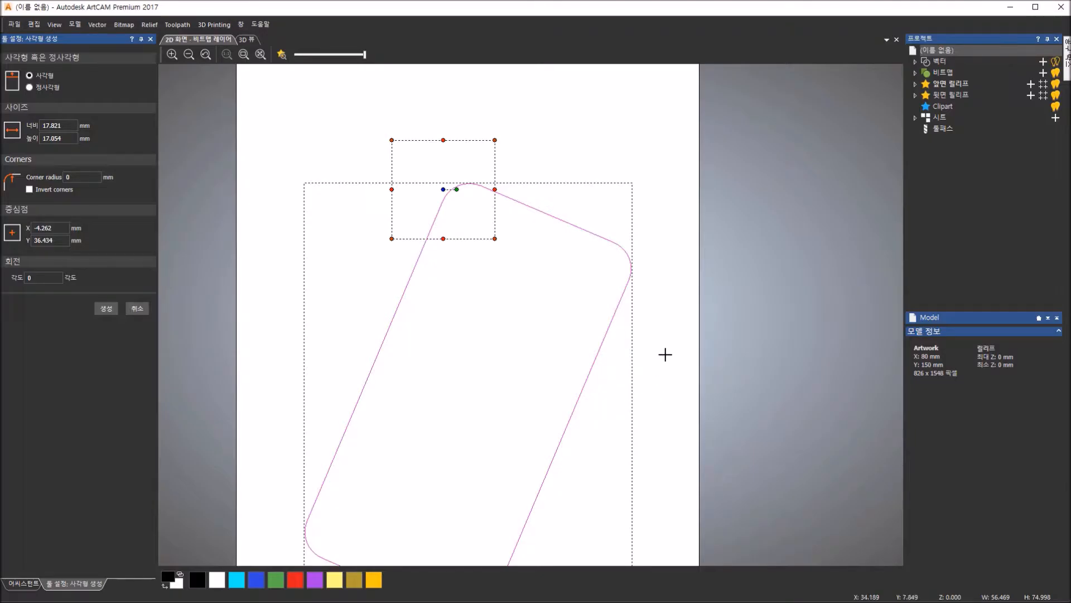
pyautogui.moveTo(665, 355); pyautogui.dragTo(578, 217)
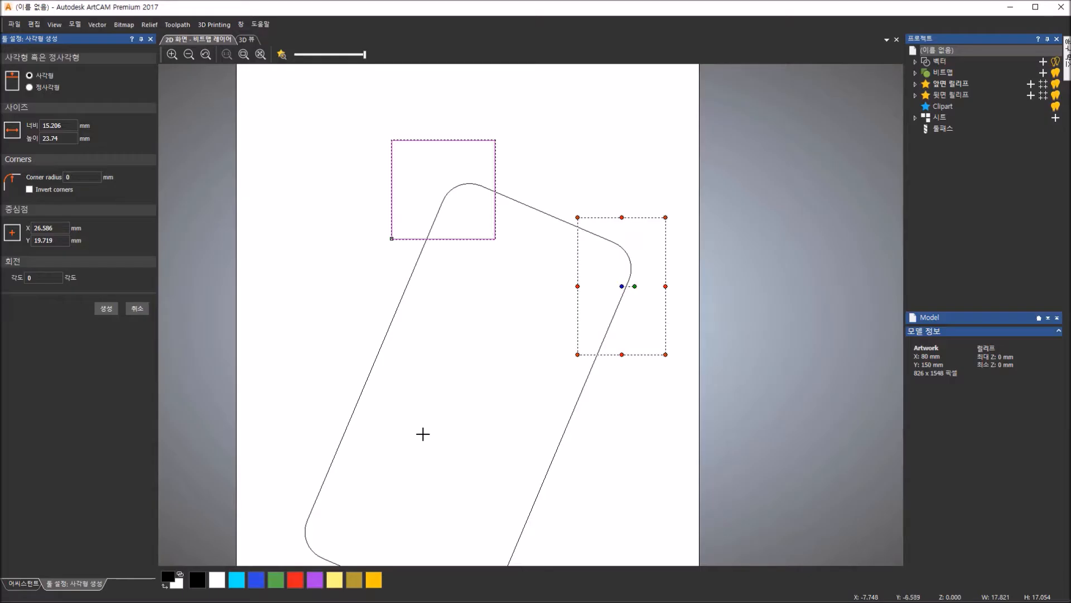
pyautogui.click(309, 346)
pyautogui.moveTo(309, 346); pyautogui.dragTo(414, 439)
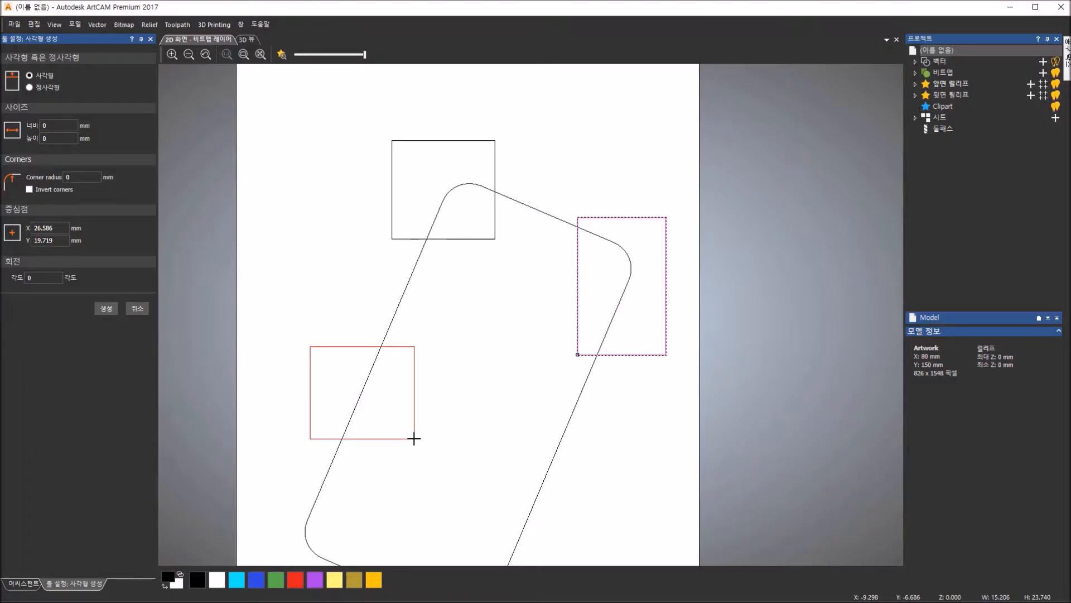
pyautogui.moveTo(414, 439); pyautogui.dragTo(414, 439)
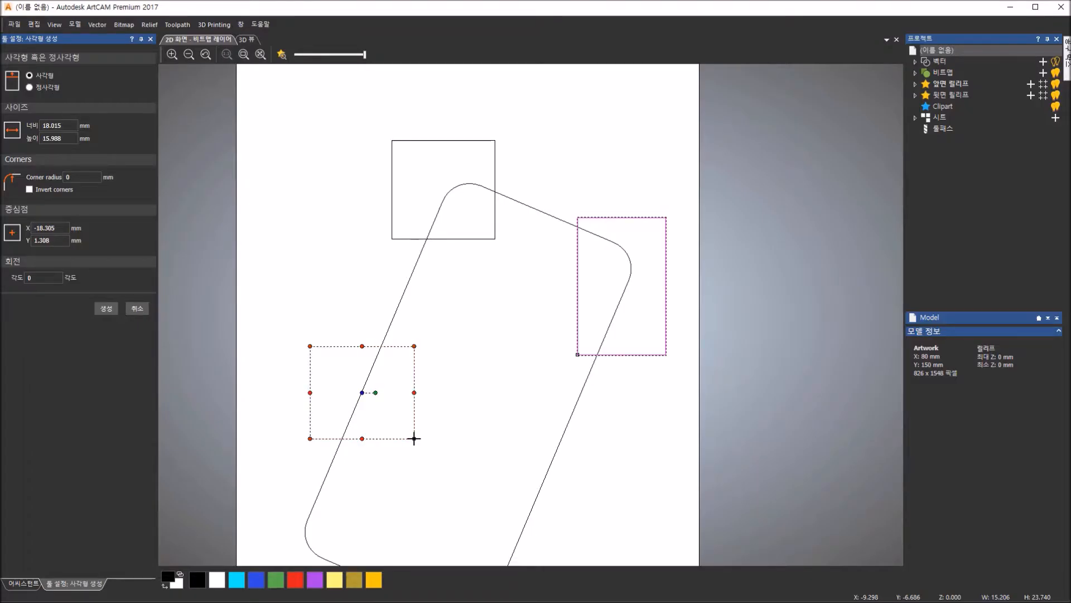
# - Draw four more rectangles overlapping the rounded rectangle's lower right, upper left, top and lower left edges, and finish rectangle creation
pyautogui.moveTo(624, 533); pyautogui.dragTo(504, 421)
pyautogui.moveTo(431, 315); pyautogui.dragTo(326, 213)
pyautogui.moveTo(591, 129); pyautogui.dragTo(439, 220)
pyautogui.moveTo(276, 413); pyautogui.dragTo(362, 519)
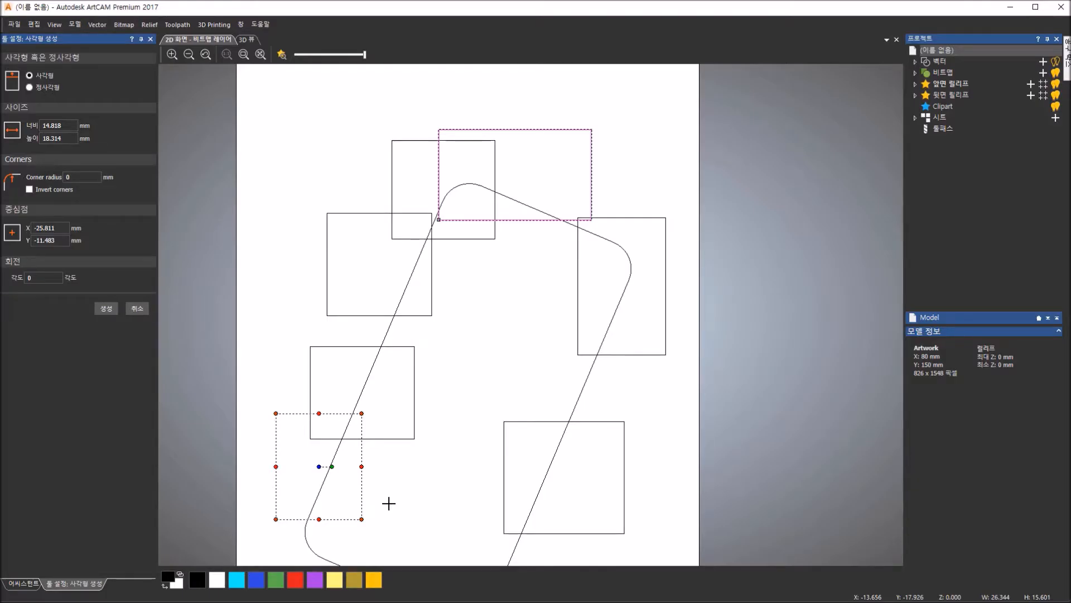
pyautogui.click(103, 308)
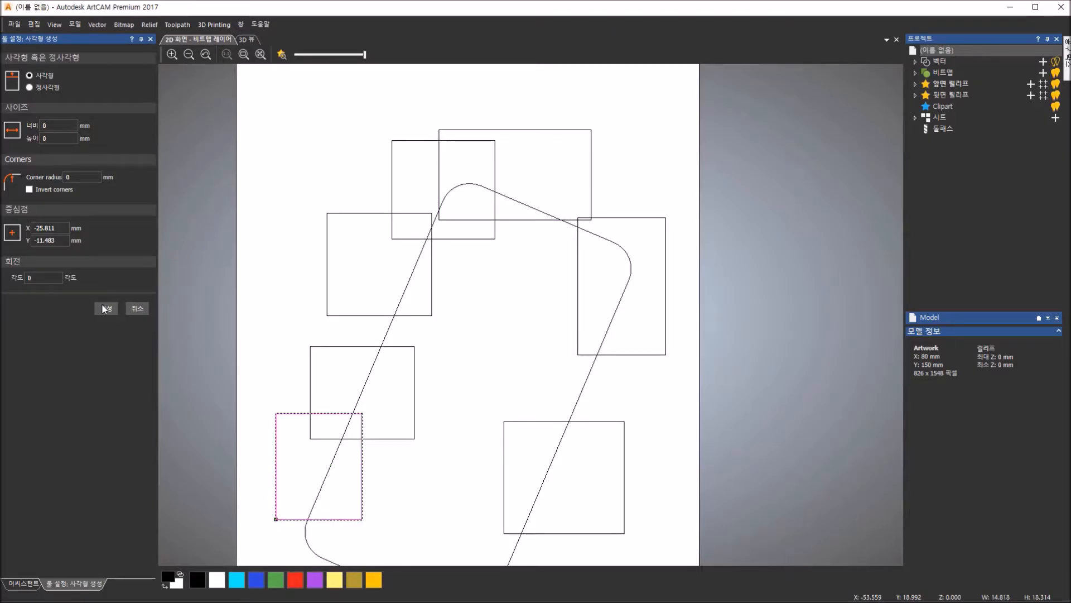
pyautogui.click(105, 310)
pyautogui.click(144, 311)
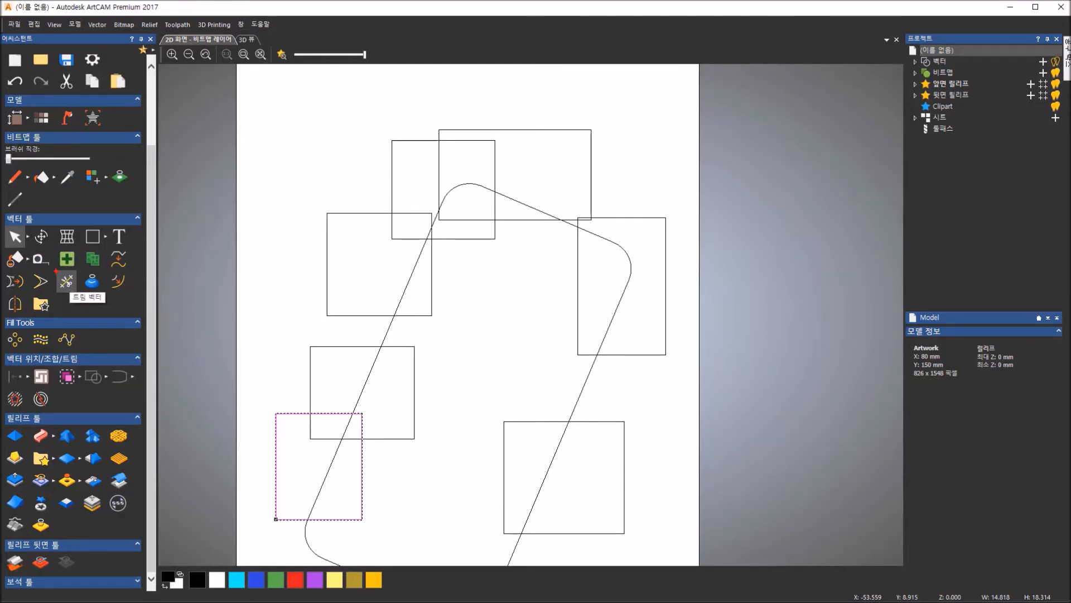
# - Use Trim Vectors to remove the overlapping segments where the upper-left and top rectangles cross each other and the rounded rectangle
pyautogui.click(68, 283)
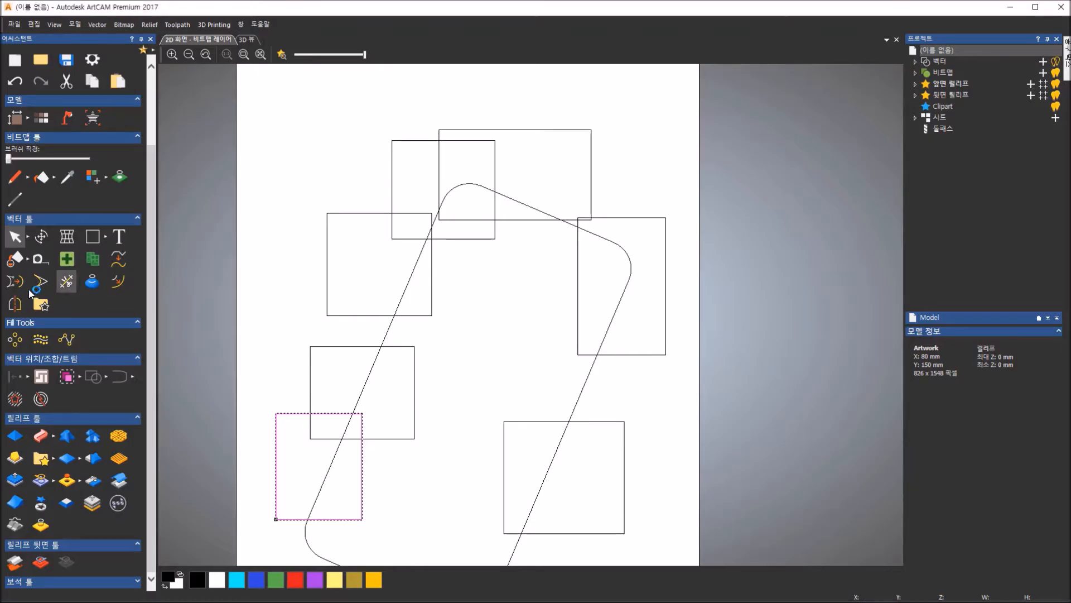
pyautogui.click(66, 282)
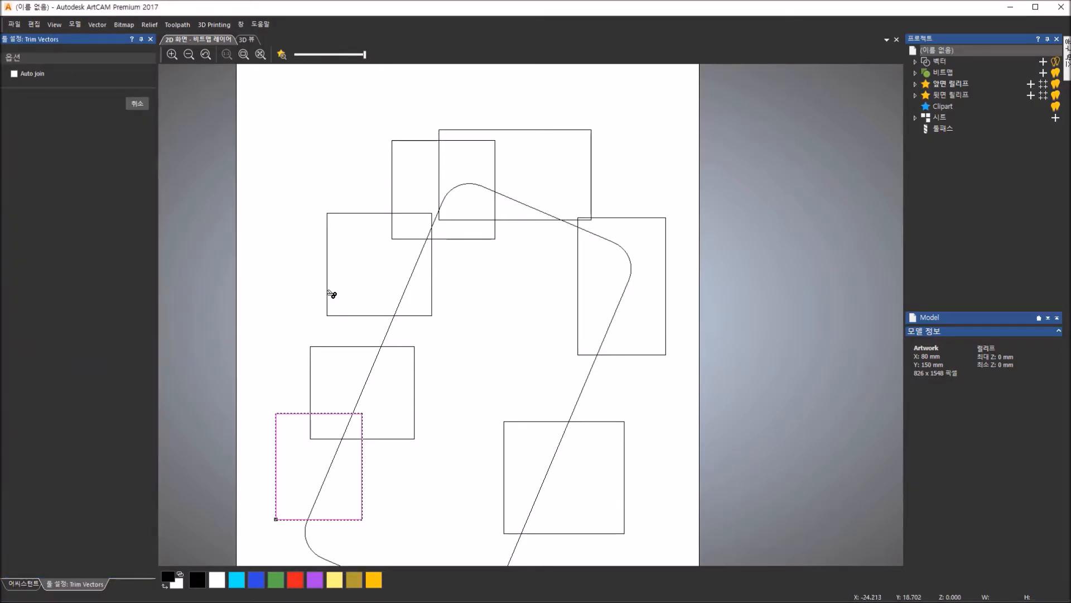
pyautogui.click(409, 239)
pyautogui.click(424, 214)
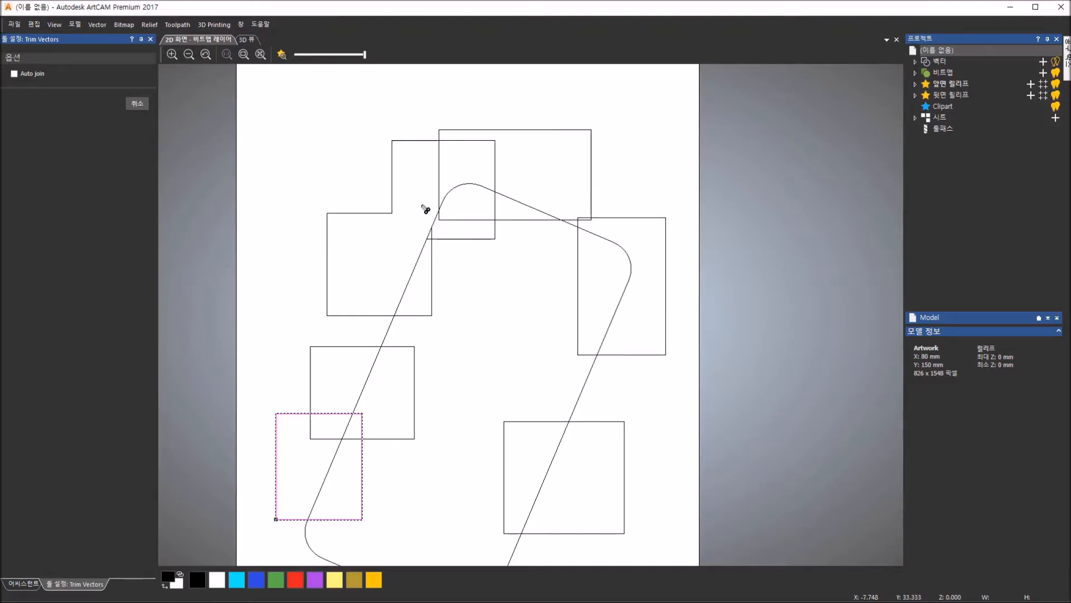
pyautogui.click(442, 183)
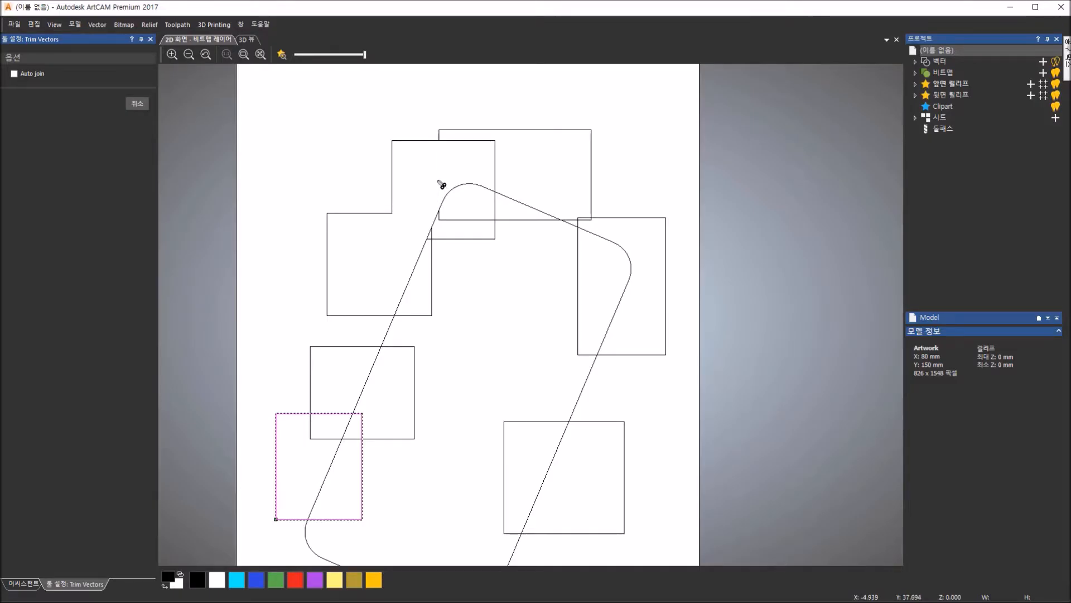
pyautogui.click(460, 221)
pyautogui.click(453, 240)
pyautogui.click(433, 243)
# - Trim the small leftover corner segments beside the rounded rectangle's upper-left edge
pyautogui.scroll(-1, 434, 241)
pyautogui.scroll(3, 491, 287)
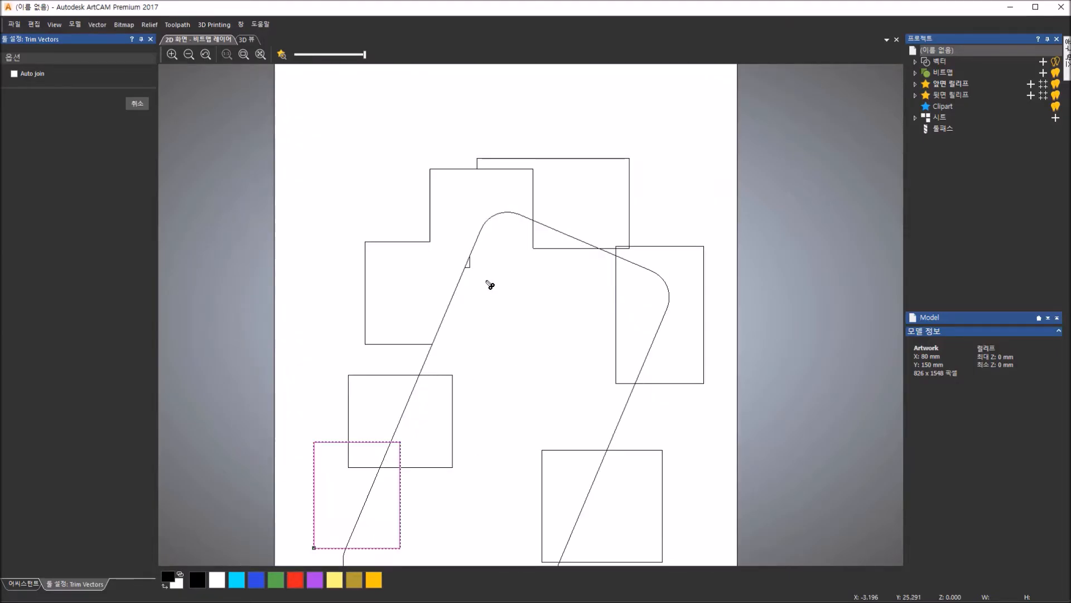
pyautogui.scroll(1, 466, 268)
pyautogui.click(435, 233)
pyautogui.click(439, 223)
pyautogui.scroll(2, 497, 235)
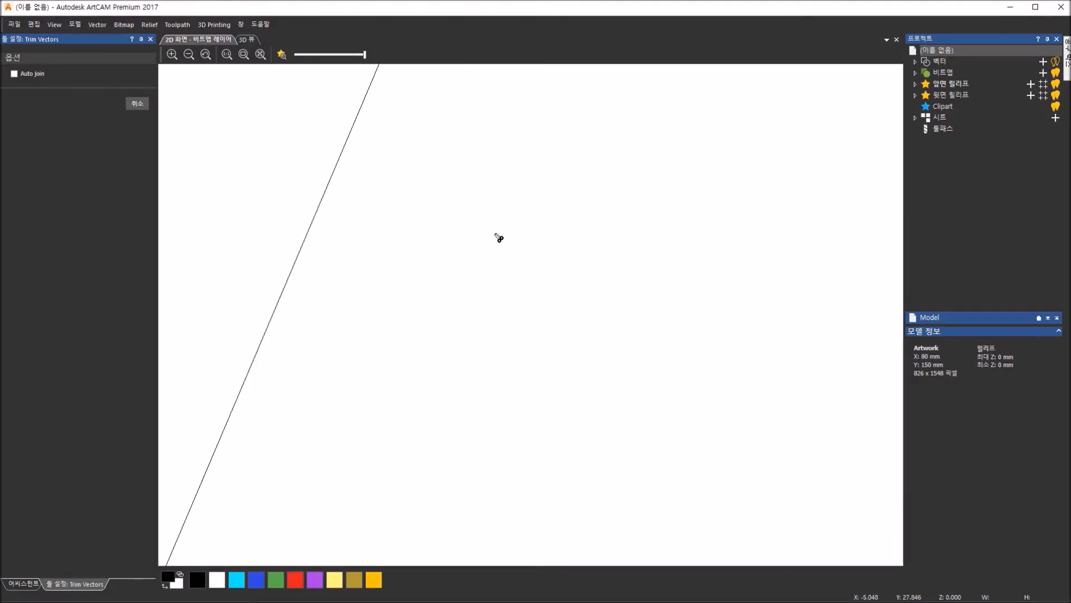
pyautogui.scroll(-3, 498, 235)
pyautogui.scroll(-3, 499, 238)
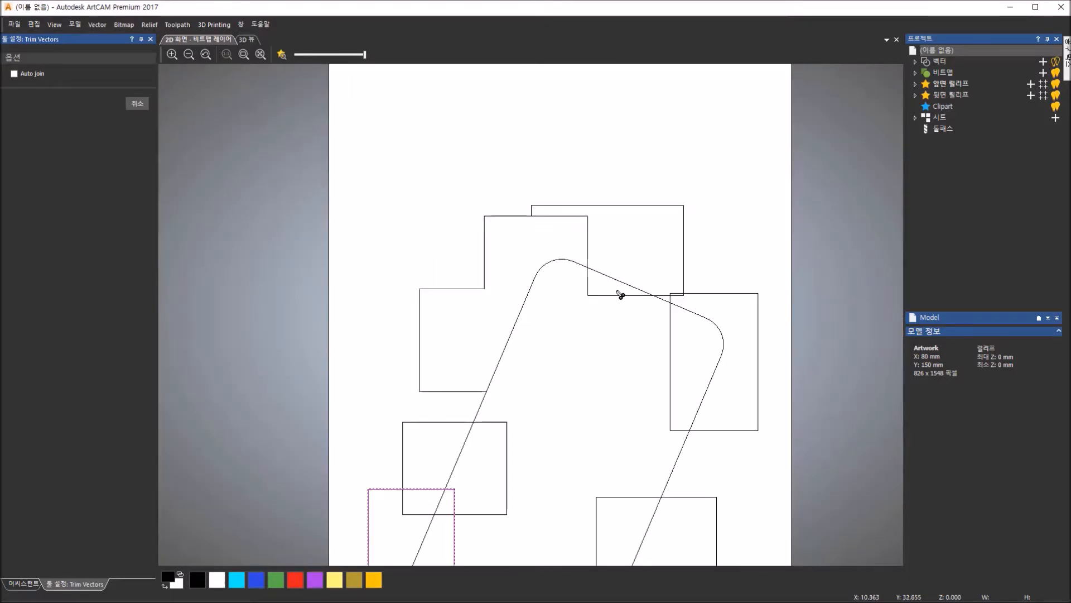
# - Trim the top and right rectangles' remaining segments inside the rounded rectangle and close Trim Vectors
pyautogui.click(619, 296)
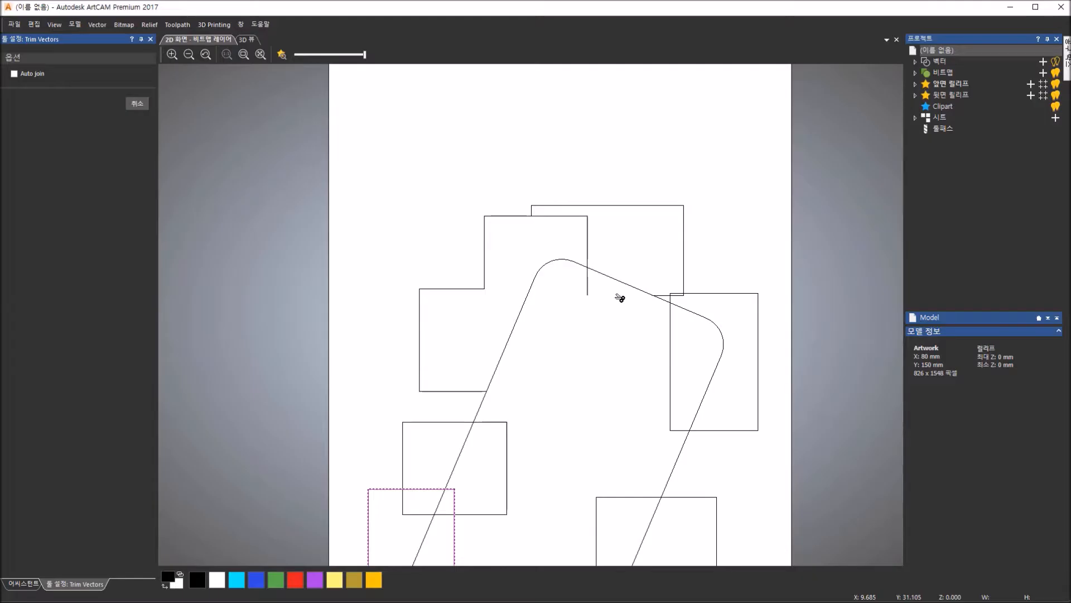
pyautogui.click(589, 284)
pyautogui.click(672, 321)
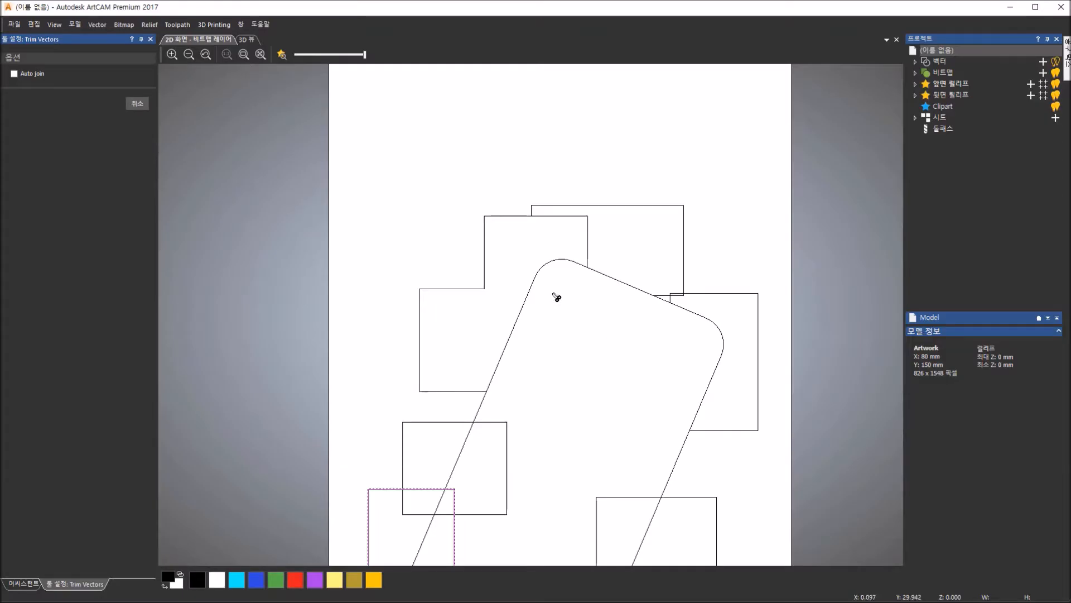
pyautogui.click(152, 40)
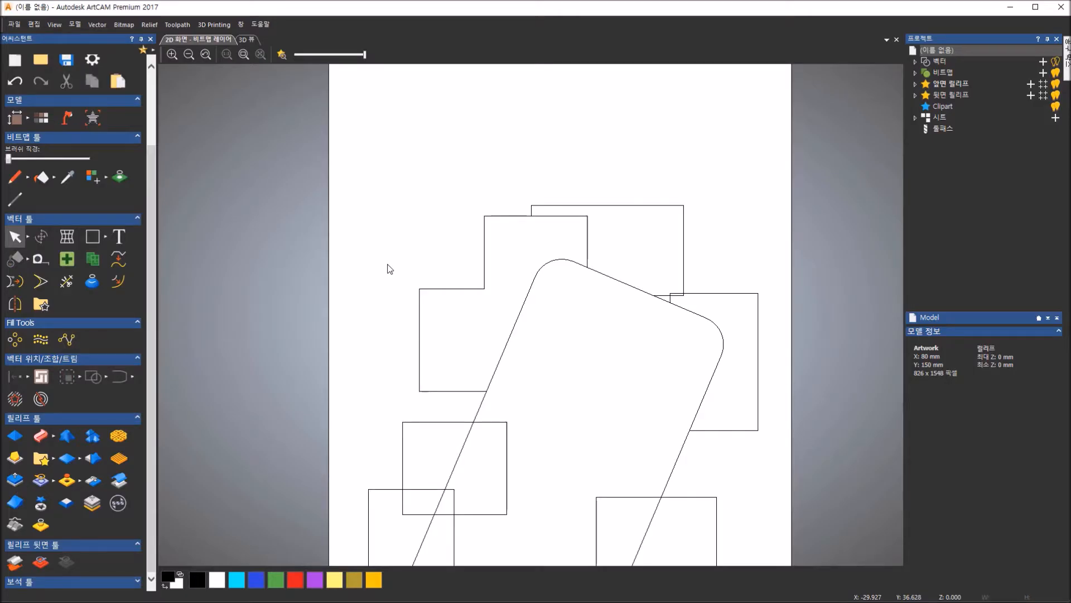
pyautogui.scroll(-1, 387, 264)
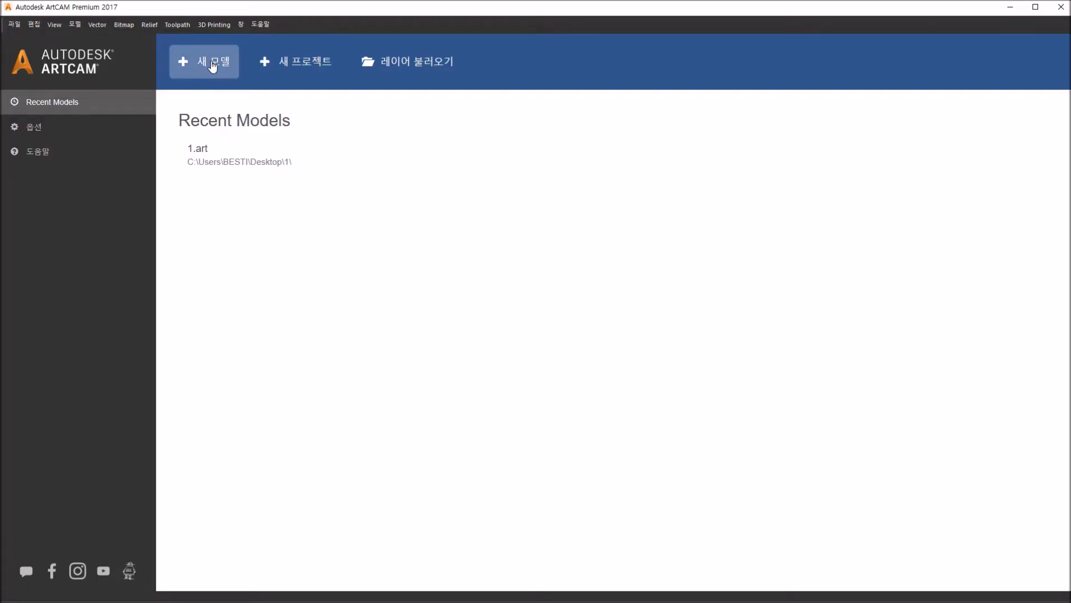
# - Create a new 80 x 150 mm model and show it in the 2D view
pyautogui.click(213, 66)
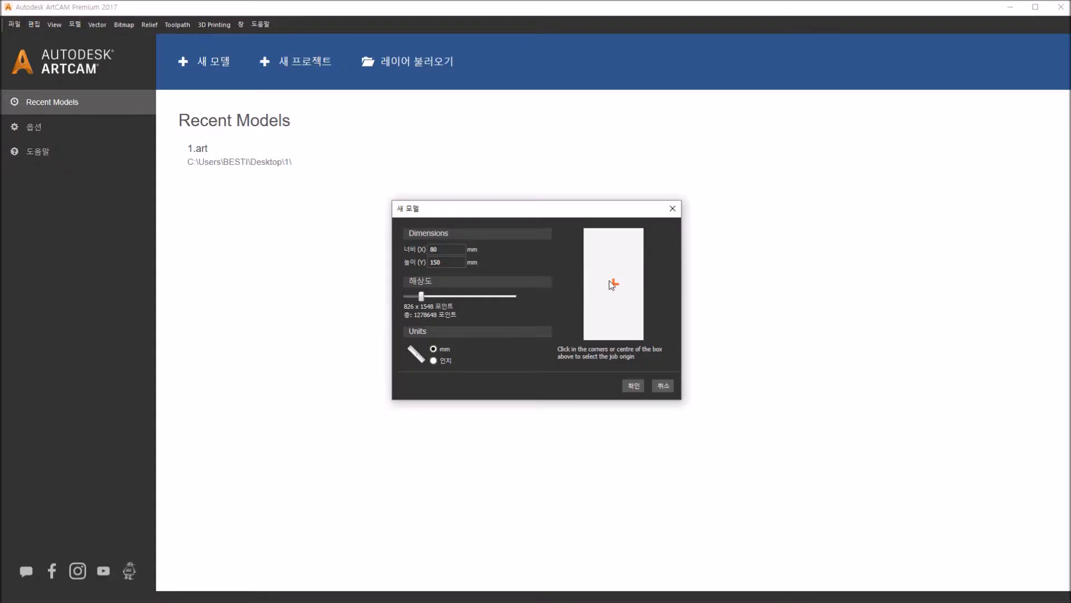
pyautogui.click(633, 385)
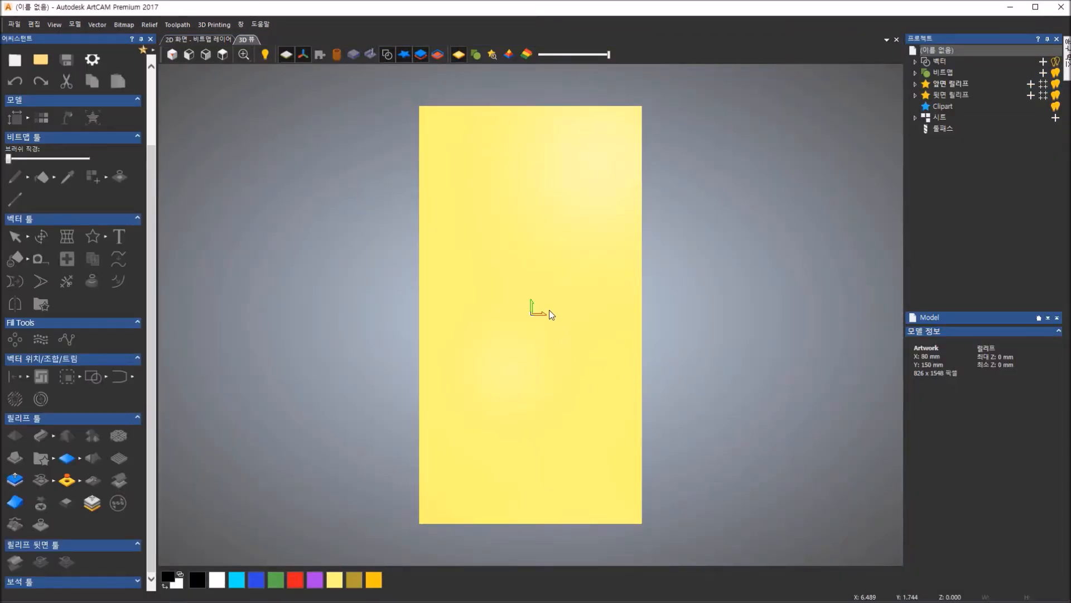
pyautogui.click(220, 38)
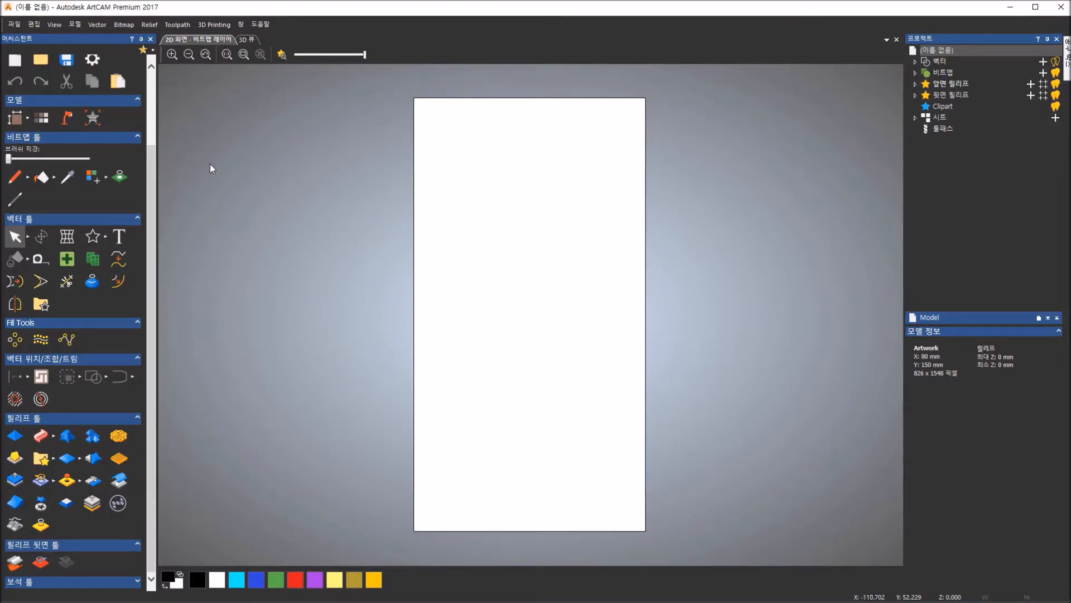
# - Start a new rectangle with a width of 50 mm and a height of 120 mm
pyautogui.click(109, 236)
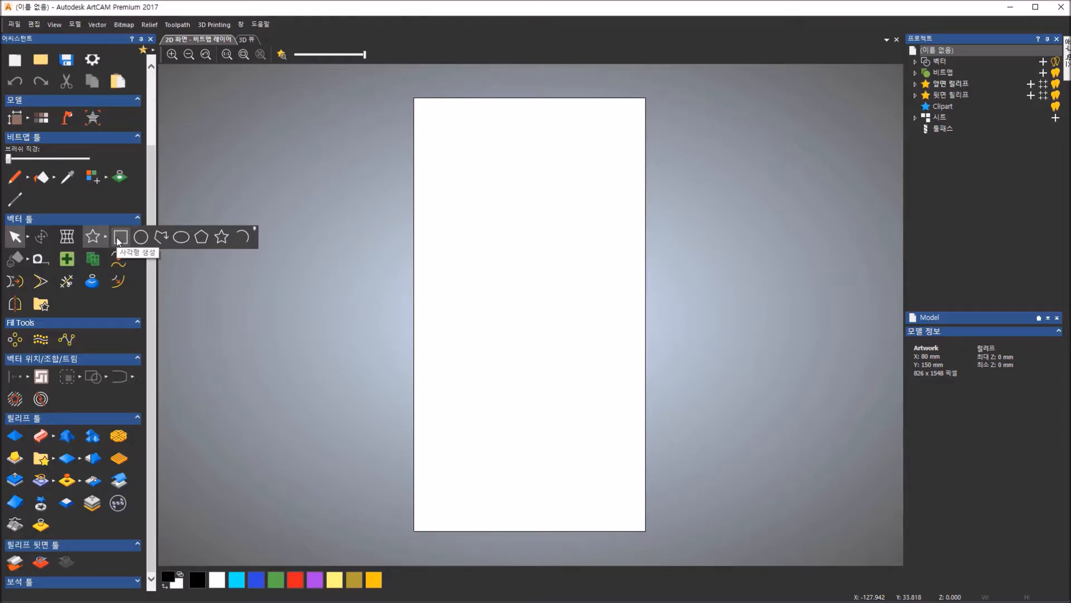
pyautogui.click(119, 237)
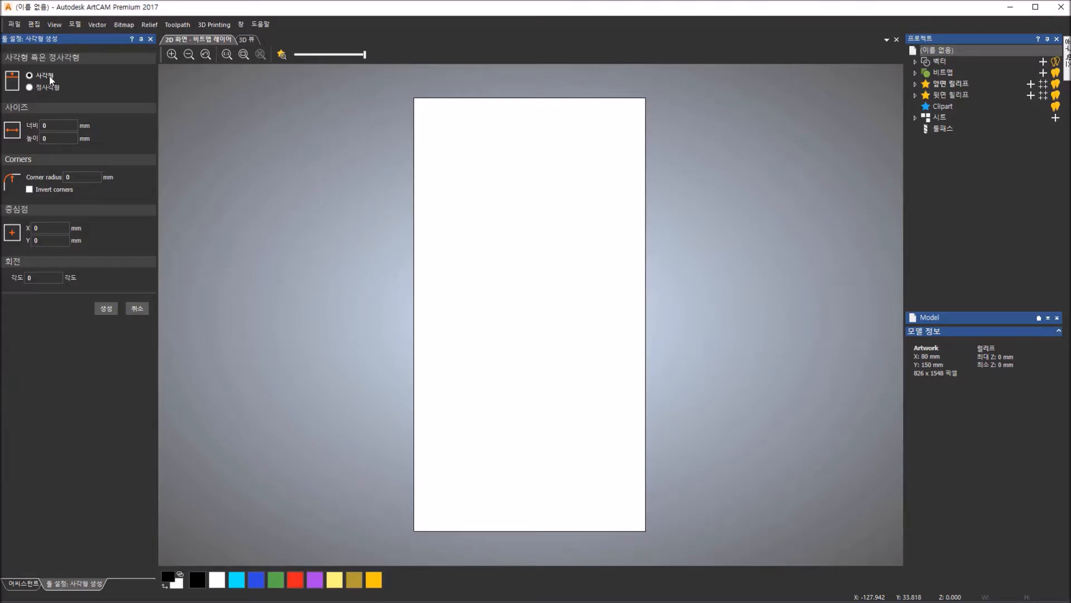
pyautogui.click(49, 130)
pyautogui.doubleClick(49, 129)
pyautogui.write('50')
pyautogui.press('Tab')
pyautogui.write('120')
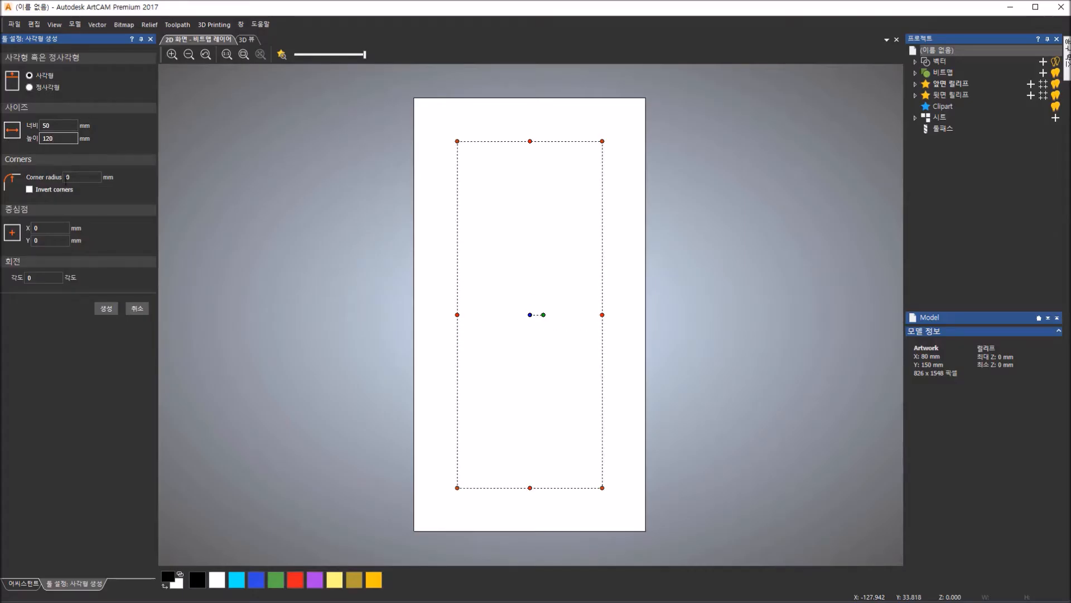
# - Set the rectangle's corner radius to 3 mm and create it centred at X 0, Y 0
pyautogui.press('Tab')
pyautogui.write('3')
pyautogui.click(55, 224)
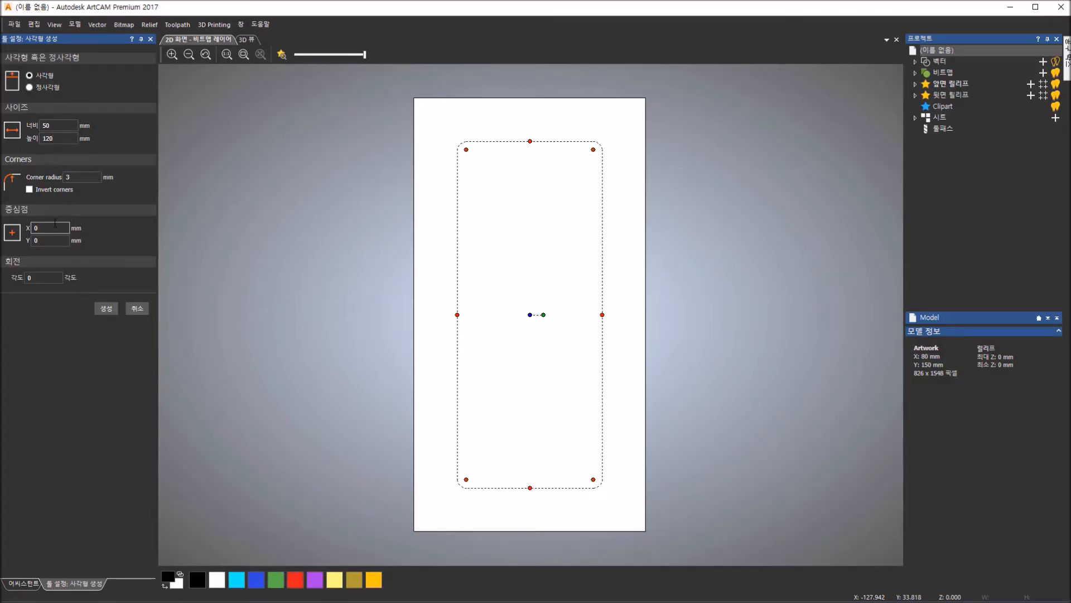
pyautogui.click(55, 242)
pyautogui.click(108, 309)
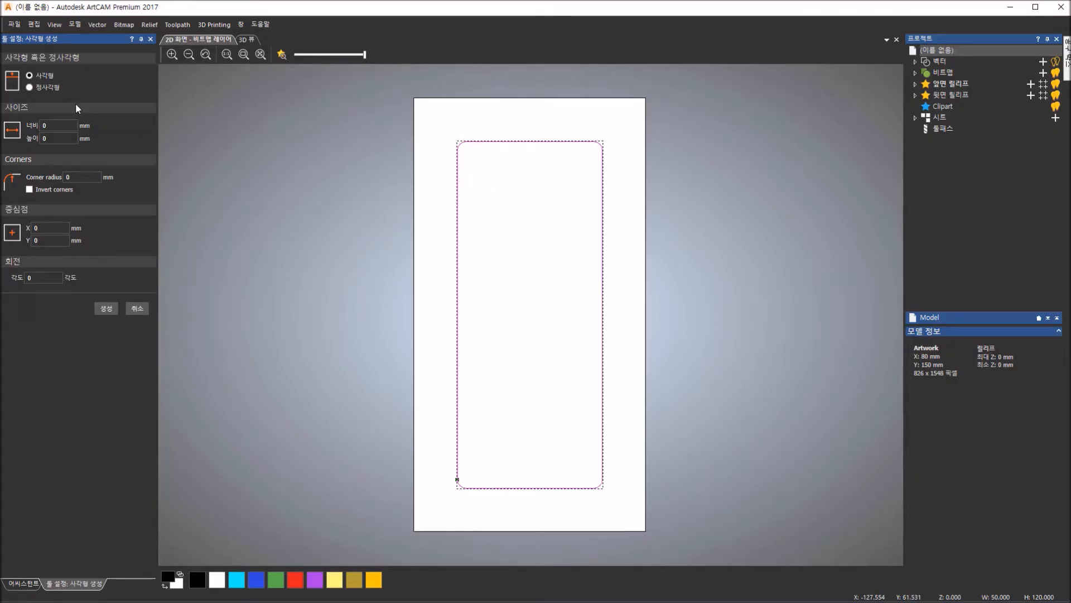
# - Define a second rectangle 40 mm wide and 30 mm high with a 1 mm corner radius
pyautogui.click(58, 125)
pyautogui.write('40')
pyautogui.press('Tab')
pyautogui.write('30')
pyautogui.click(82, 177)
pyautogui.write('1')
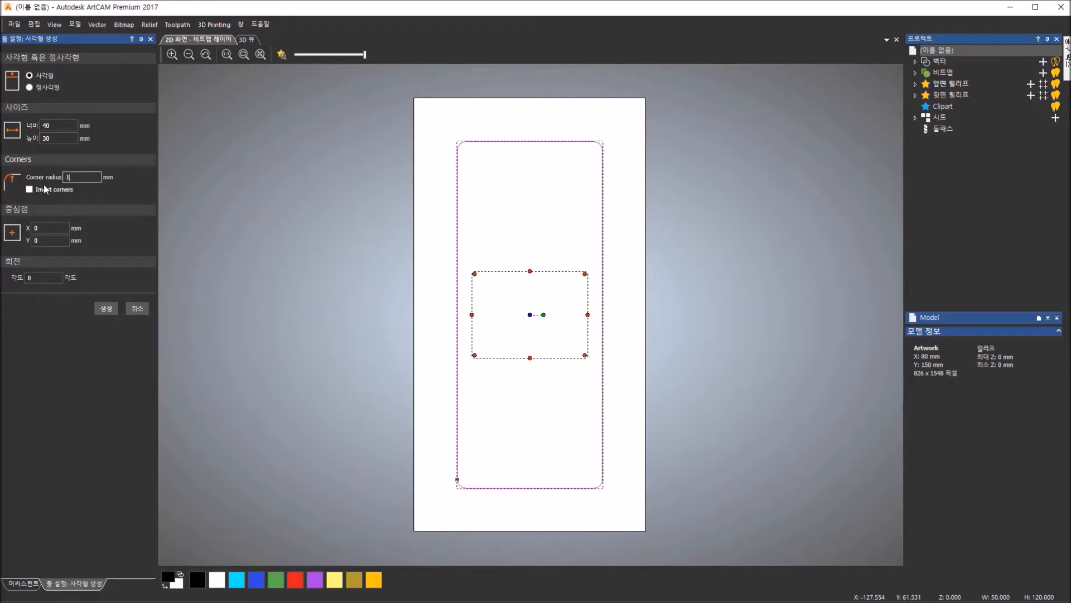
# - Set the second rectangle's centre to X 0, Y 20, create it and close the rectangle tool
pyautogui.click(66, 226)
pyautogui.click(60, 240)
pyautogui.write('20')
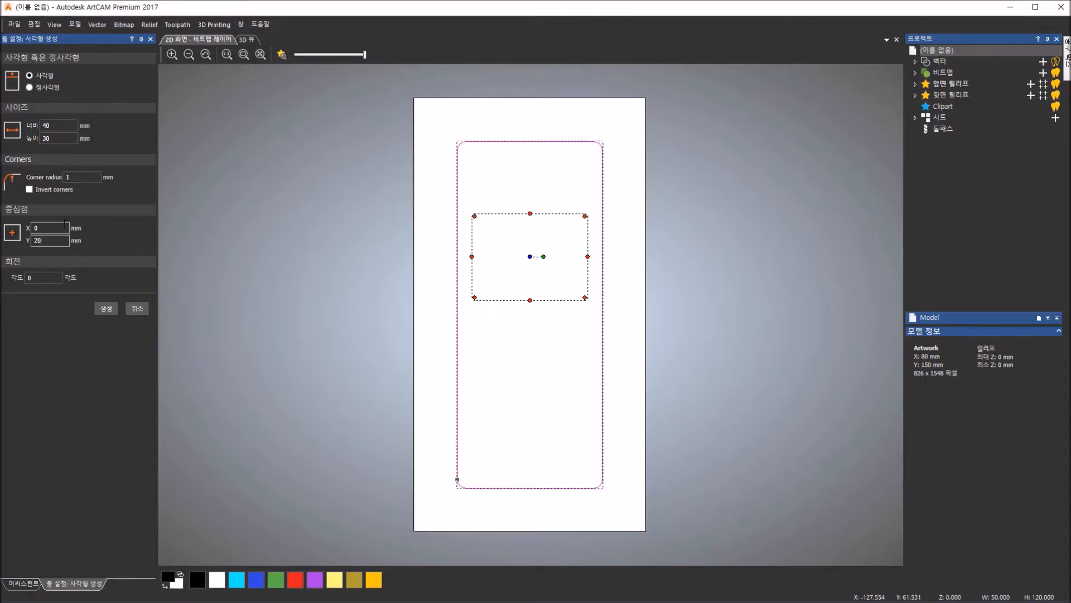
pyautogui.click(80, 177)
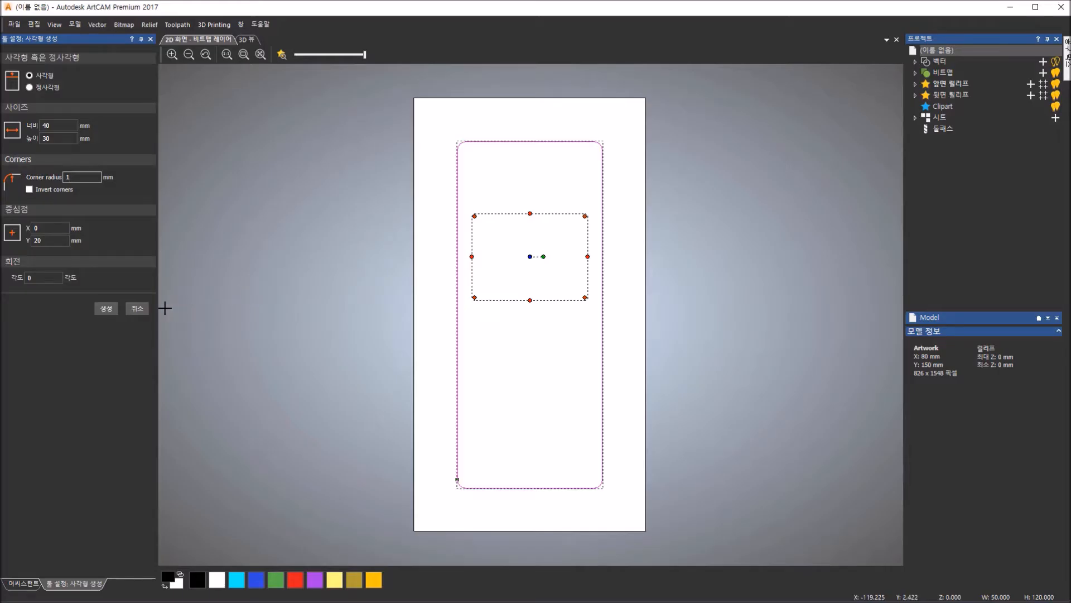
pyautogui.click(107, 309)
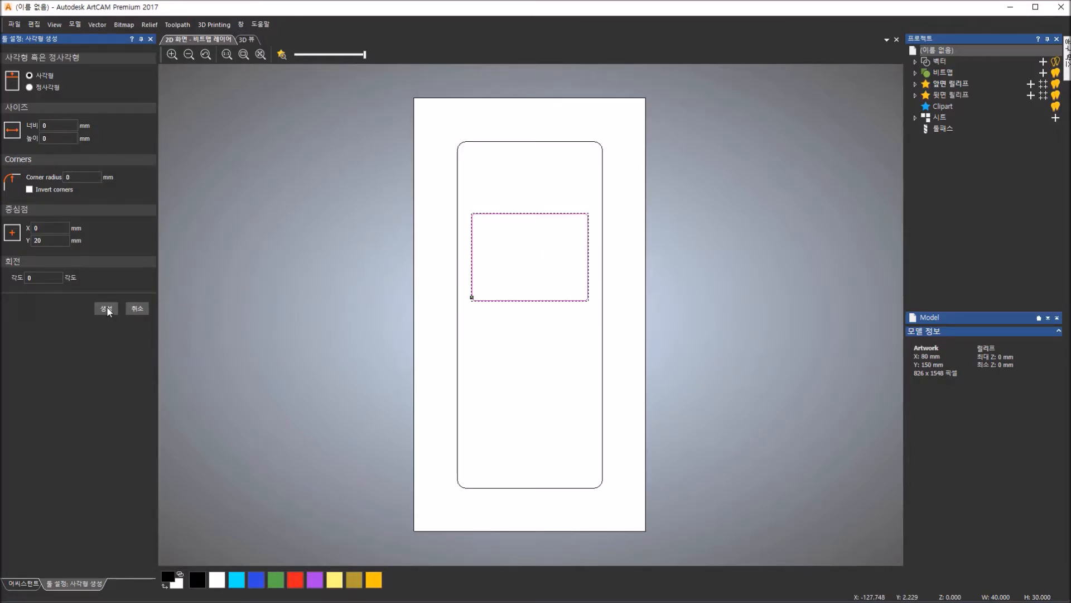
pyautogui.click(137, 309)
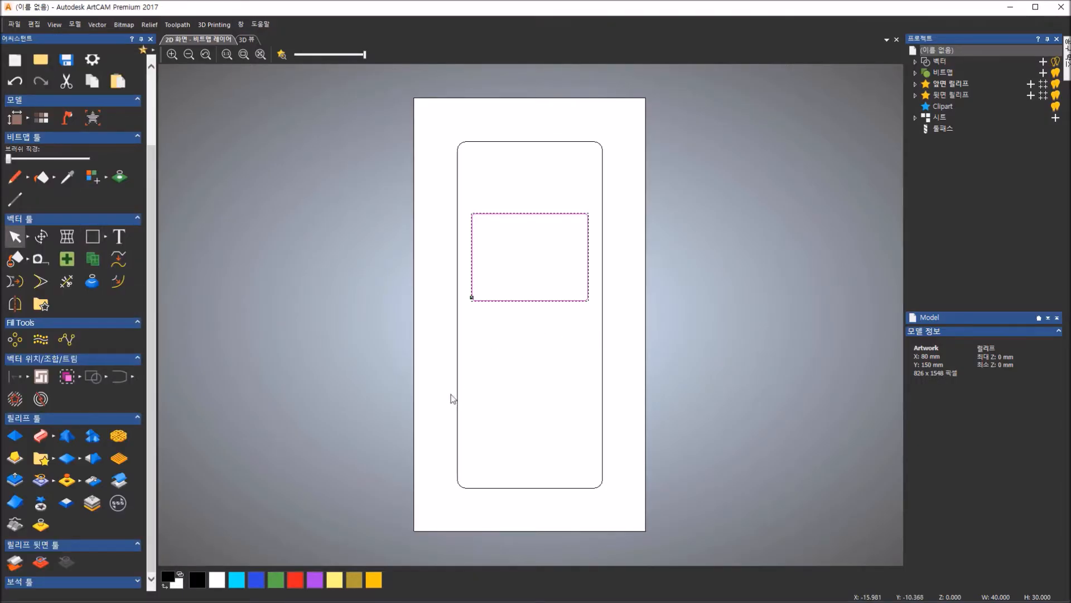
# - Switch to the photo viewer to examine the reference drawing's grid of slanted oval keys, and return to ArtCAM
pyautogui.click(510, 601)
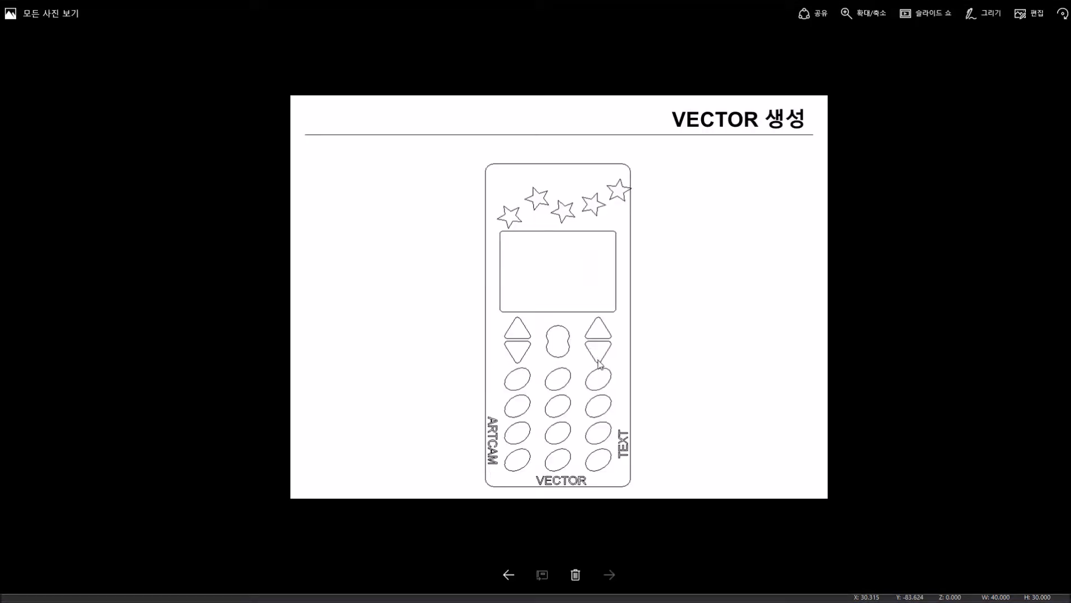
pyautogui.moveTo(503, 366); pyautogui.dragTo(617, 475)
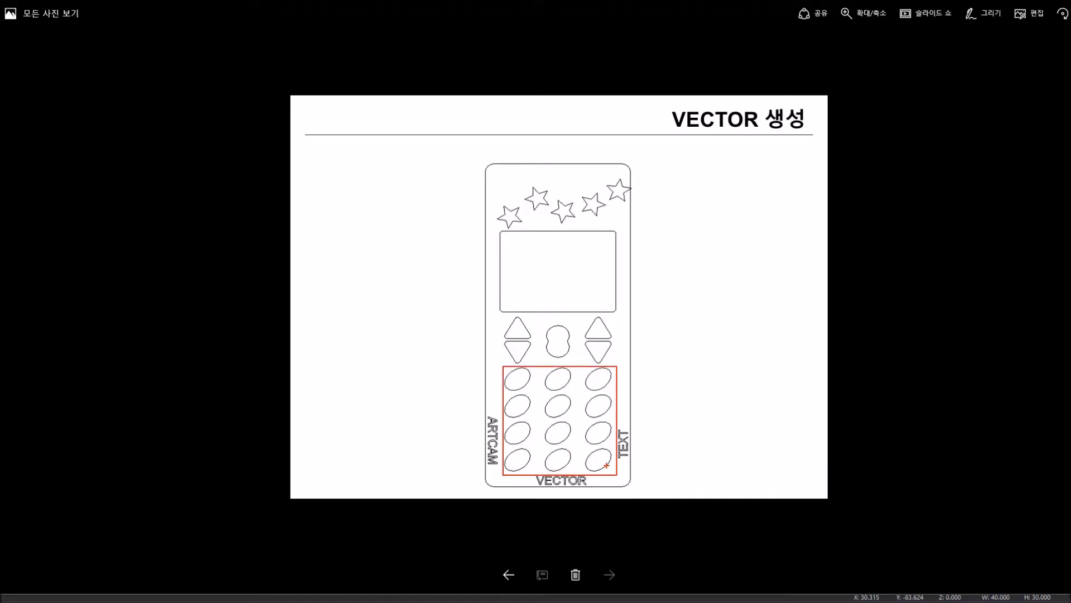
pyautogui.moveTo(516, 462); pyautogui.dragTo(593, 462)
pyautogui.moveTo(524, 451); pyautogui.dragTo(524, 375)
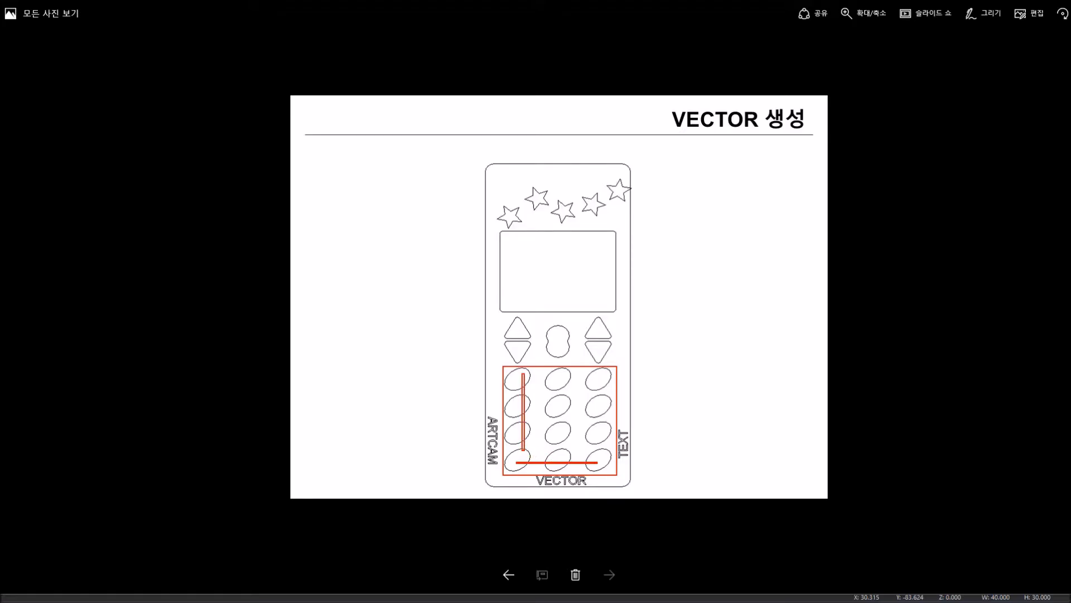
pyautogui.press('Escape')
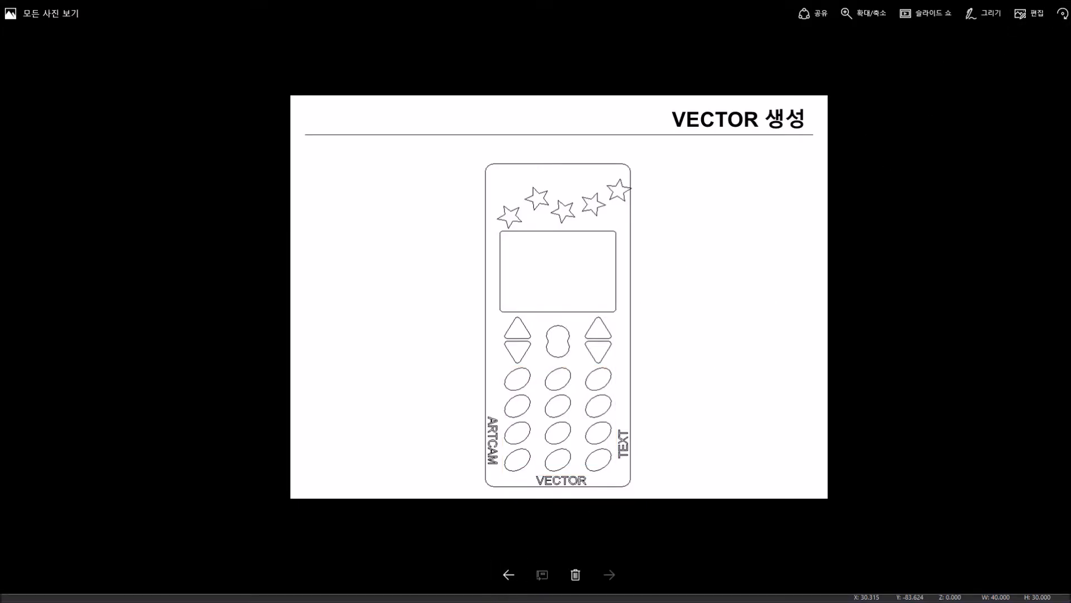
pyautogui.hotkey('alt', 'Tab')
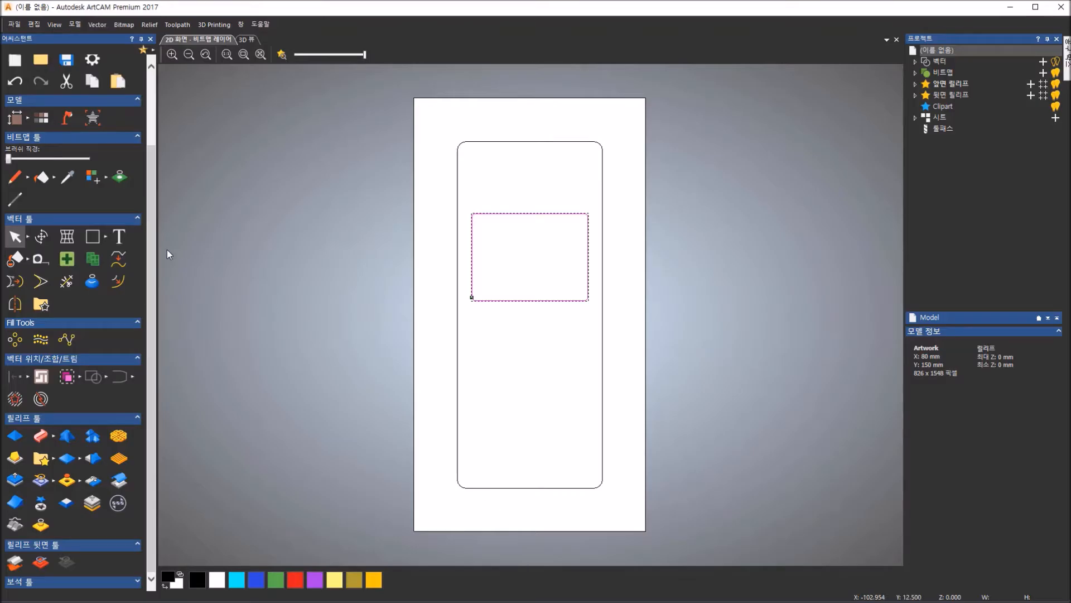
# - Start an ellipse centred at X -14, Y -50 with a width of 10 mm and a height of 7 mm
pyautogui.click(105, 234)
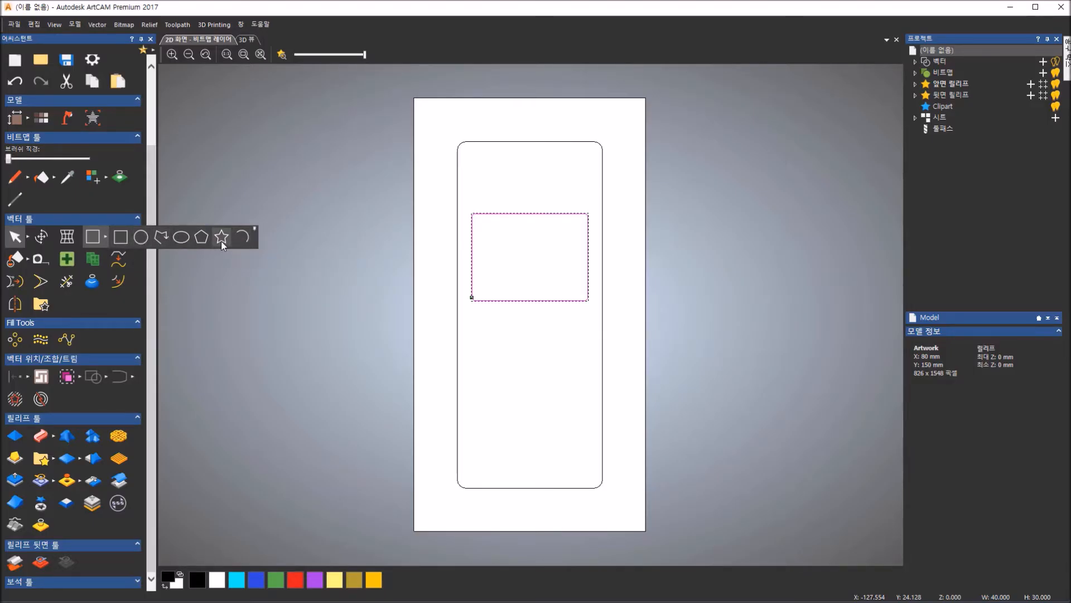
pyautogui.click(182, 237)
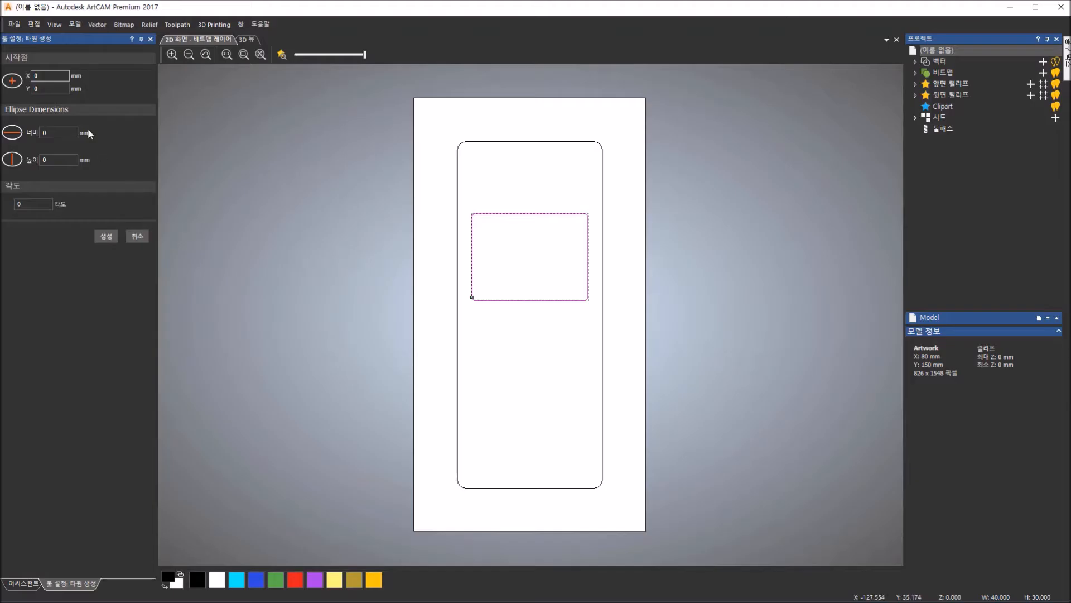
pyautogui.moveTo(43, 76); pyautogui.dragTo(14, 76)
pyautogui.click(45, 72)
pyautogui.moveTo(43, 75); pyautogui.dragTo(11, 89)
pyautogui.write('-14')
pyautogui.press('Tab')
pyautogui.write('-50')
pyautogui.press('Tab')
pyautogui.write('10')
pyautogui.press('Tab')
pyautogui.write('7')
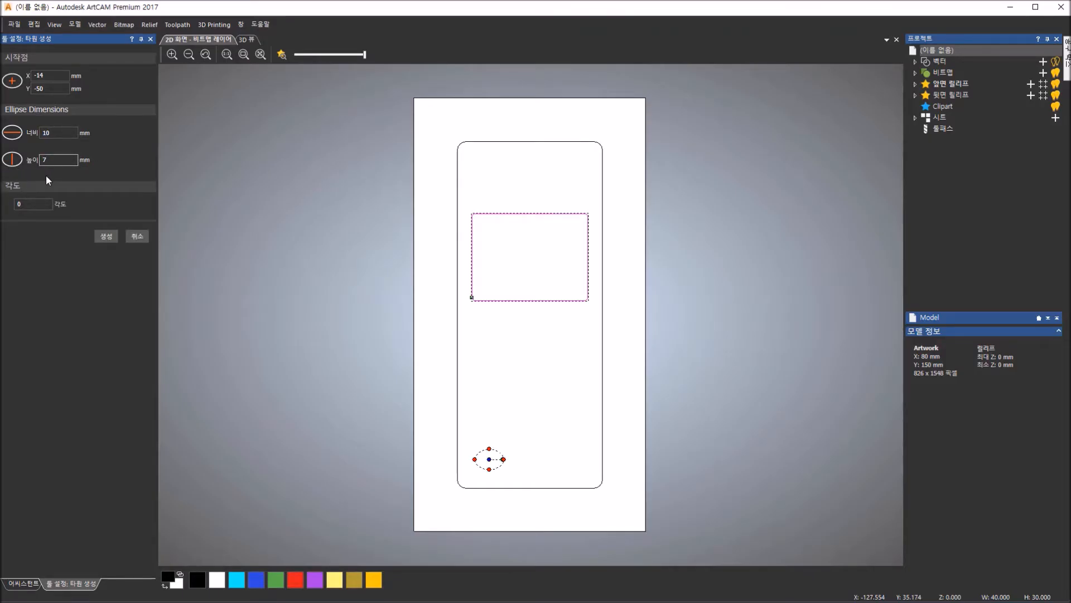
# - Set the ellipse's angle to 140 degrees, create it and close the ellipse tool
pyautogui.click(55, 133)
pyautogui.click(33, 204)
pyautogui.write('140')
pyautogui.click(64, 161)
pyautogui.click(105, 236)
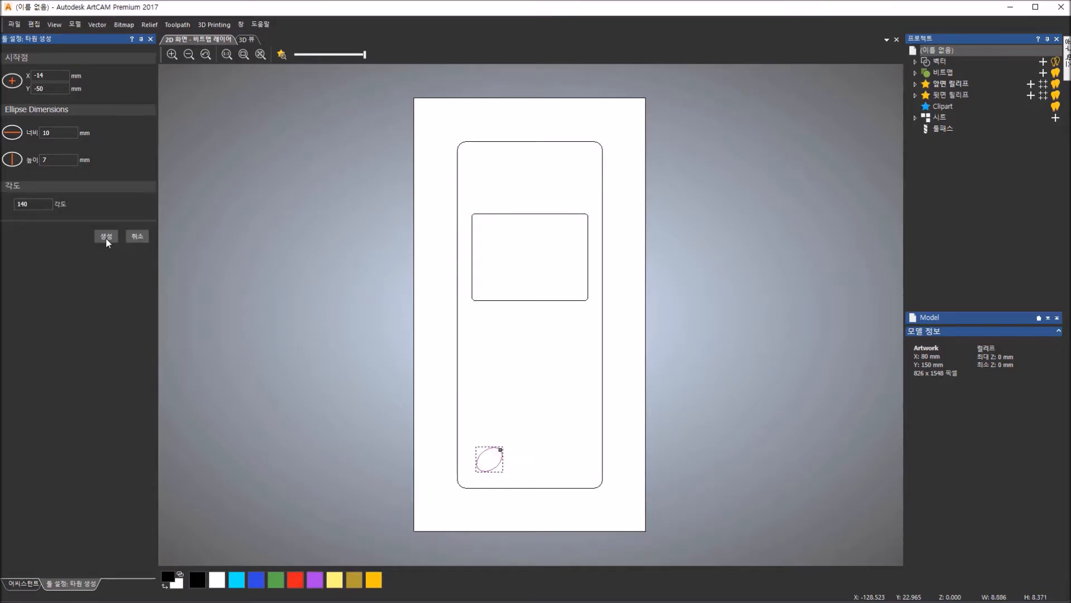
pyautogui.click(138, 237)
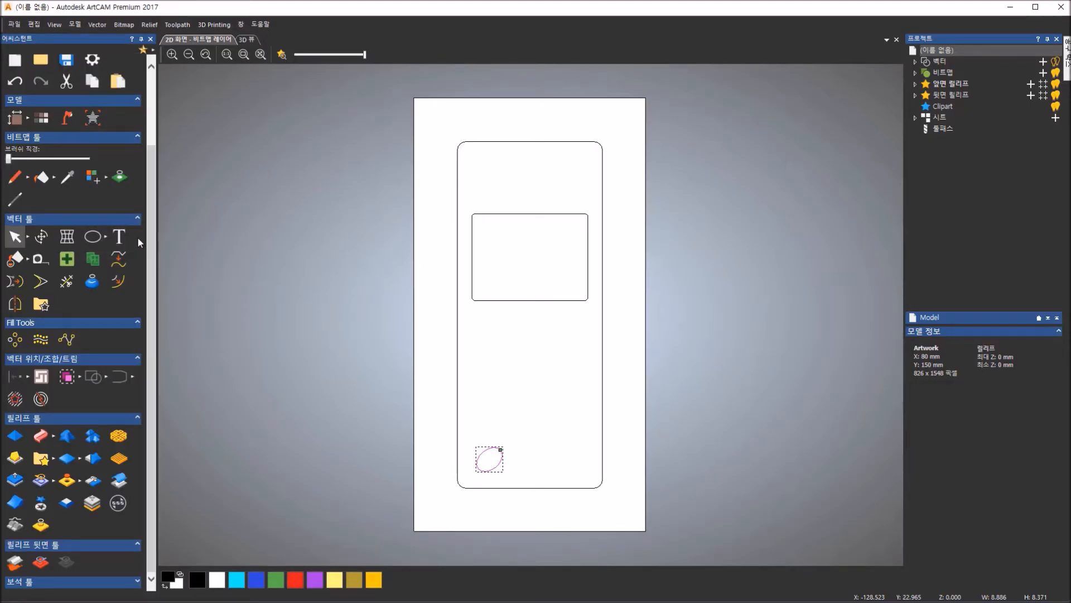
# - Block copy the ellipse into 3 columns and 4 rows with a 14 mm X offset and a 10 mm Y offset
pyautogui.click(15, 346)
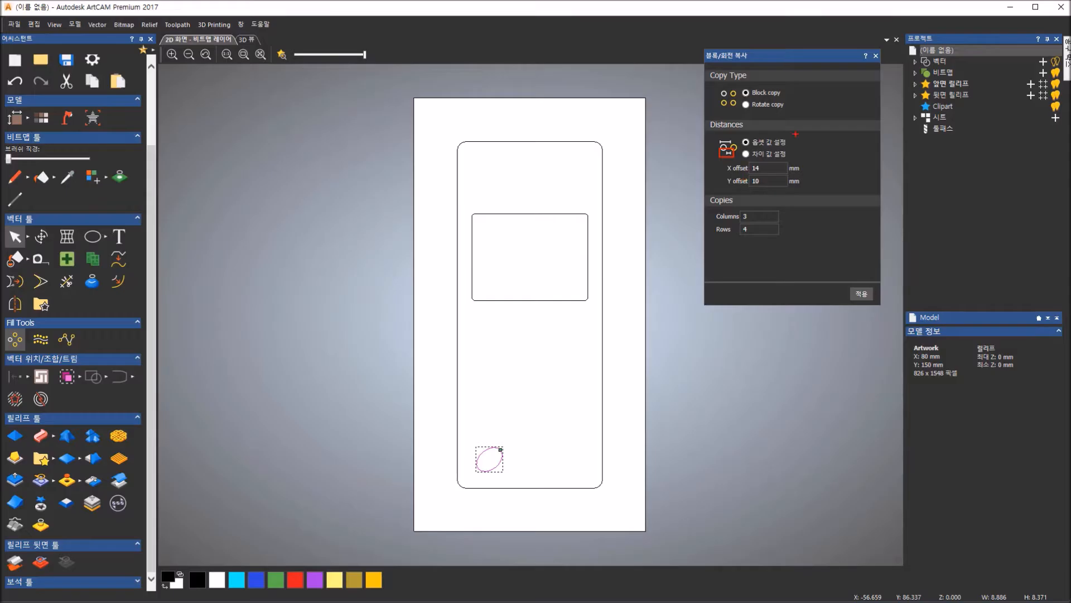
pyautogui.click(745, 153)
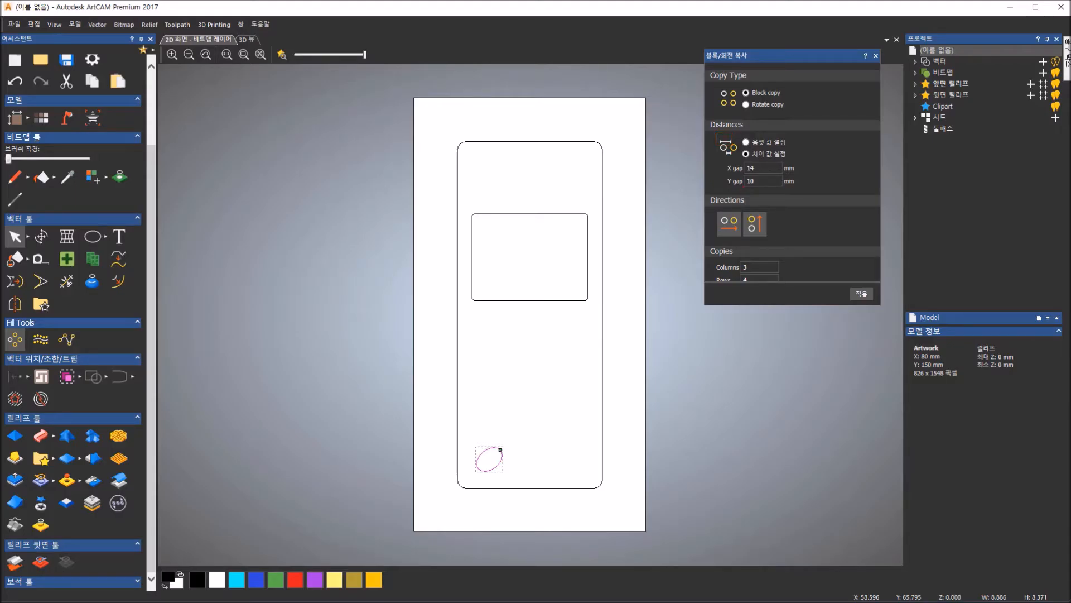
pyautogui.click(759, 142)
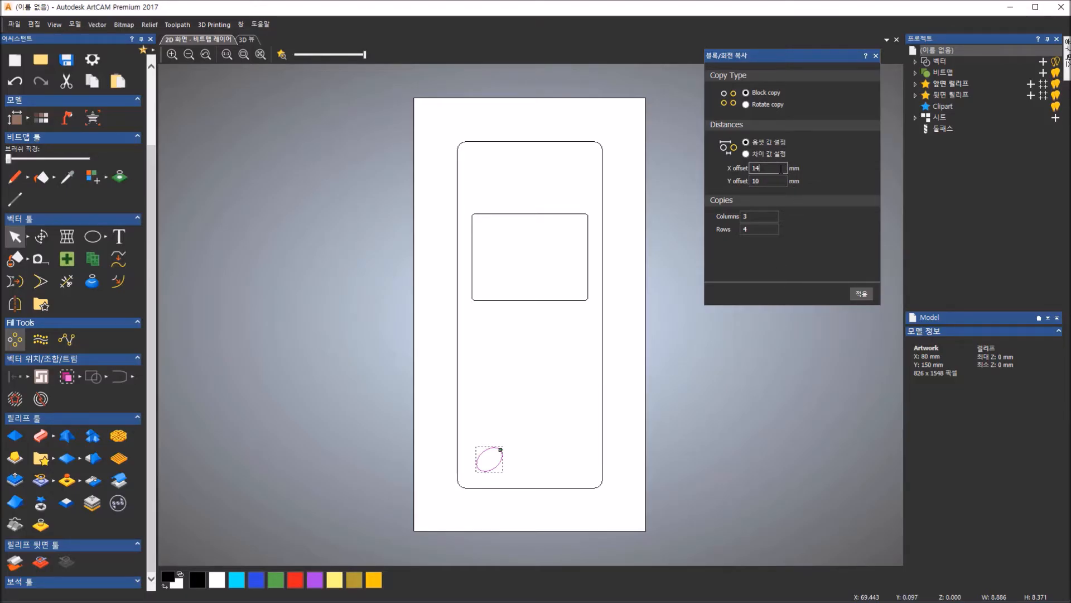
pyautogui.moveTo(757, 167); pyautogui.dragTo(738, 165)
pyautogui.press('Tab')
pyautogui.press('Tab')
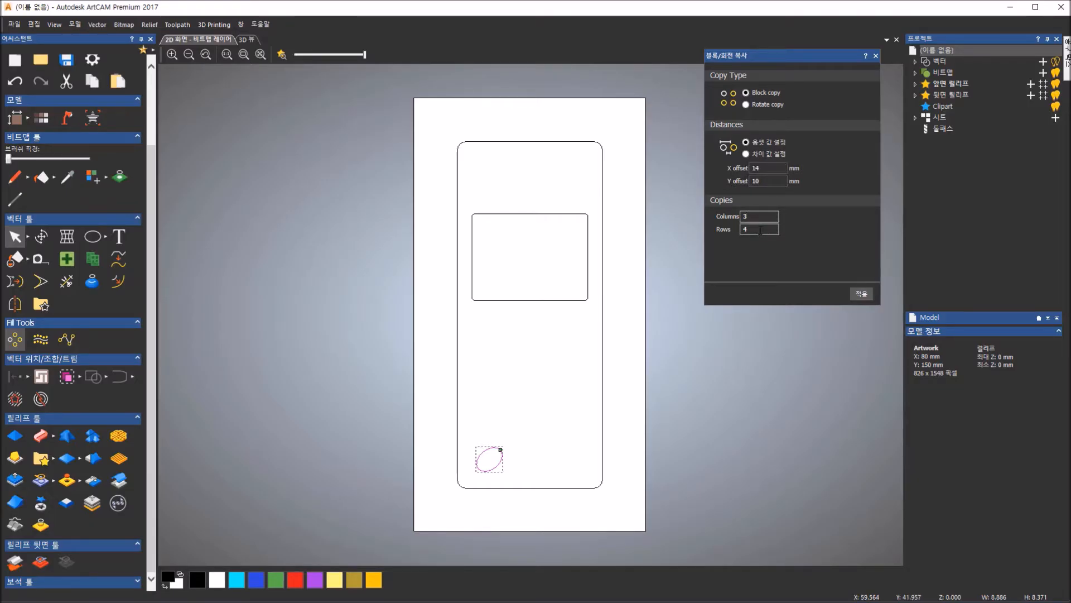
pyautogui.press('Tab')
pyautogui.click(859, 296)
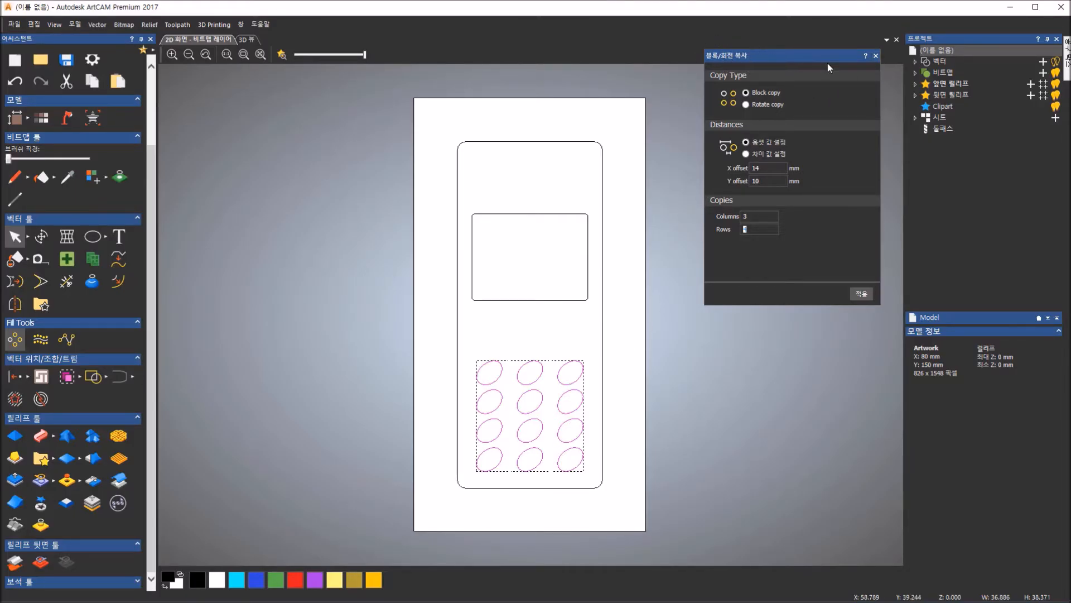
pyautogui.click(876, 56)
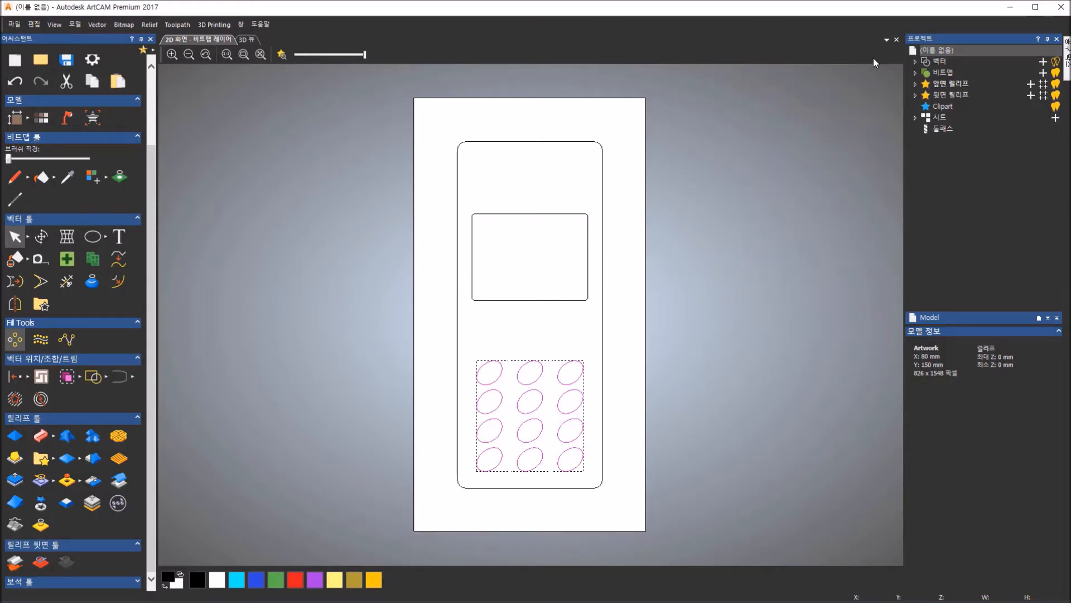
pyautogui.click(607, 397)
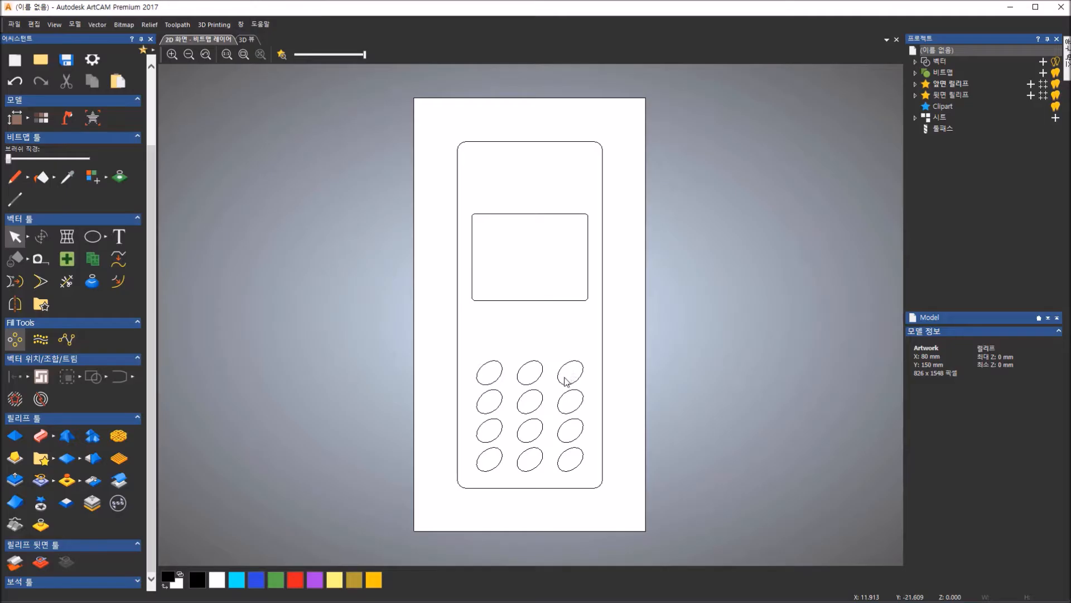
# - Switch to the photo viewer to examine the reference drawing's double-circle button above the oval keys, and return to ArtCAM
pyautogui.scroll(2, 566, 374)
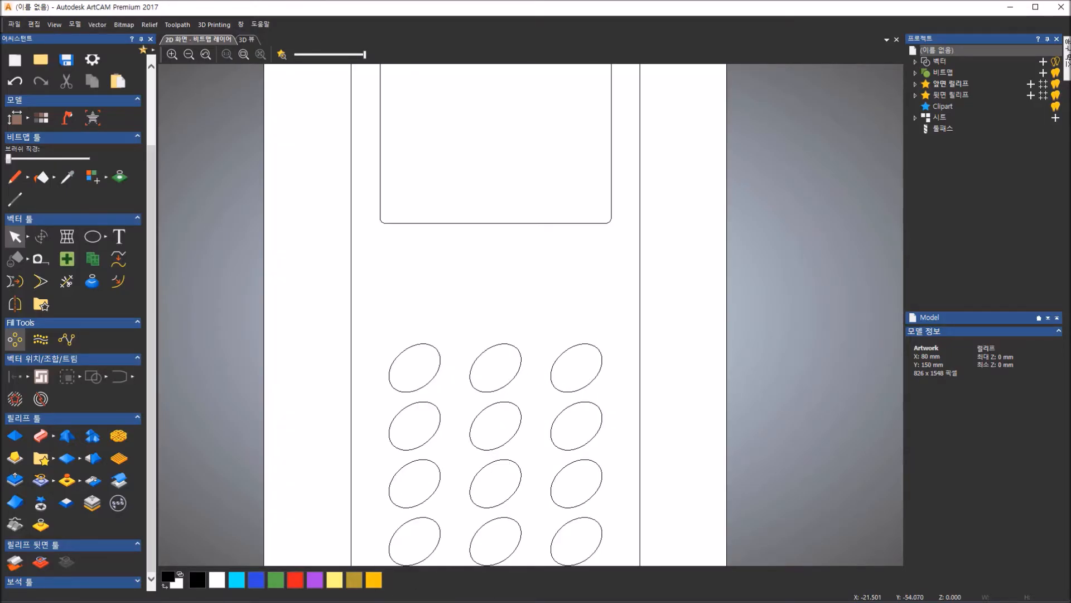
pyautogui.click(433, 602)
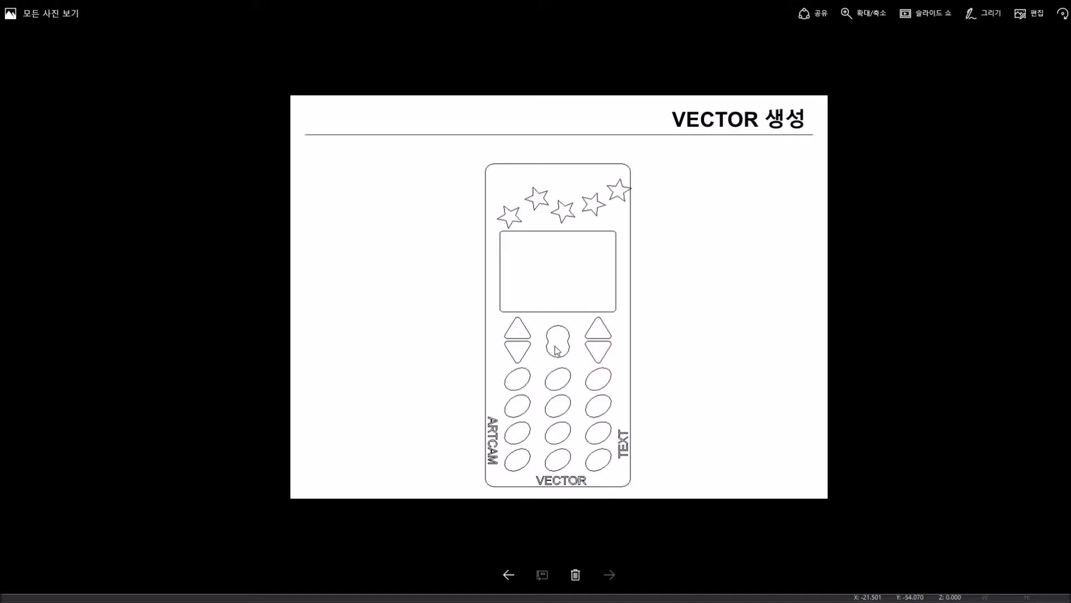
pyautogui.moveTo(538, 319); pyautogui.dragTo(577, 365)
pyautogui.moveTo(670, 314)
pyautogui.mouseDown()
pyautogui.moveTo(670, 335)
pyautogui.moveTo(693, 322)
pyautogui.moveTo(669, 314)
pyautogui.moveTo(692, 337)
pyautogui.moveTo(678, 315)
pyautogui.moveTo(678, 357)
pyautogui.moveTo(697, 341)
pyautogui.moveTo(664, 331)
pyautogui.moveTo(673, 336)
pyautogui.mouseUp()
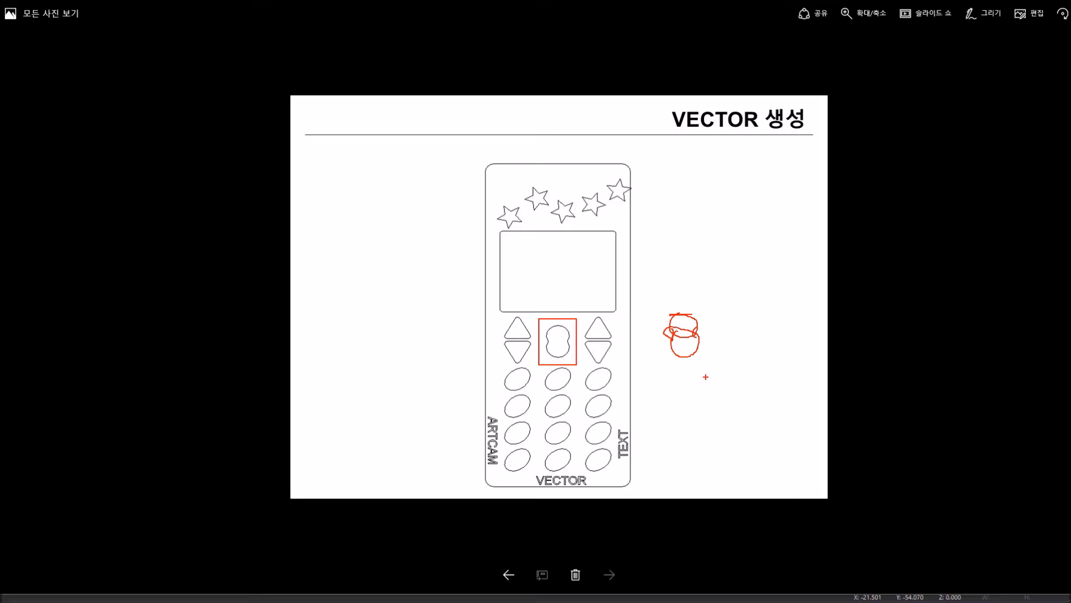
pyautogui.press('Escape')
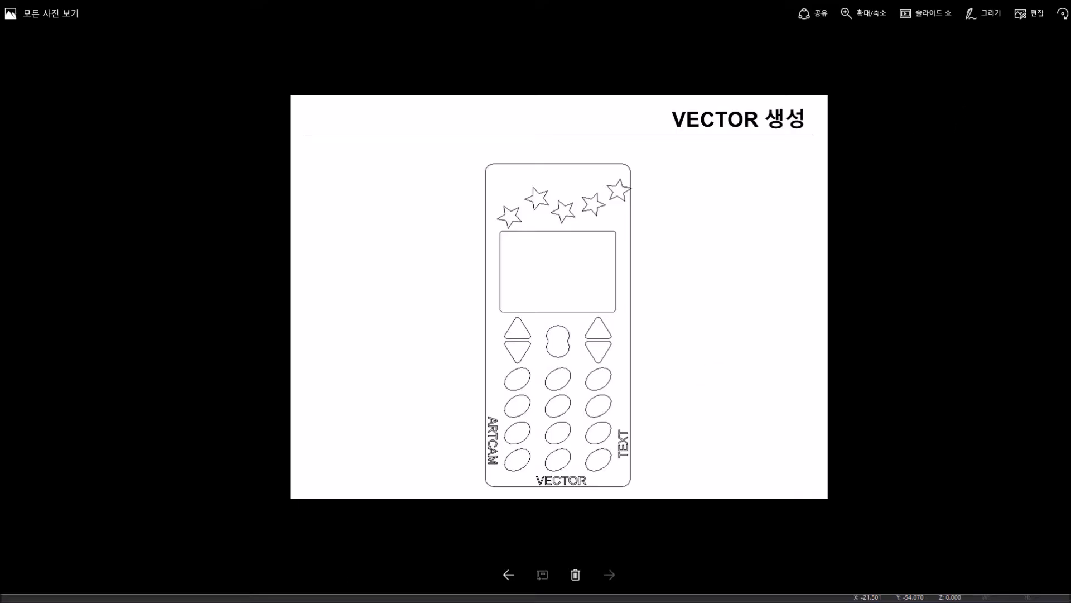
pyautogui.hotkey('alt', 'Tab')
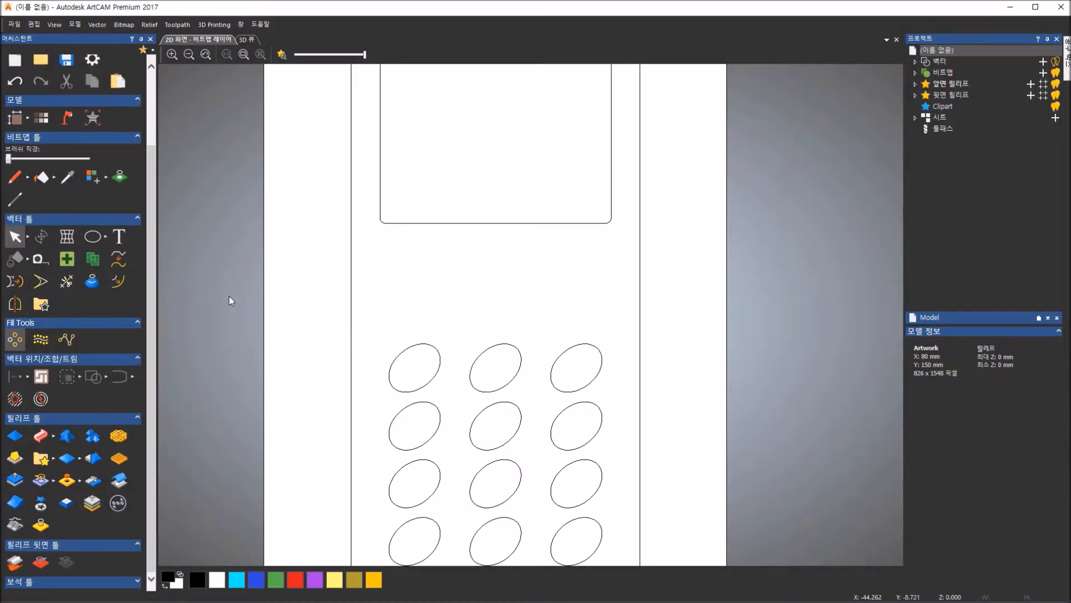
# - Draw a circle below the inner rectangle and set its centre to X 0, Y 0
pyautogui.click(106, 237)
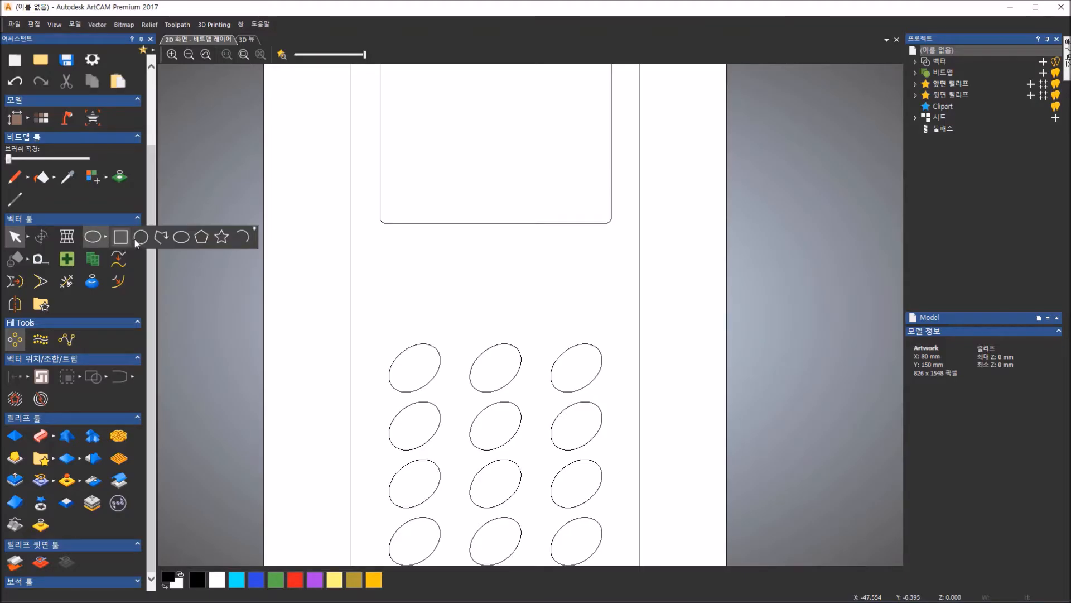
pyautogui.click(92, 237)
pyautogui.click(490, 248)
pyautogui.click(510, 273)
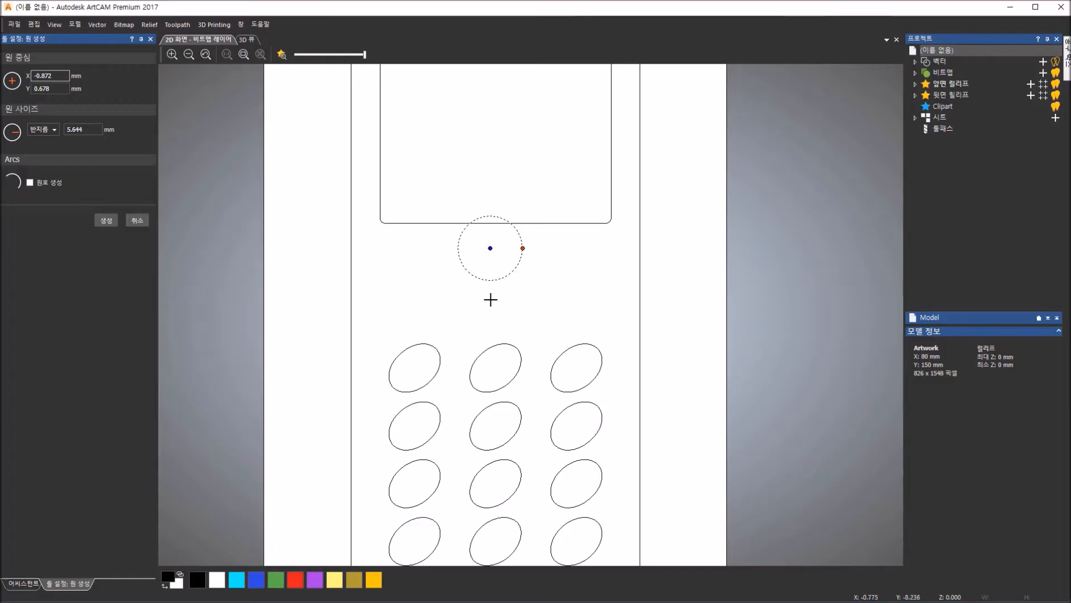
pyautogui.doubleClick(66, 74)
pyautogui.write('0')
pyautogui.press('Tab')
pyautogui.write('0')
# - Set the circle's radius to 4 mm and create it
pyautogui.click(88, 132)
pyautogui.doubleClick(91, 132)
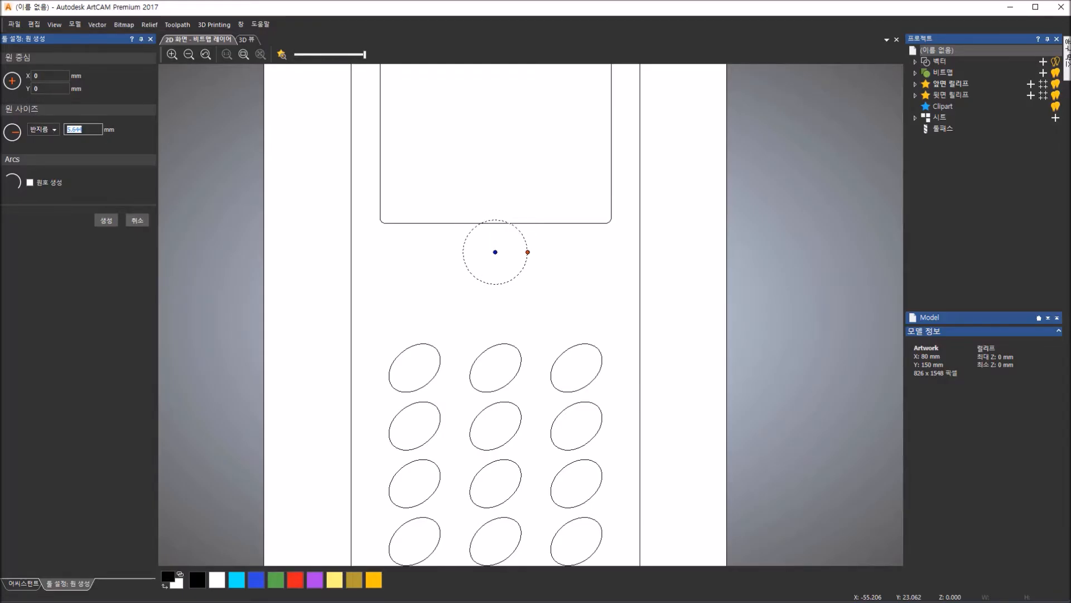
pyautogui.write('4')
pyautogui.press('Return')
pyautogui.click(103, 221)
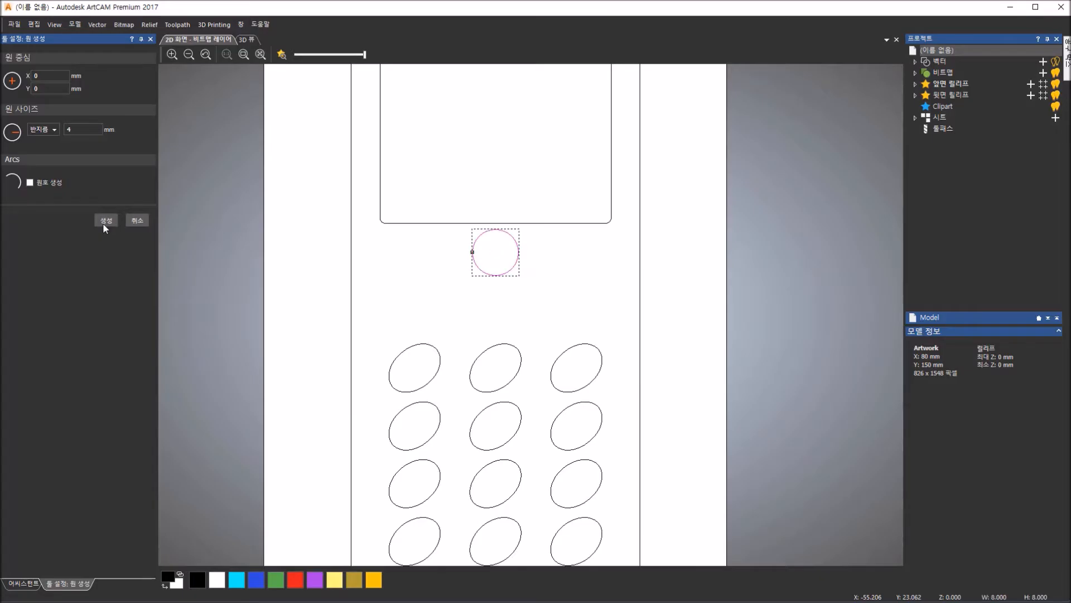
# - Create a second circle of 4 mm radius centred at X 0, Y -4, and close the circle tool
pyautogui.doubleClick(91, 133)
pyautogui.doubleClick(37, 89)
pyautogui.click(111, 218)
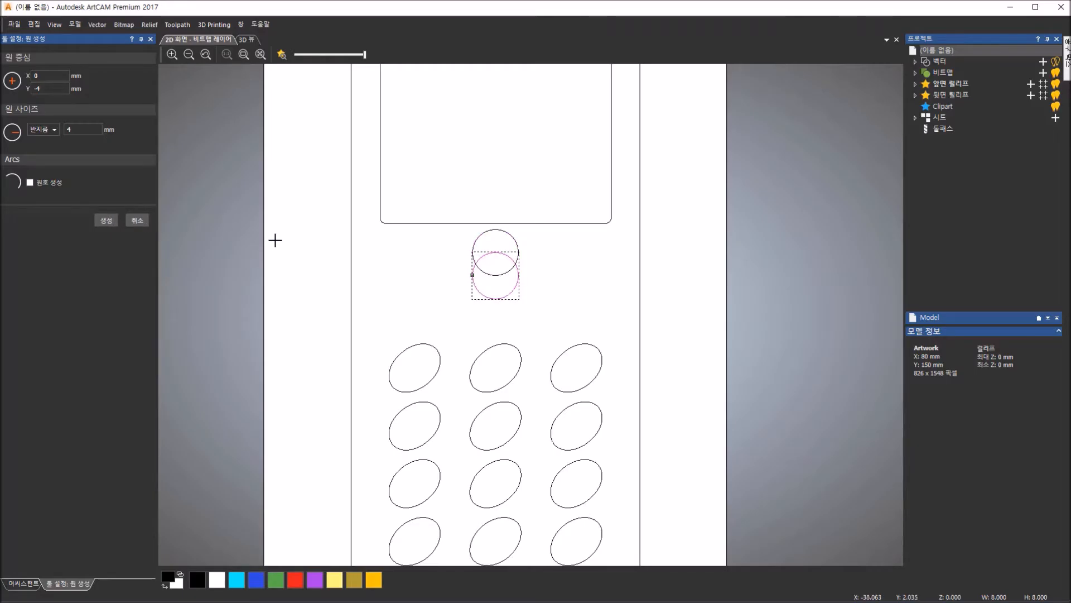
pyautogui.click(130, 222)
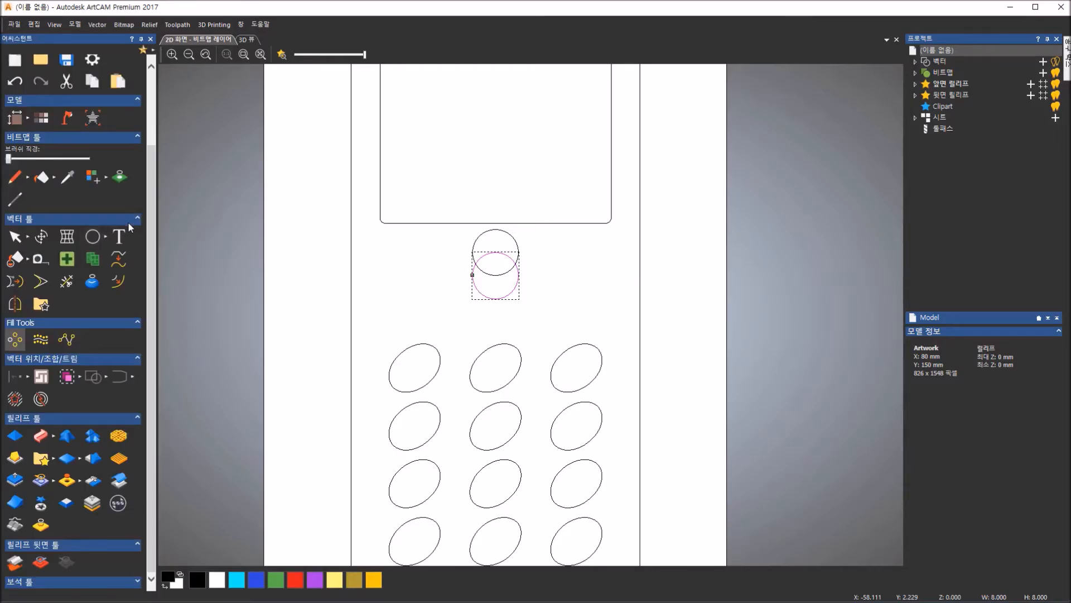
pyautogui.click(605, 277)
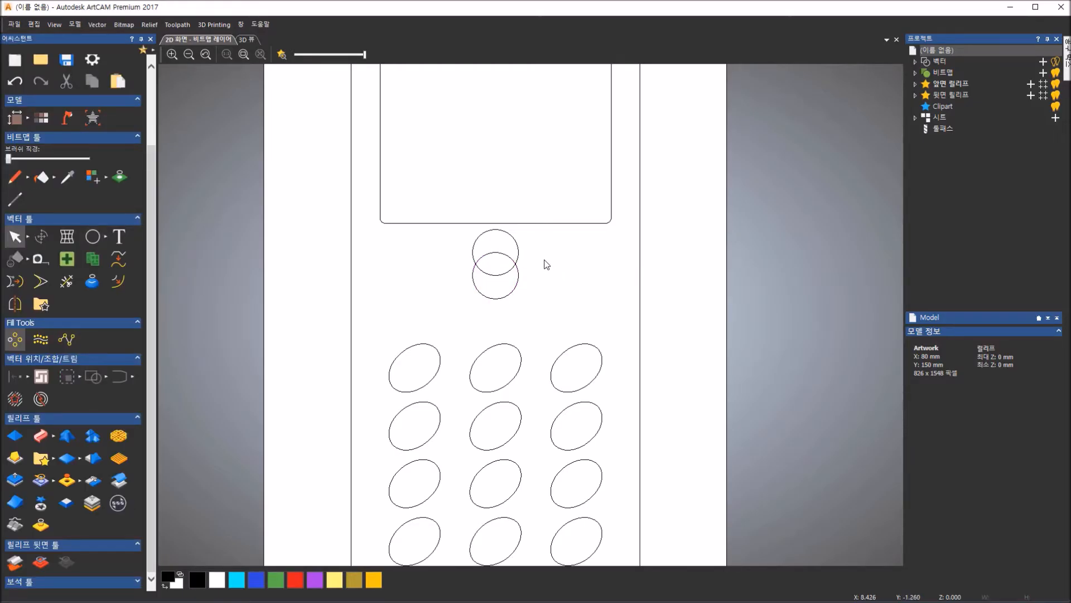
# - Select both overlapping circles and merge them into a single figure-eight outline
pyautogui.scroll(2, 545, 263)
pyautogui.moveTo(484, 305); pyautogui.dragTo(392, 195)
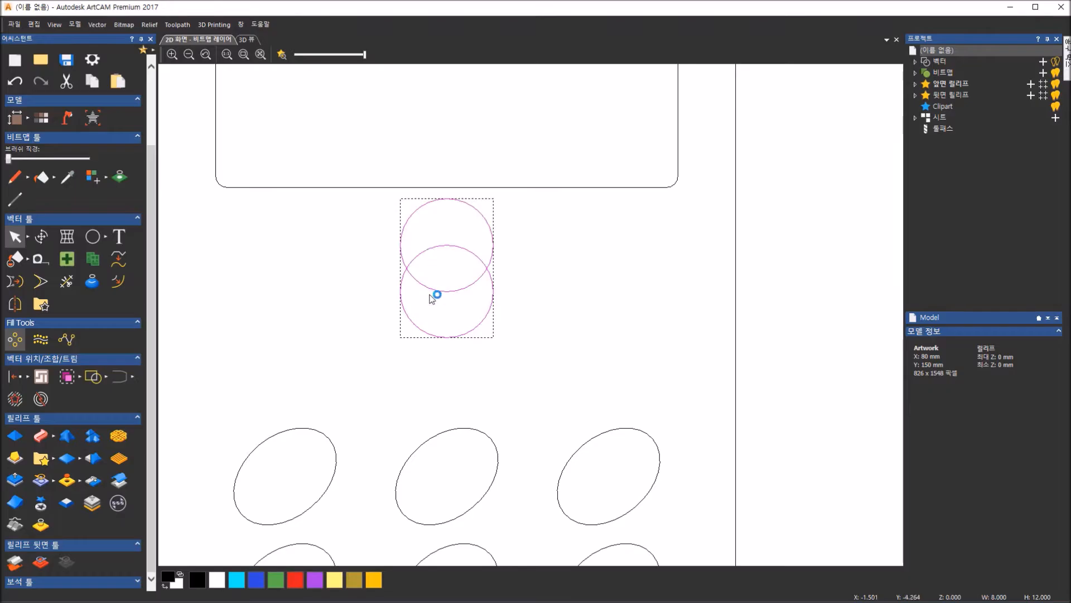
pyautogui.click(108, 374)
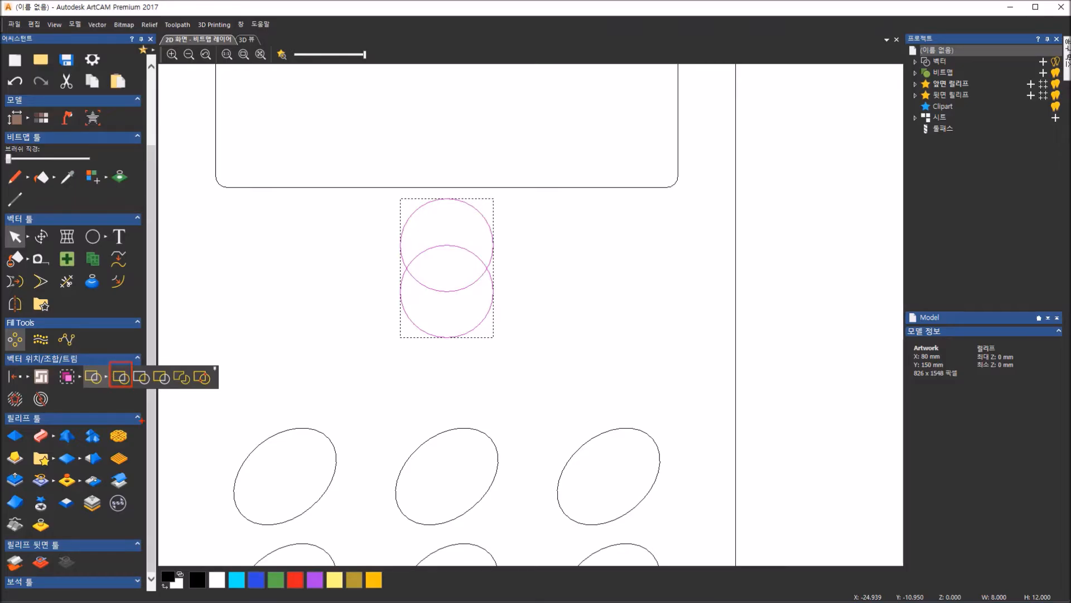
pyautogui.press('Escape')
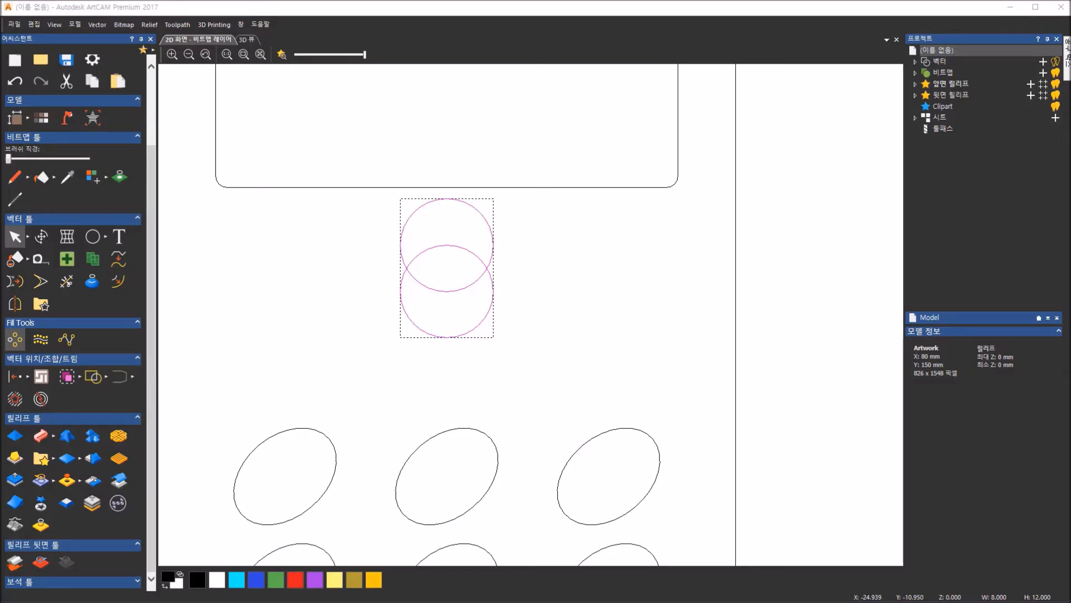
pyautogui.click(106, 373)
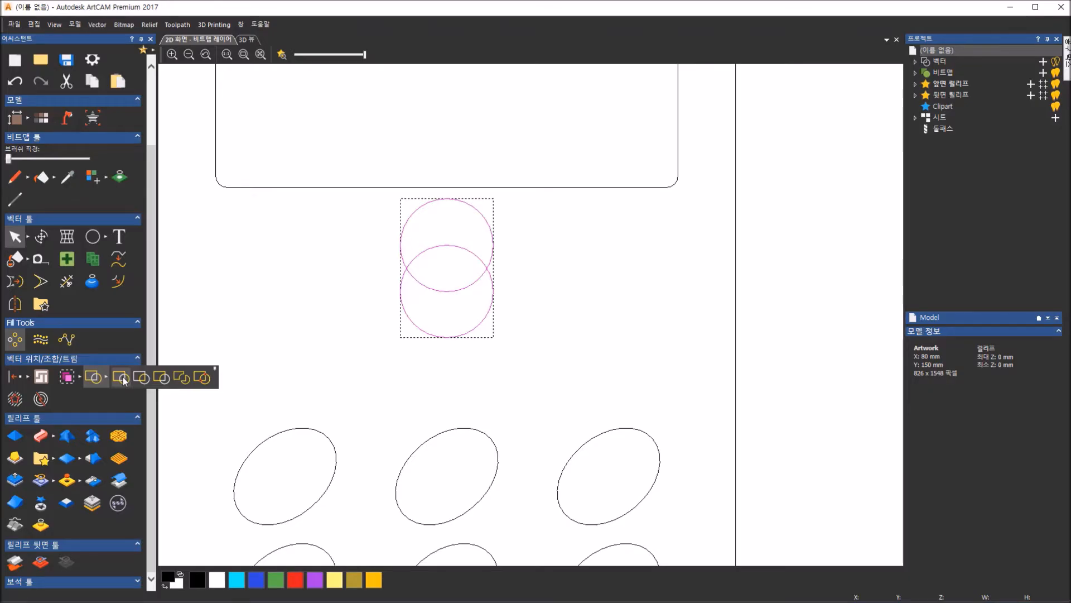
pyautogui.click(124, 379)
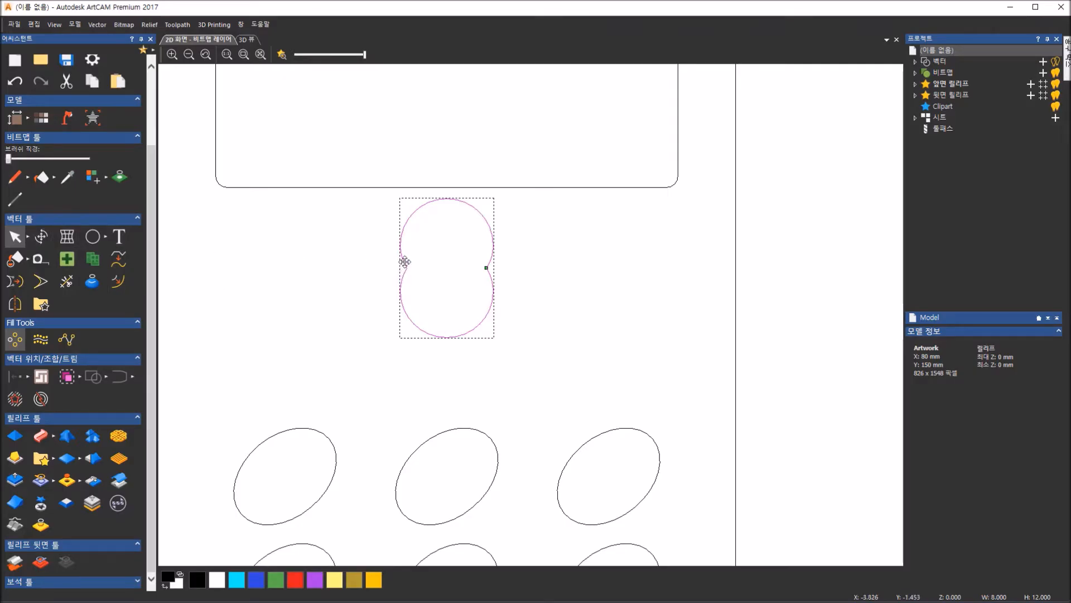
pyautogui.scroll(2, 423, 276)
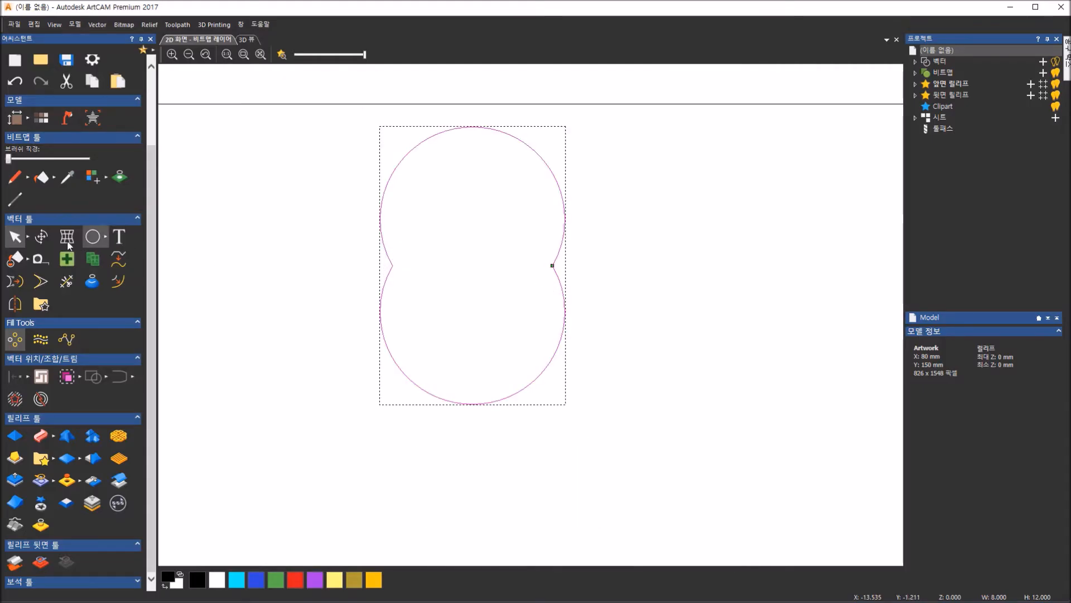
# - Smooth the two sharp waist nodes of the figure-eight outline in Node Editing and leave node editing
pyautogui.click(27, 238)
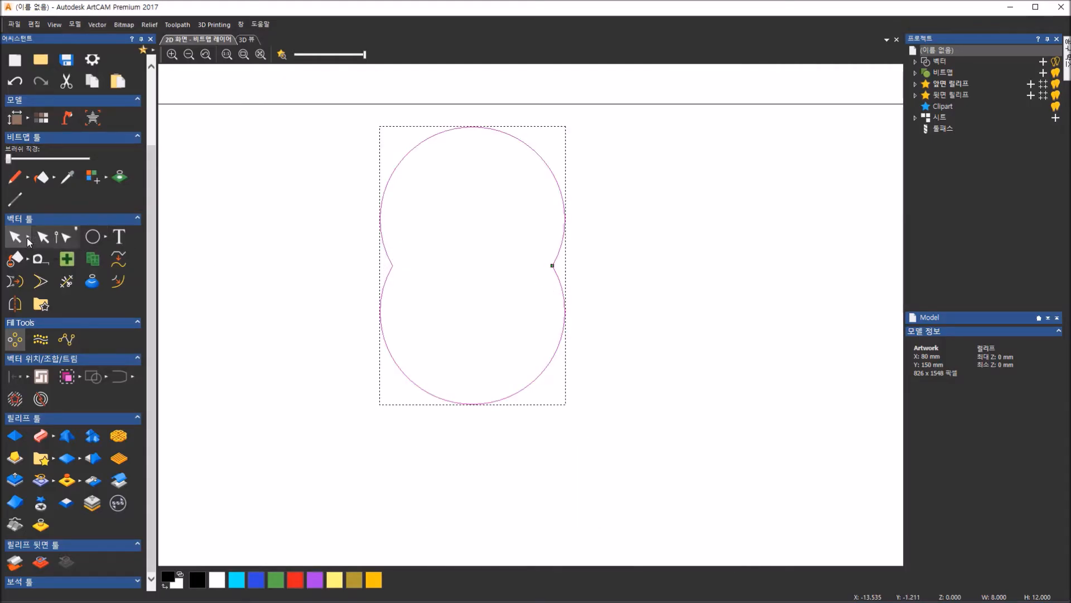
pyautogui.click(63, 240)
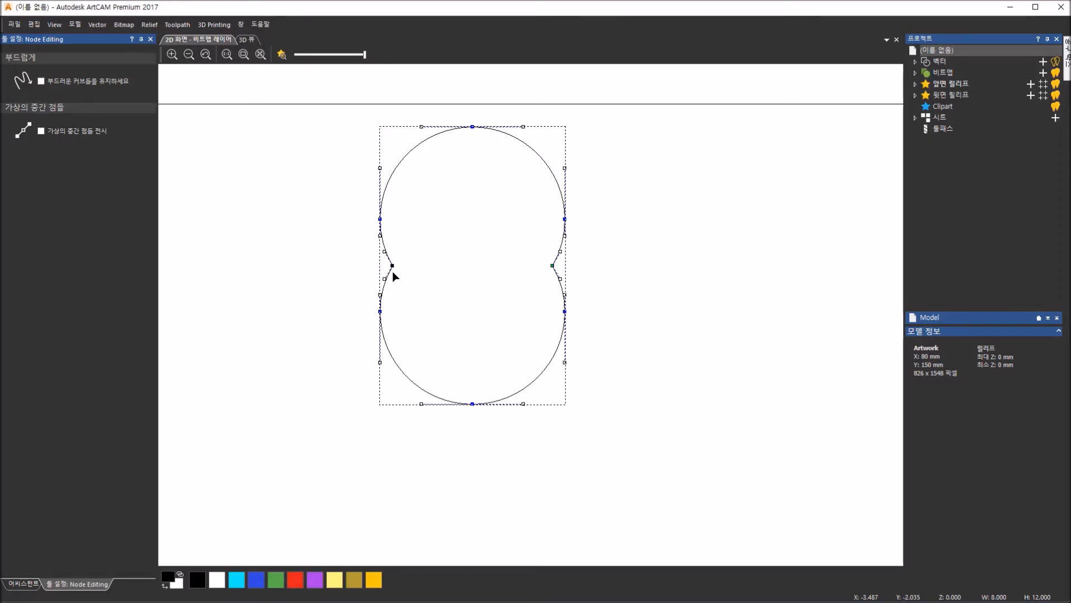
pyautogui.rightClick(393, 266)
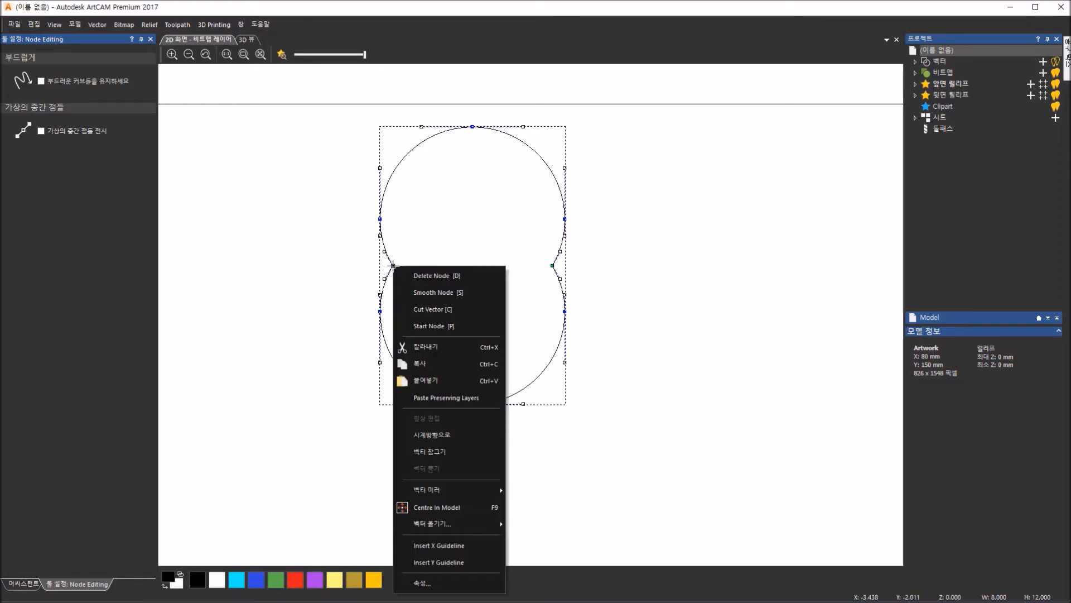
pyautogui.click(411, 293)
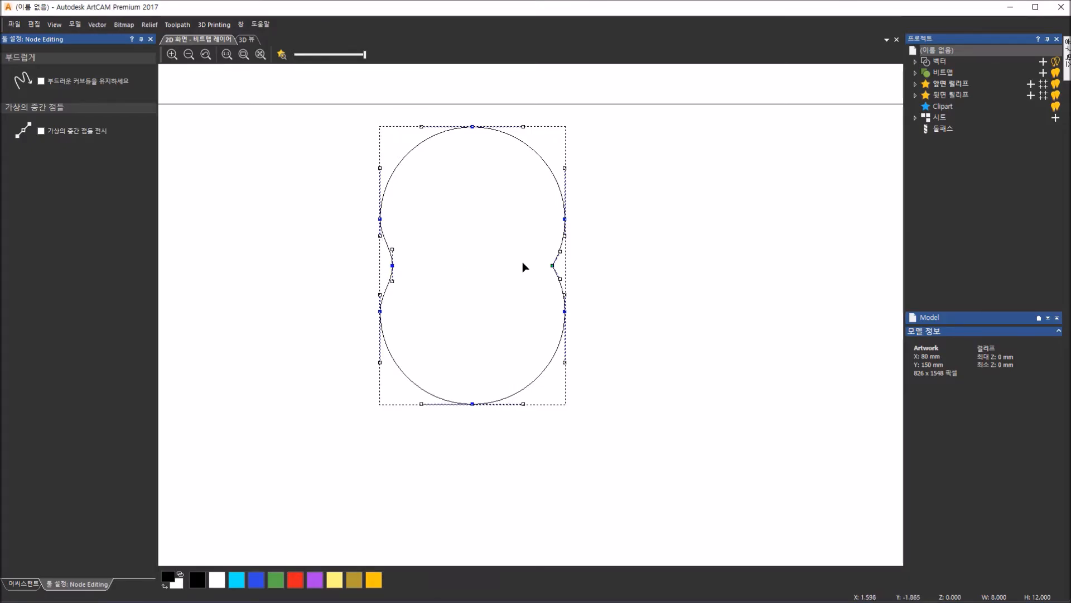
pyautogui.rightClick(552, 265)
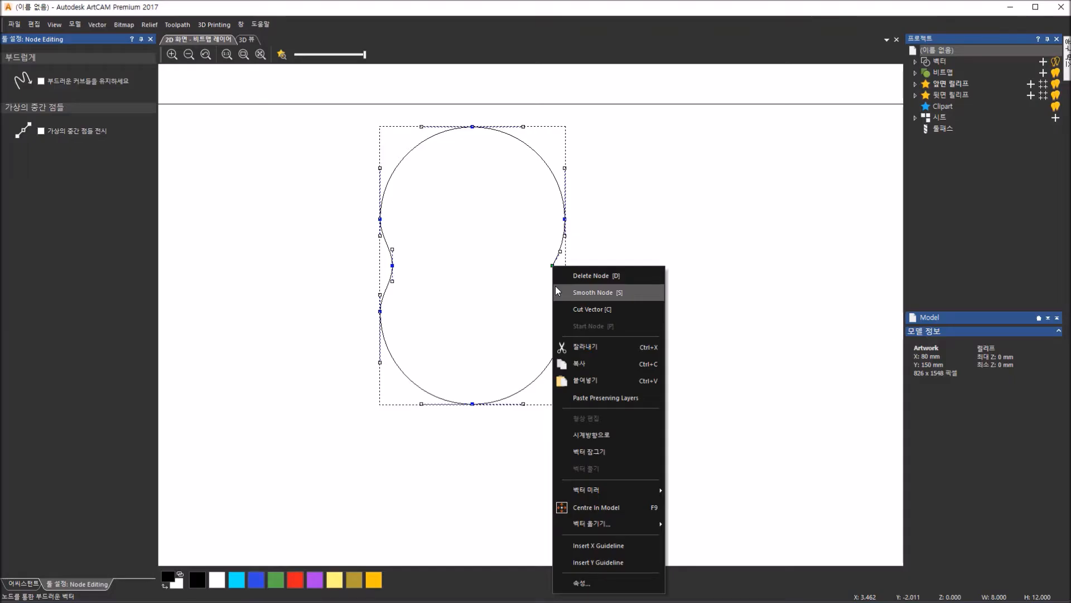
pyautogui.click(556, 291)
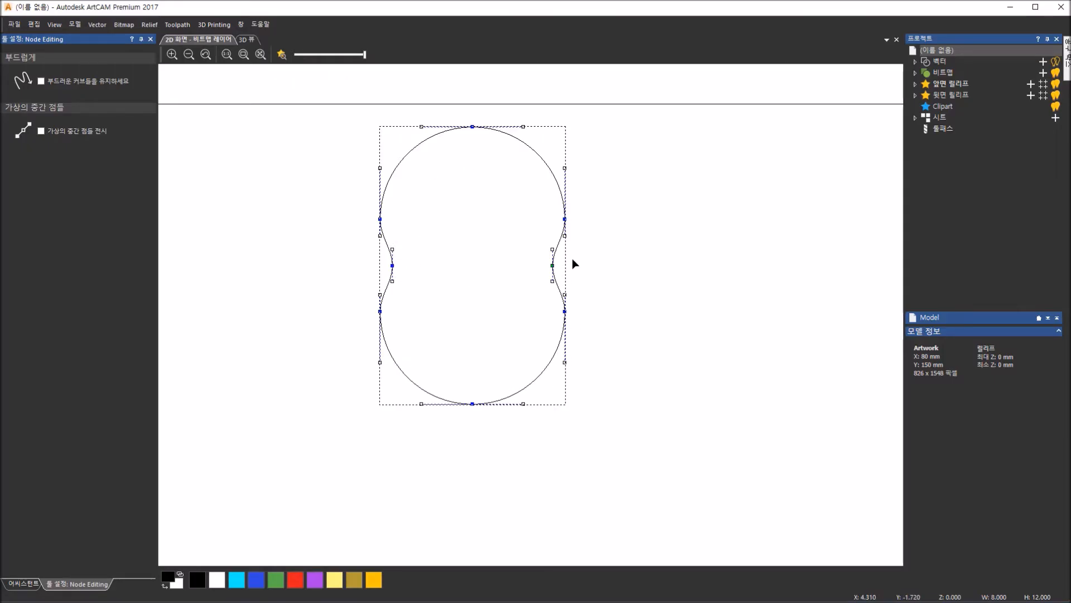
pyautogui.click(152, 39)
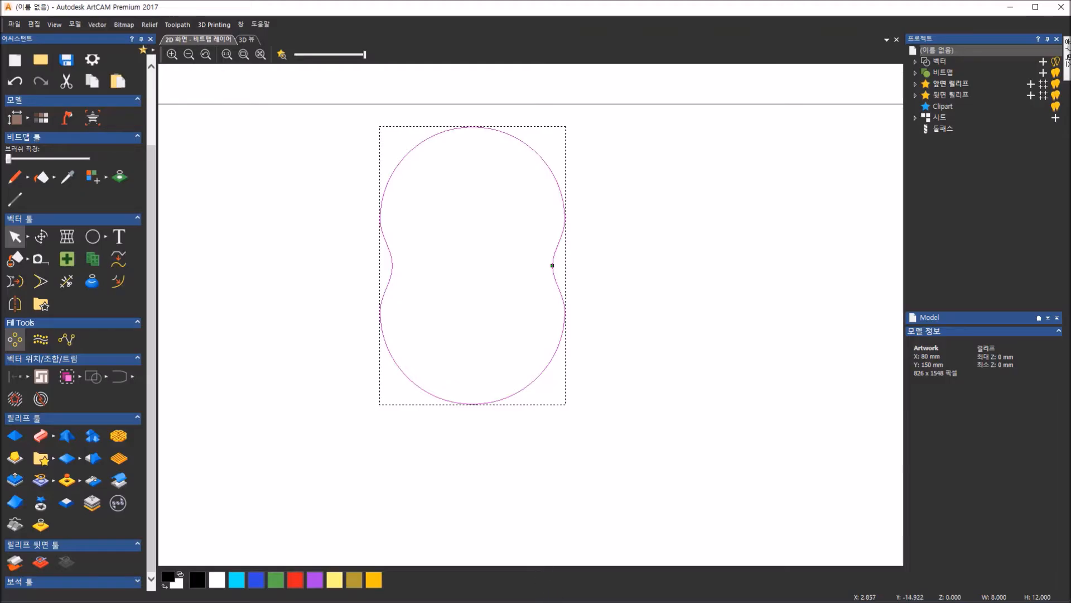
# - Check the phone reference drawing in the photo viewer for the shapes beside the figure-eight, and return to the ArtCAM model
pyautogui.click(524, 602)
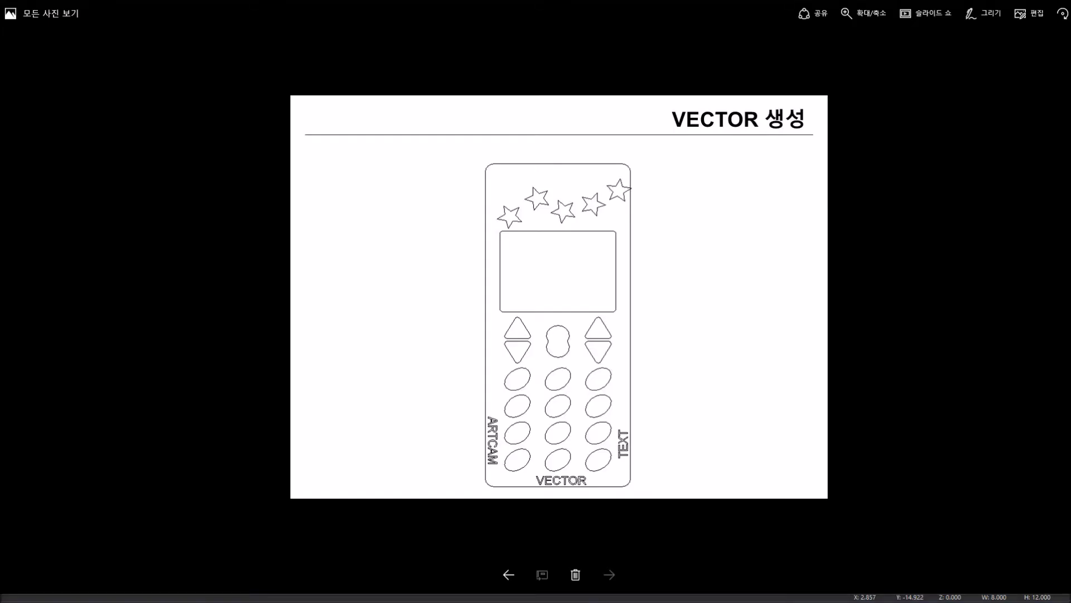
pyautogui.hotkey('alt', 'Tab')
pyautogui.click(434, 353)
pyautogui.scroll(-5, 435, 356)
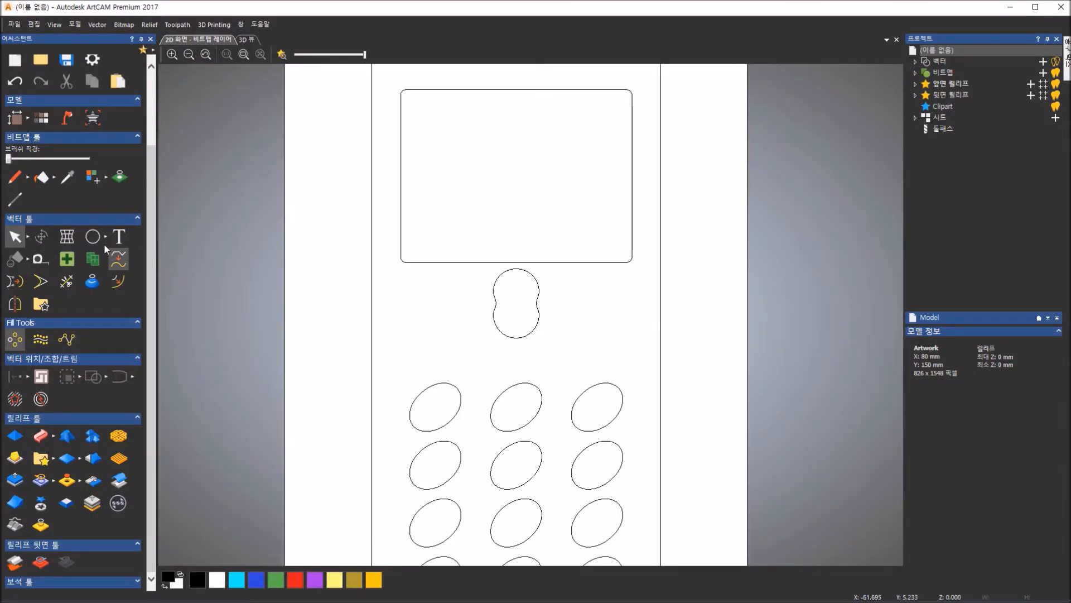
# - Create a three-sided polygon with a 4 mm radius centred at X -14, Y -2
pyautogui.click(105, 236)
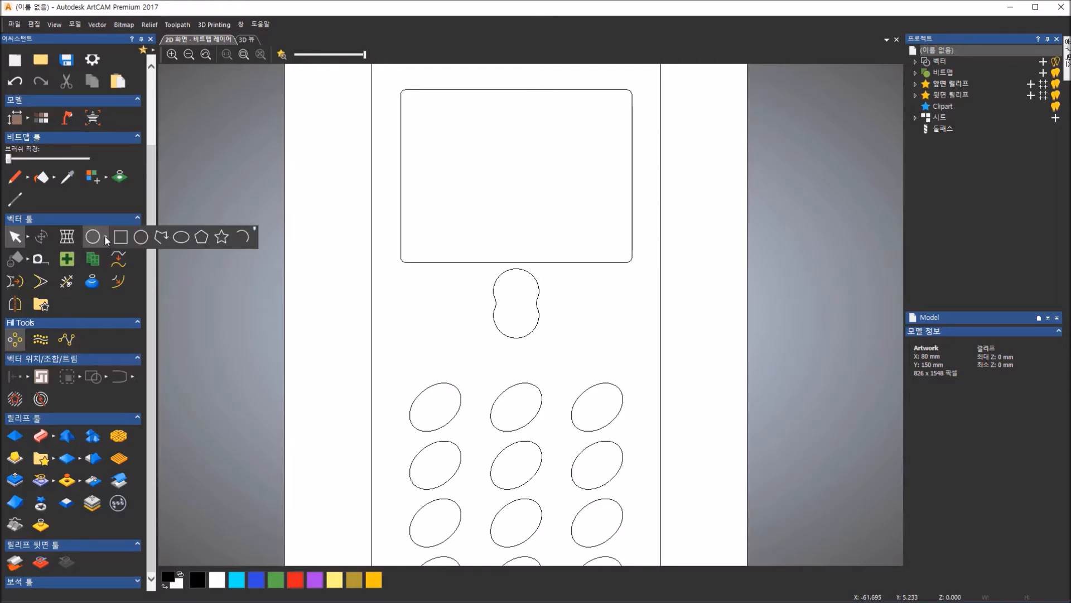
pyautogui.click(200, 242)
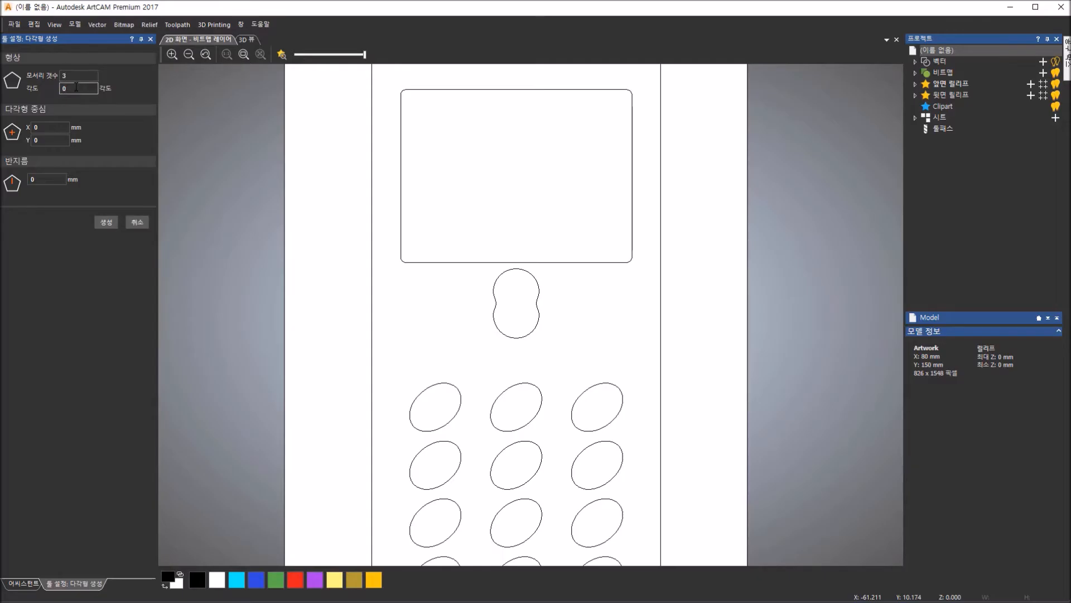
pyautogui.doubleClick(35, 128)
pyautogui.write('-14')
pyautogui.doubleClick(36, 140)
pyautogui.write('-2')
pyautogui.press('Tab')
pyautogui.write('4')
pyautogui.click(48, 140)
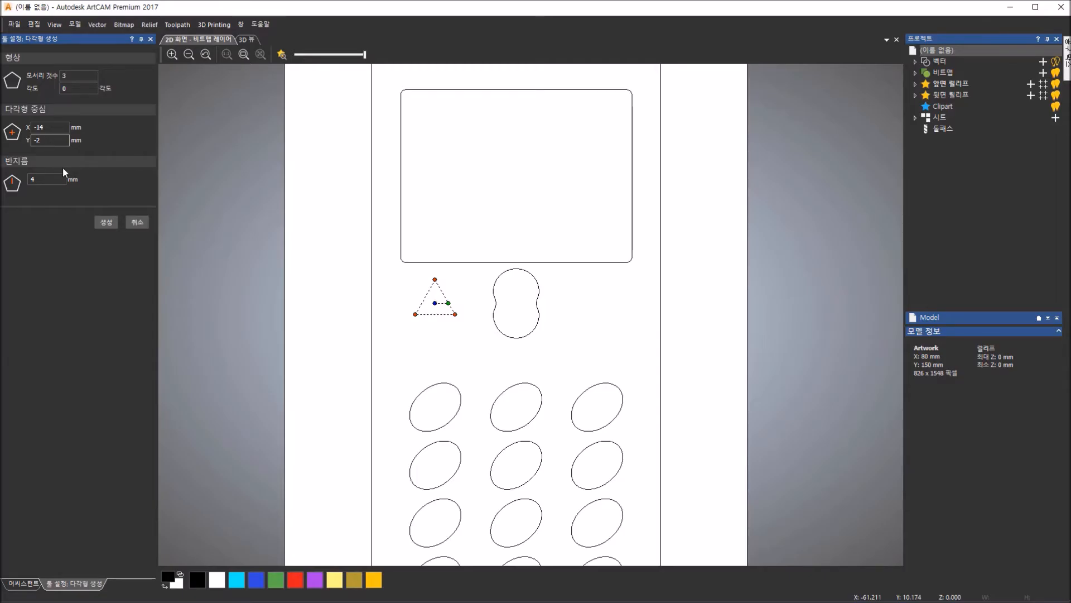
pyautogui.click(107, 222)
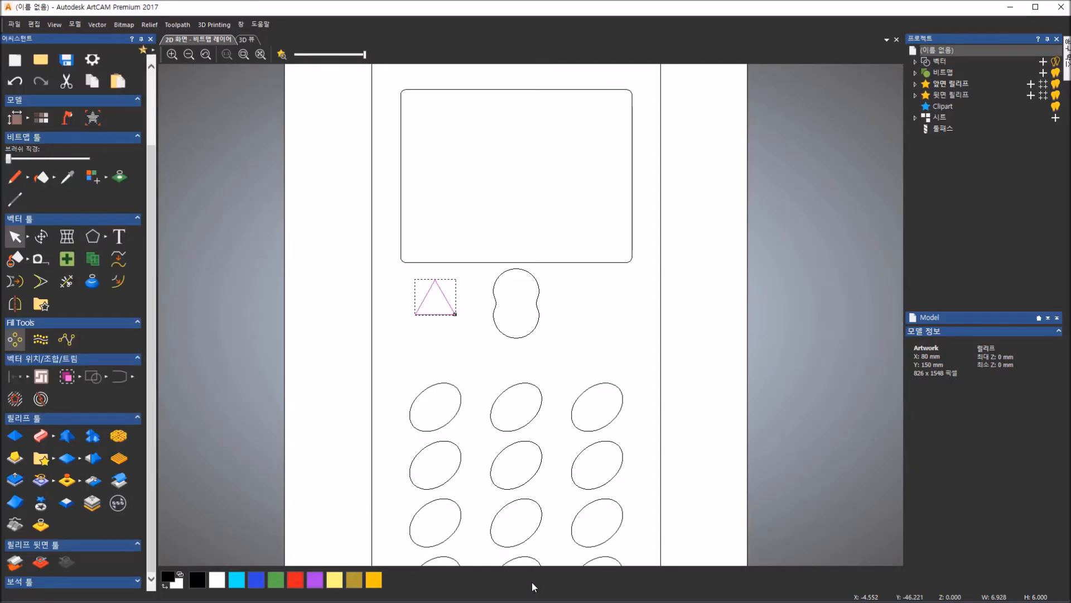
# - Offset the triangle outwards by 1 mm with rounded corners, keeping the original vector, and close the offset tool
pyautogui.click(546, 601)
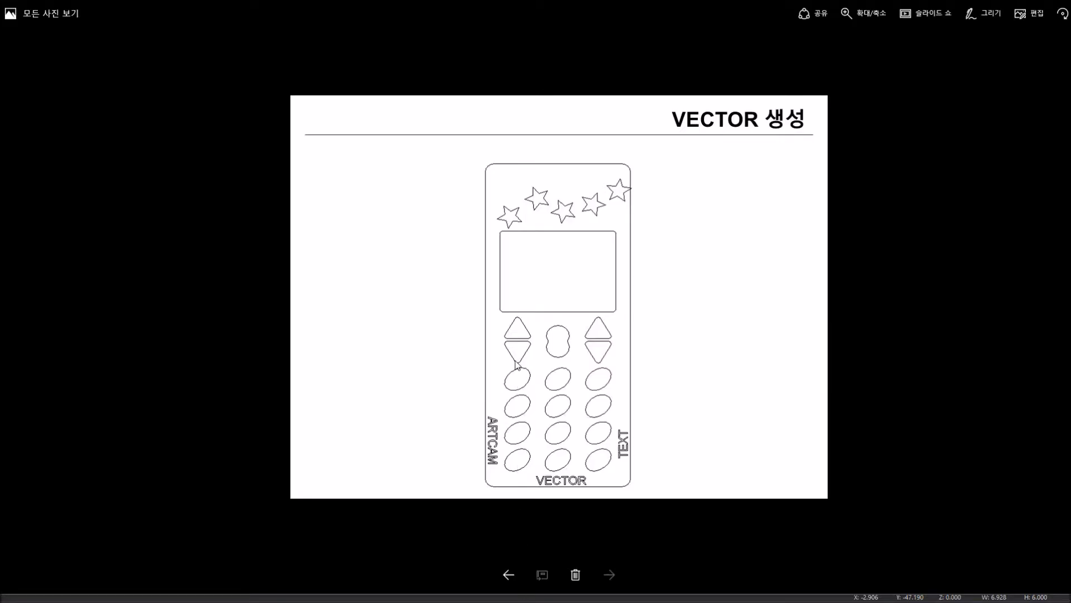
pyautogui.scroll(3, 517, 366)
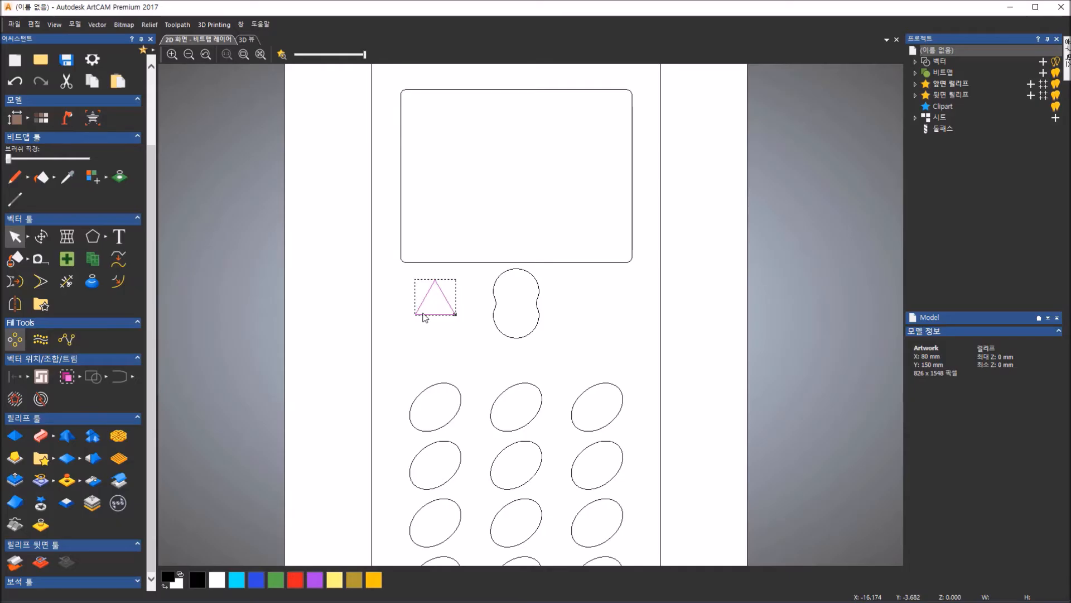
pyautogui.click(115, 283)
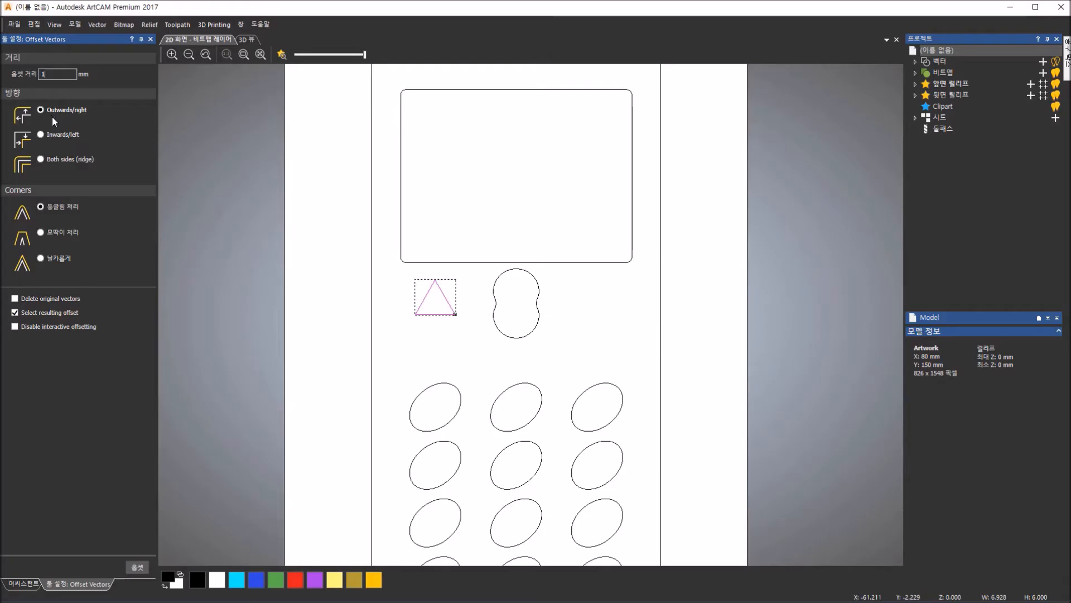
pyautogui.click(136, 568)
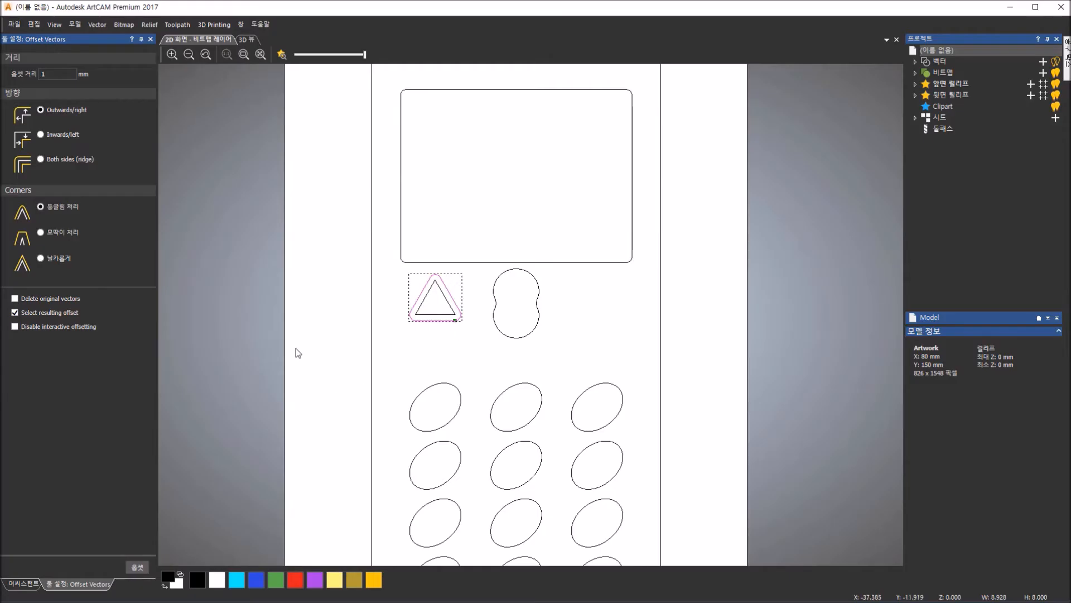
pyautogui.click(150, 39)
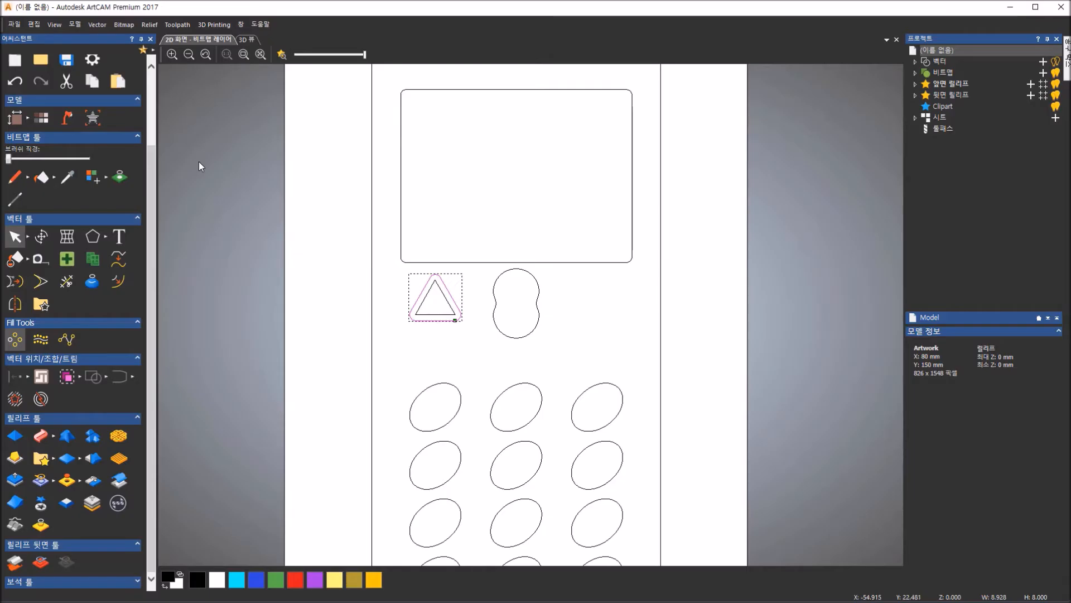
# - Delete the original sharp-cornered triangle inside the rounded offset outline
pyautogui.click(224, 208)
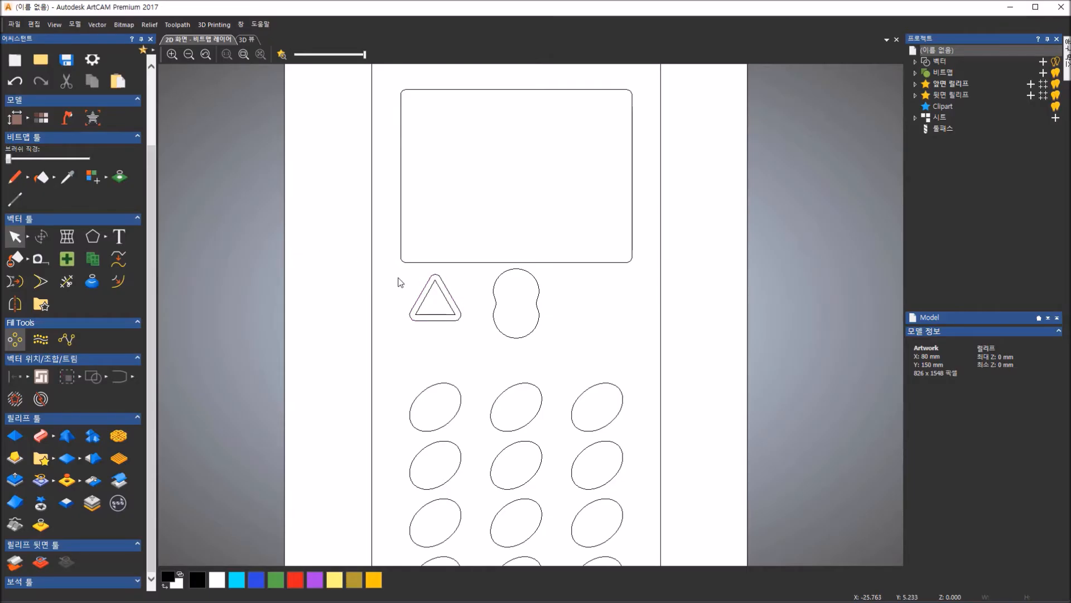
pyautogui.click(433, 315)
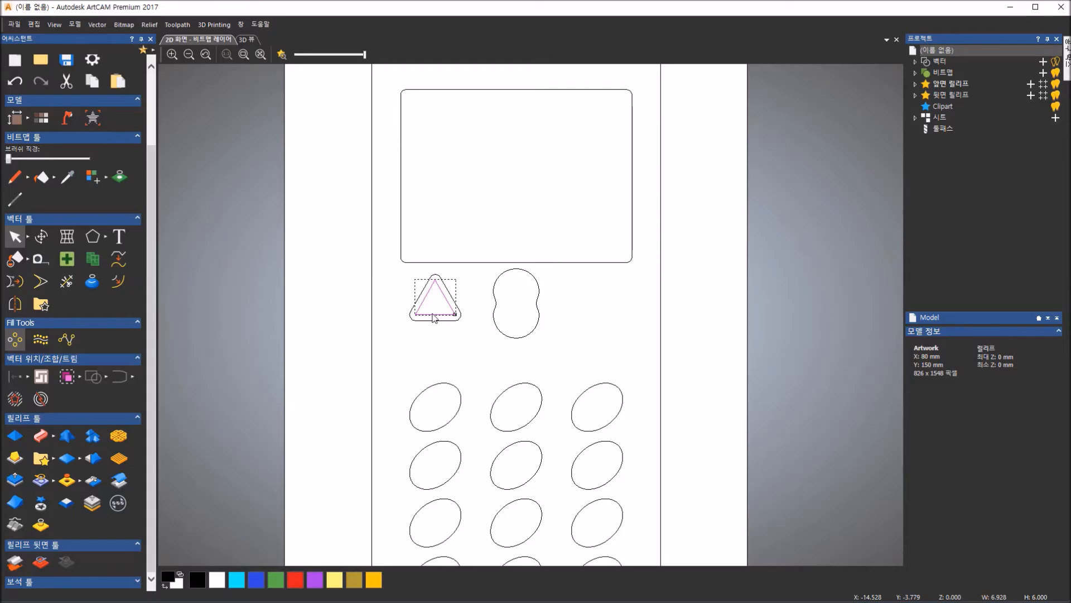
pyautogui.press('Delete')
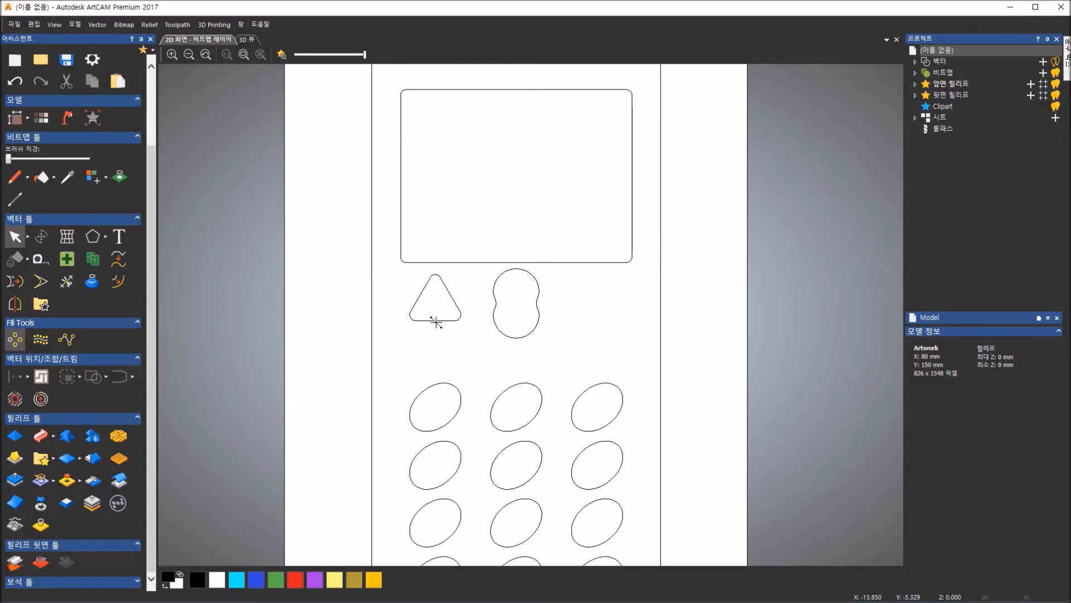
# - Mirror the rounded triangle vertically about its bottom edge, keeping a copy of the original, and close the mirror tool
pyautogui.click(435, 321)
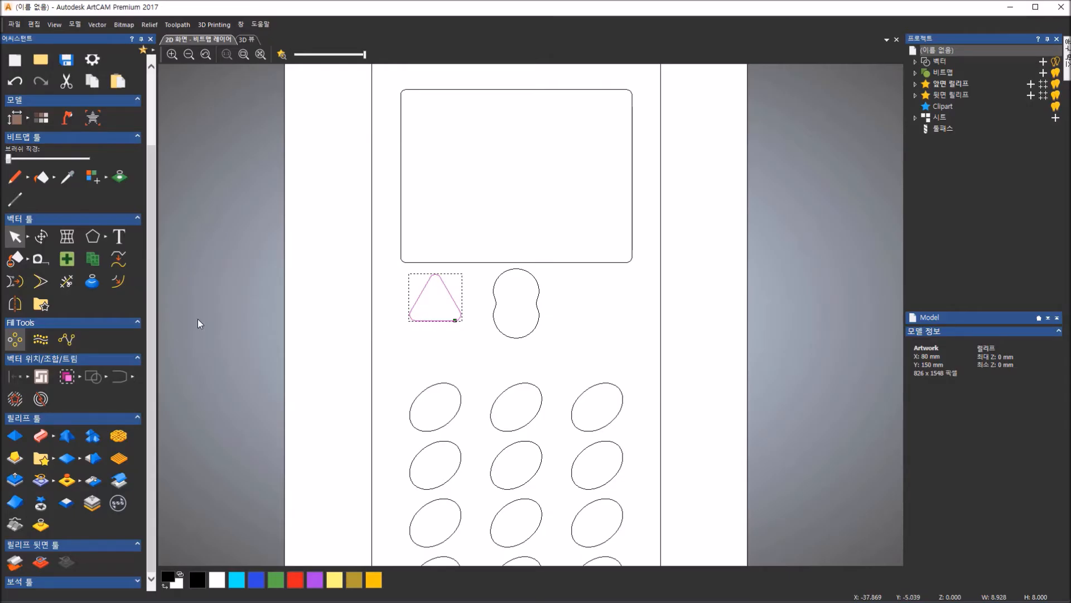
pyautogui.click(15, 307)
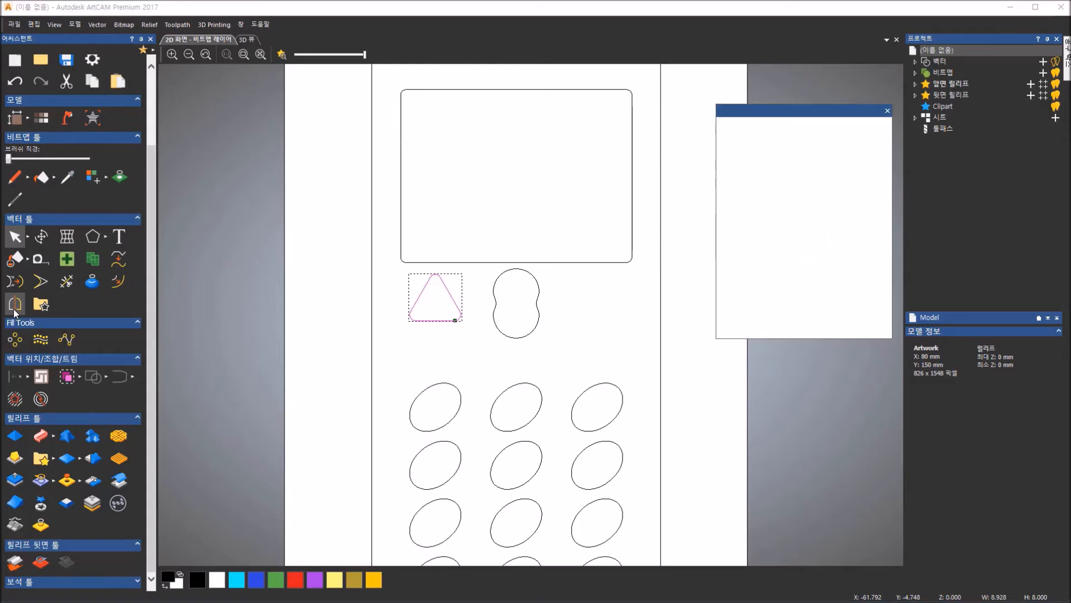
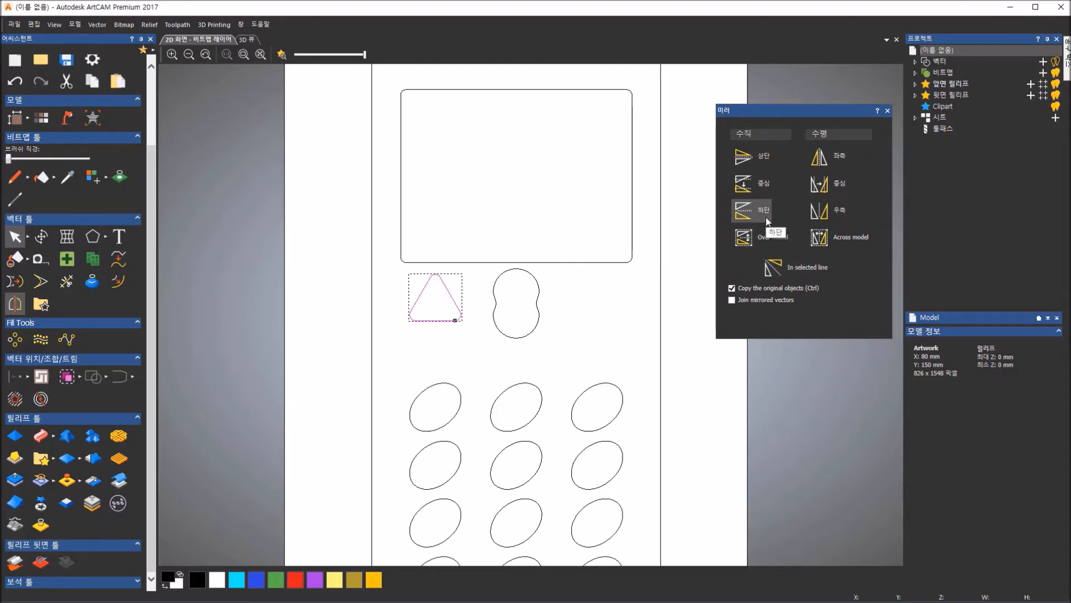
pyautogui.click(768, 221)
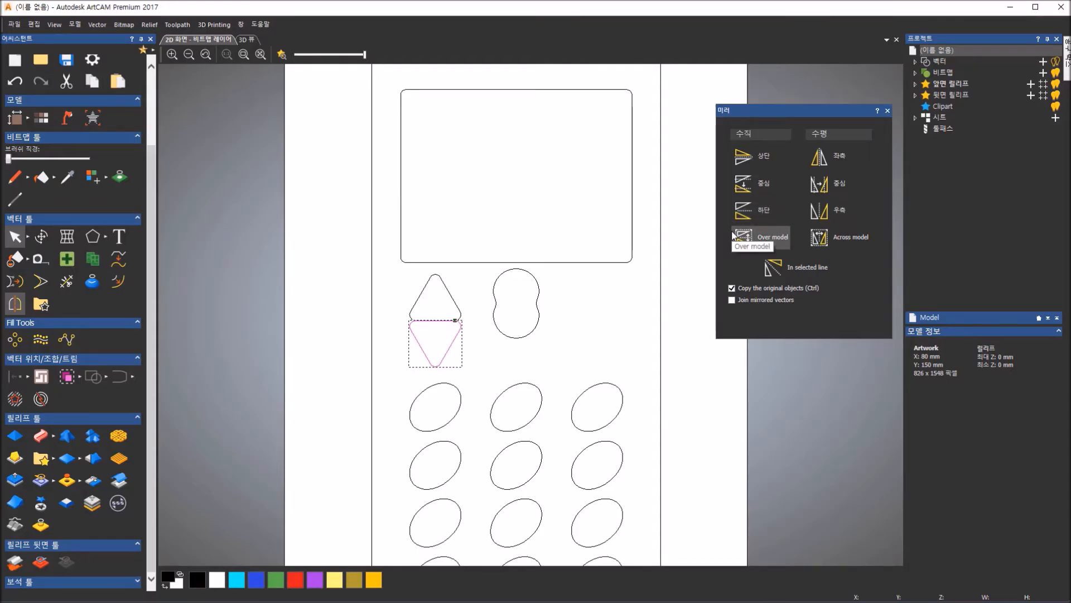
pyautogui.click(888, 111)
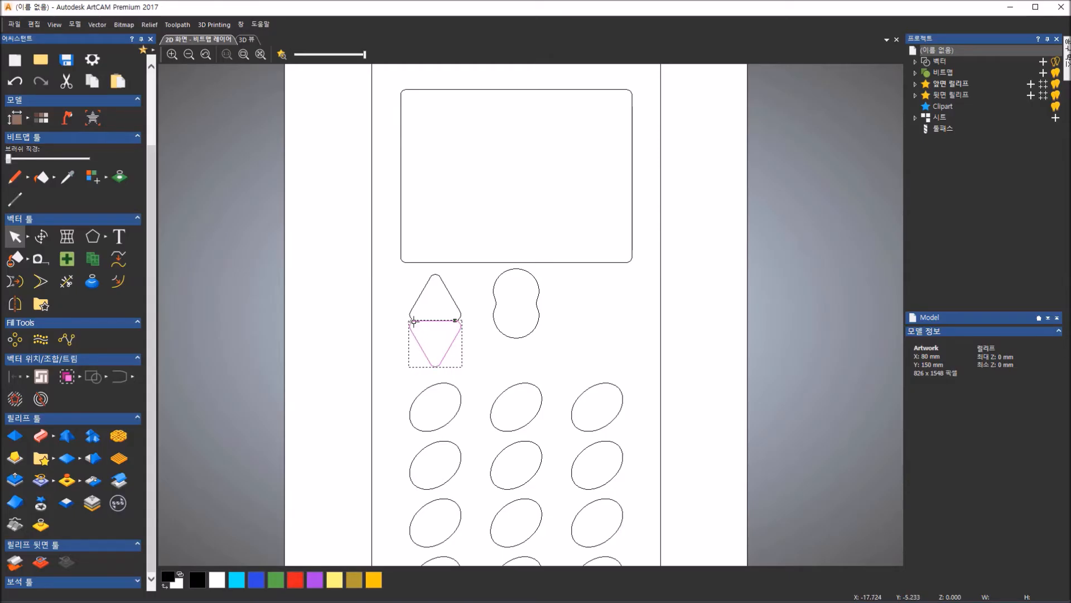
# - Move the mirrored lower triangle by -1 mm in Y with Transform, then close the tool and deselect the triangle
pyautogui.click(36, 239)
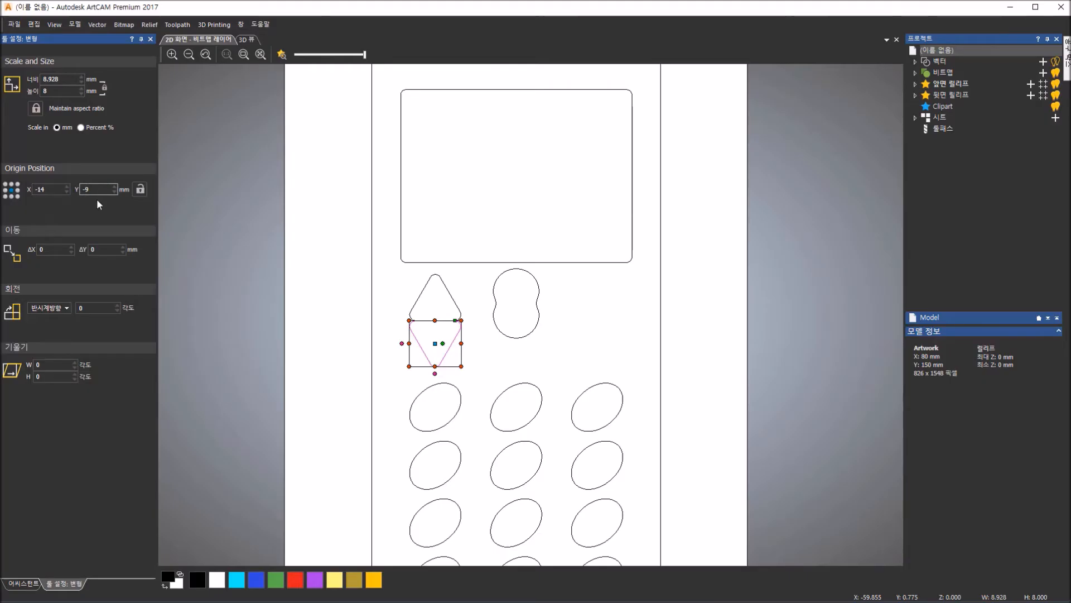
pyautogui.click(59, 248)
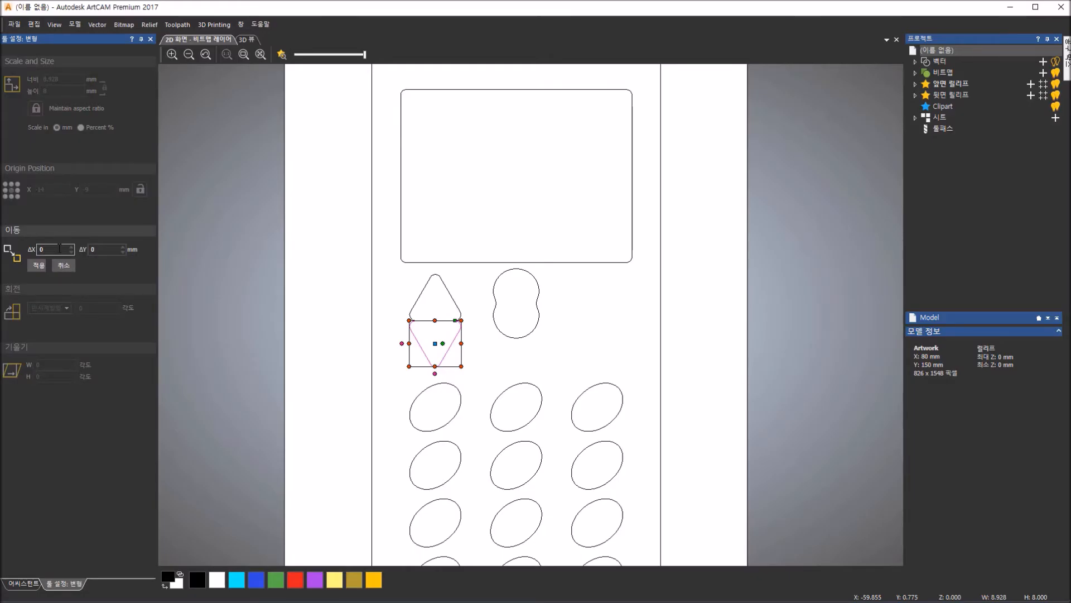
pyautogui.moveTo(103, 249); pyautogui.dragTo(65, 248)
pyautogui.click(43, 266)
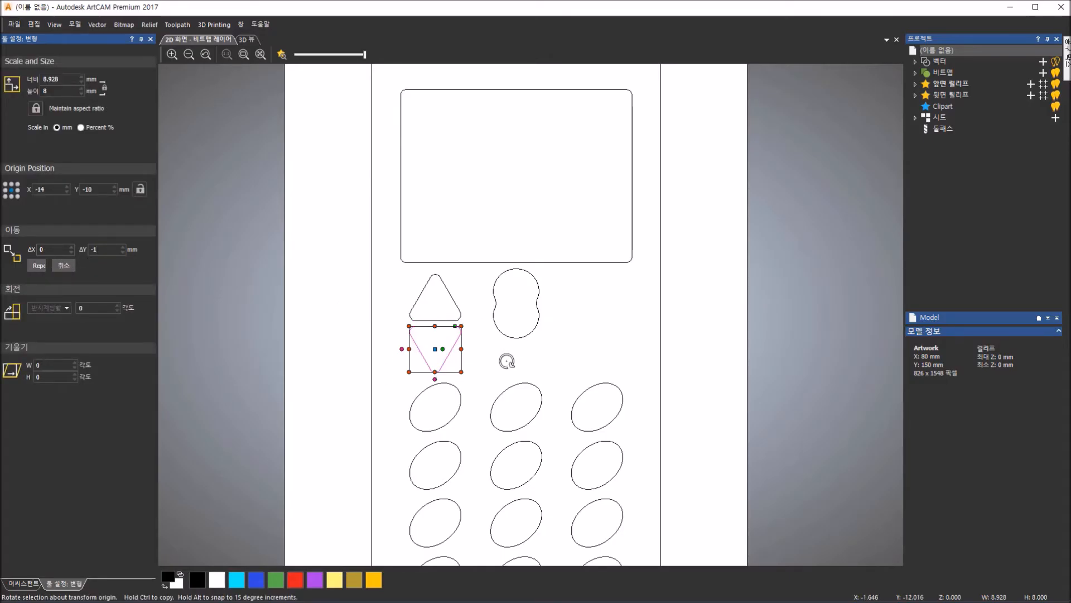
pyautogui.click(149, 40)
pyautogui.click(298, 184)
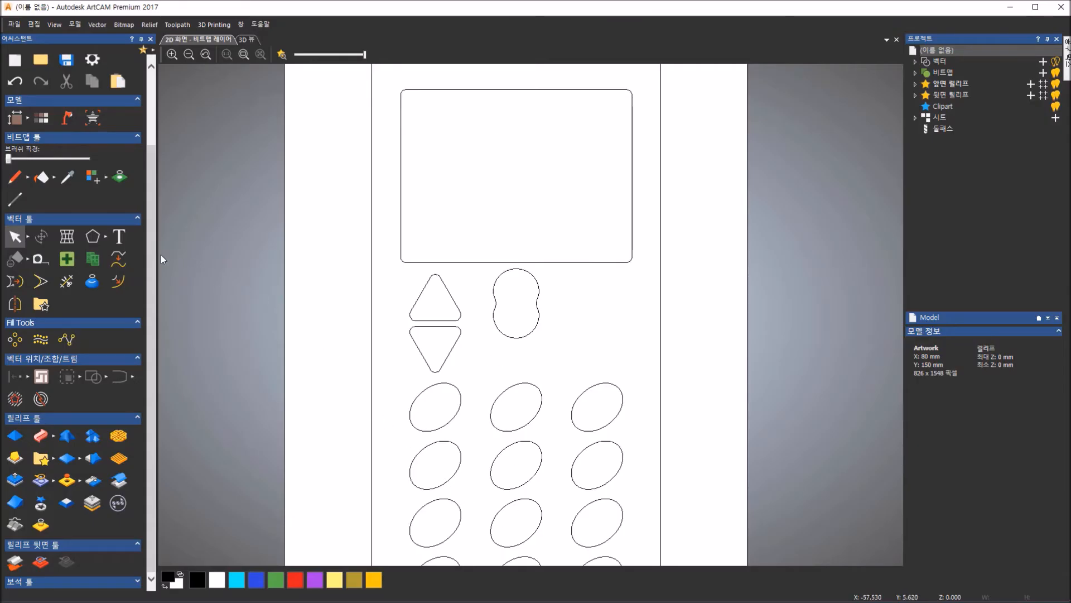
# - Draw a vertical polyline starting at X 0, Y 0 with its second point 30 mm higher in Y, and close the polyline tool
pyautogui.click(106, 239)
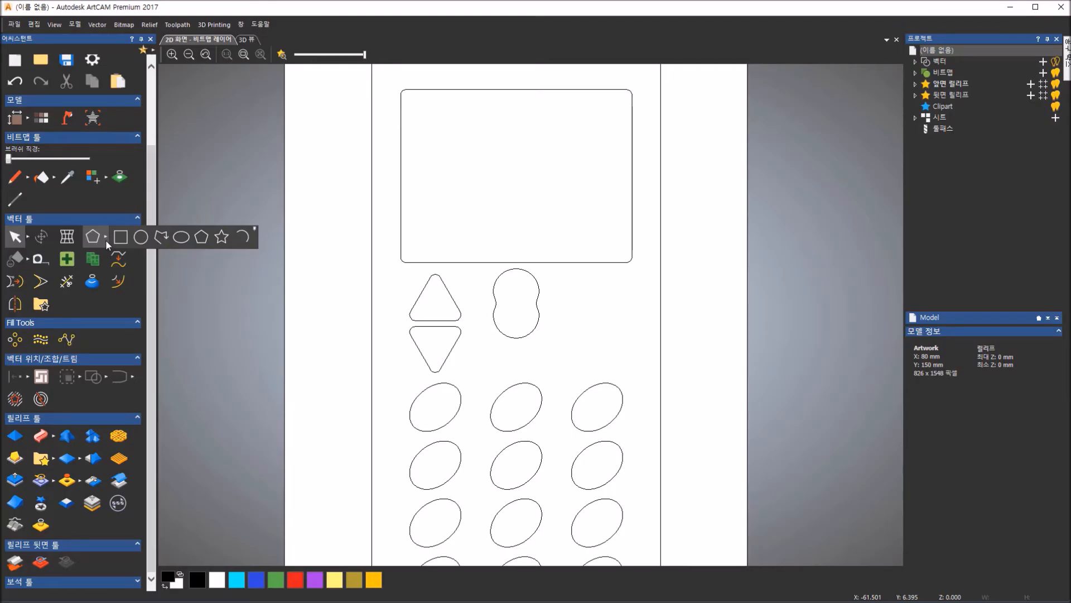
pyautogui.click(161, 238)
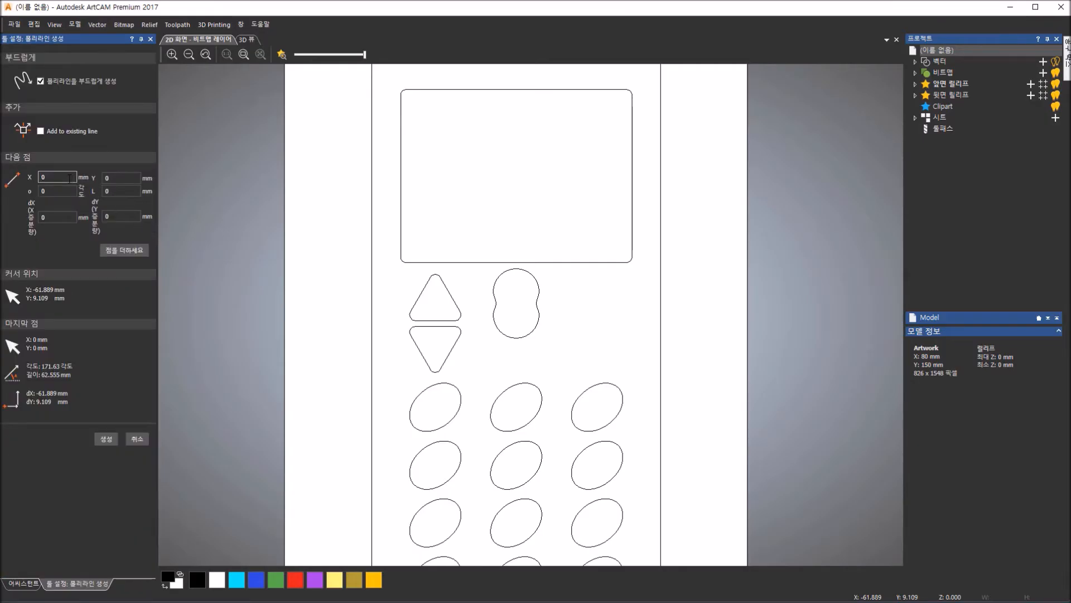
pyautogui.click(121, 251)
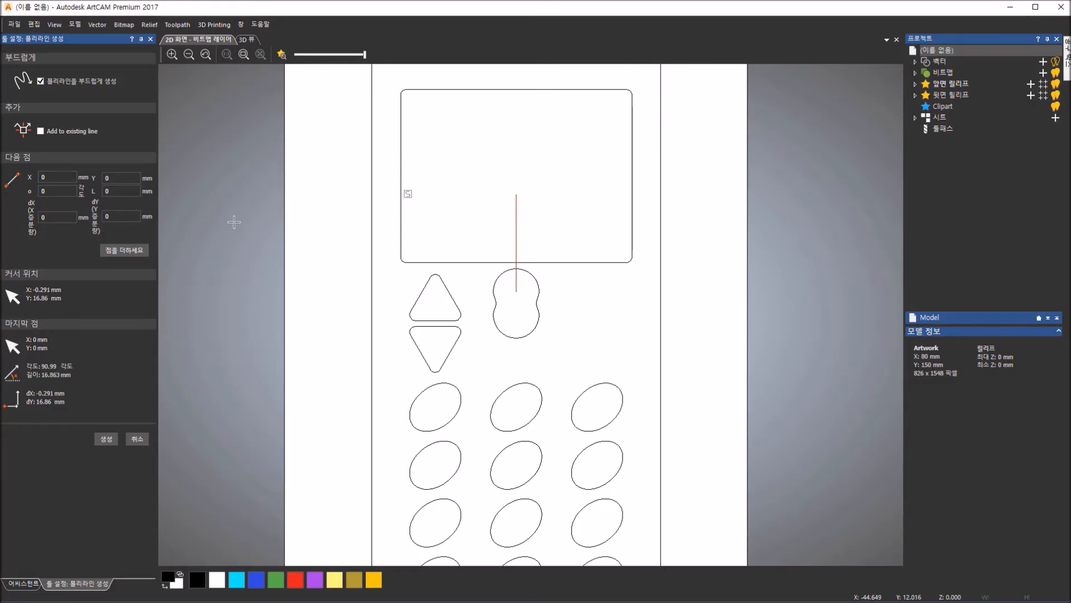
pyautogui.click(109, 215)
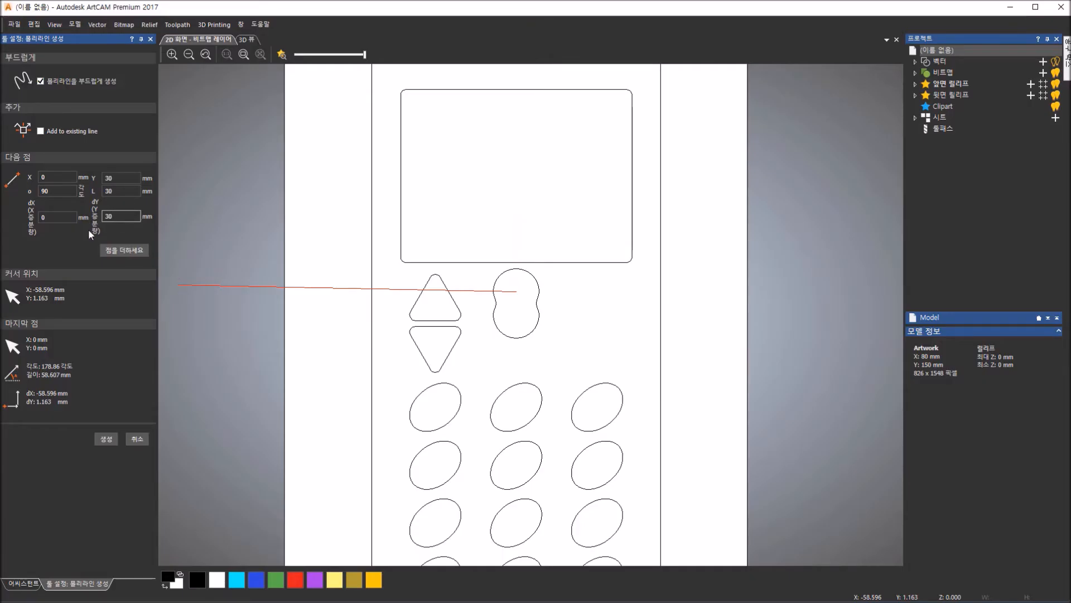
pyautogui.click(117, 250)
pyautogui.click(143, 439)
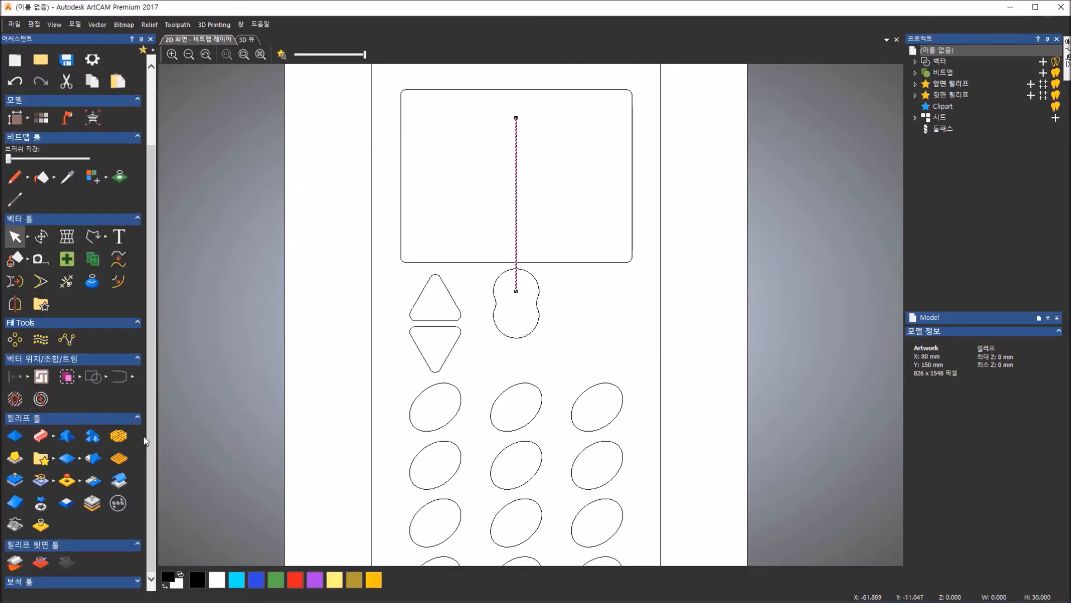
# - Group the upper and lower rounded triangles beside the merged circles into one object, then deselect them
pyautogui.moveTo(389, 240); pyautogui.dragTo(469, 377)
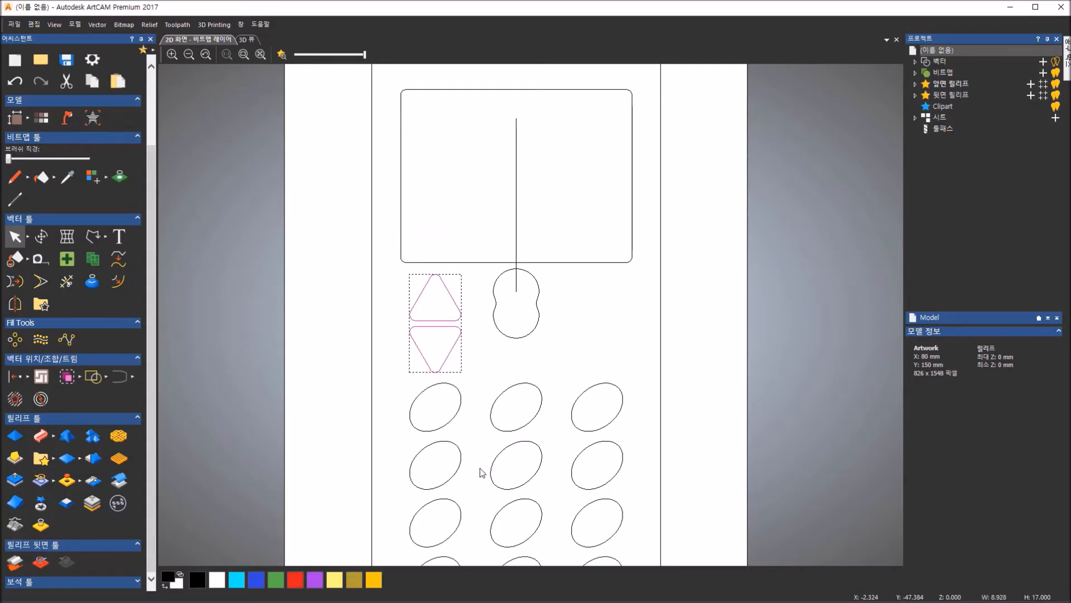
pyautogui.rightClick(455, 344)
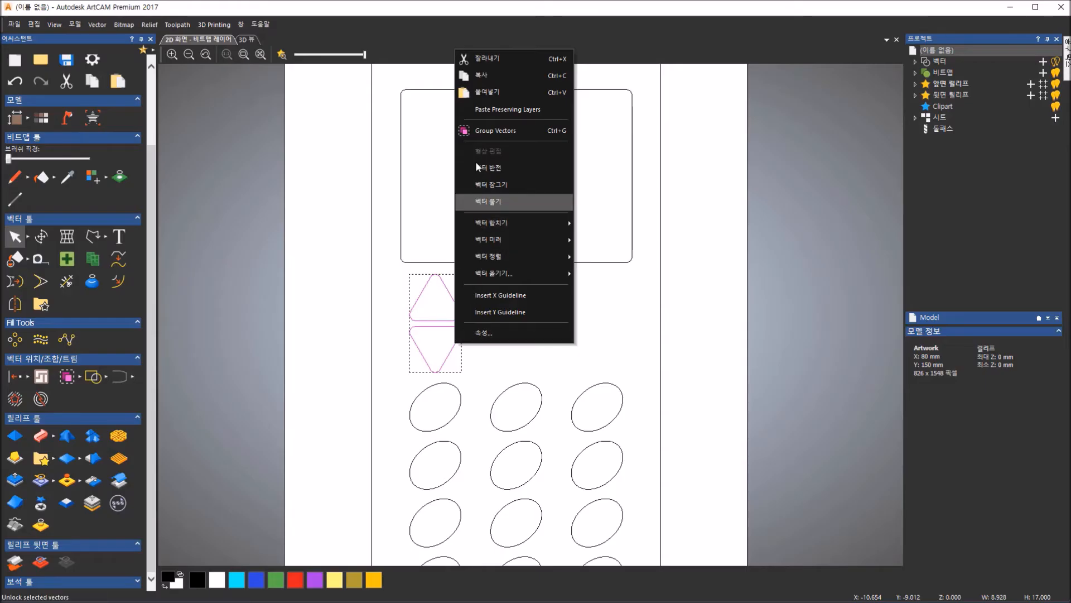
pyautogui.click(478, 131)
pyautogui.click(353, 294)
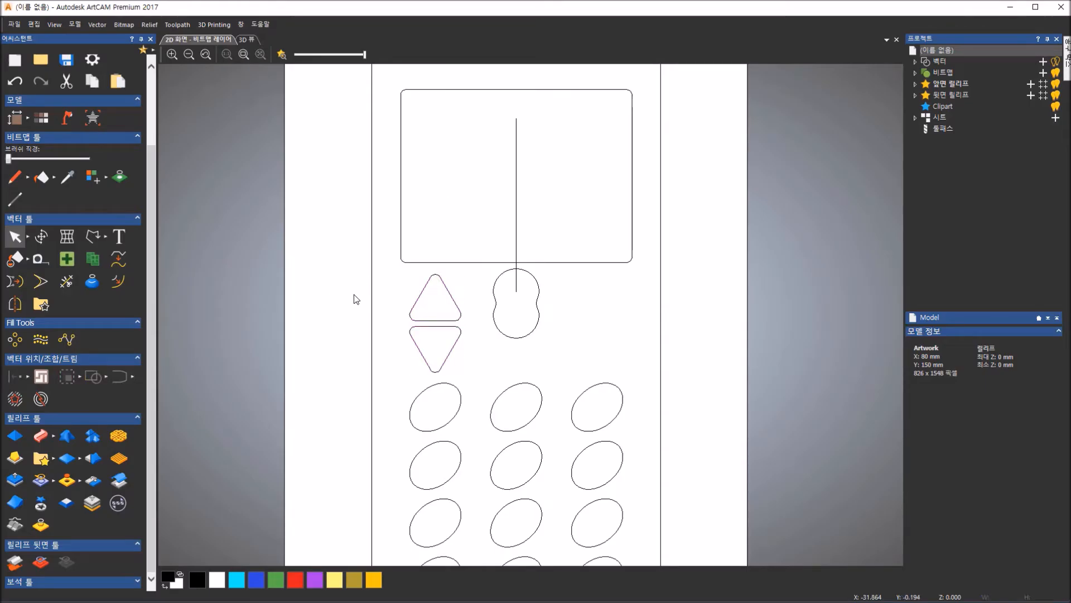
# - Mirror the grouped triangles across the vertical centre line with the In selected line option, keeping the originals, and close the mirror tool
pyautogui.click(426, 324)
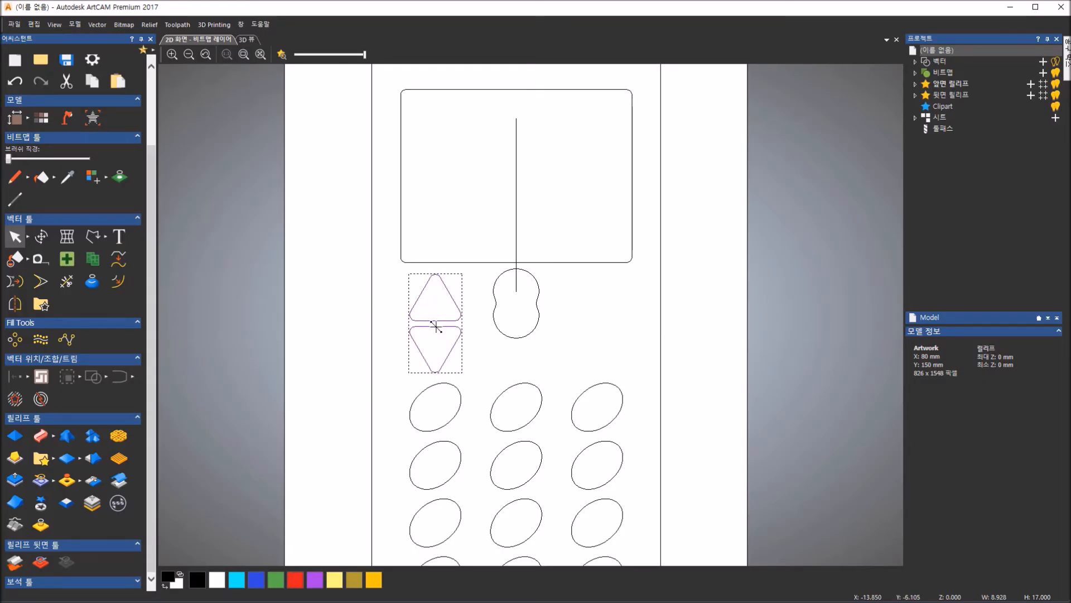
pyautogui.keyDown('shift'); pyautogui.click(516, 223); pyautogui.keyUp('shift')
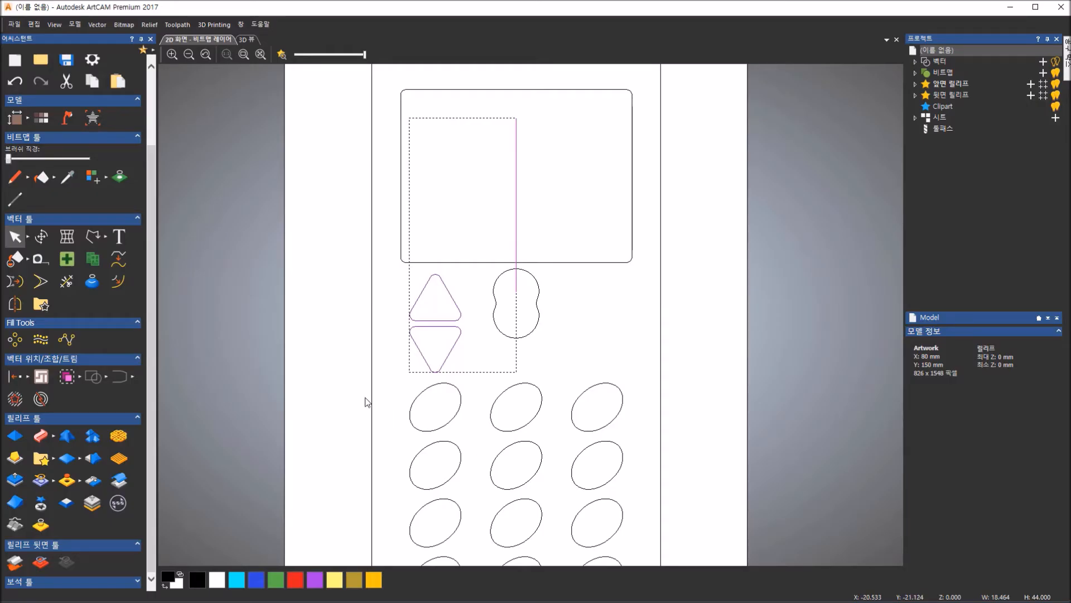
pyautogui.click(21, 309)
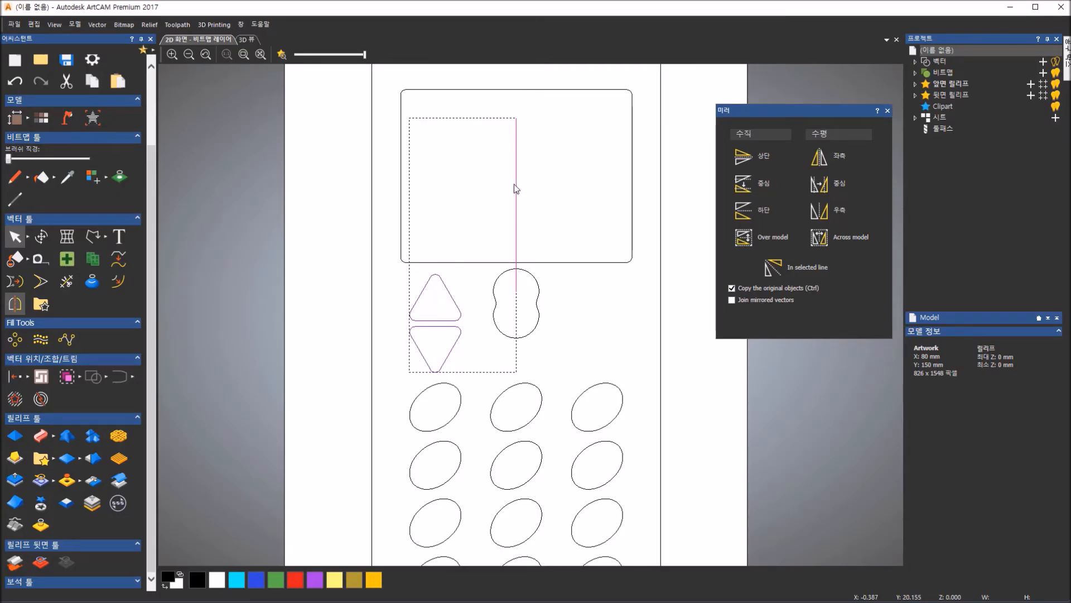
pyautogui.click(794, 272)
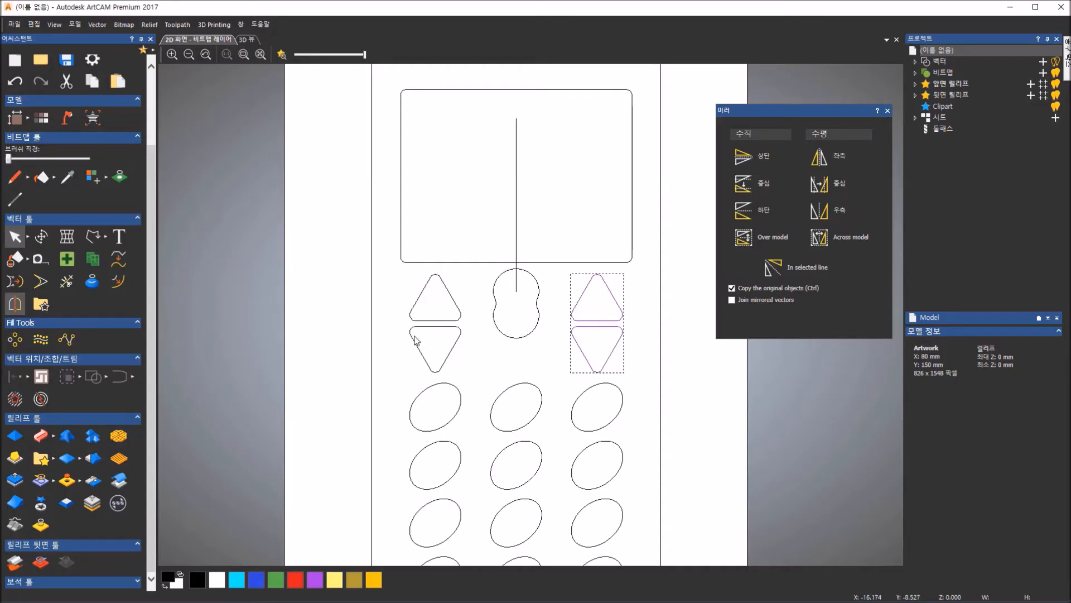
pyautogui.click(426, 321)
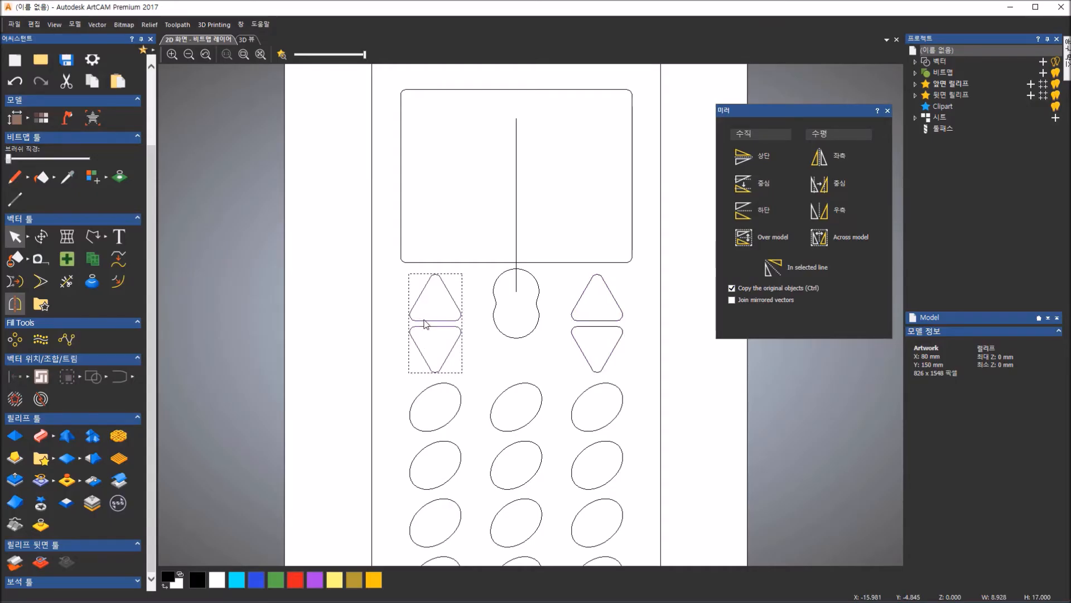
pyautogui.click(515, 237)
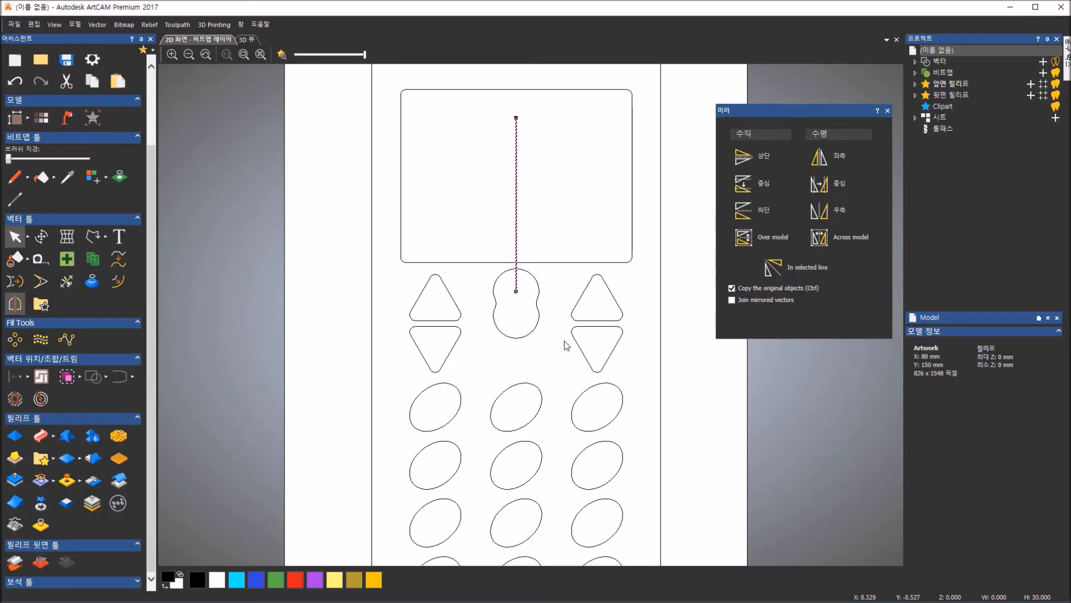
pyautogui.click(887, 111)
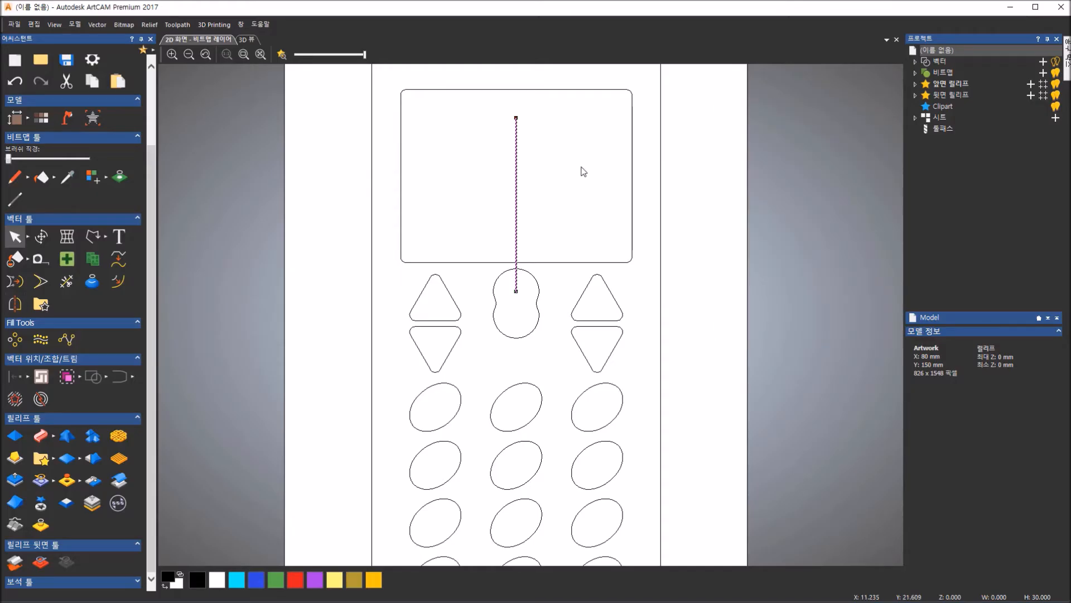
# - Delete the vertical centre line that served as the mirror axis
pyautogui.click(526, 190)
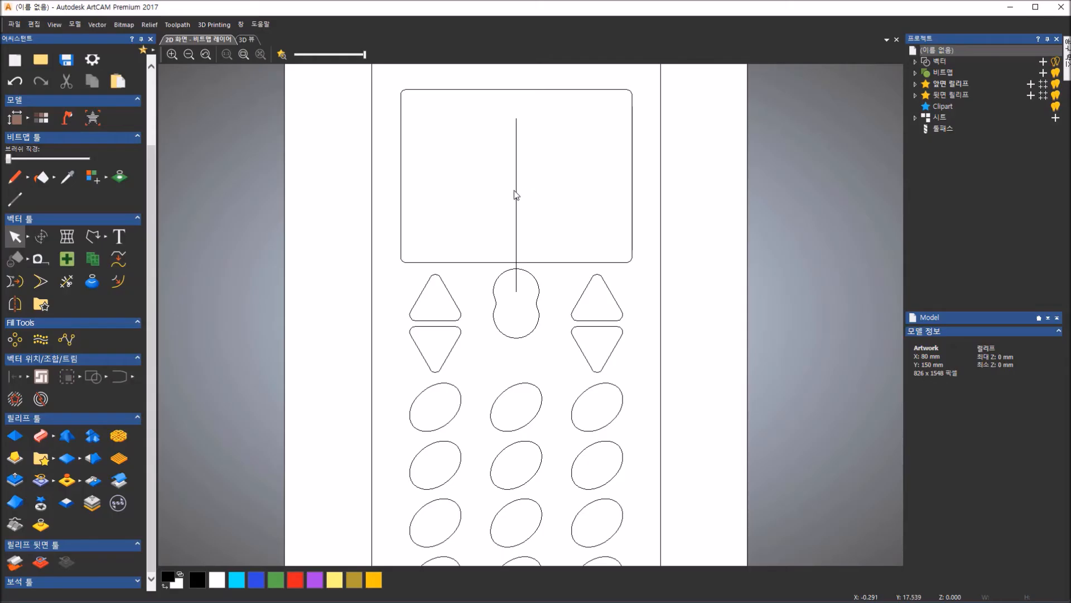
pyautogui.click(518, 194)
pyautogui.press('Delete')
# - Examine the reference image for the lettering around the phone outline, then close the image viewer
pyautogui.scroll(-1, 516, 202)
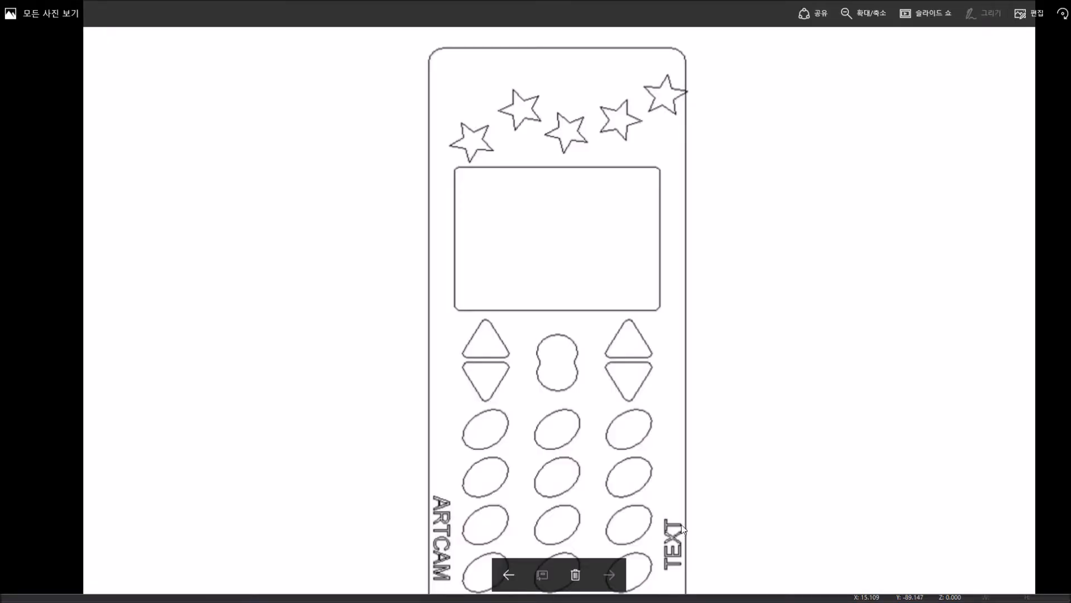
pyautogui.moveTo(682, 523); pyautogui.dragTo(687, 408)
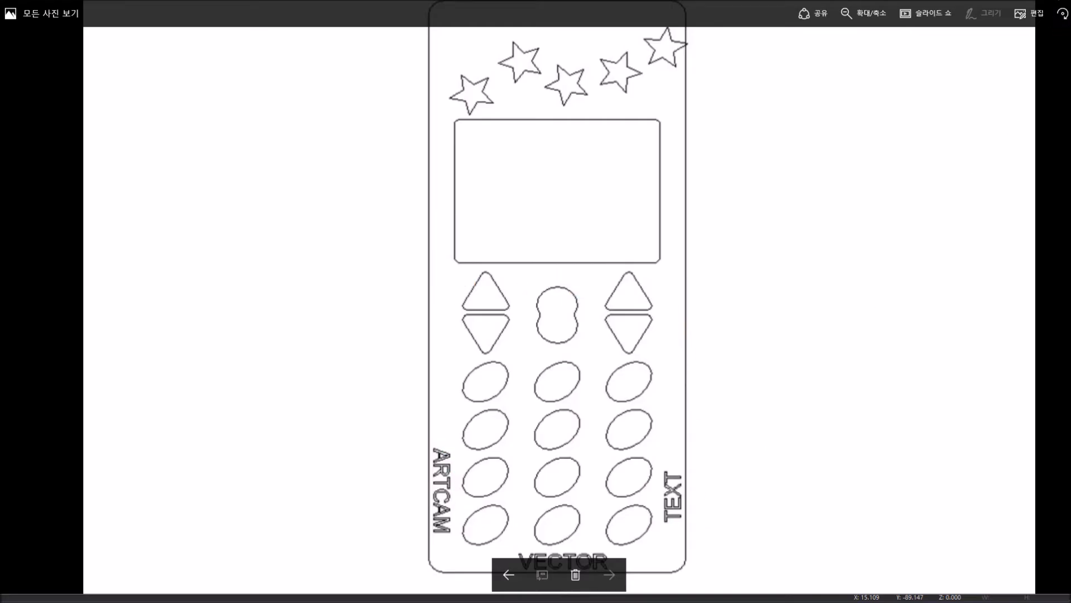
pyautogui.click(1059, 1)
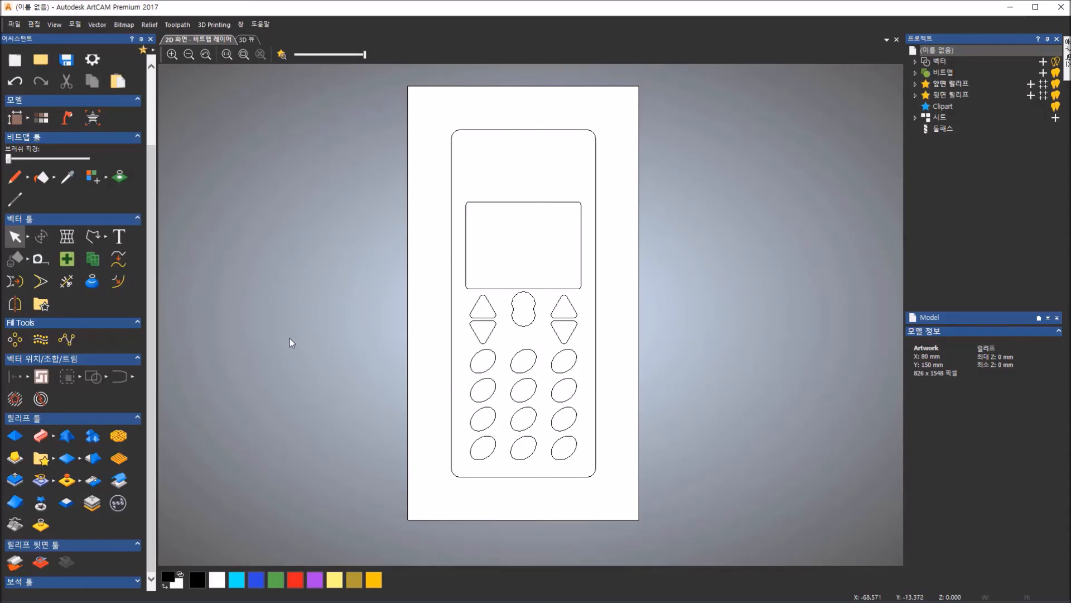
# - Start a vector text below the phone outline in Arial at 3 mm and enter the first letters AR
pyautogui.click(120, 240)
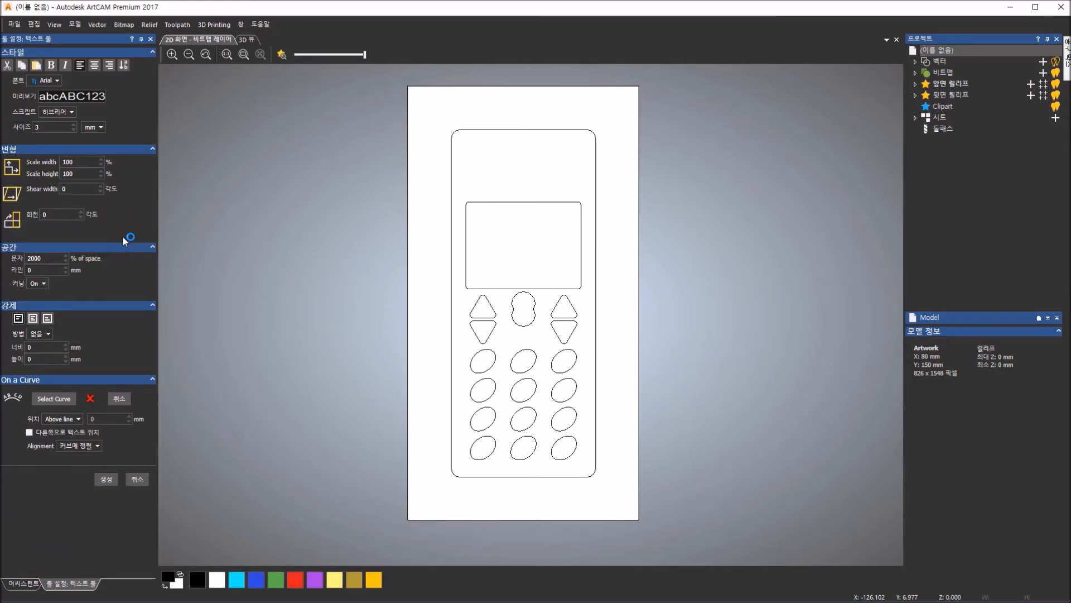
pyautogui.click(59, 79)
pyautogui.click(59, 79)
pyautogui.click(62, 126)
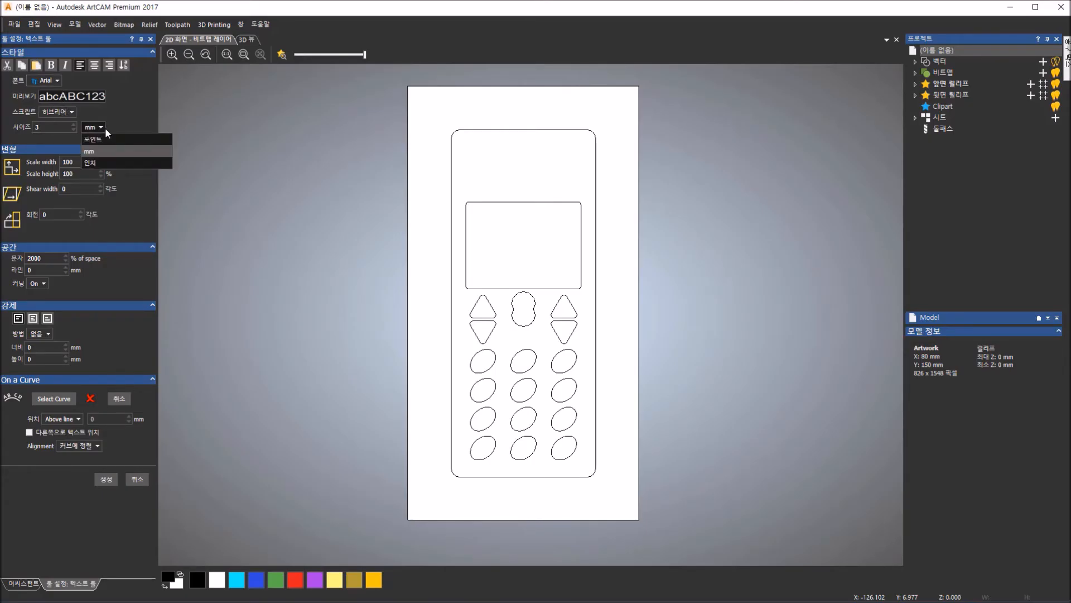
pyautogui.click(105, 127)
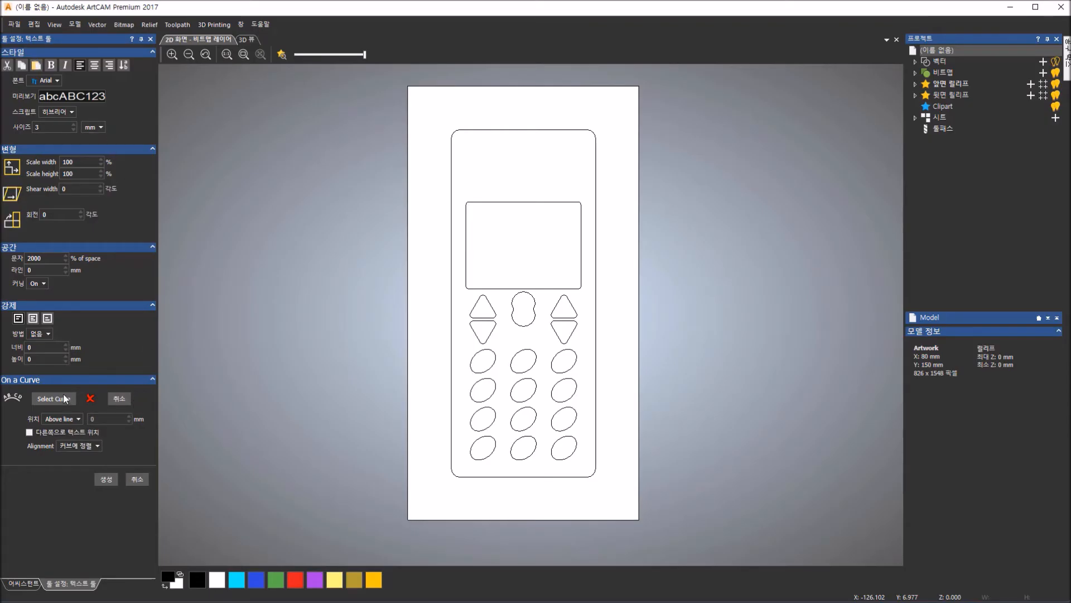
pyautogui.click(461, 500)
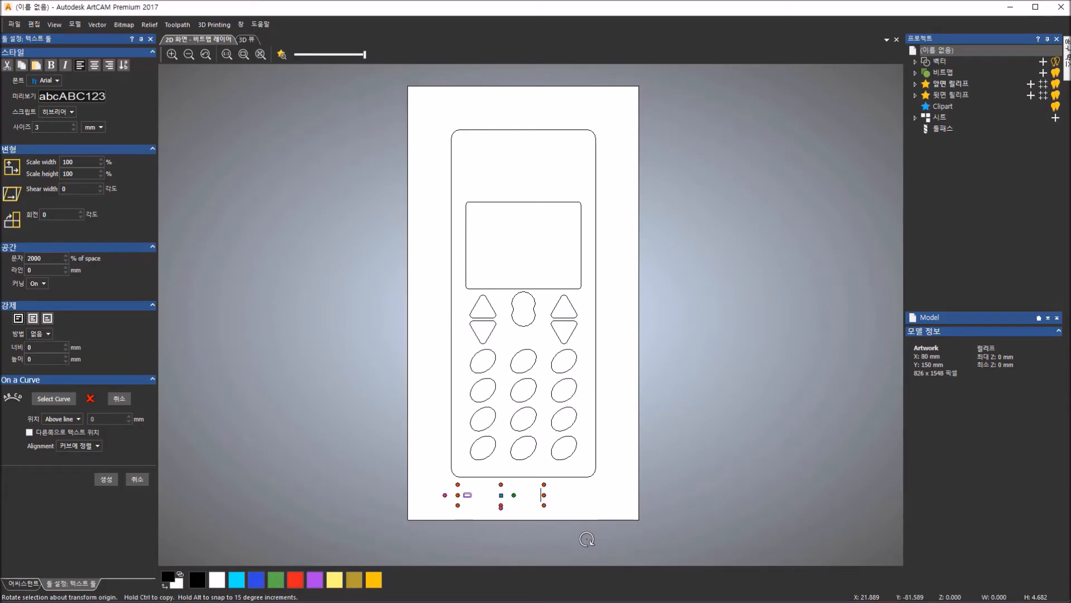
pyautogui.press('BackSpace')
pyautogui.write('AR')
# - Set the character spacing of the whole text to 0 % and complete the wording as ARTCAM VECTOR TEXT
pyautogui.doubleClick(61, 259)
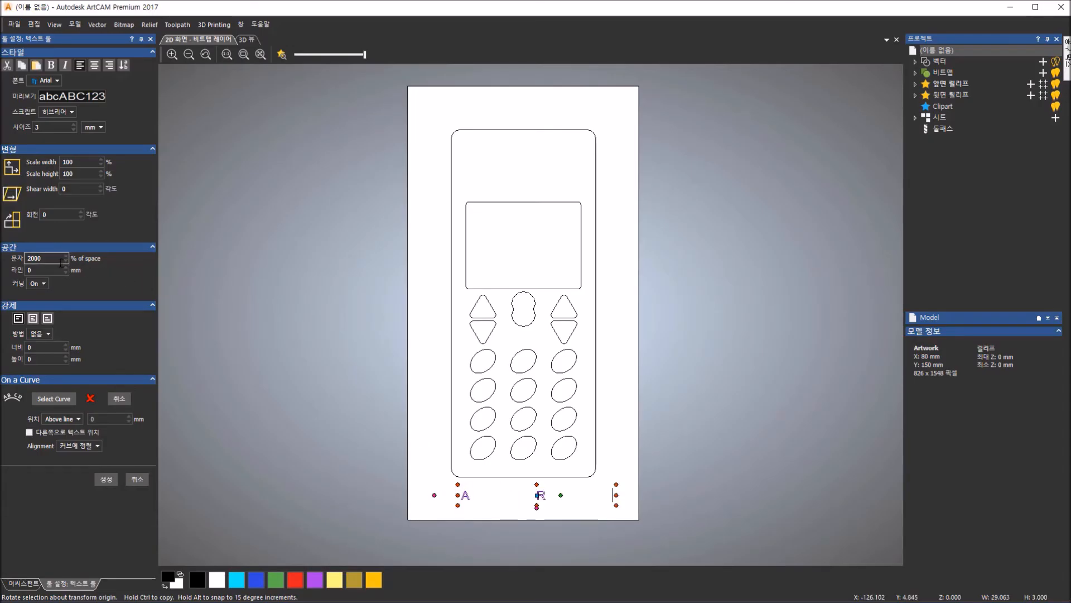
pyautogui.write('0')
pyautogui.press('Tab')
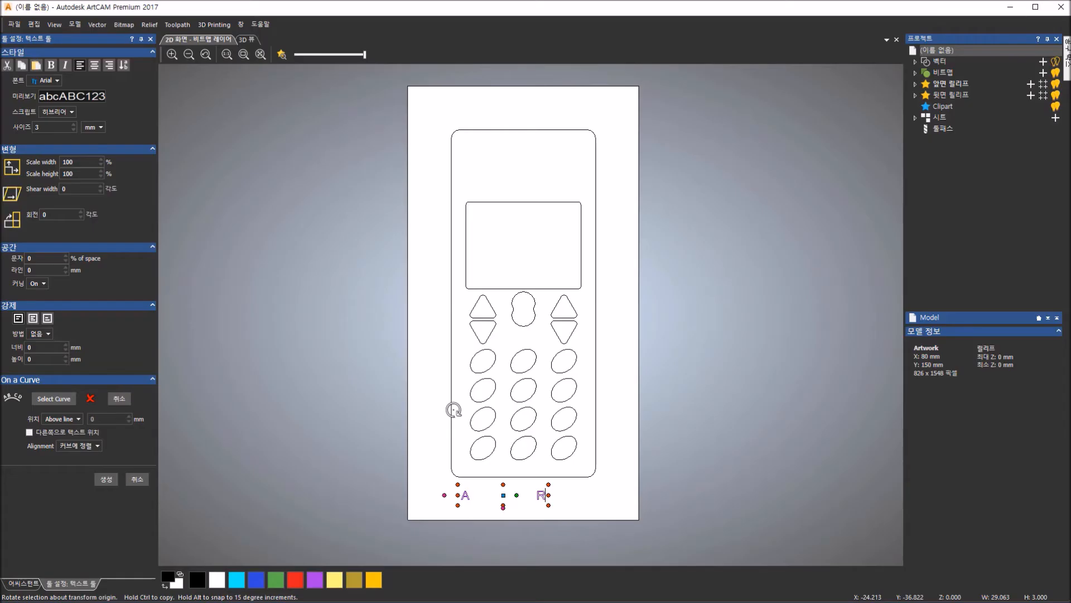
pyautogui.moveTo(544, 499); pyautogui.dragTo(432, 495)
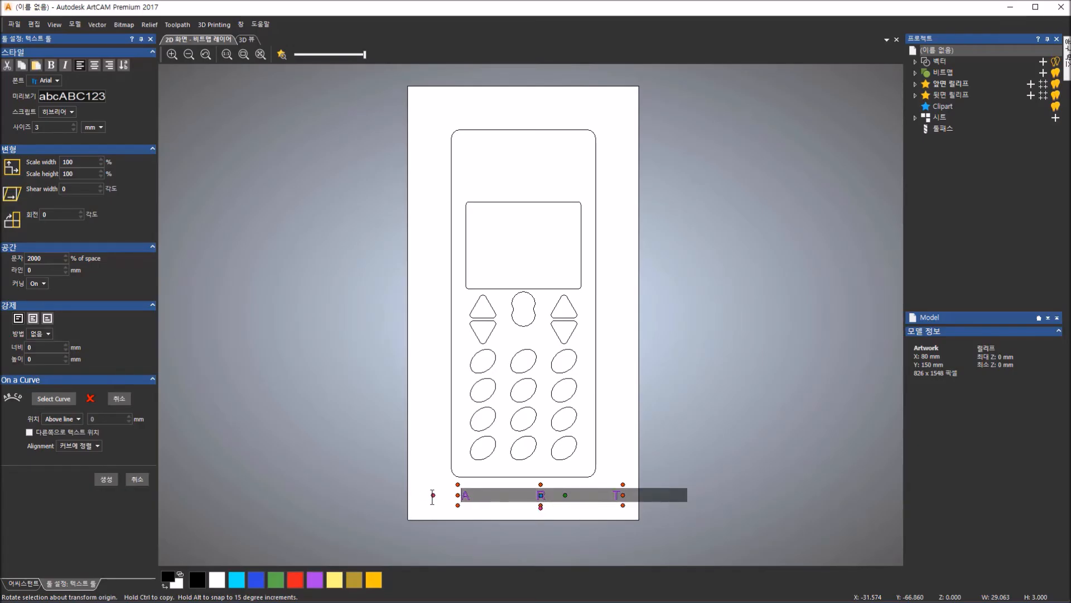
pyautogui.doubleClick(35, 259)
pyautogui.write('0')
pyautogui.press('Return')
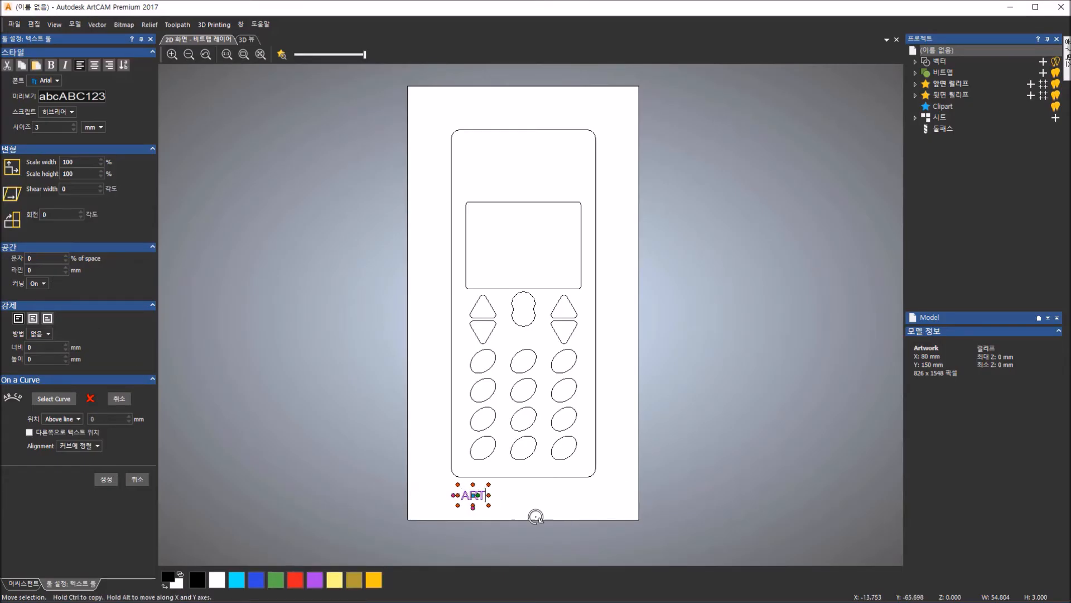
pyautogui.write('CAM VECTOR')
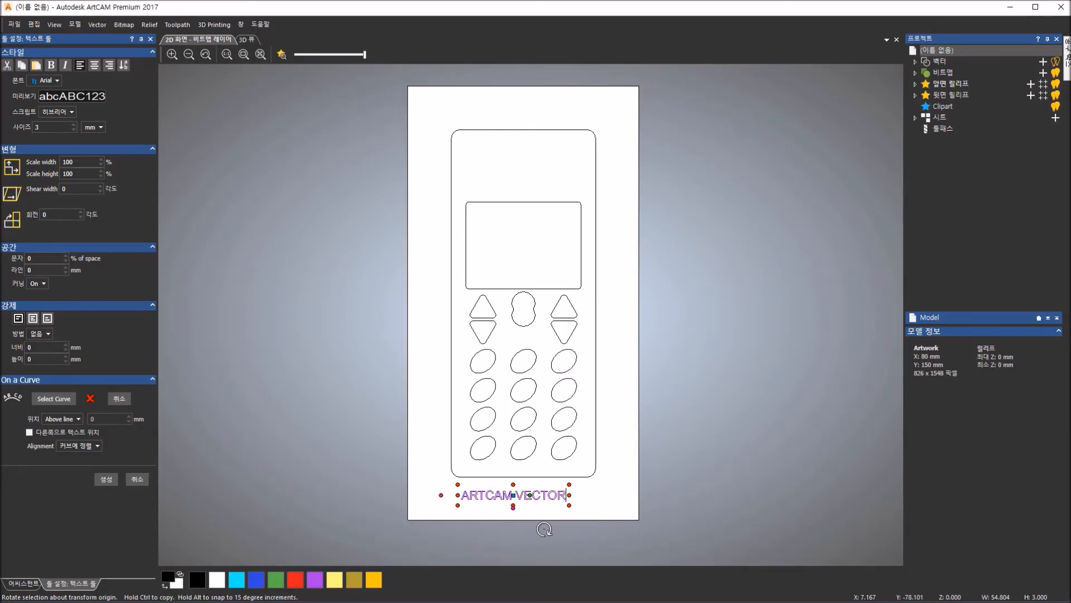
pyautogui.write(' TEXT')
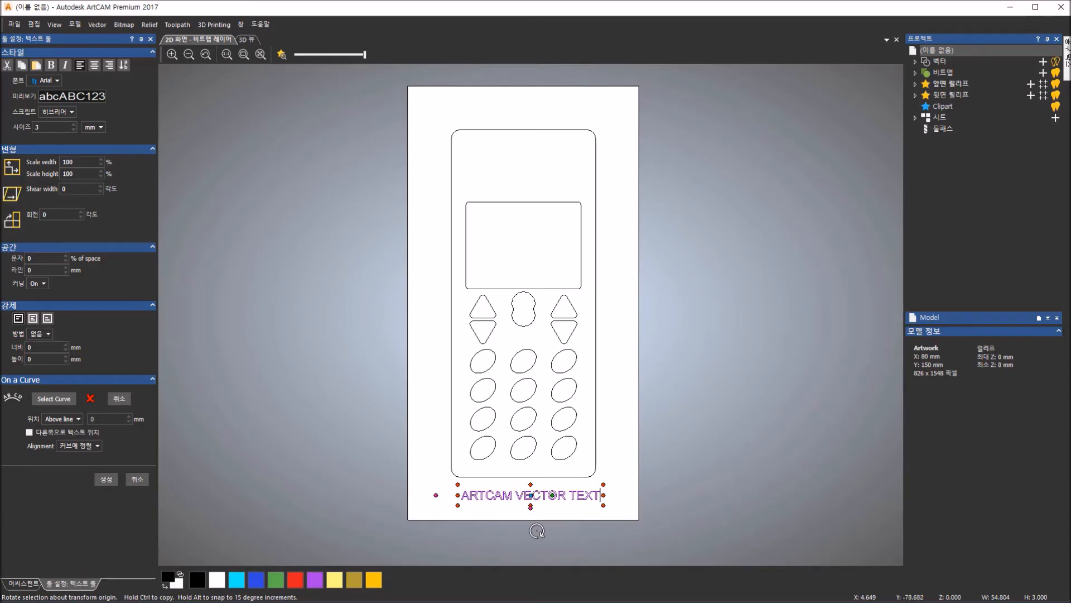
# - Fit the text to the phone's outer rounded rectangle as its curve and shift its start point slightly along the lower-left corner
pyautogui.click(508, 495)
pyautogui.keyDown('shift'); pyautogui.click(453, 475); pyautogui.keyUp('shift')
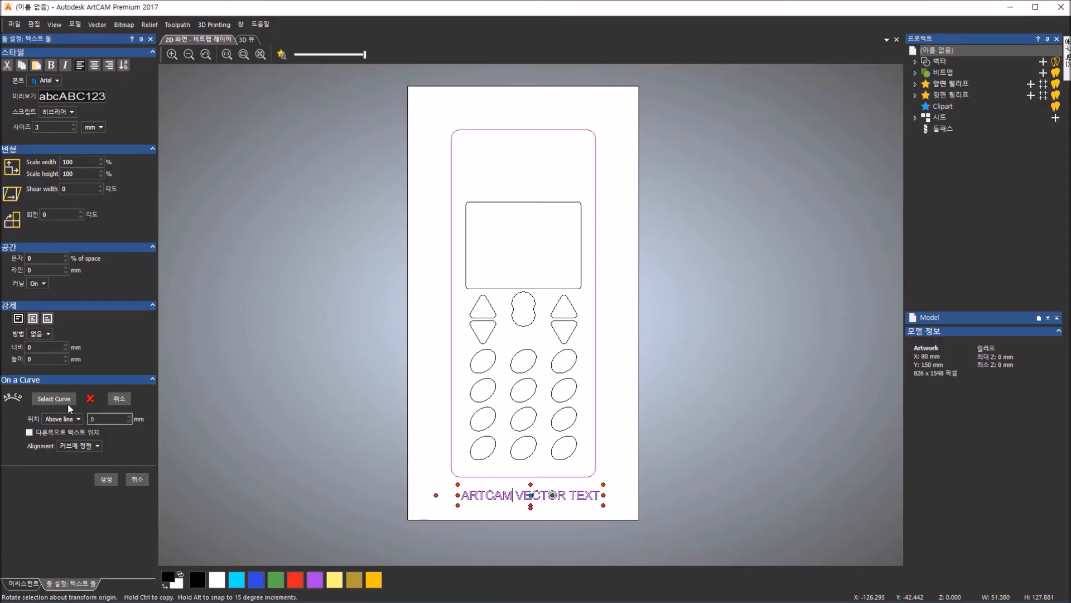
pyautogui.click(43, 400)
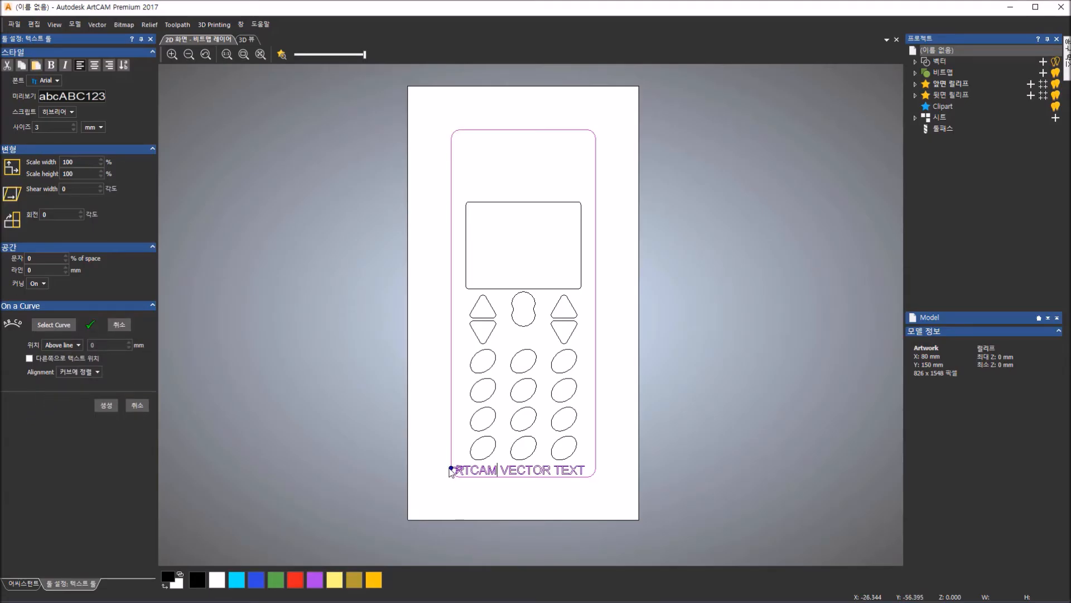
pyautogui.moveTo(450, 469)
pyautogui.mouseDown()
pyautogui.moveTo(445, 452)
pyautogui.moveTo(442, 478)
pyautogui.mouseUp()
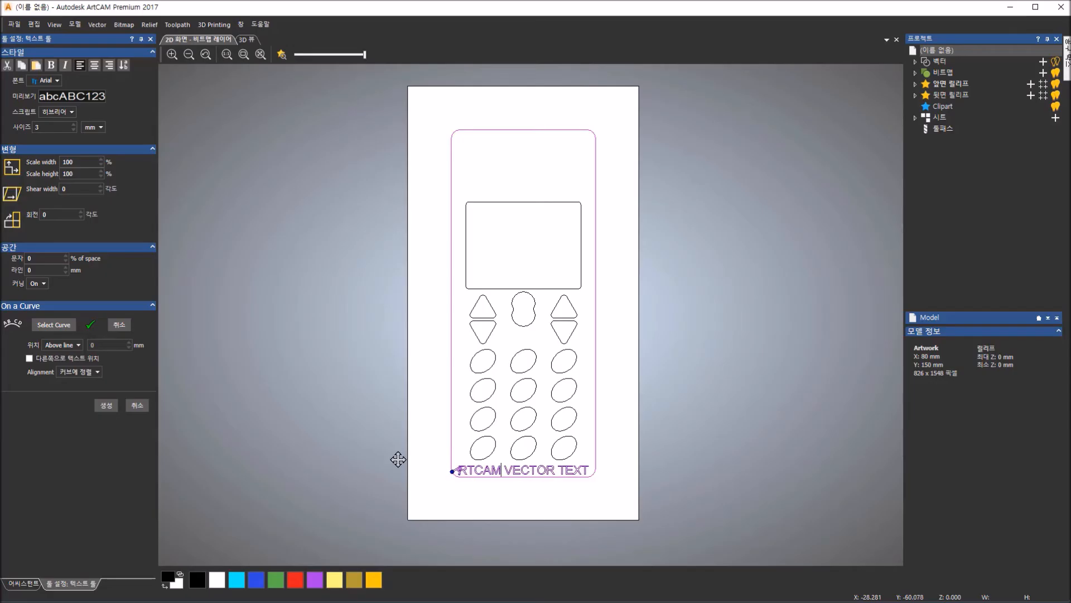
# - Try the Base line, Centre on ascent, Below line and Centre on strikeout positions plus other-side placement, returning to Above line on the original side
pyautogui.click(74, 346)
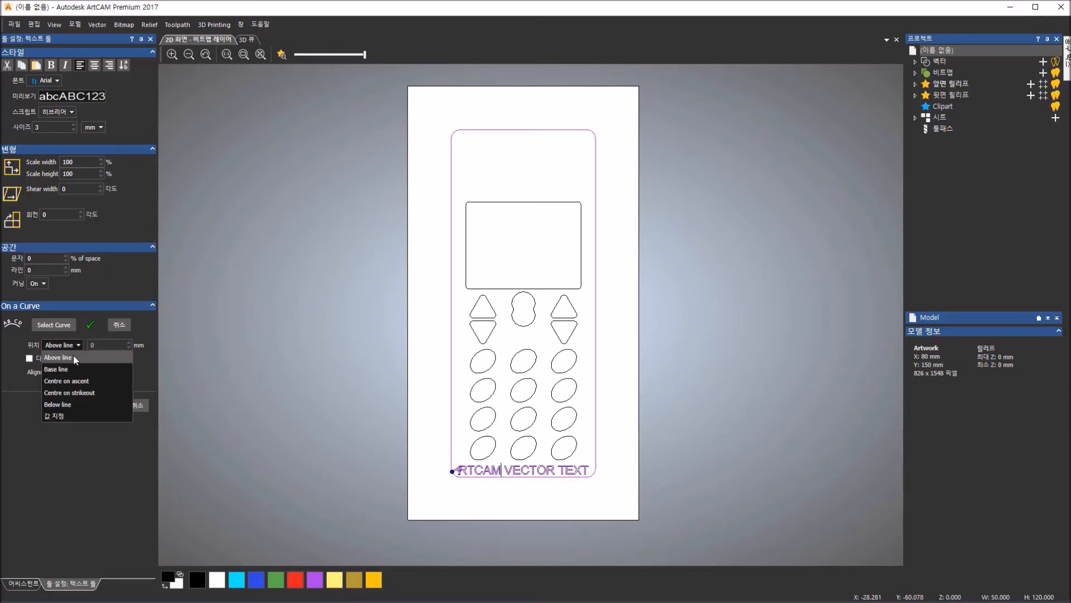
pyautogui.click(75, 369)
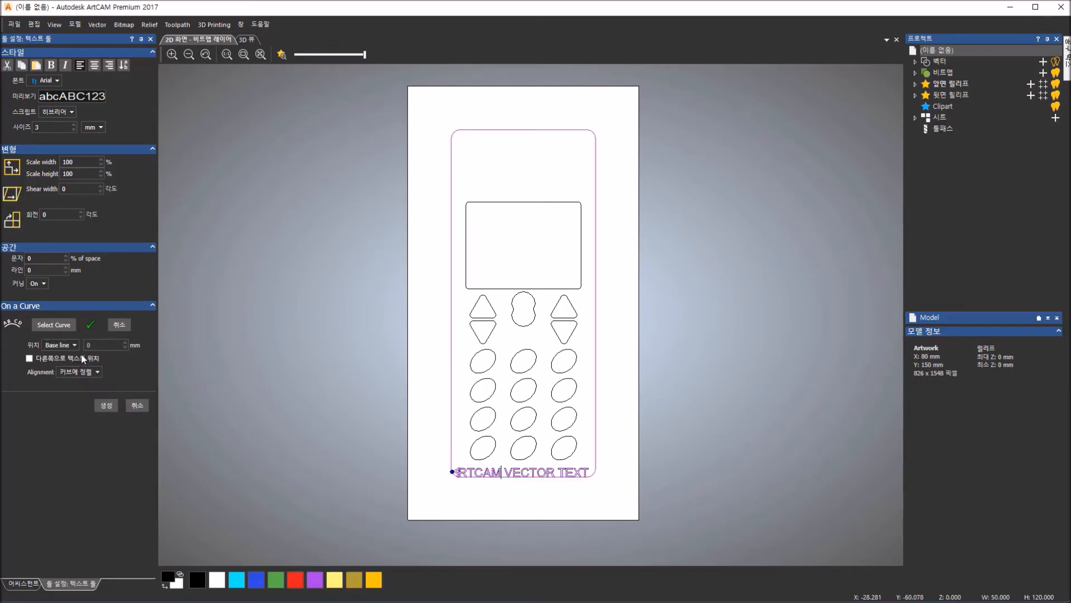
pyautogui.click(76, 346)
pyautogui.click(72, 380)
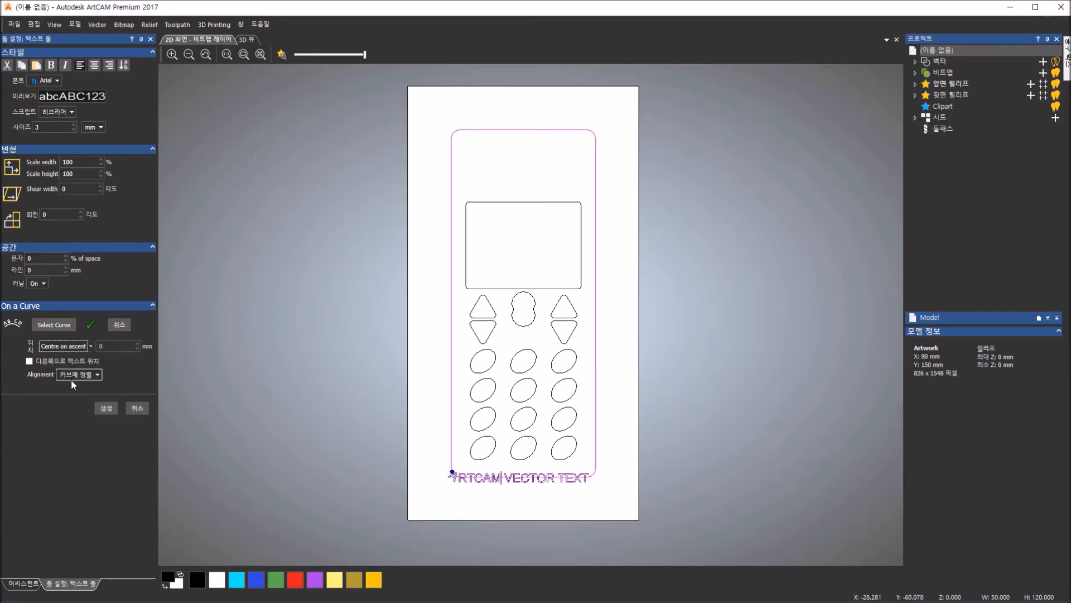
pyautogui.click(86, 350)
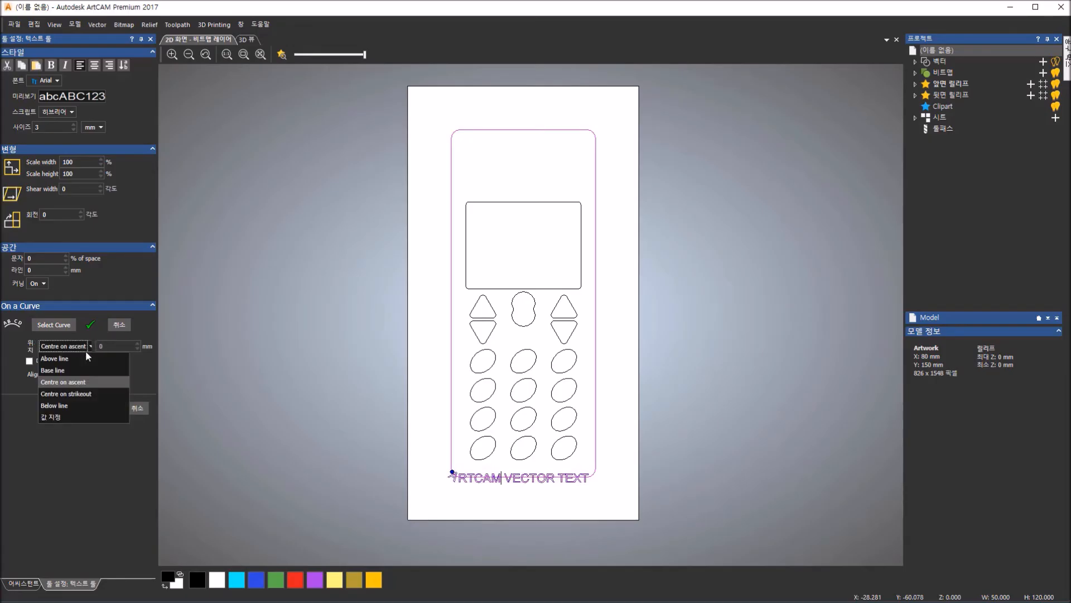
pyautogui.click(79, 403)
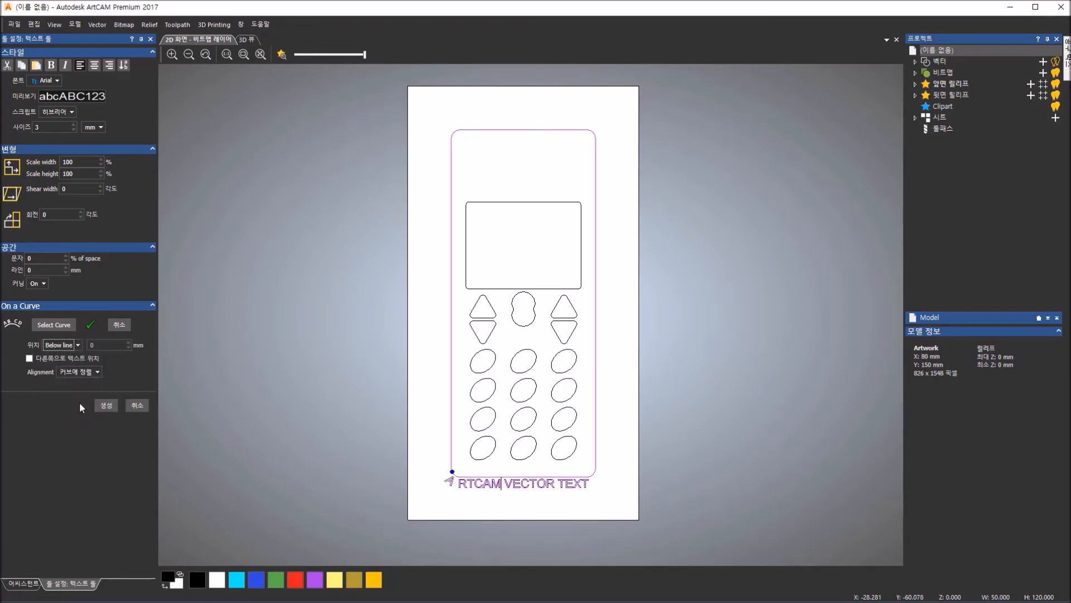
pyautogui.click(78, 343)
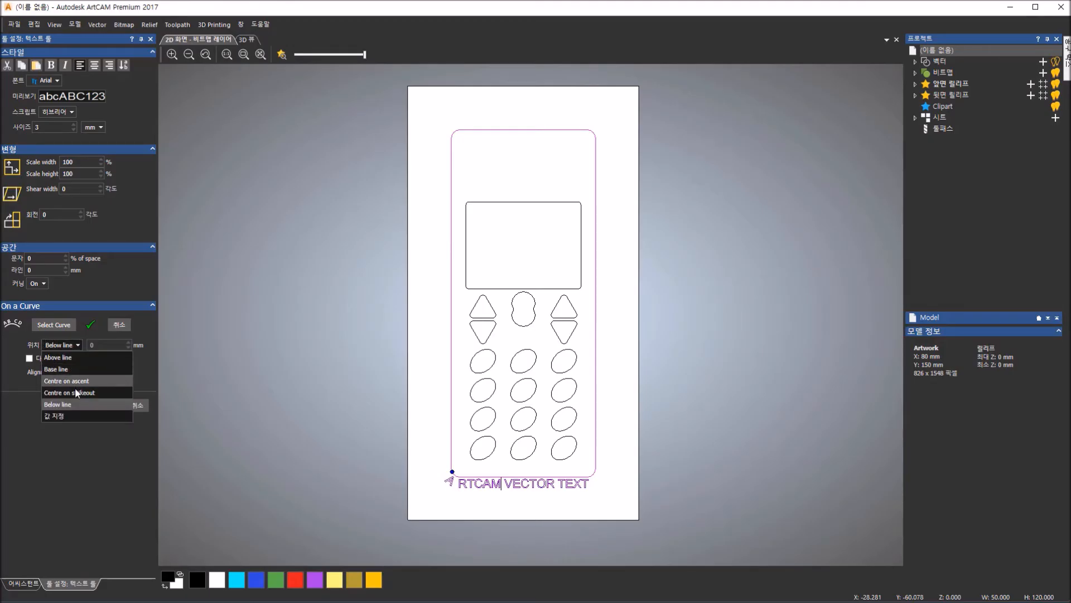
pyautogui.click(75, 389)
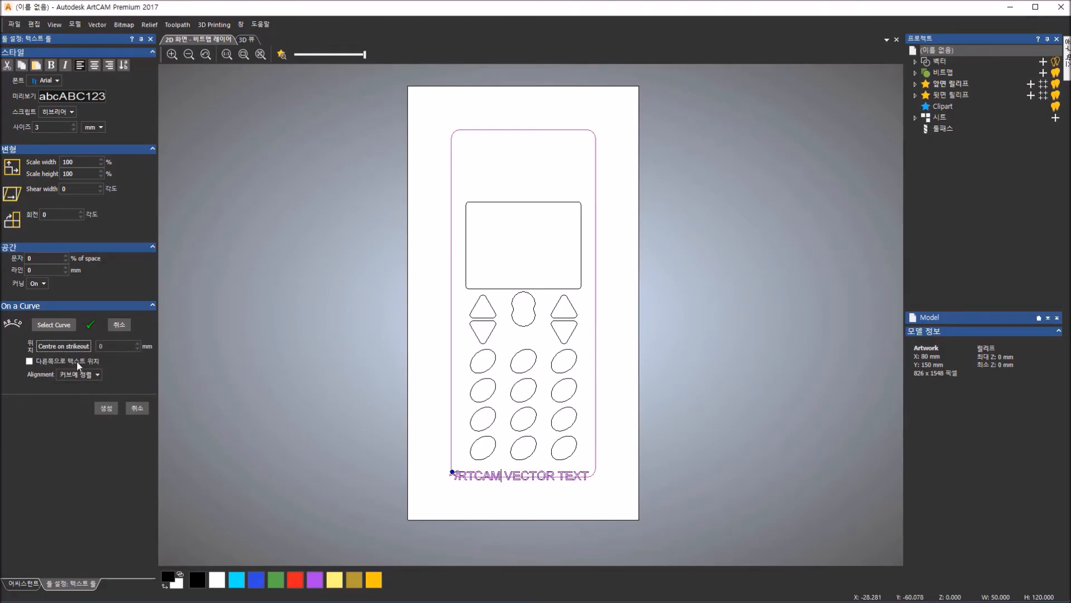
pyautogui.click(78, 346)
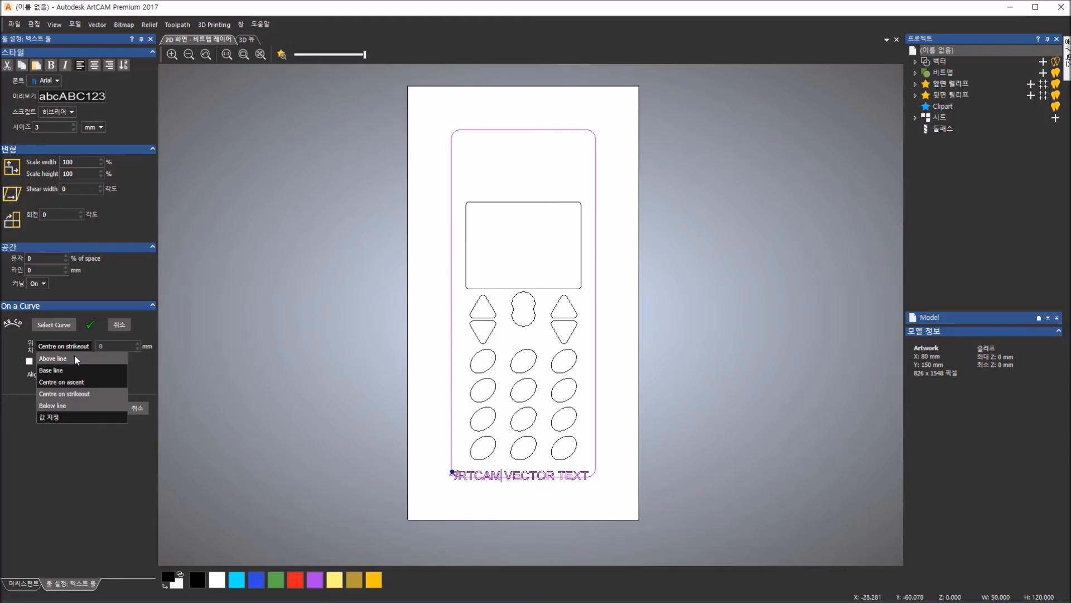
pyautogui.click(74, 358)
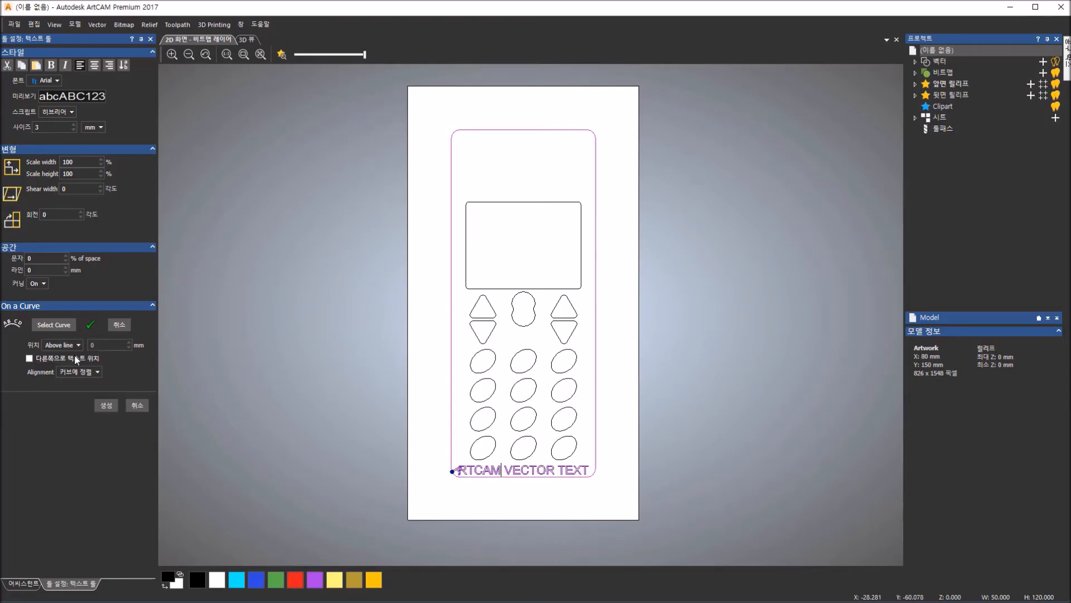
pyautogui.click(29, 358)
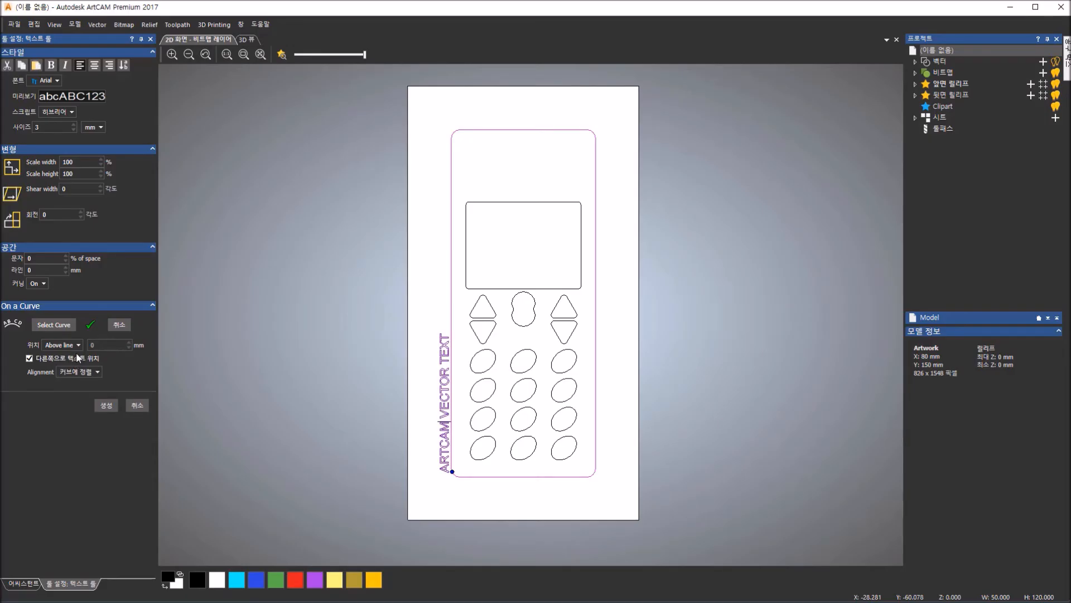
pyautogui.click(75, 357)
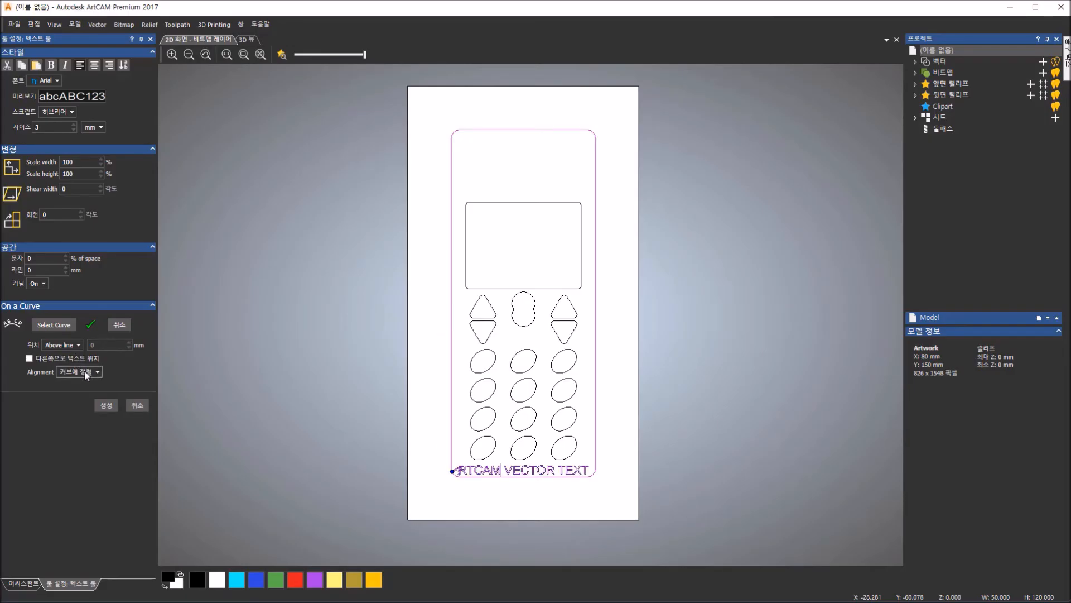
# - Try the 수직 (vertical) alignment with the start point moved up the outline's left edge, and return the alignment to 커브에 정렬
pyautogui.click(100, 371)
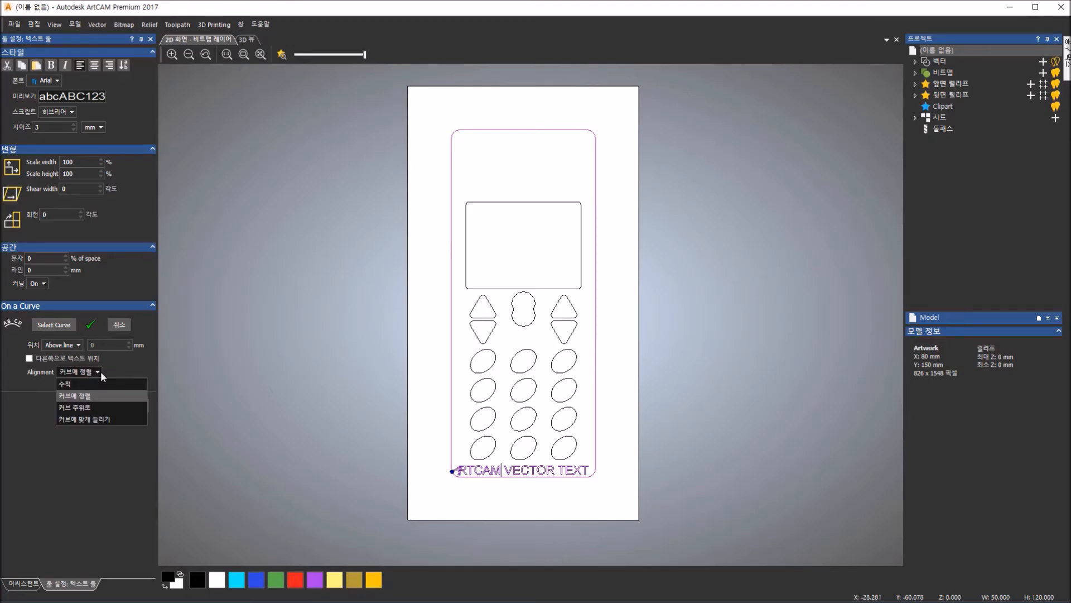
pyautogui.click(101, 382)
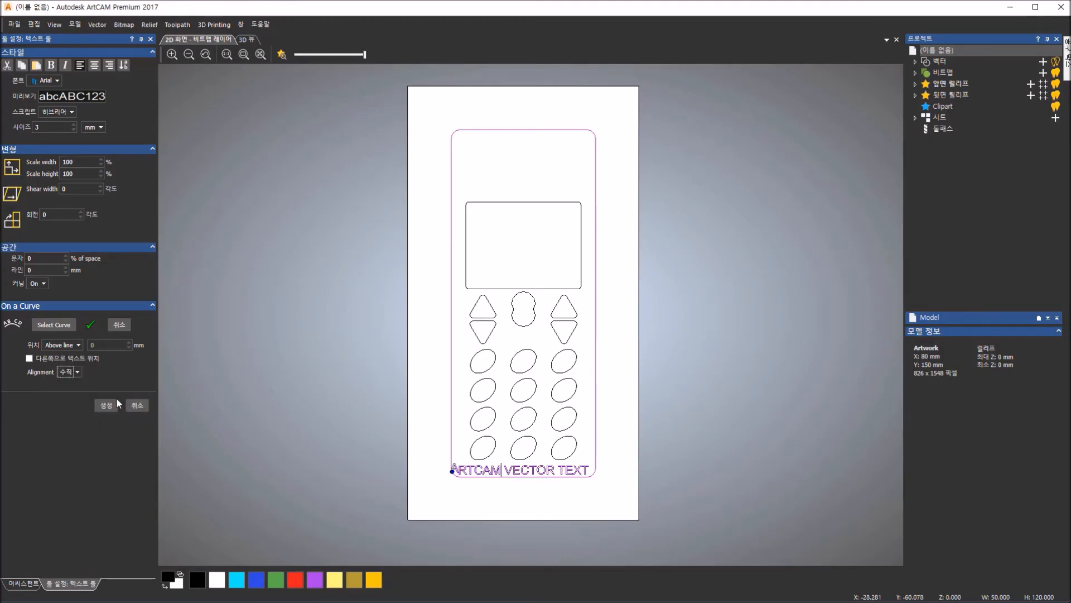
pyautogui.moveTo(450, 471); pyautogui.dragTo(437, 436)
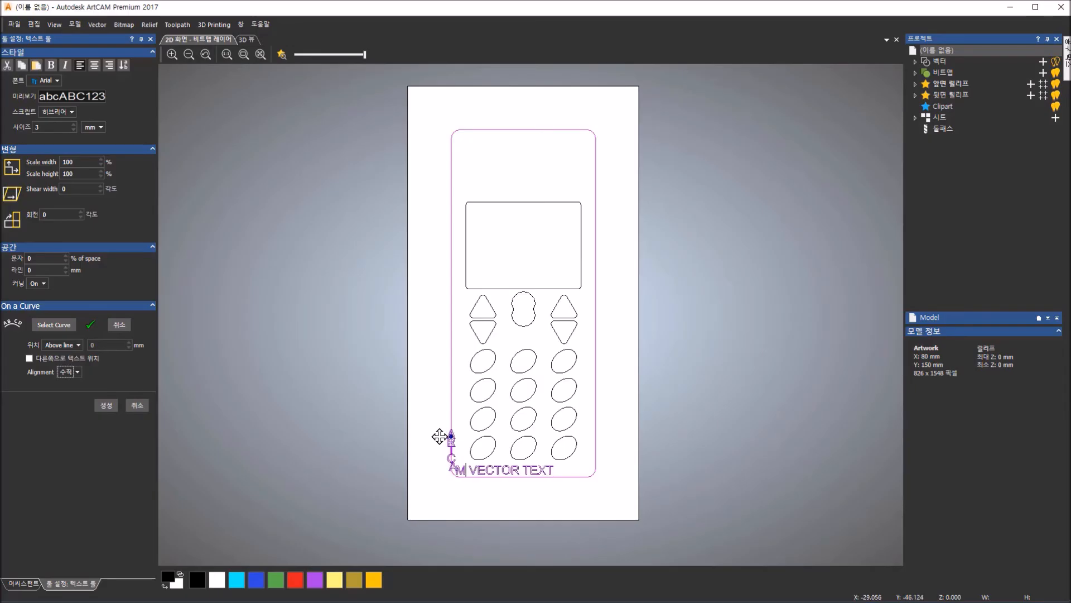
pyautogui.click(69, 371)
pyautogui.click(75, 396)
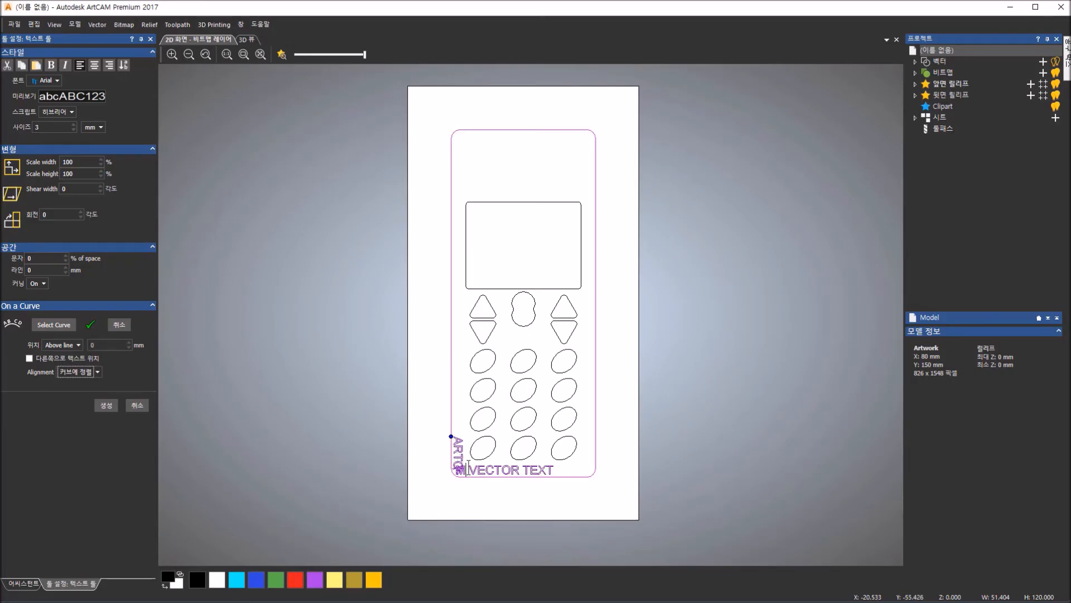
# - Try the 커브 주위로 and 커브에 맞게 늘리기 alignments on the curve text, and return the alignment to 커브에 정렬
pyautogui.scroll(4, 473, 490)
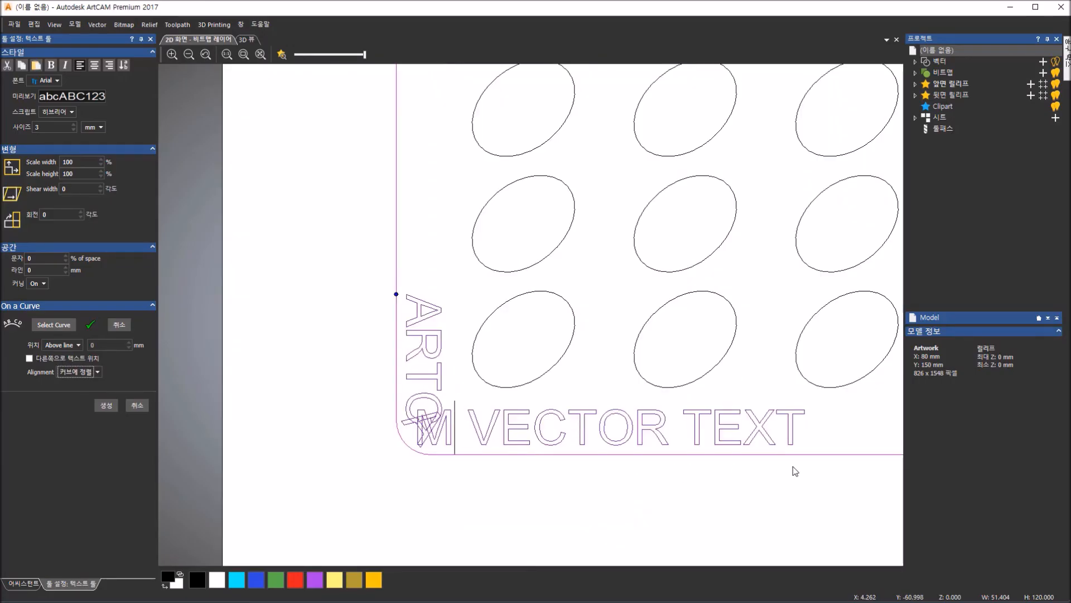
pyautogui.click(95, 371)
pyautogui.click(91, 407)
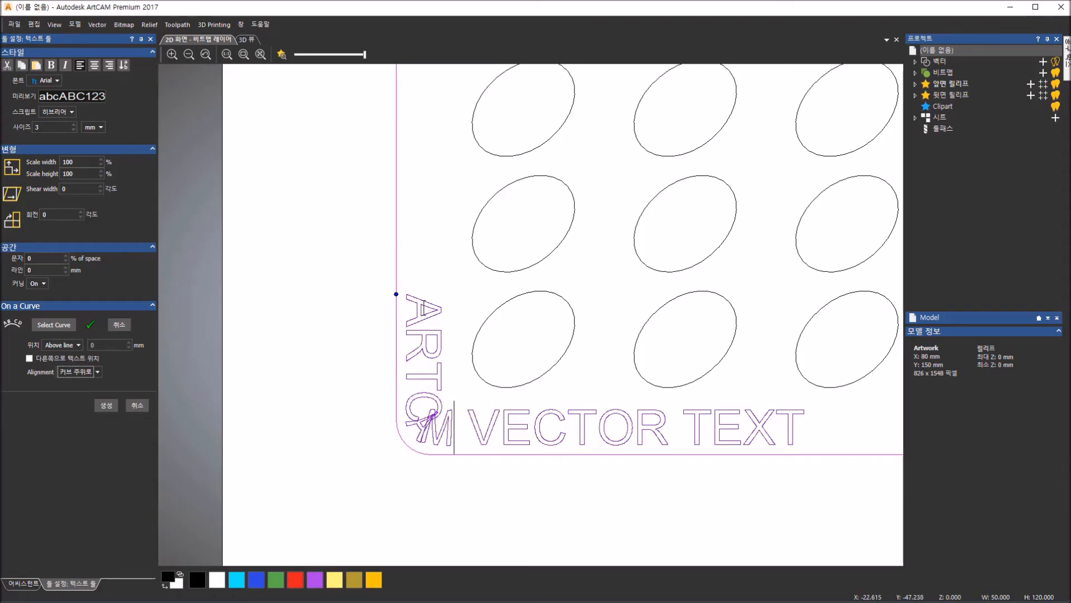
pyautogui.click(98, 371)
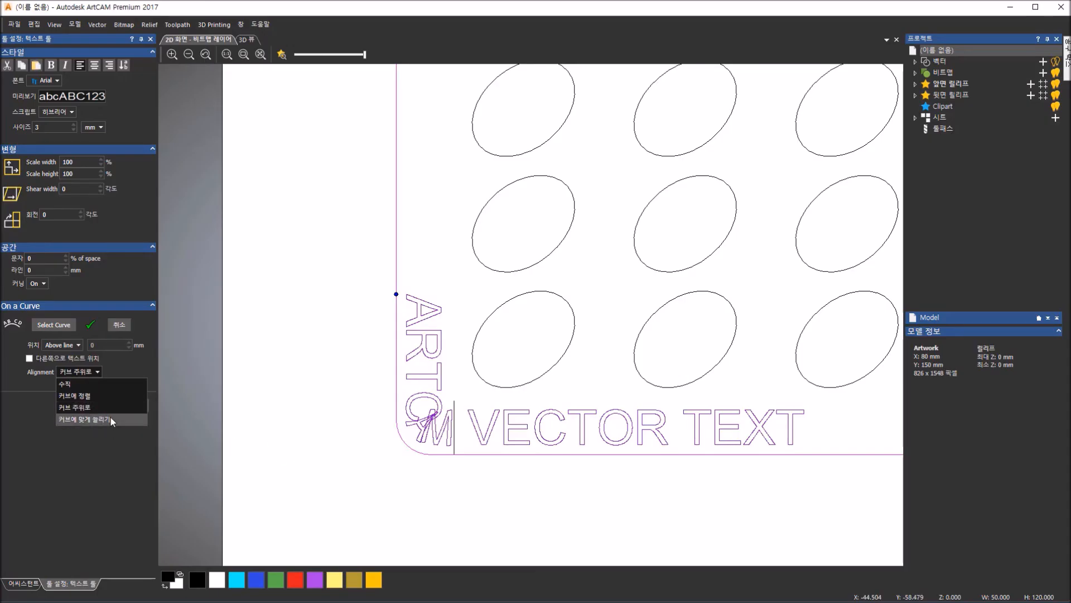
pyautogui.click(96, 418)
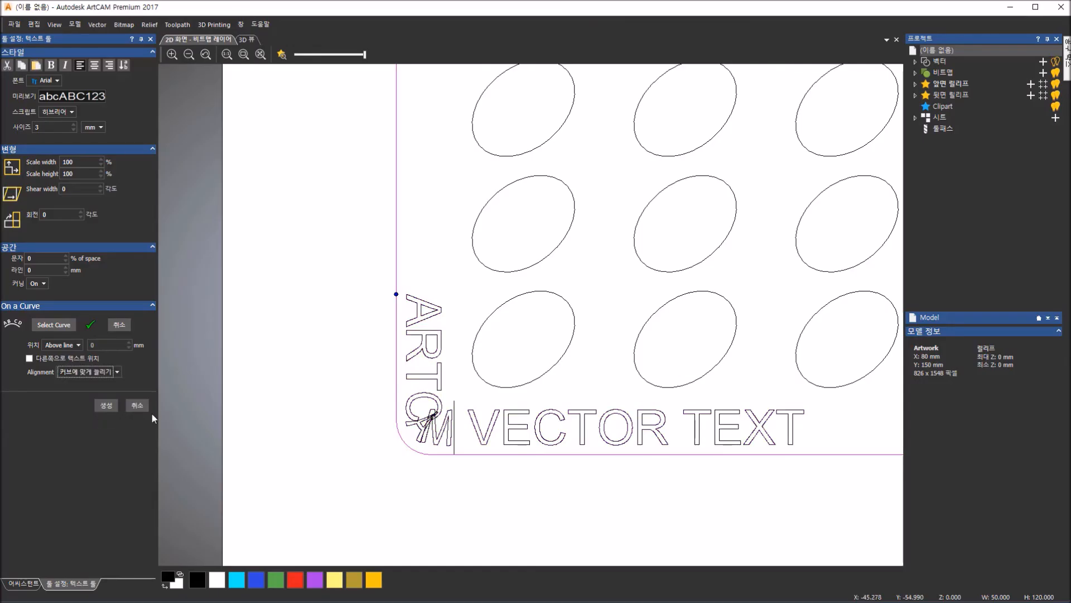
pyautogui.scroll(-2, 330, 417)
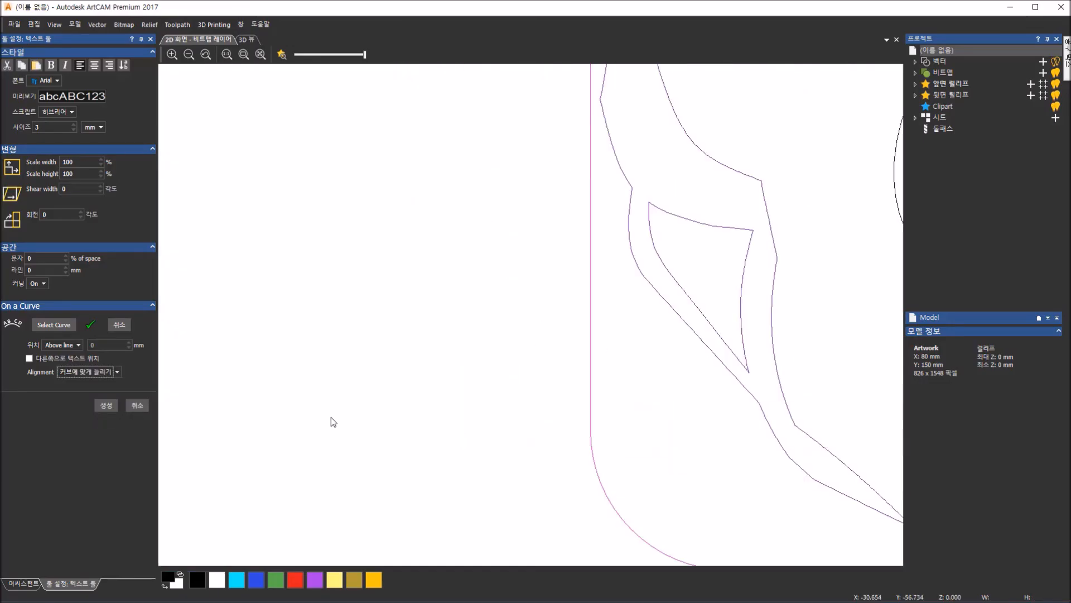
pyautogui.scroll(-3, 330, 416)
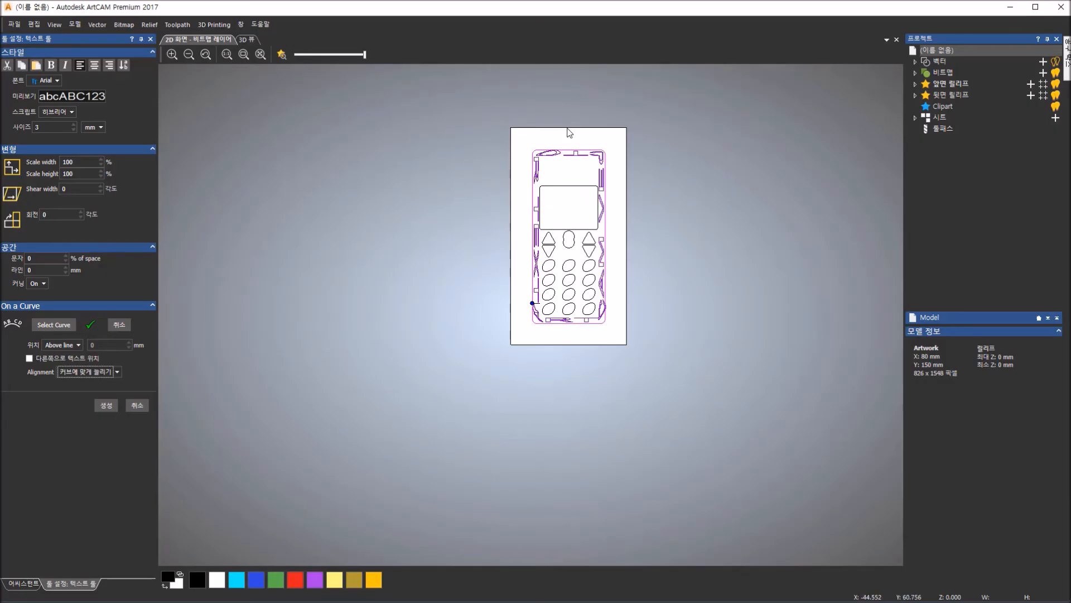
pyautogui.click(71, 370)
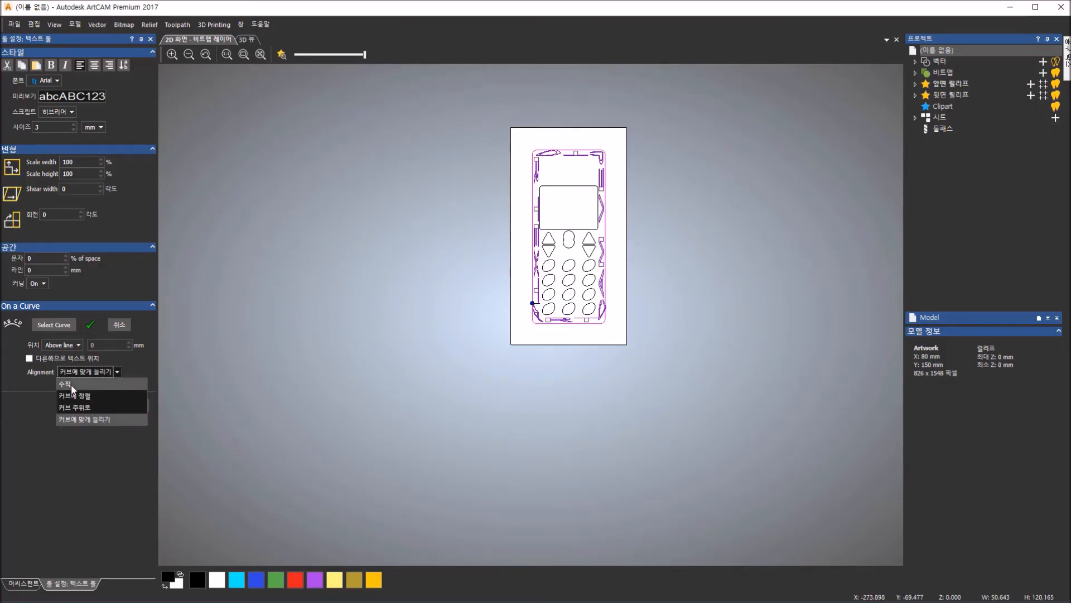
pyautogui.click(71, 395)
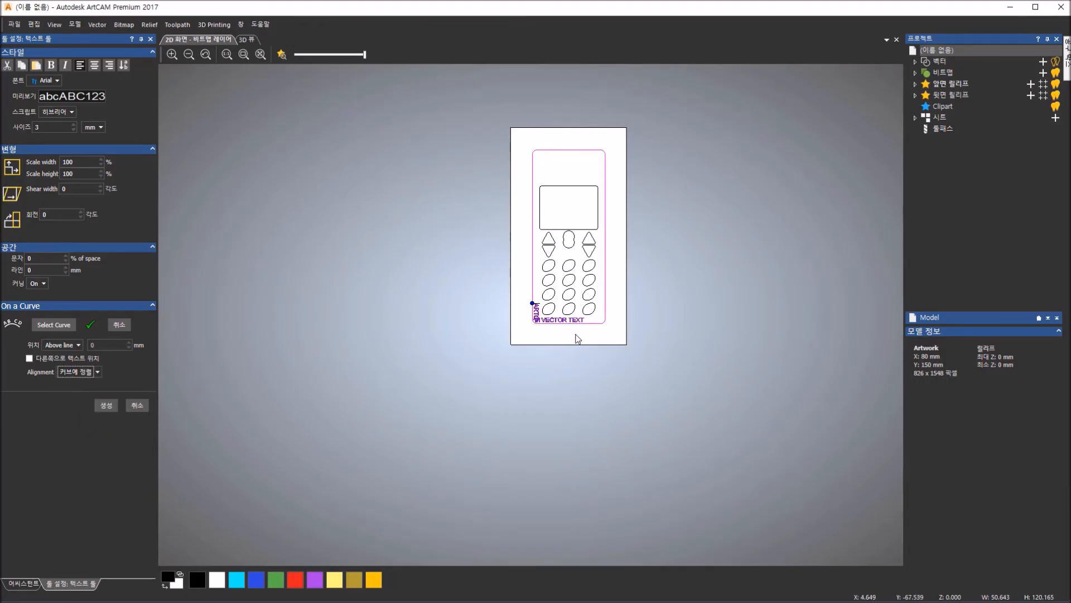
# - Set the character spacing of the space and the letter V following ARTCAM to 2000 % of space
pyautogui.scroll(-1, 577, 335)
pyautogui.scroll(5, 577, 335)
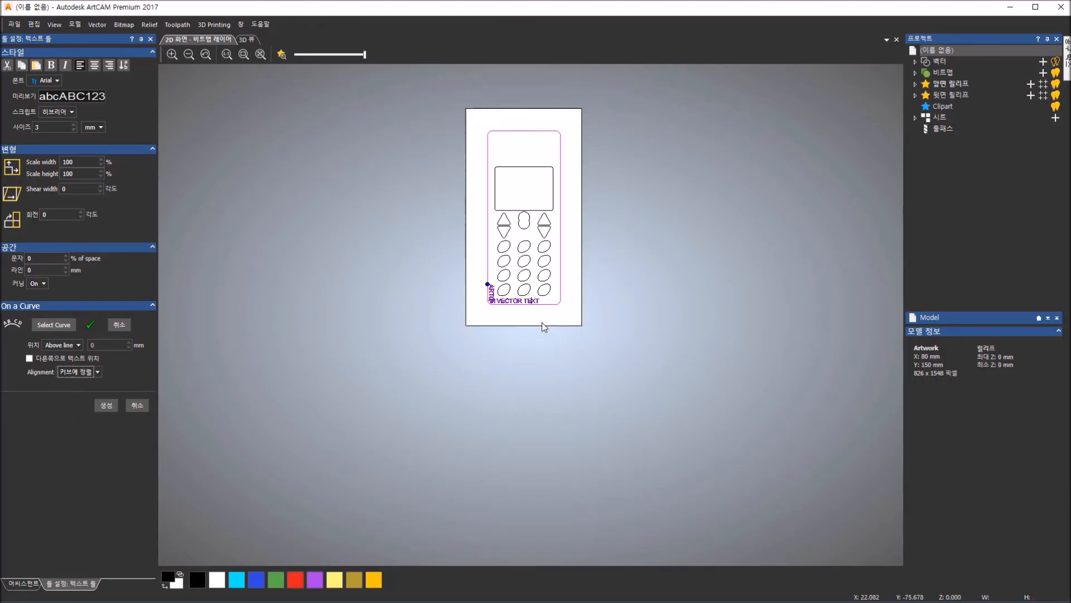
pyautogui.moveTo(374, 237); pyautogui.dragTo(357, 238)
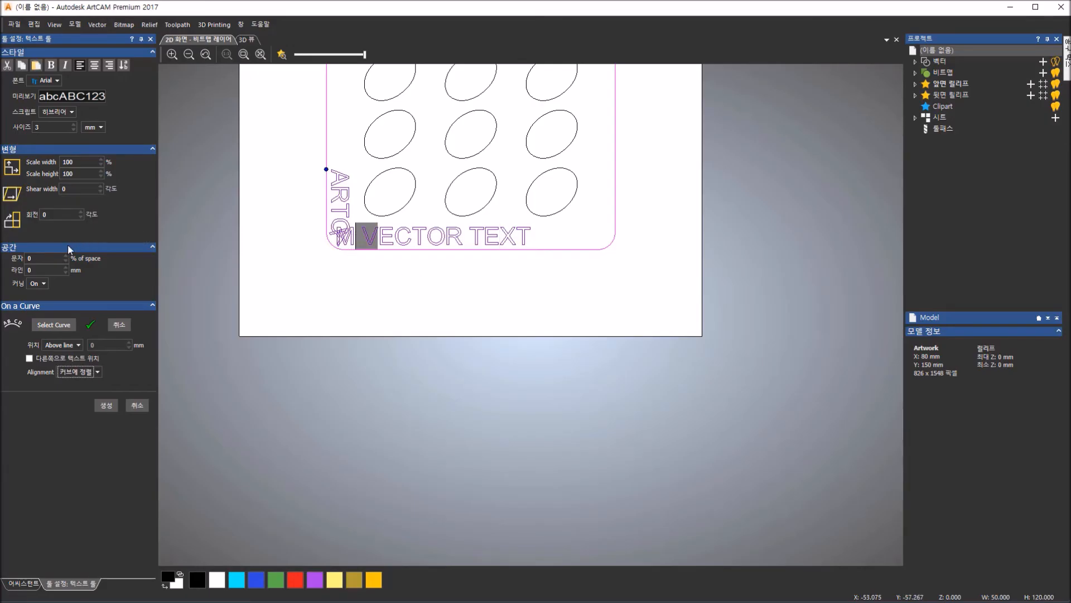
pyautogui.doubleClick(48, 259)
pyautogui.write('22')
pyautogui.press('BackSpace')
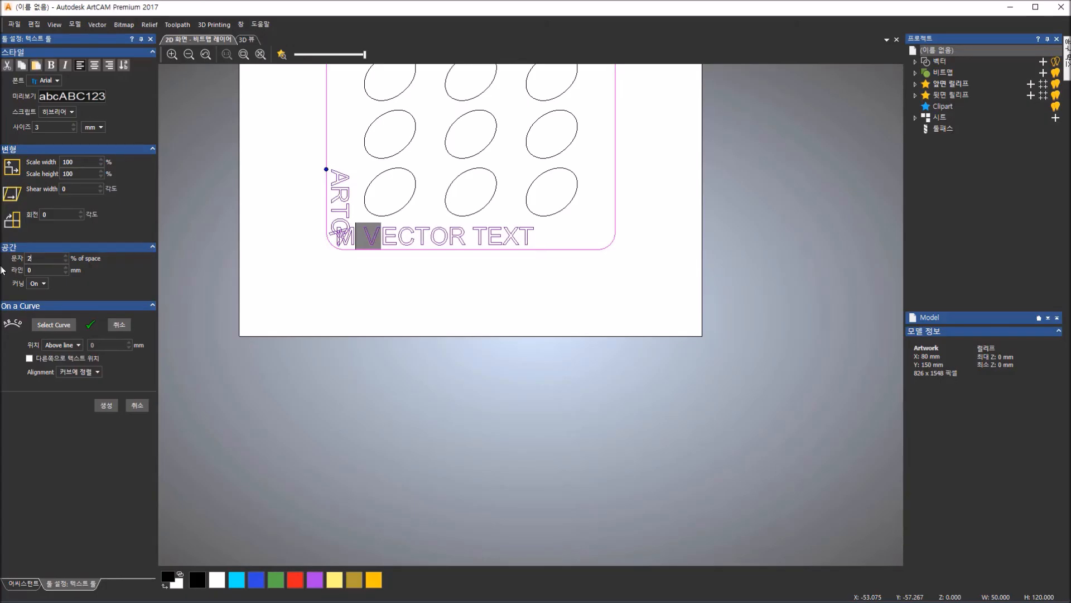
pyautogui.write('000')
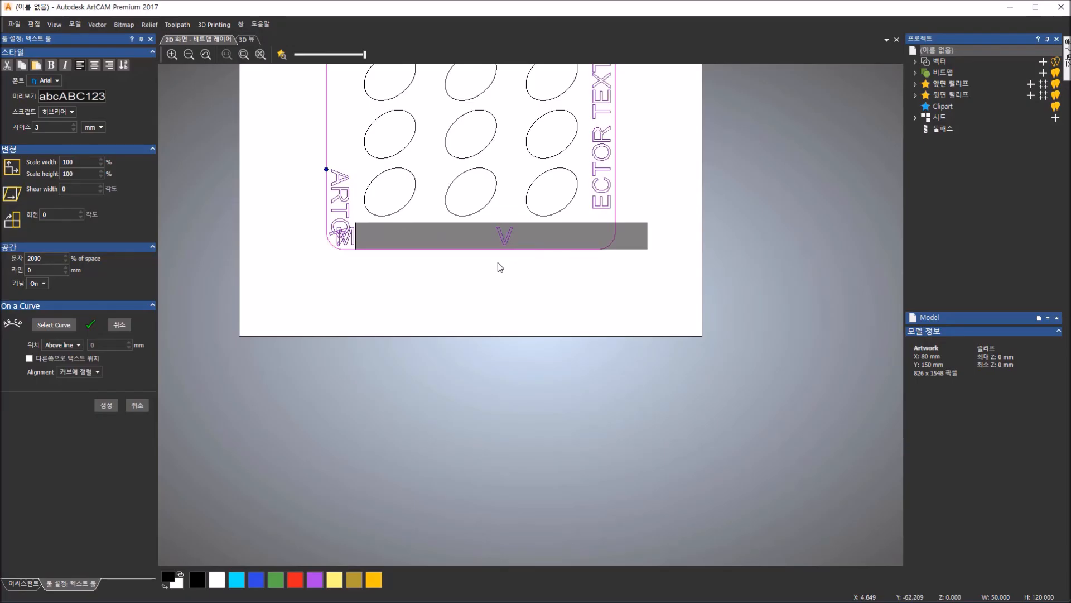
# - Set the character spacing of the letters VE to 0 % and move the text's start point further up the outline's left edge
pyautogui.click(498, 263)
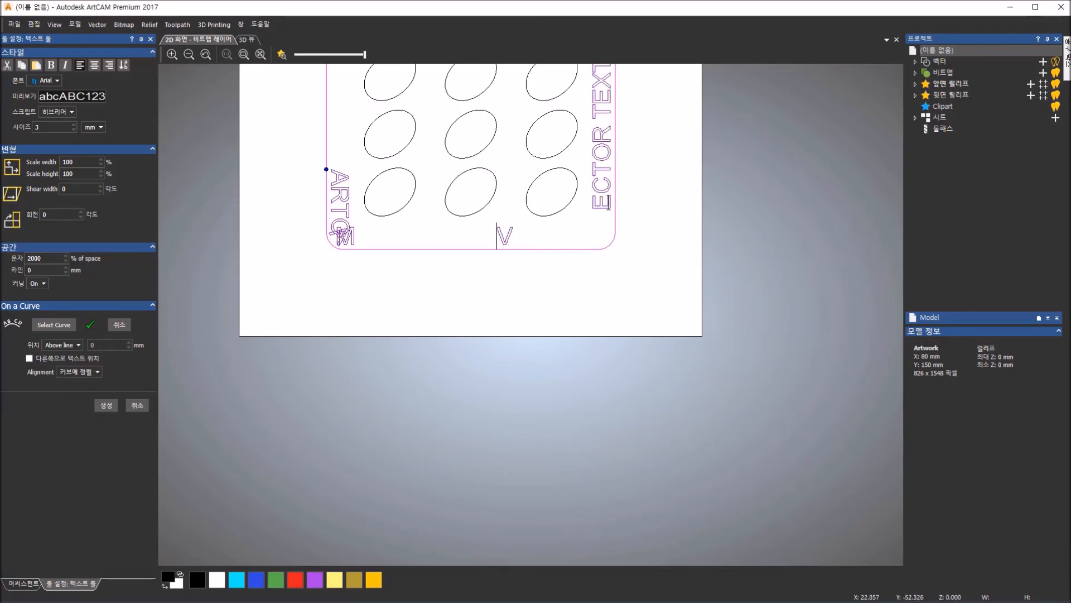
pyautogui.moveTo(554, 231); pyautogui.dragTo(510, 241)
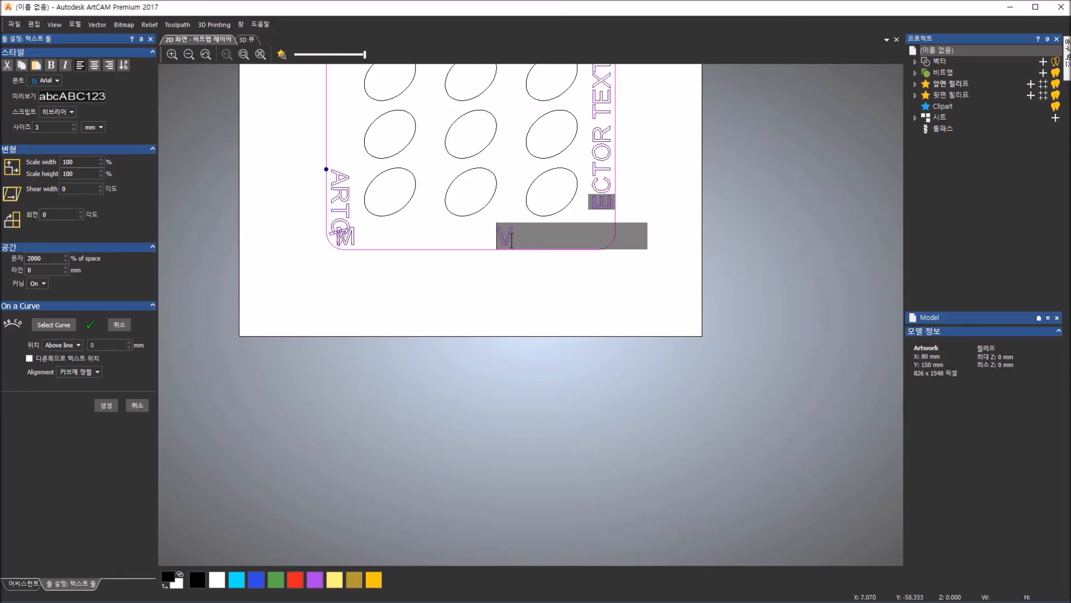
pyautogui.doubleClick(45, 258)
pyautogui.write('0')
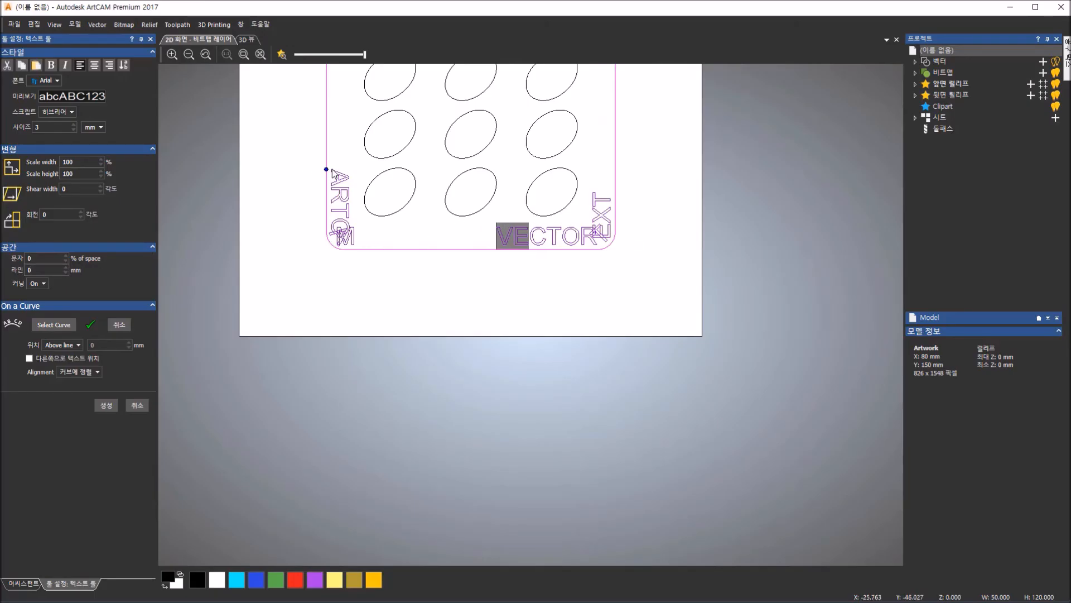
pyautogui.moveTo(325, 169); pyautogui.dragTo(331, 73)
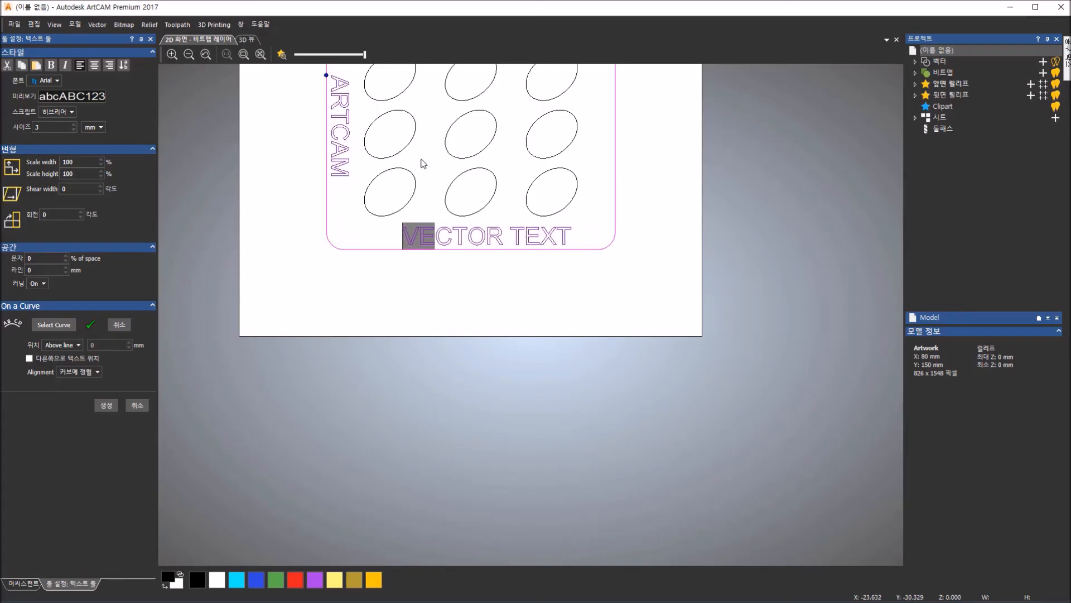
# - Set the character spacing of the space between VECTOR and TEXT to 2000 % and shift the start point slightly down the left edge
pyautogui.click(512, 239)
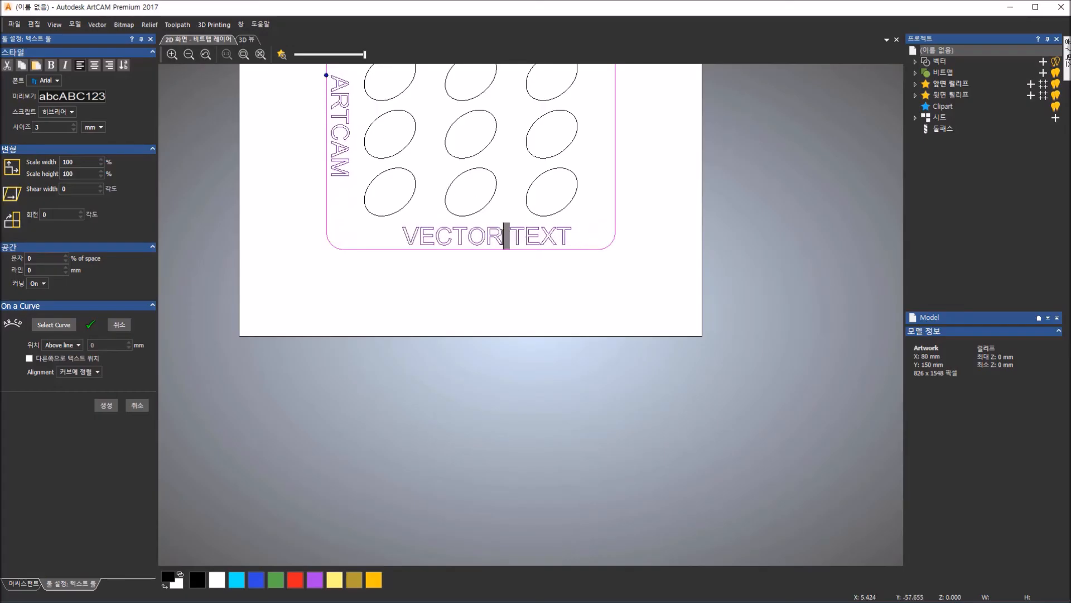
pyautogui.doubleClick(31, 259)
pyautogui.write('2000')
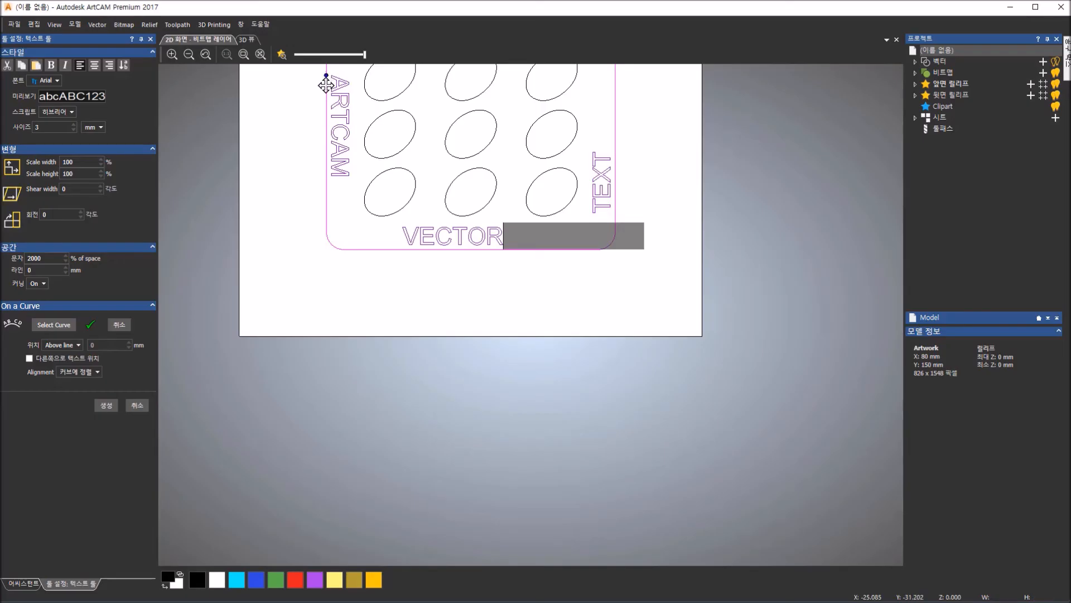
pyautogui.moveTo(326, 80); pyautogui.dragTo(326, 86)
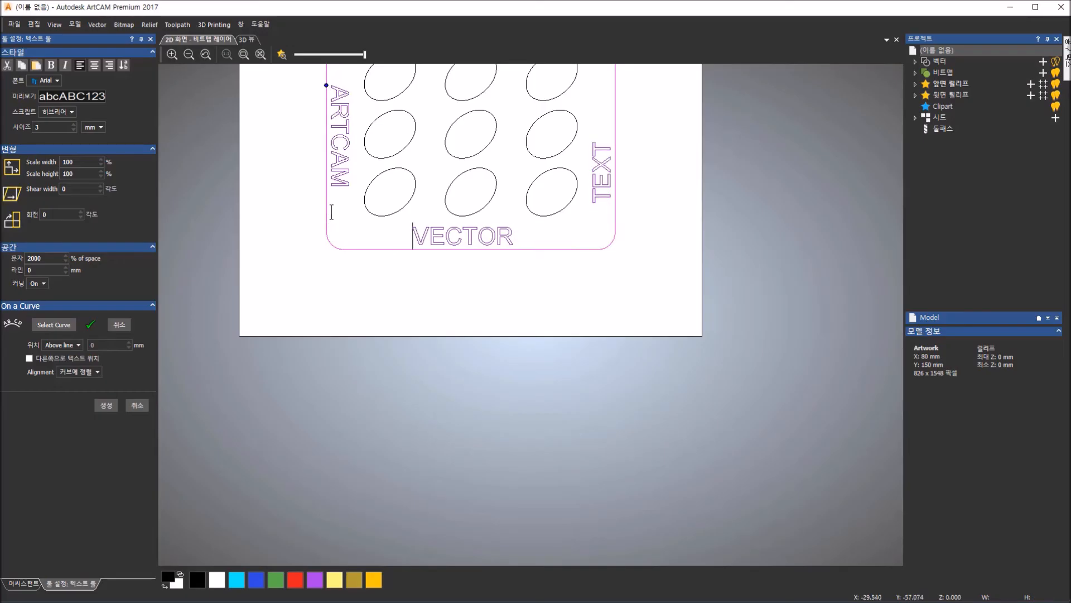
pyautogui.scroll(2, 360, 184)
pyautogui.scroll(-2, 359, 183)
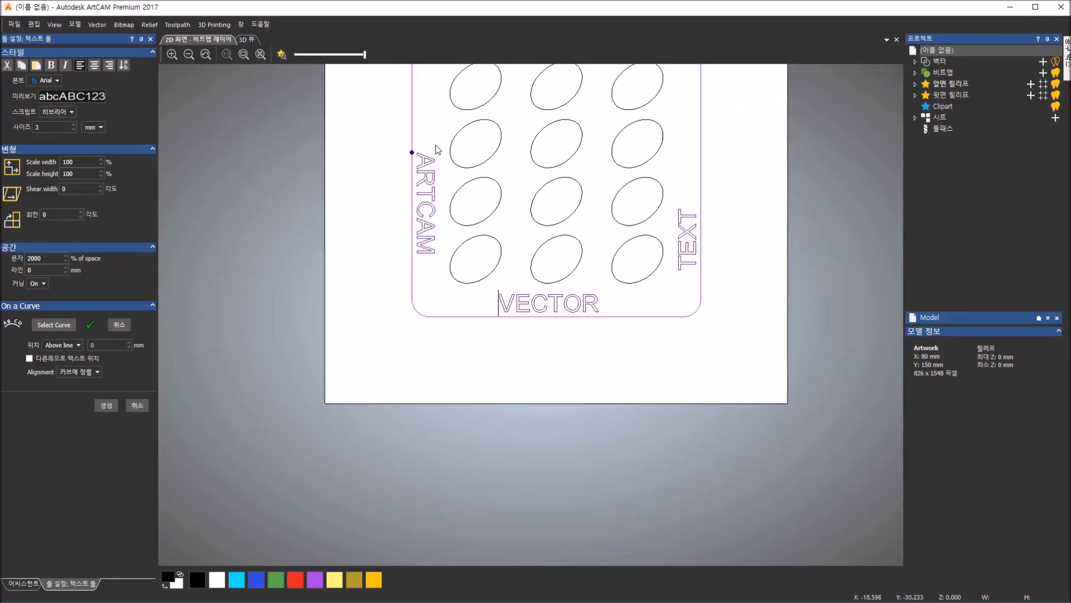
# - Try several start positions for the curve text along the outline's left edge, and discard the text
pyautogui.moveTo(413, 151)
pyautogui.mouseDown()
pyautogui.moveTo(412, 169)
pyautogui.moveTo(411, 144)
pyautogui.mouseUp()
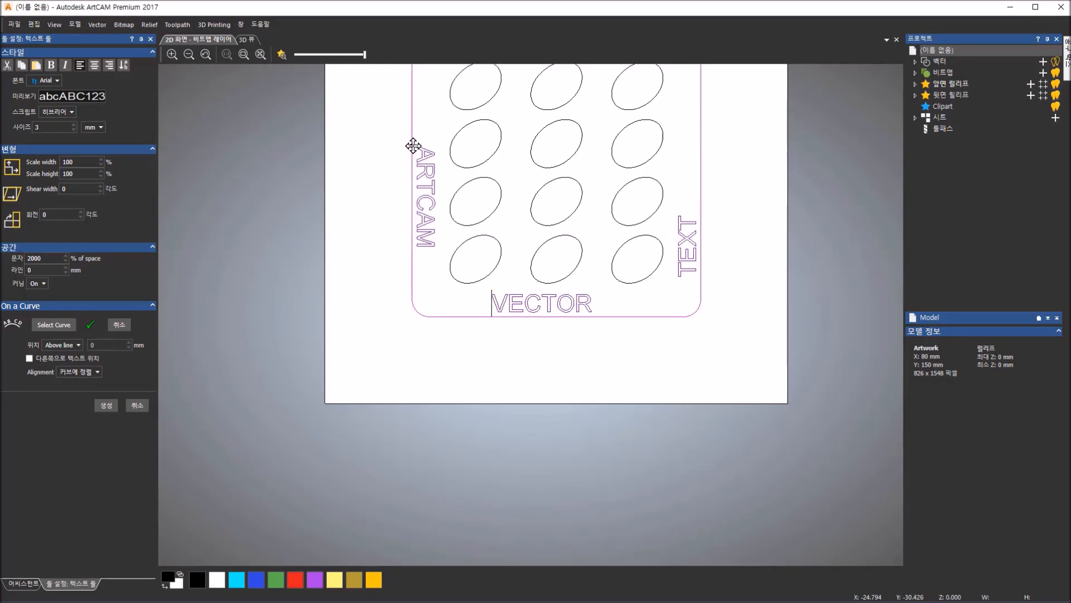
pyautogui.moveTo(411, 181); pyautogui.dragTo(412, 196)
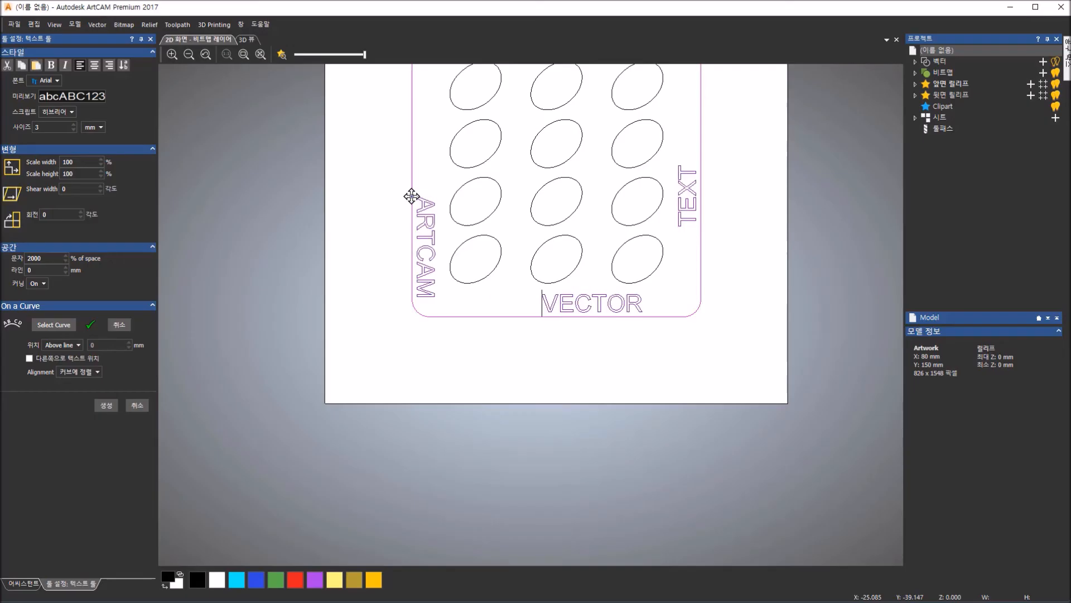
pyautogui.click(412, 168)
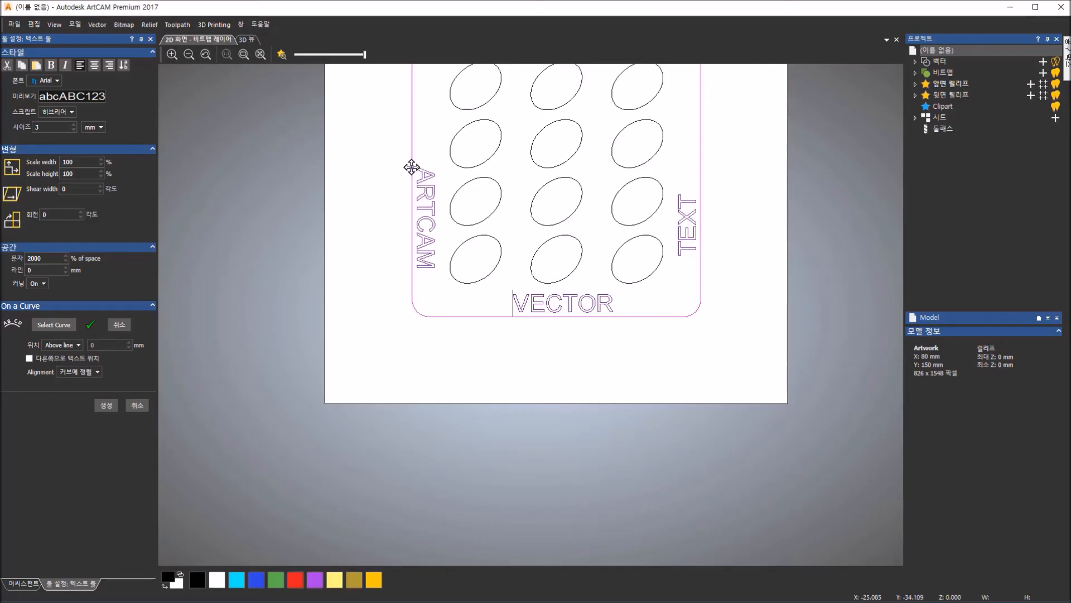
pyautogui.click(409, 167)
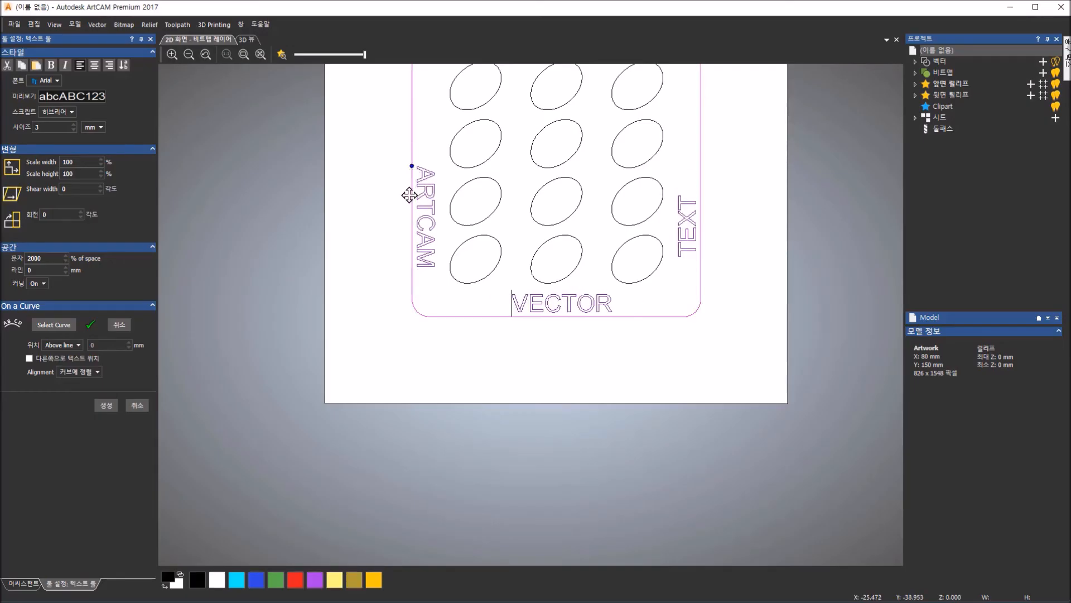
pyautogui.click(409, 195)
pyautogui.click(409, 170)
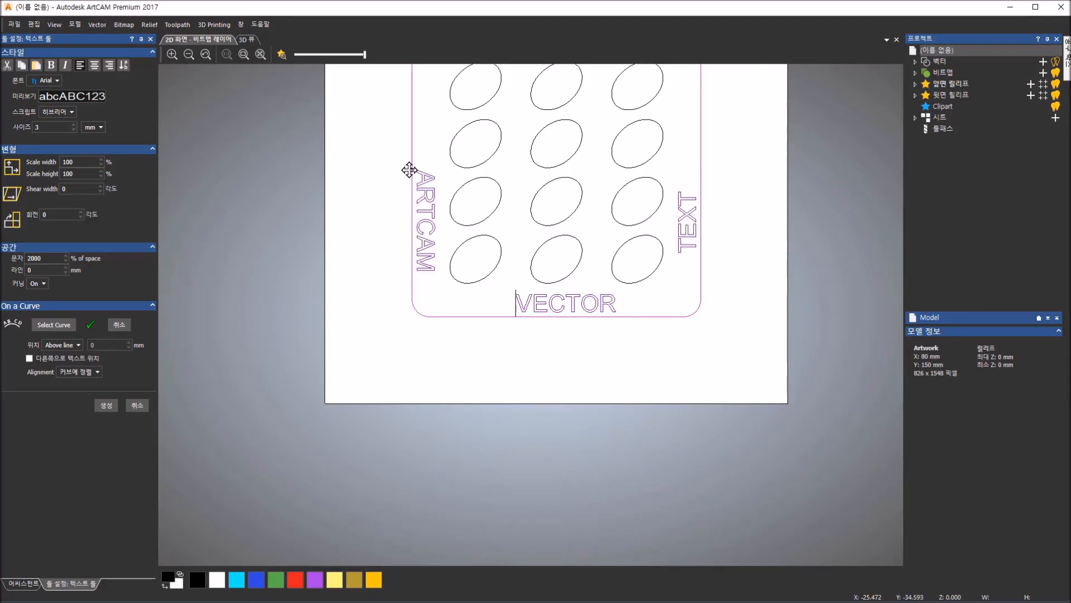
pyautogui.click(409, 167)
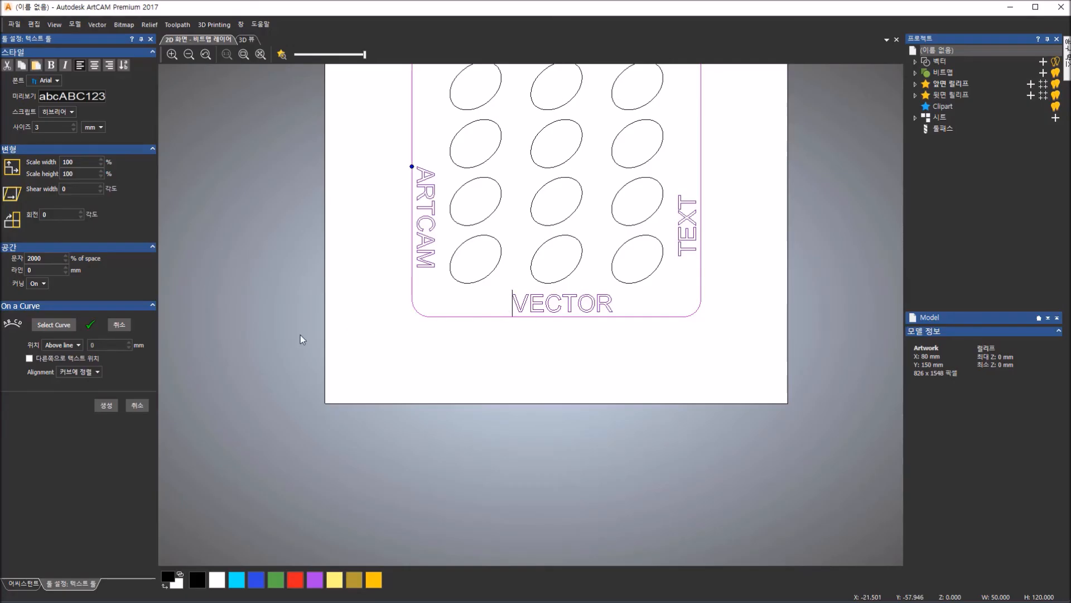
pyautogui.click(135, 405)
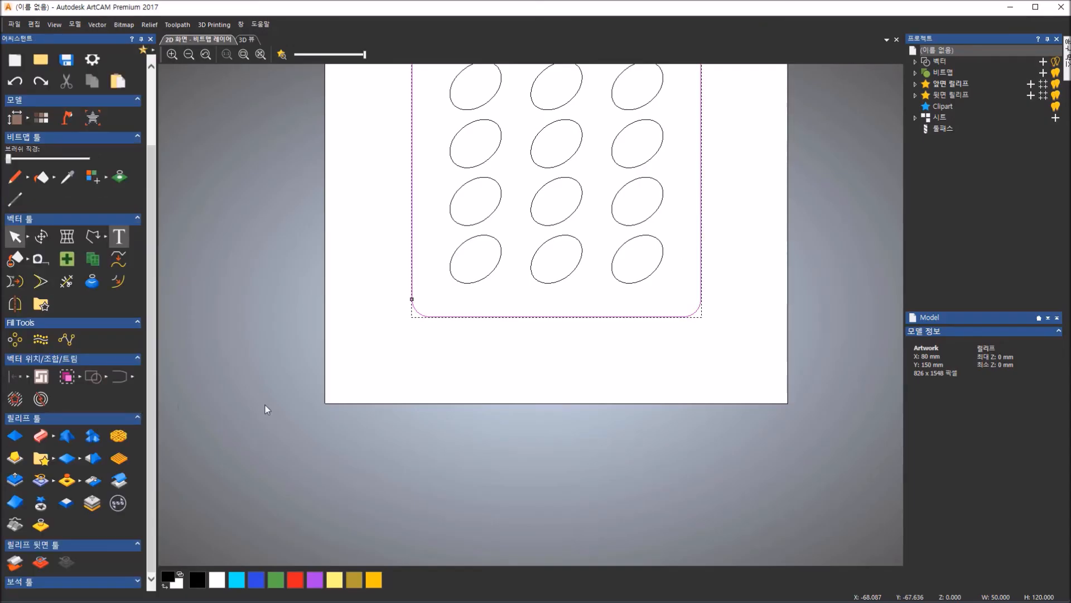
# - Write ARTCAM VECTOR TEXT with 0 % character spacing below the phone outline and place it on the outline as its curve
pyautogui.scroll(2, 494, 314)
pyautogui.scroll(-4, 494, 314)
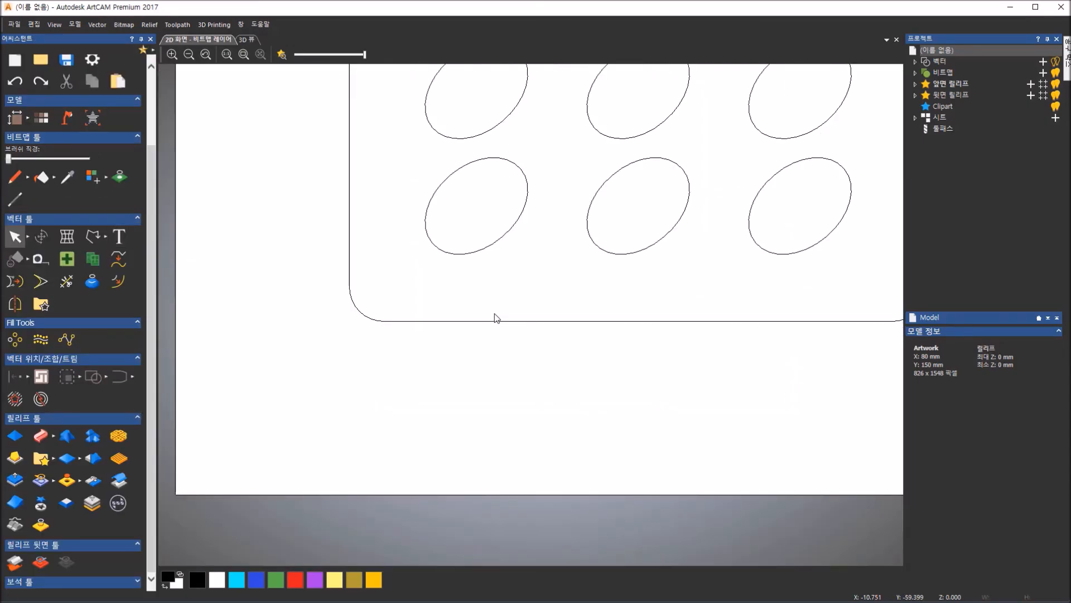
pyautogui.scroll(1, 496, 318)
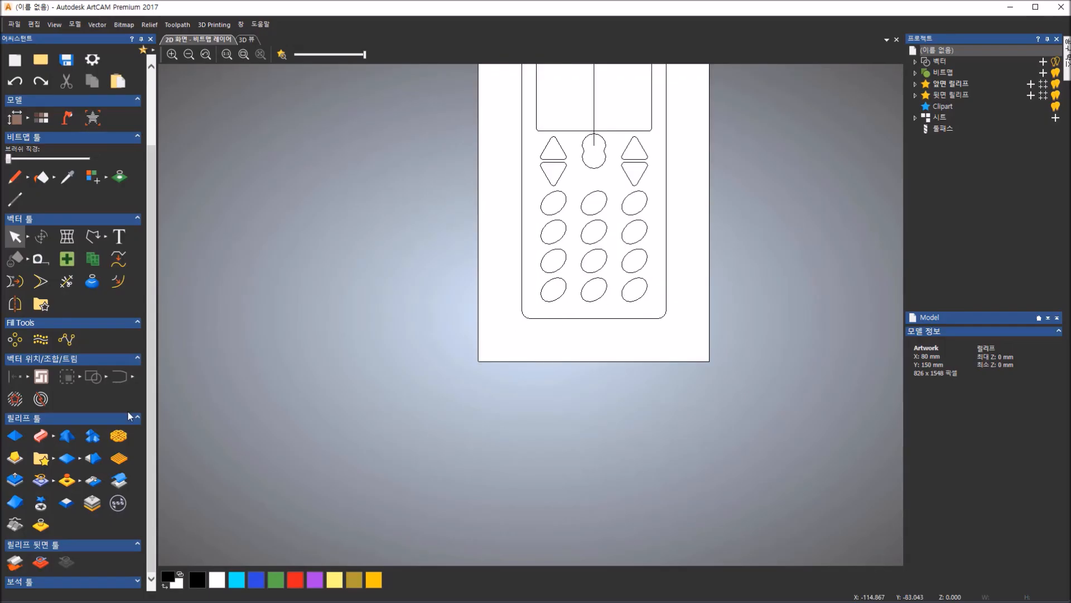
pyautogui.click(119, 238)
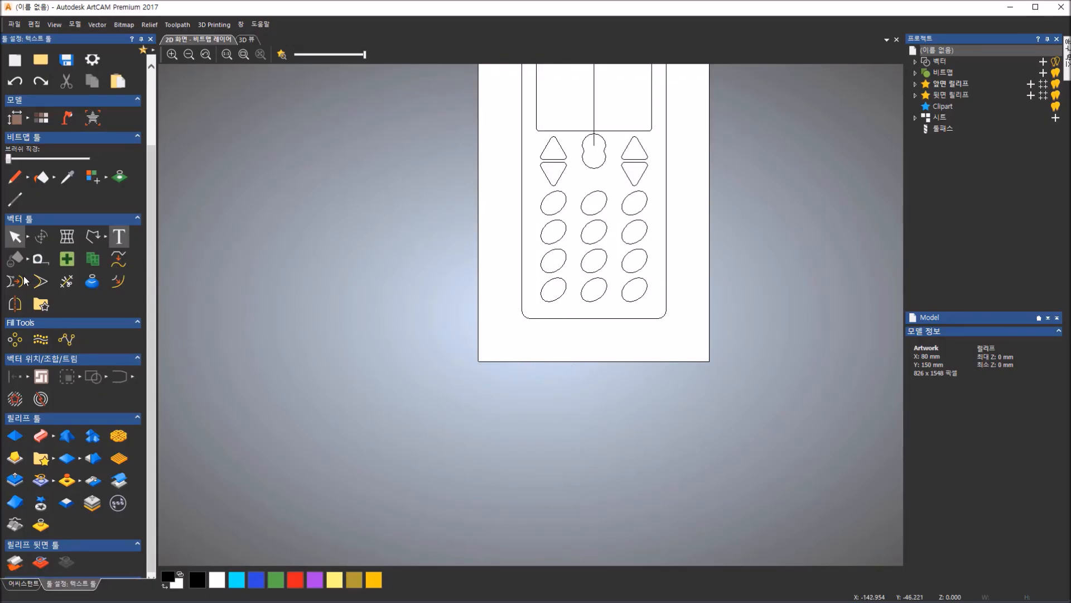
pyautogui.doubleClick(47, 260)
pyautogui.write('0')
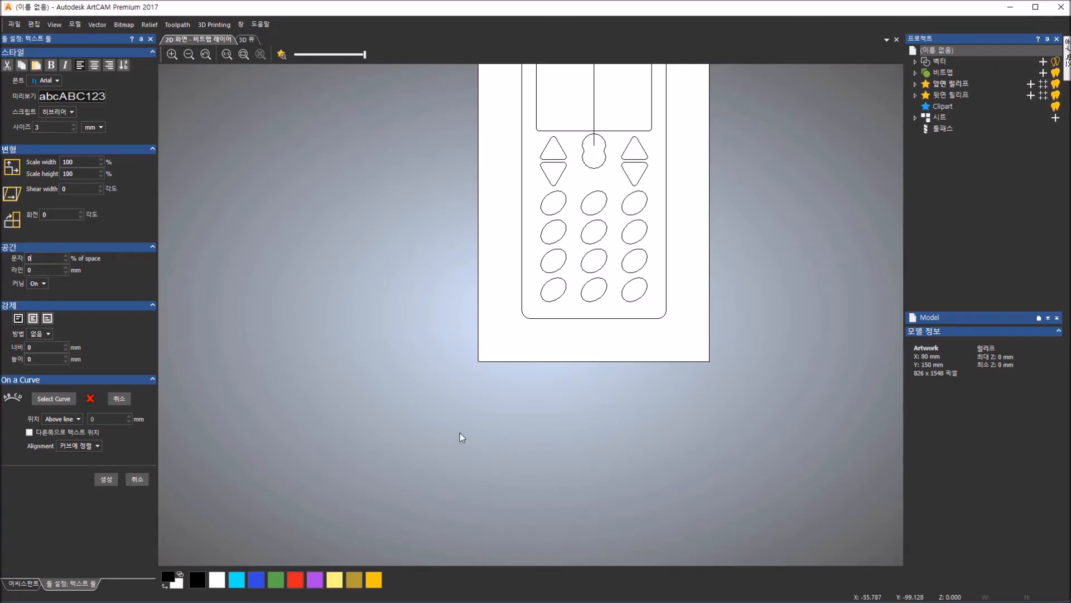
pyautogui.click(497, 344)
pyautogui.write('ARTCAM VECTOR TEXT')
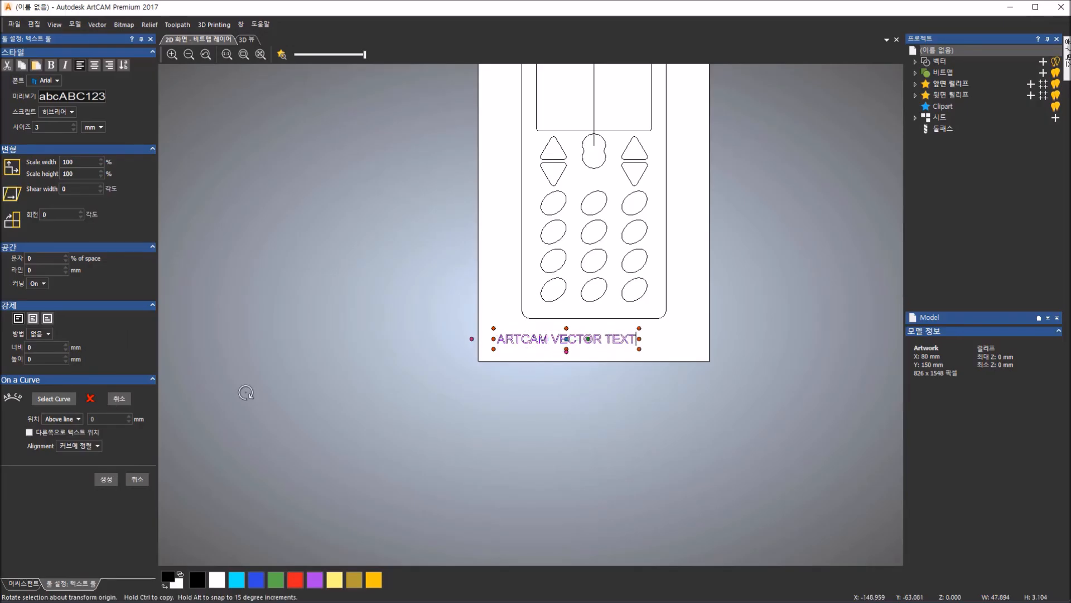
pyautogui.keyDown('shift'); pyautogui.click(566, 319); pyautogui.keyUp('shift')
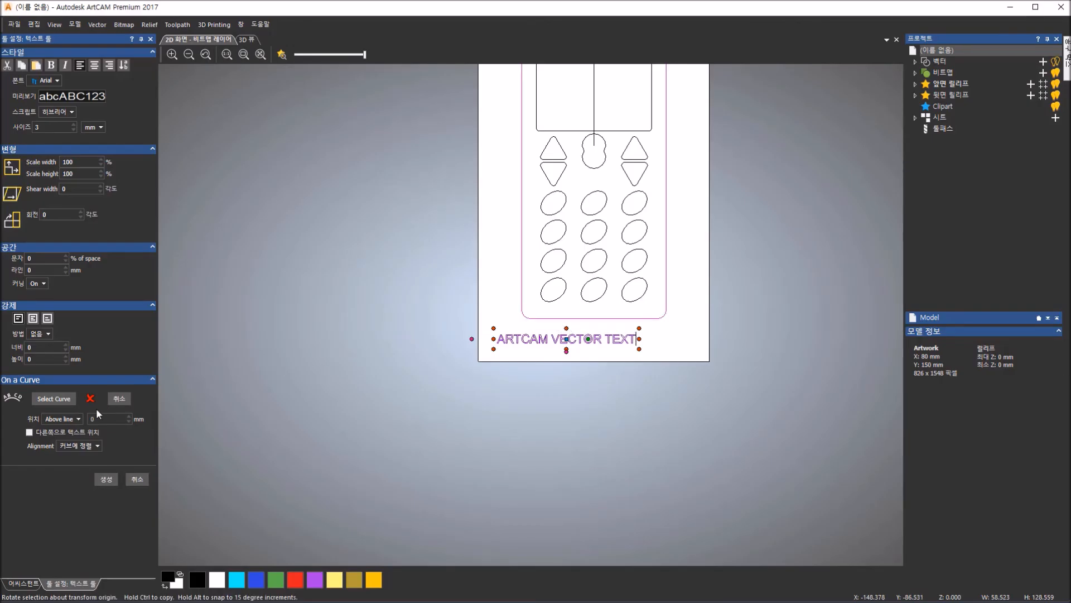
pyautogui.click(68, 400)
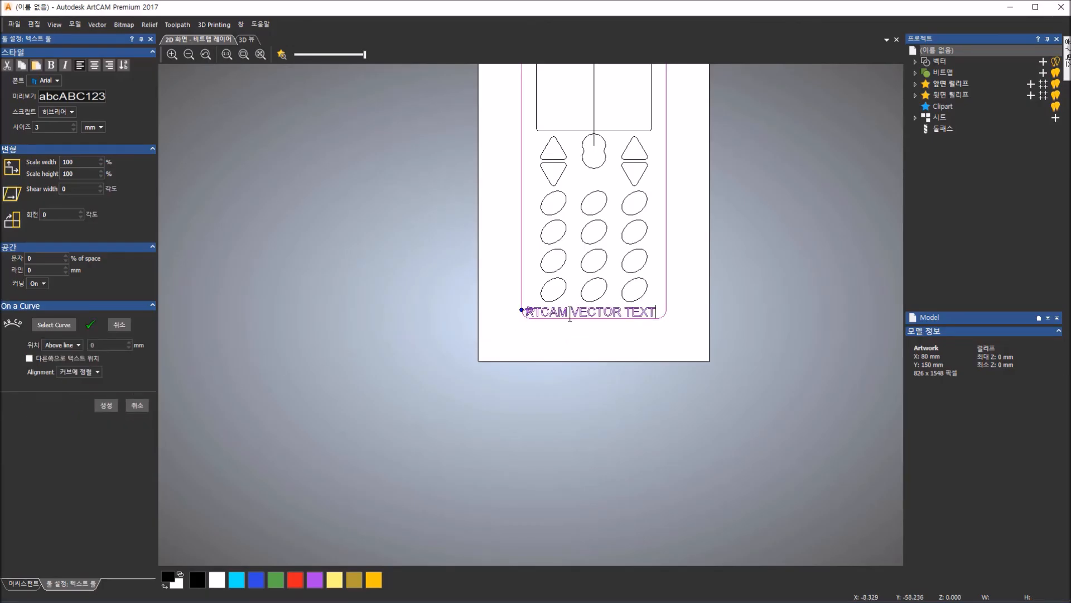
# - Set the character spacing of the spaces before and after VECTOR to 2000 % of space
pyautogui.moveTo(569, 313); pyautogui.dragTo(564, 315)
pyautogui.doubleClick(56, 260)
pyautogui.press('Return')
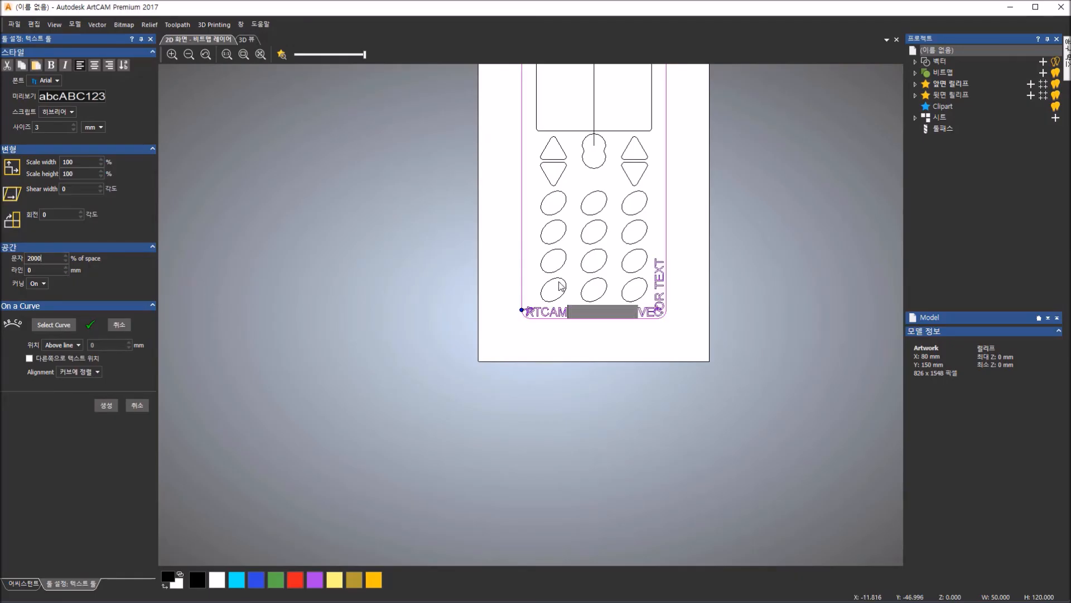
pyautogui.click(664, 288)
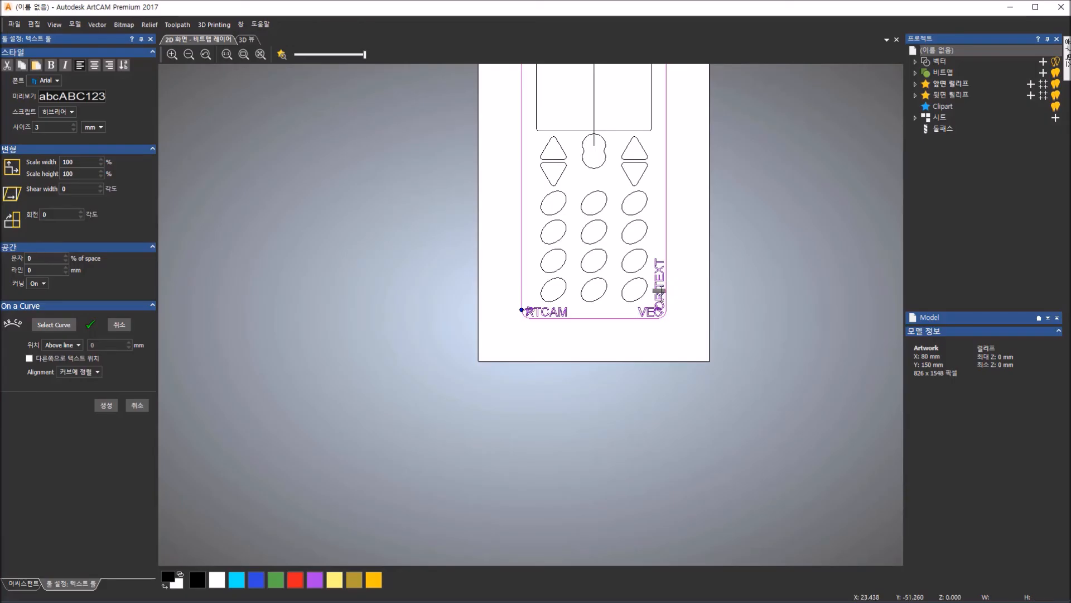
pyautogui.click(29, 258)
pyautogui.doubleClick(29, 258)
pyautogui.write('2000')
pyautogui.press('Return')
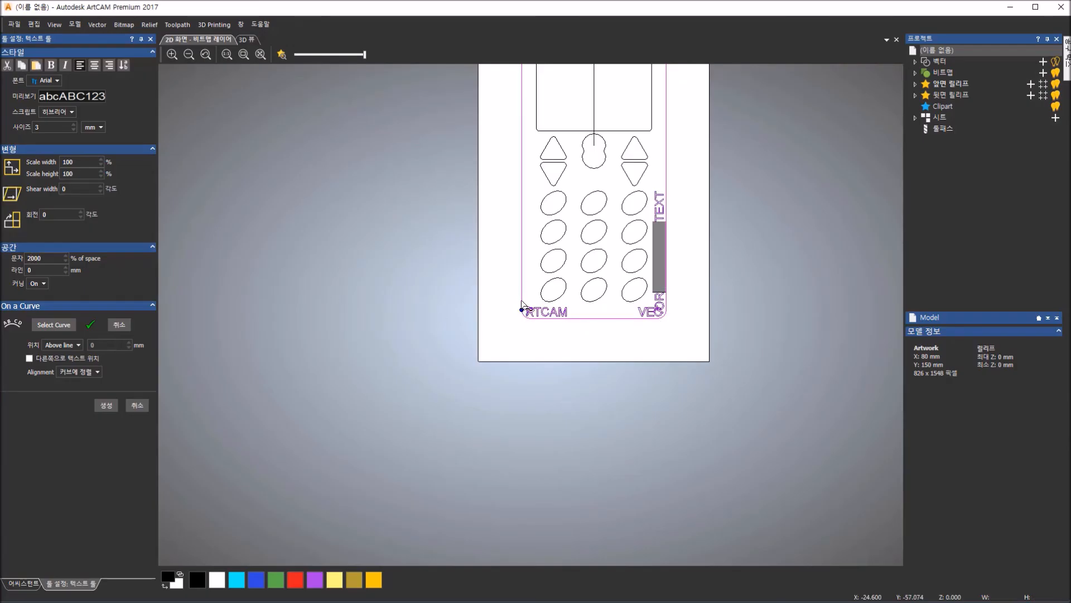
# - Move the text's start point up the outline's left edge, beside the lower oval keys, and create the text
pyautogui.click(524, 218)
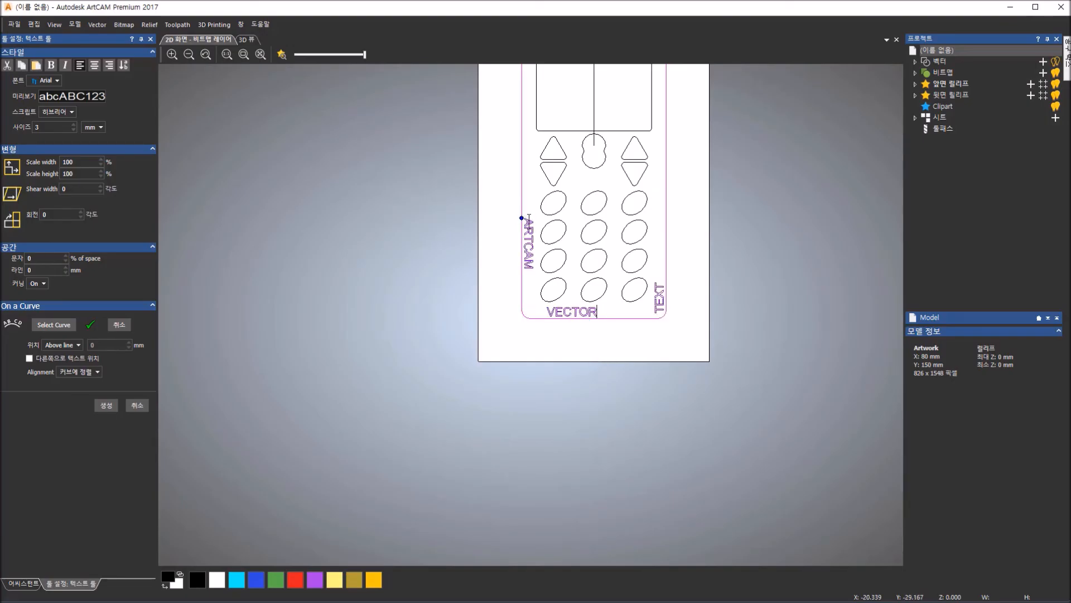
pyautogui.moveTo(521, 223); pyautogui.dragTo(523, 243)
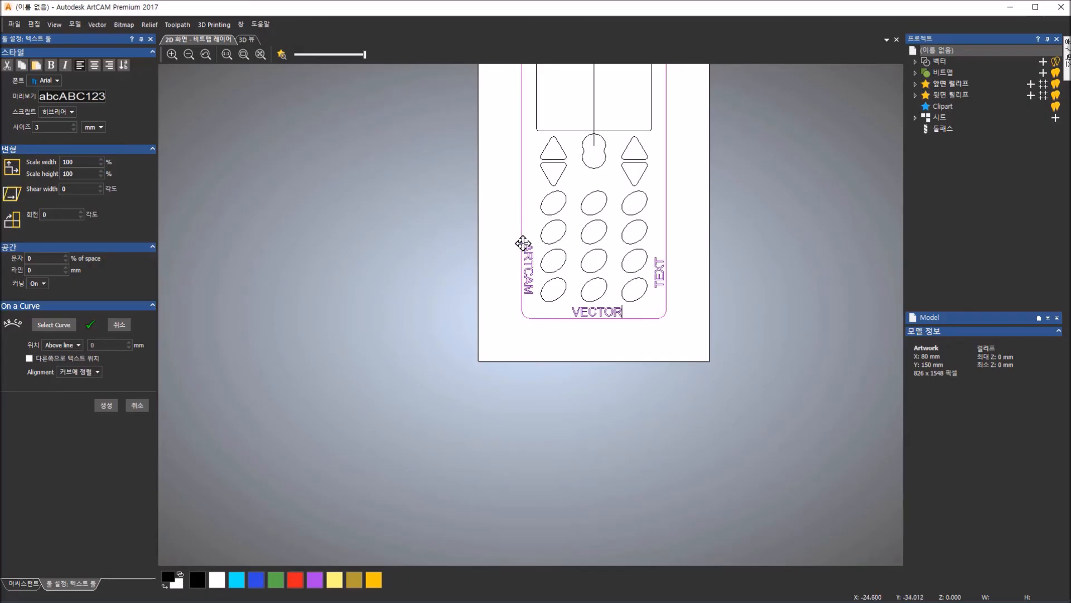
pyautogui.click(107, 405)
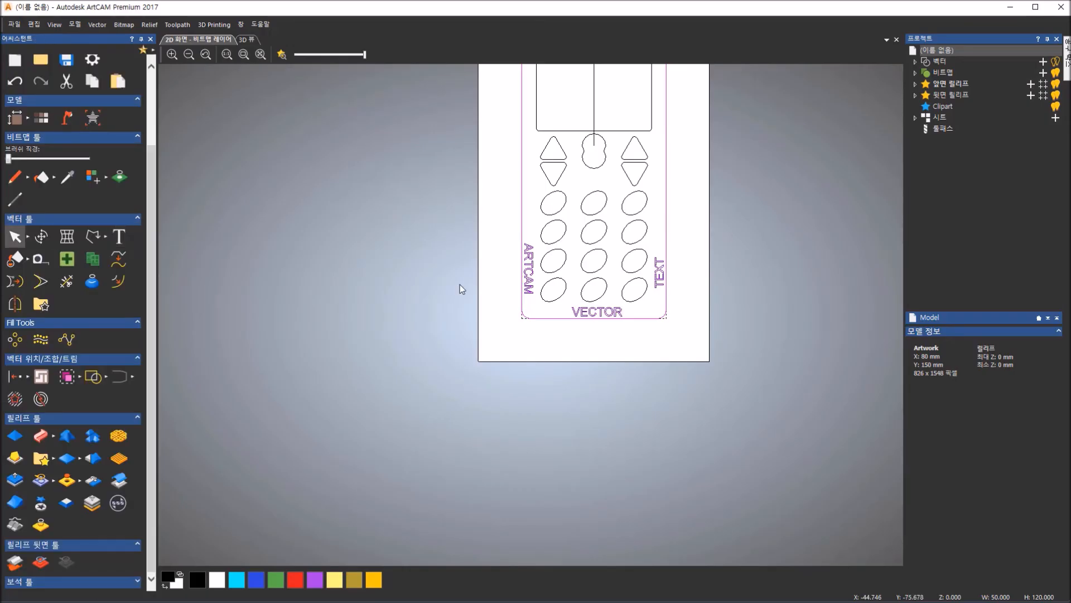
pyautogui.click(710, 250)
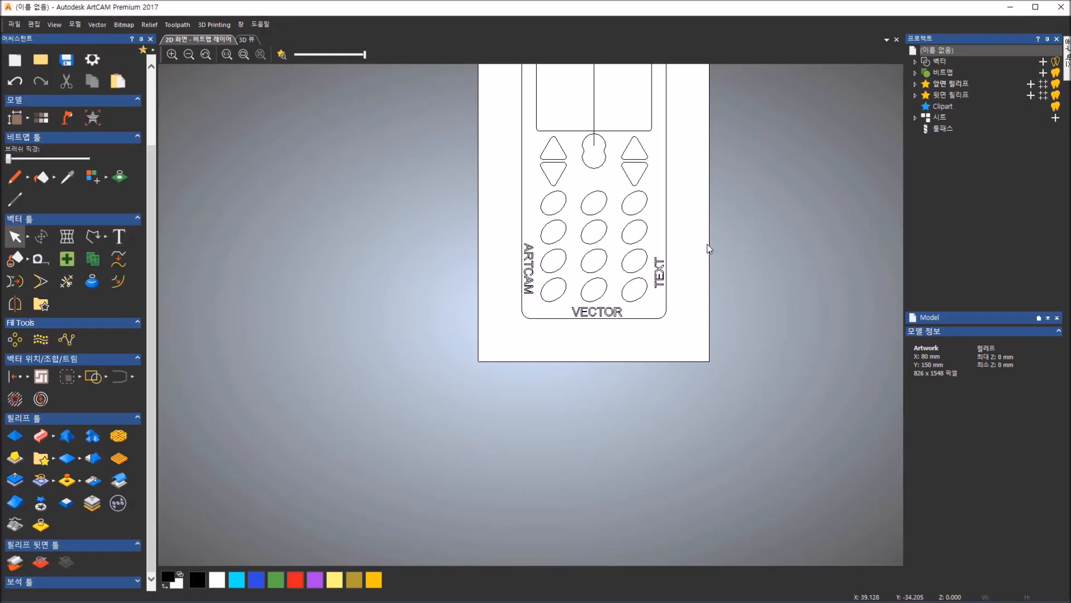
# - Delete the vertical line through the display rectangle and check the phone drawing against the reference image
pyautogui.scroll(2, 709, 247)
pyautogui.scroll(-2, 580, 217)
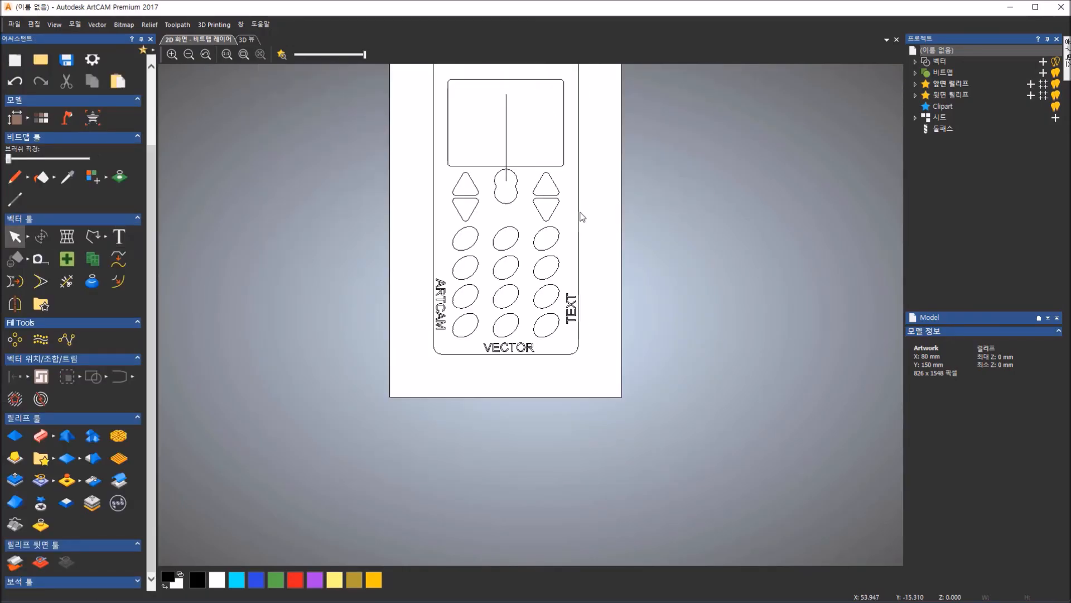
pyautogui.click(507, 140)
pyautogui.press('Delete')
pyautogui.hotkey('alt', 'Tab')
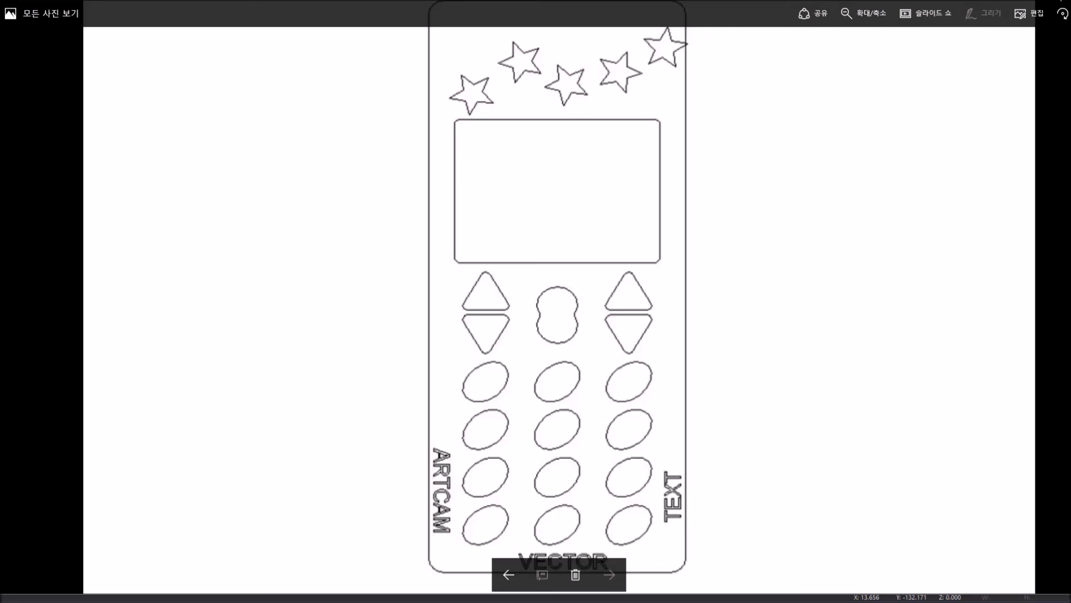
pyautogui.click(1059, 2)
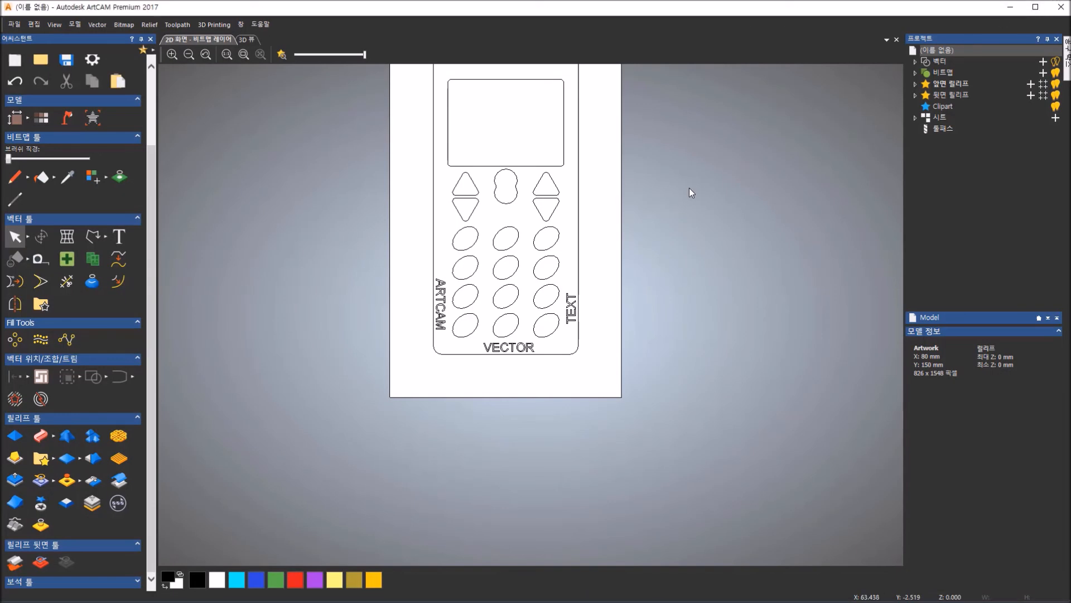
# - Draw a smooth wavy polyline about 42.4 mm wide and 15 mm high above the display rectangle, and shift it slightly towards the outline's right edge
pyautogui.scroll(2, 566, 129)
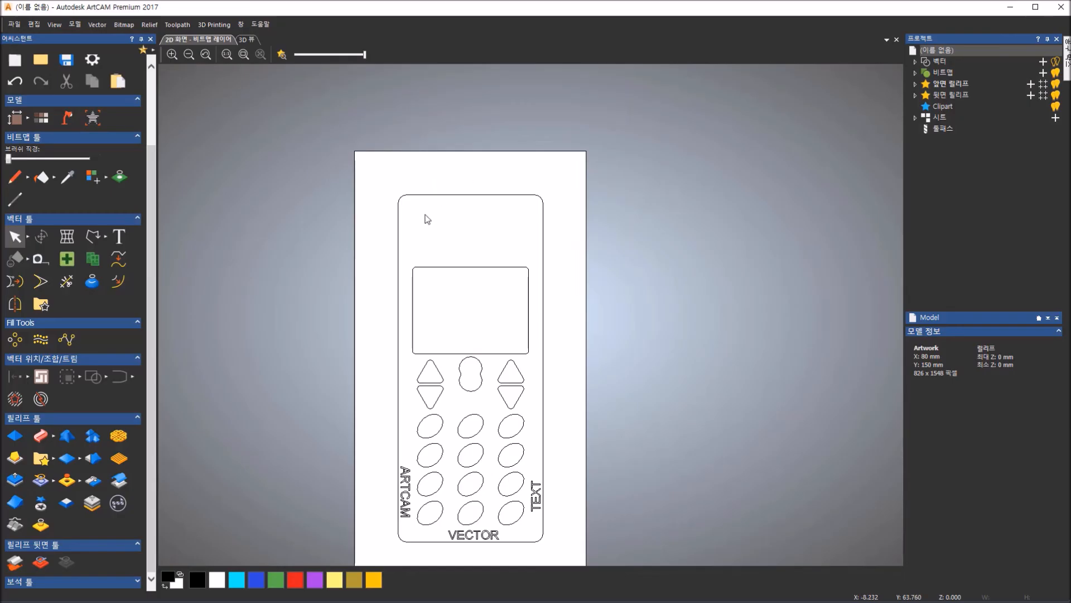
pyautogui.scroll(2, 426, 212)
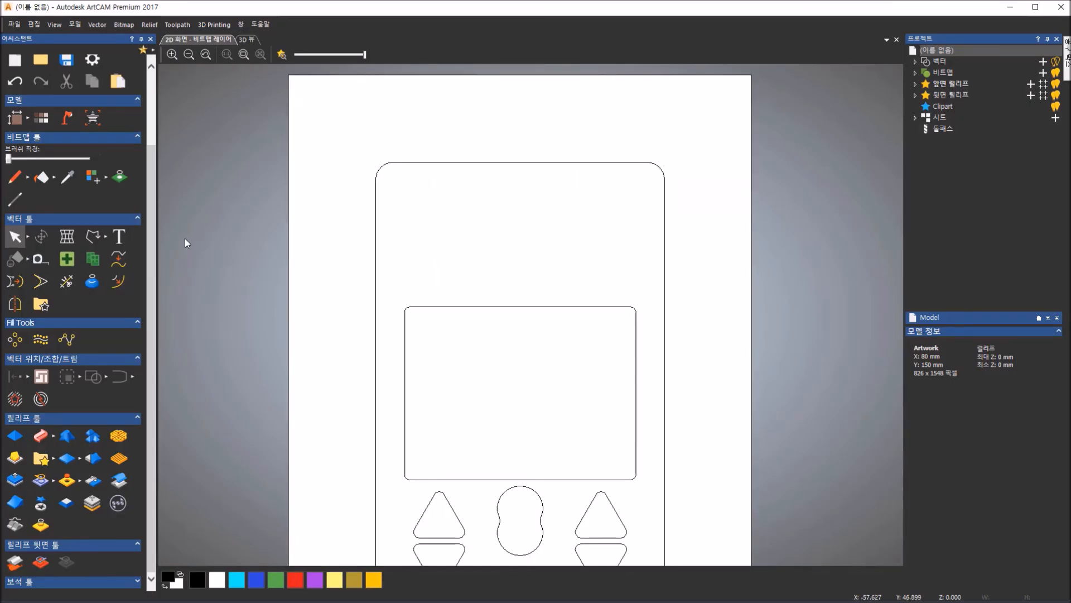
pyautogui.click(108, 239)
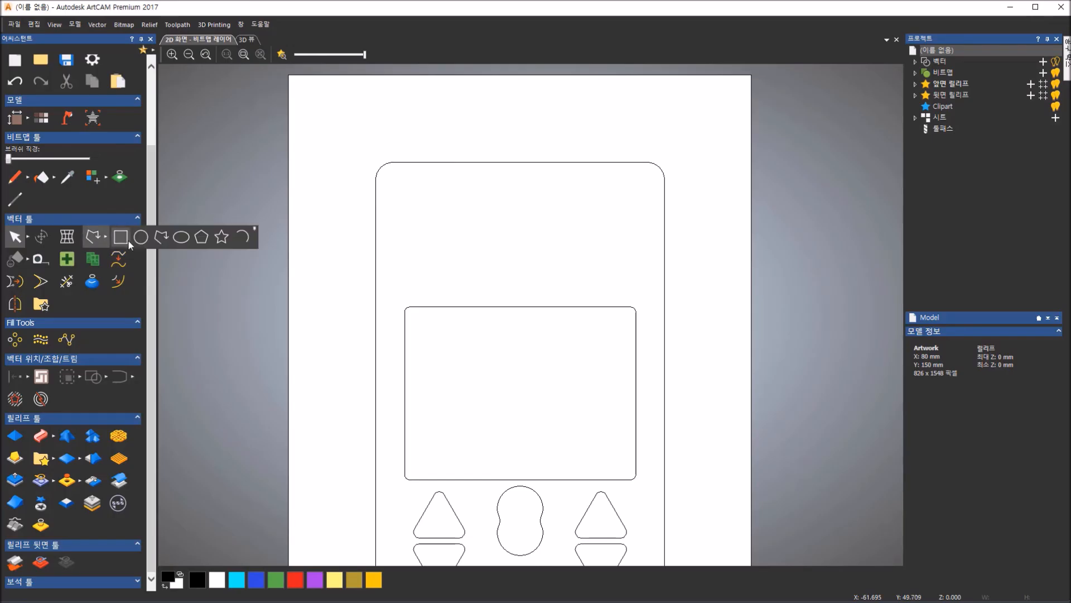
pyautogui.click(164, 239)
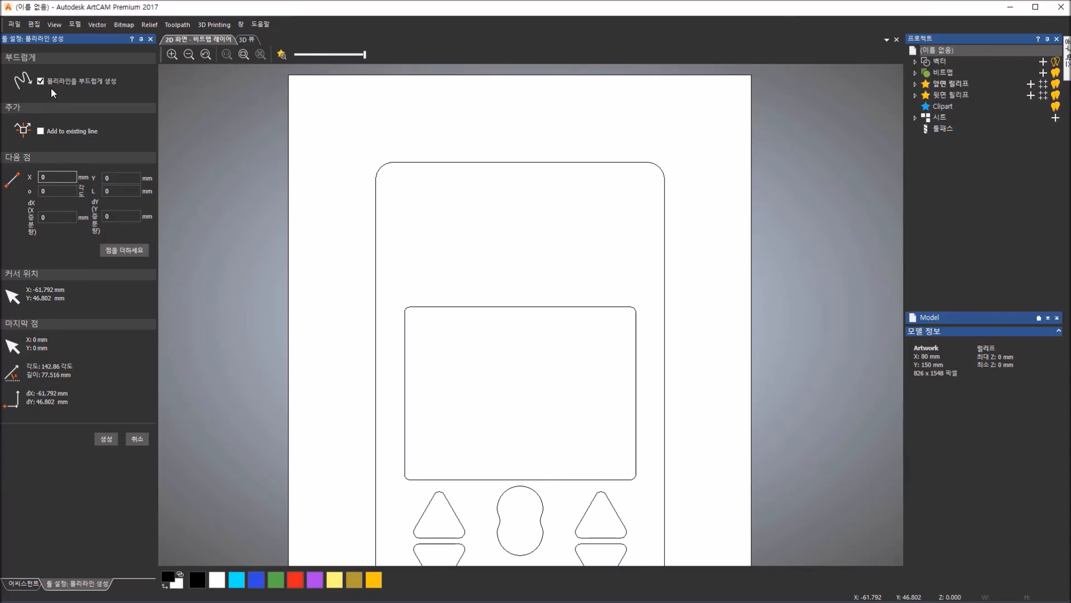
pyautogui.click(392, 262)
pyautogui.click(447, 221)
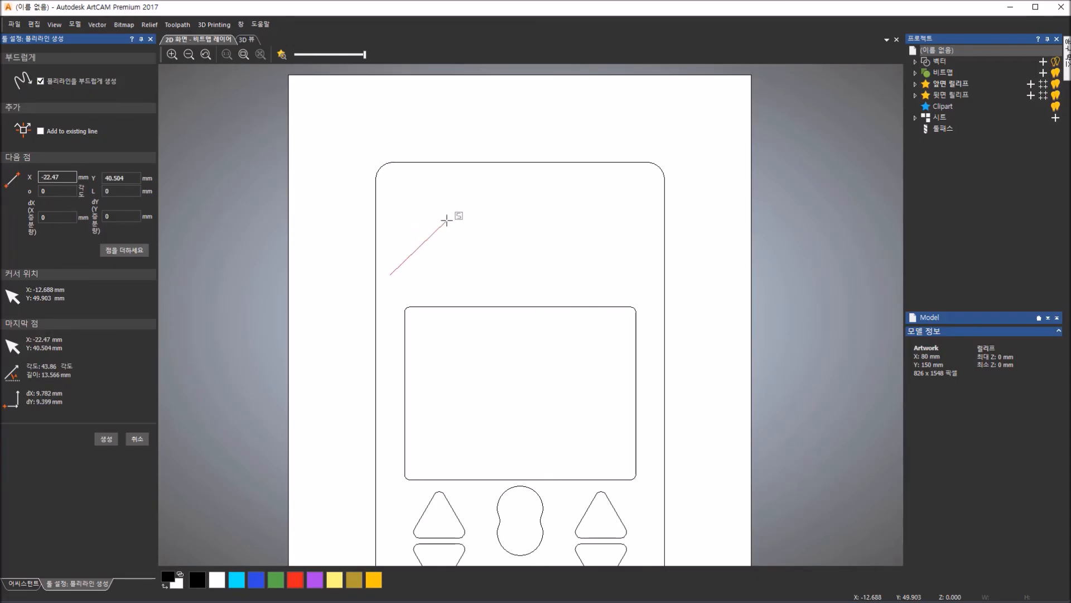
pyautogui.click(491, 259)
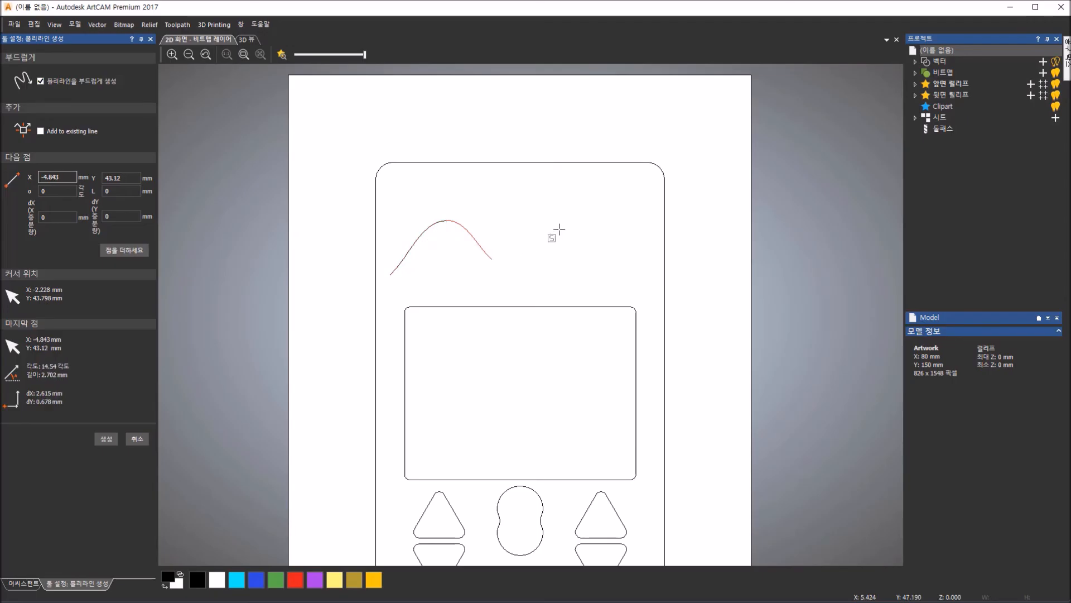
pyautogui.click(568, 189)
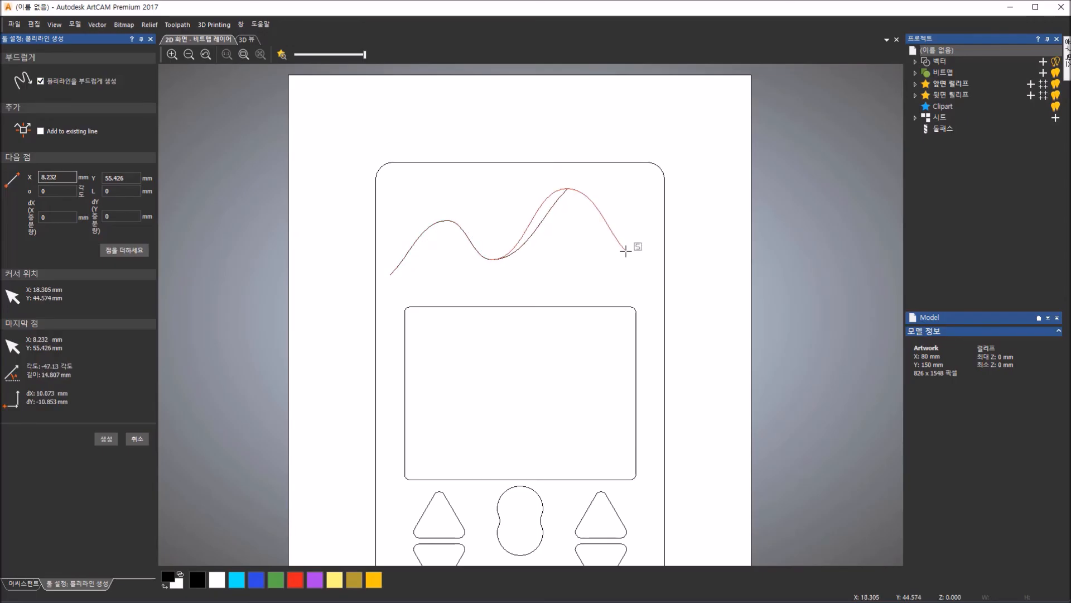
pyautogui.click(635, 226)
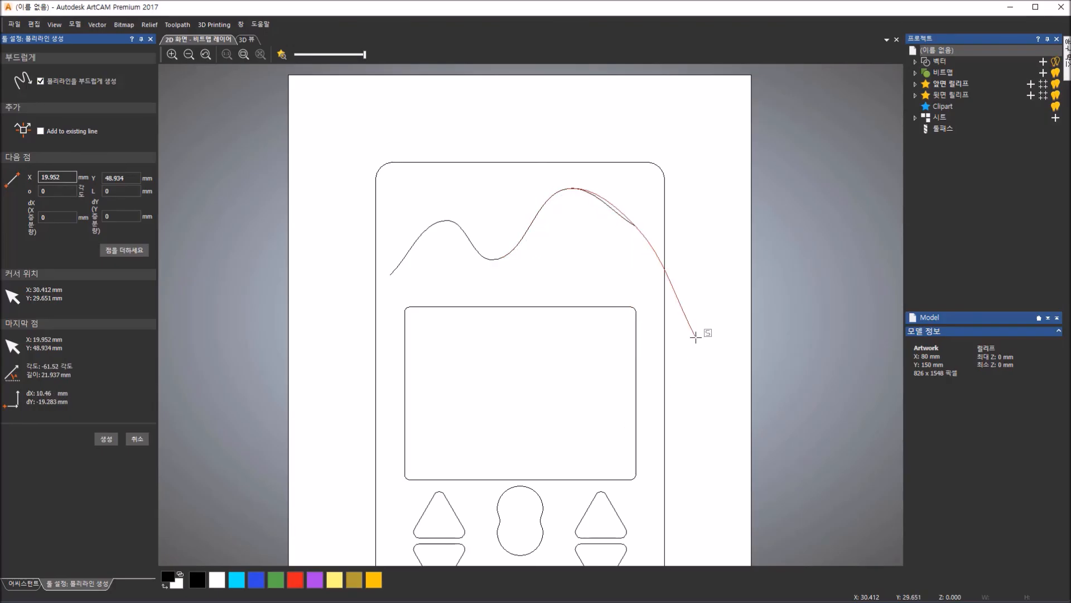
pyautogui.press('Escape')
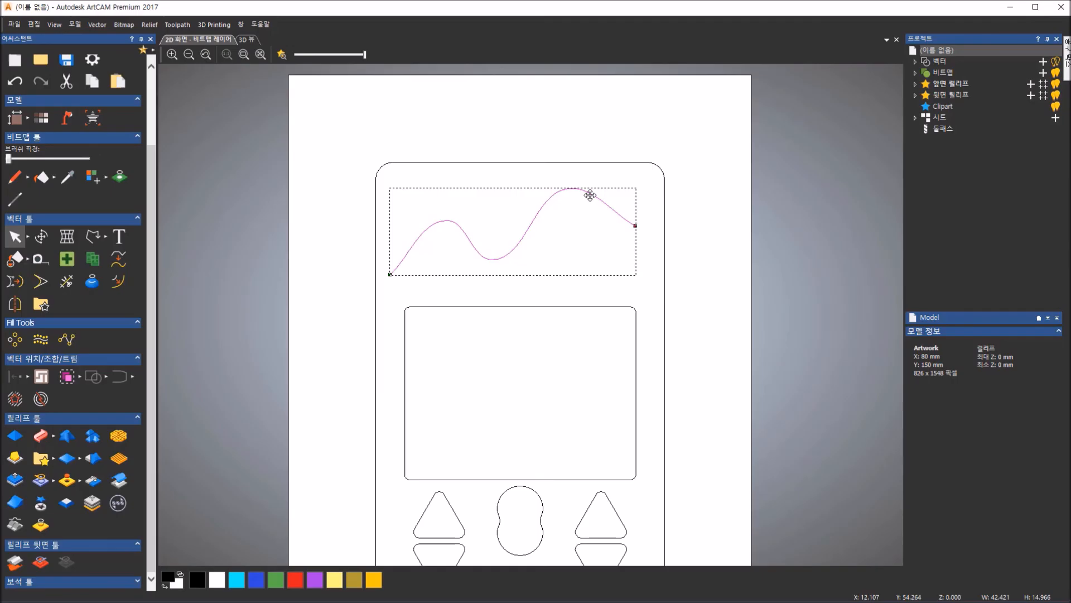
pyautogui.moveTo(589, 195); pyautogui.dragTo(598, 201)
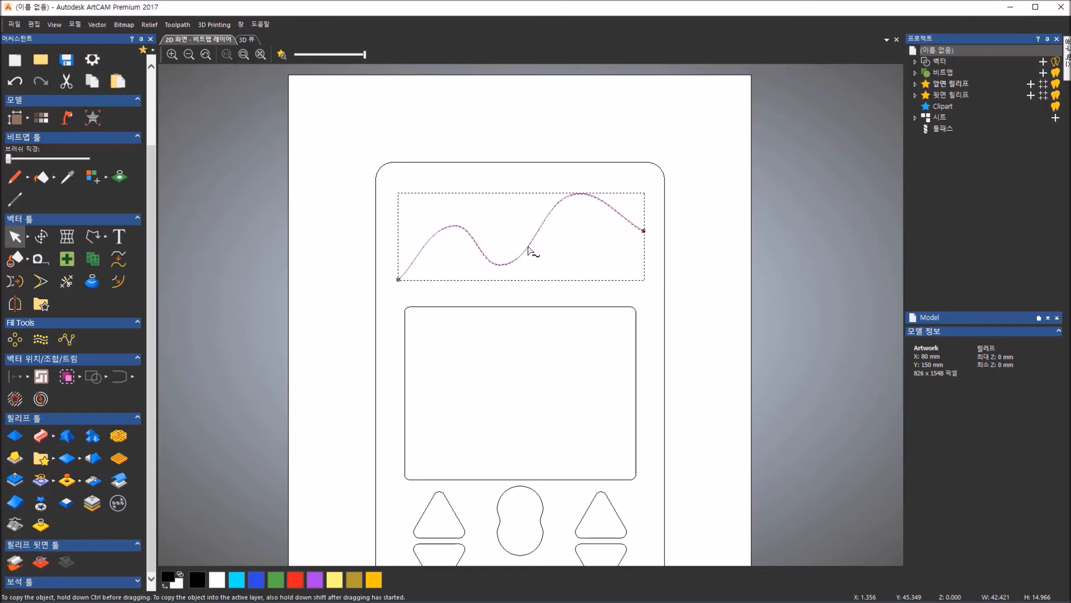
pyautogui.moveTo(528, 249); pyautogui.dragTo(530, 245)
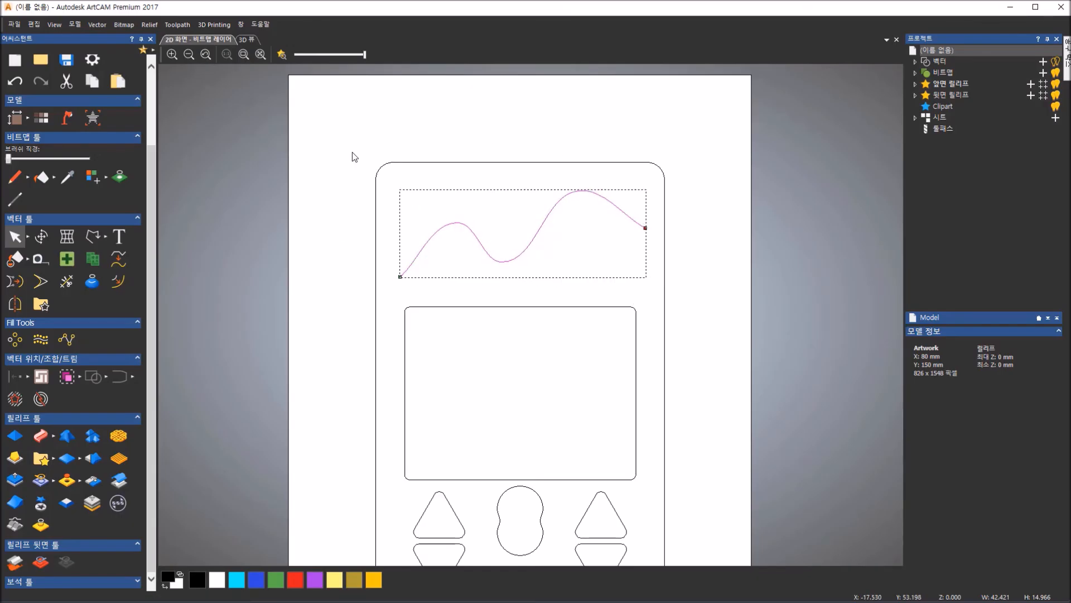
# - Start a five-point star at angle 0, centred at X -28 mm, Y 62 mm, outside the phone outline's upper left corner
pyautogui.click(330, 127)
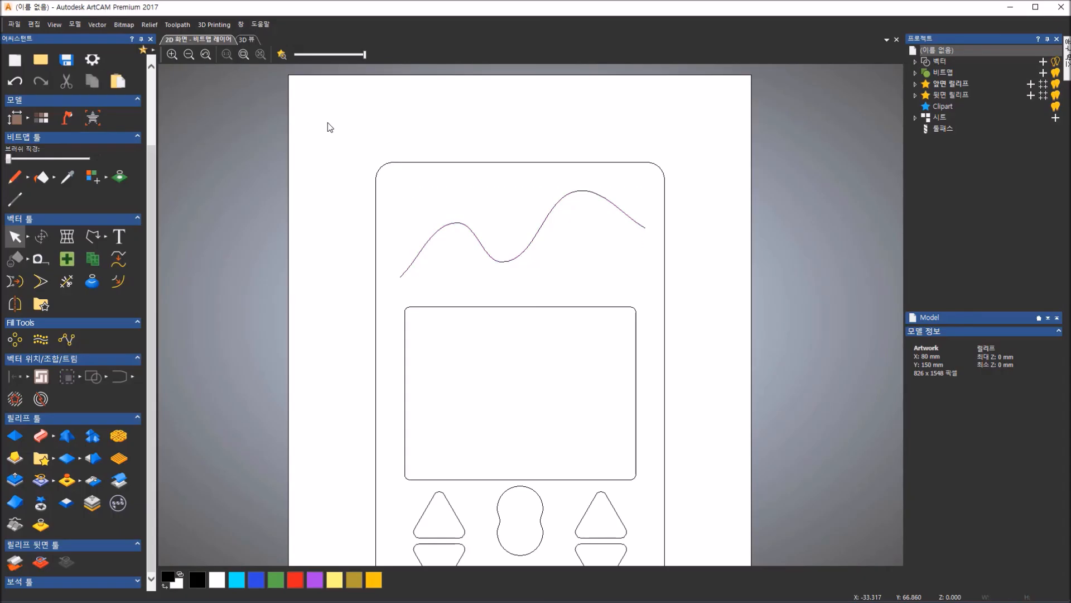
pyautogui.click(104, 236)
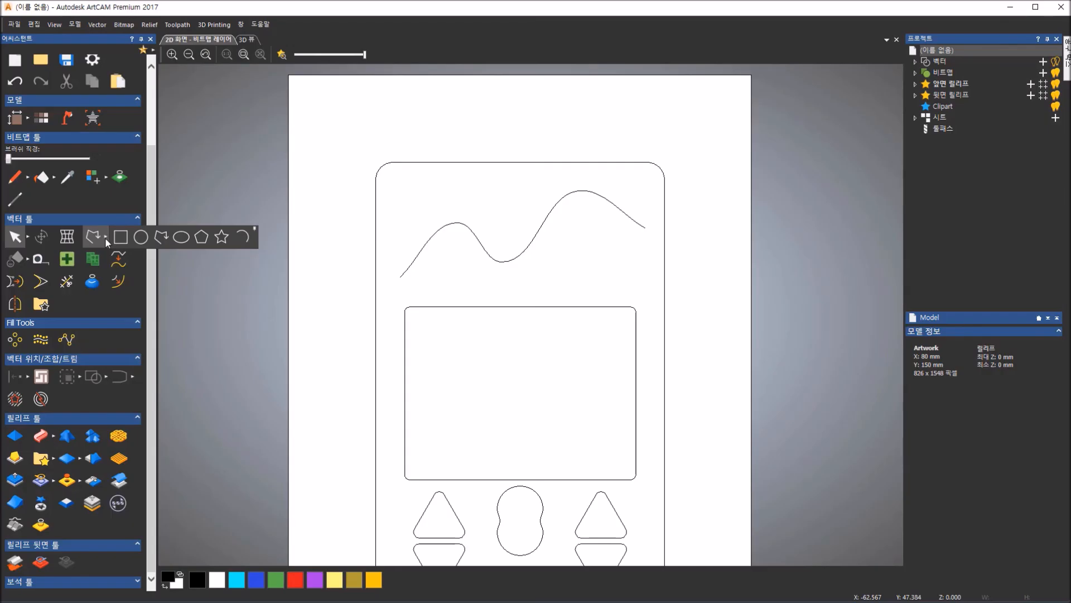
pyautogui.click(222, 239)
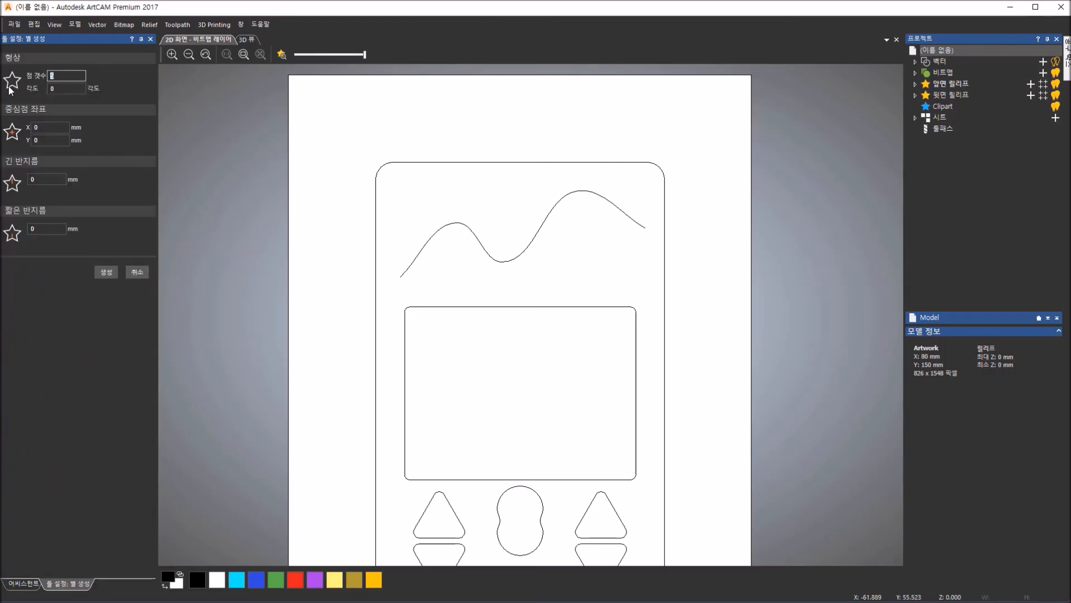
pyautogui.click(62, 88)
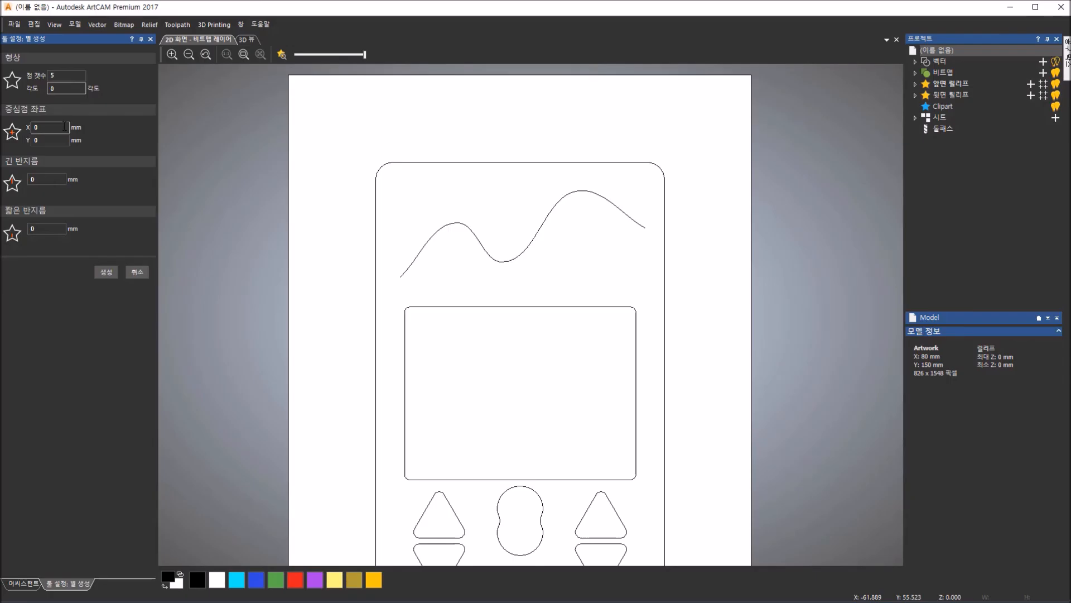
pyautogui.doubleClick(36, 127)
pyautogui.press('Tab')
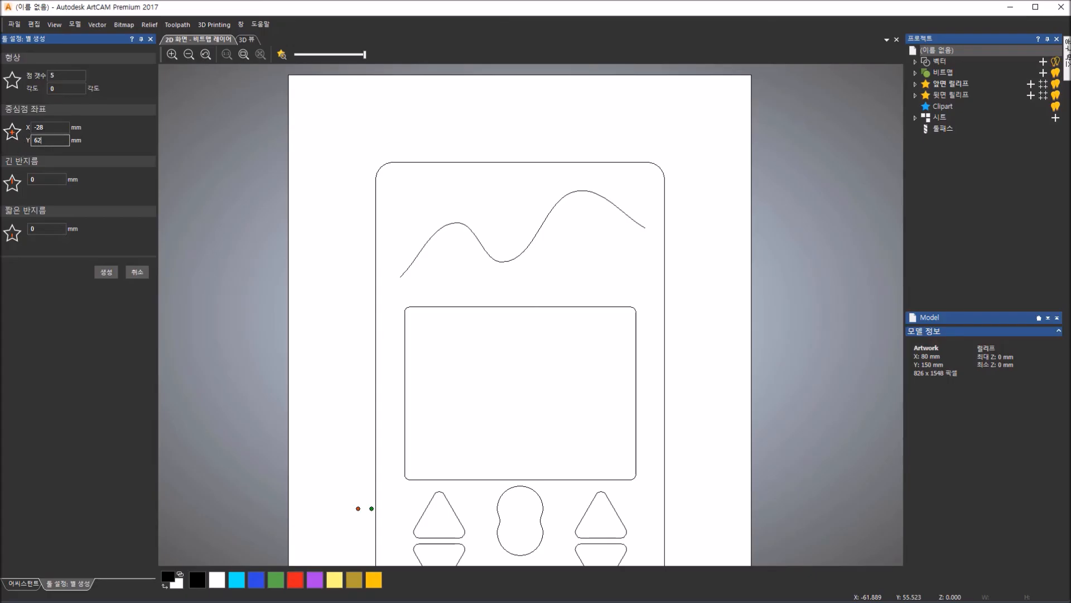
# - Give the star a 4.5 mm long radius and a 2 mm short radius, and create it
pyautogui.doubleClick(32, 179)
pyautogui.write('4.5')
pyautogui.press('Return')
pyautogui.doubleClick(32, 229)
pyautogui.write('2')
pyautogui.press('Return')
pyautogui.click(107, 274)
pyautogui.click(109, 272)
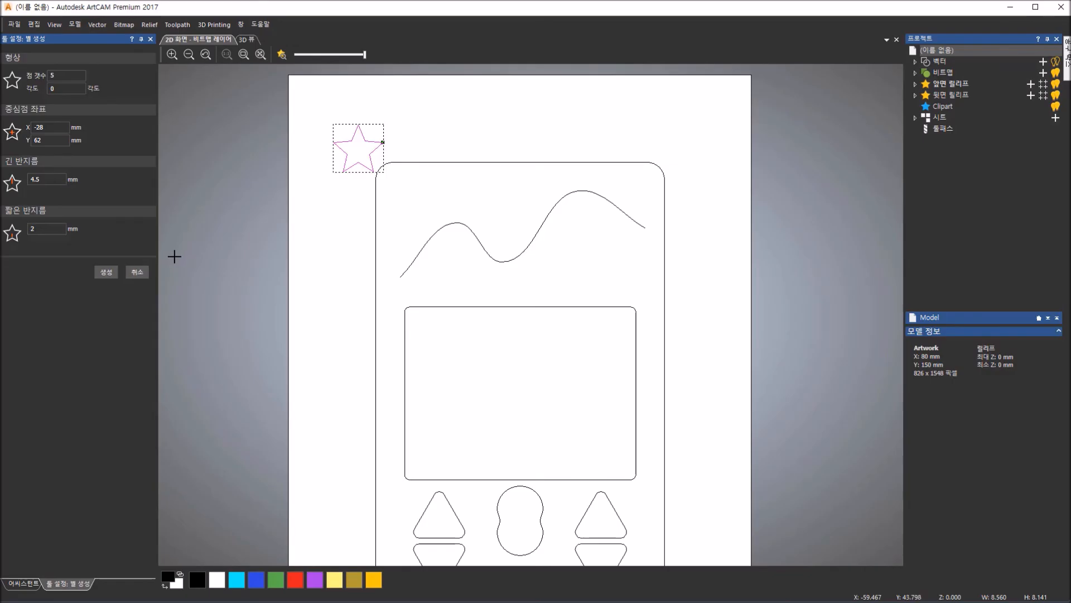
pyautogui.click(137, 273)
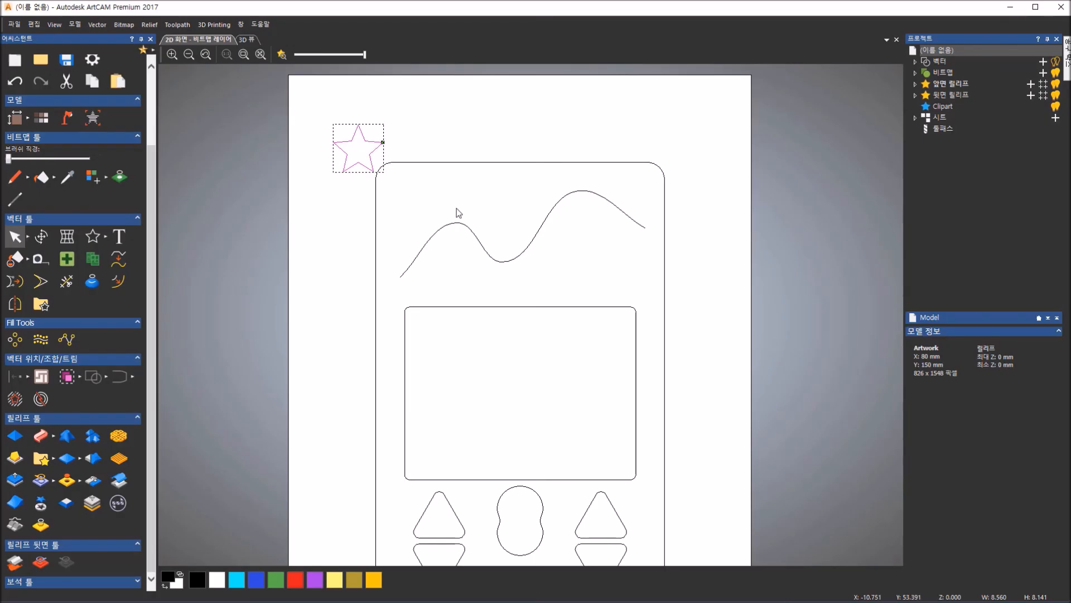
# - Paste 5 copies of the star along the wavy curve by number, and delete the original star and the curve
pyautogui.keyDown('shift'); pyautogui.click(421, 252); pyautogui.keyUp('shift')
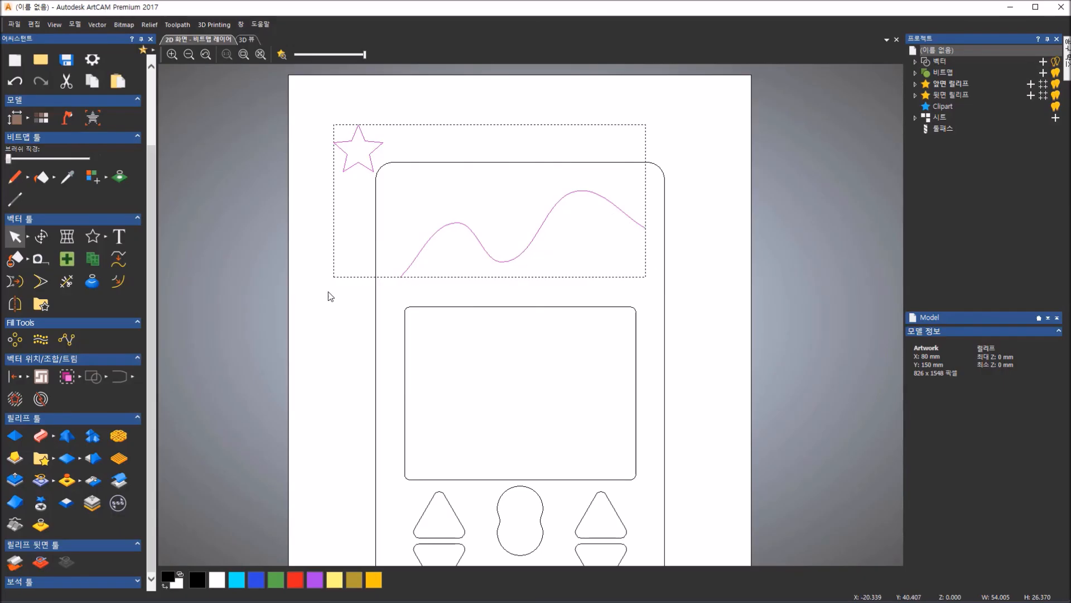
pyautogui.click(59, 344)
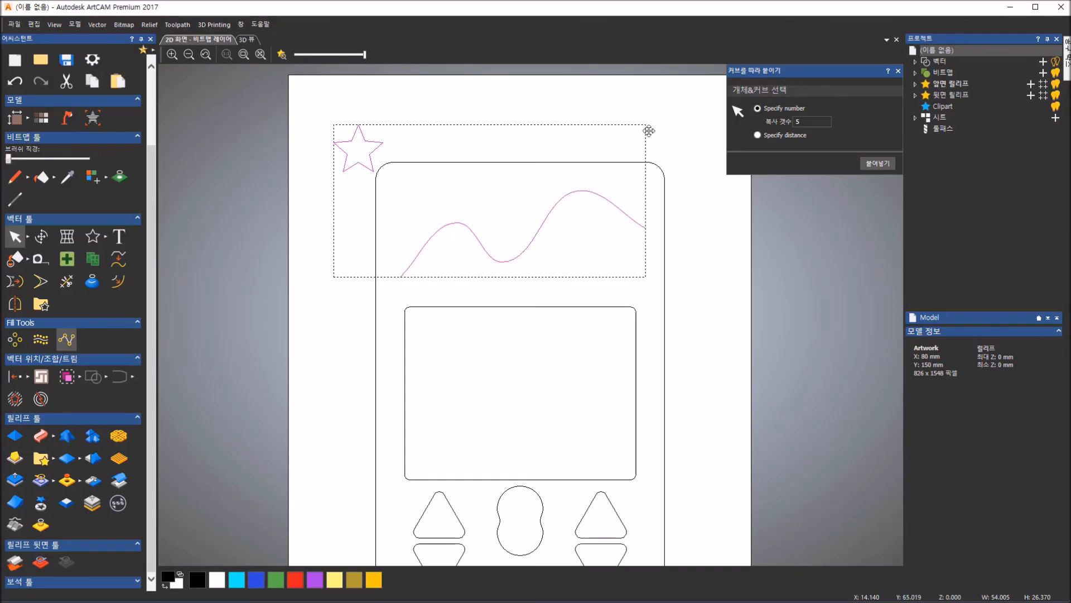
pyautogui.click(753, 135)
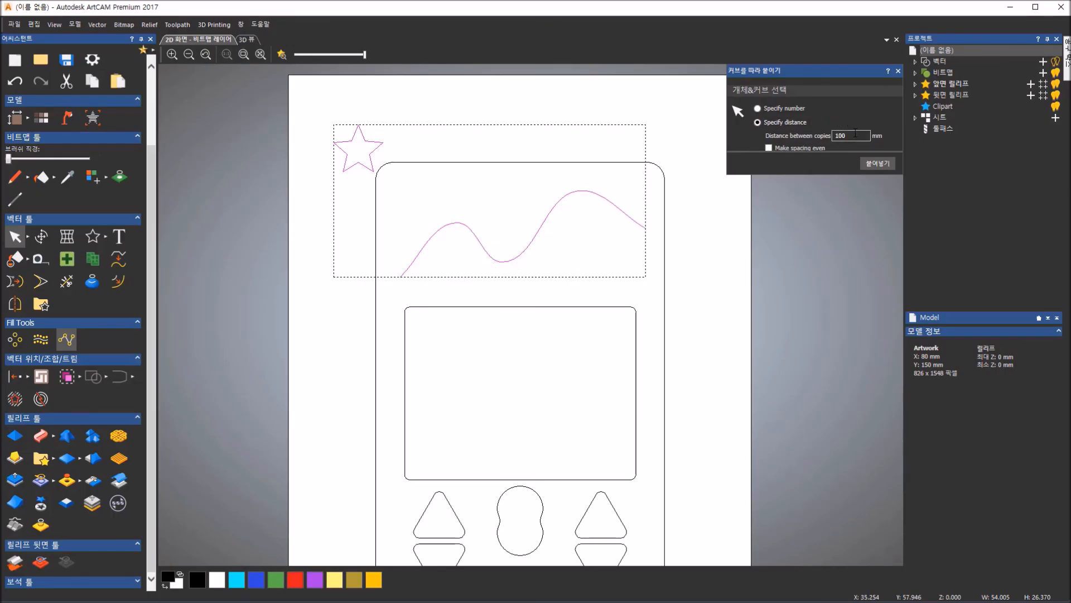
pyautogui.click(757, 109)
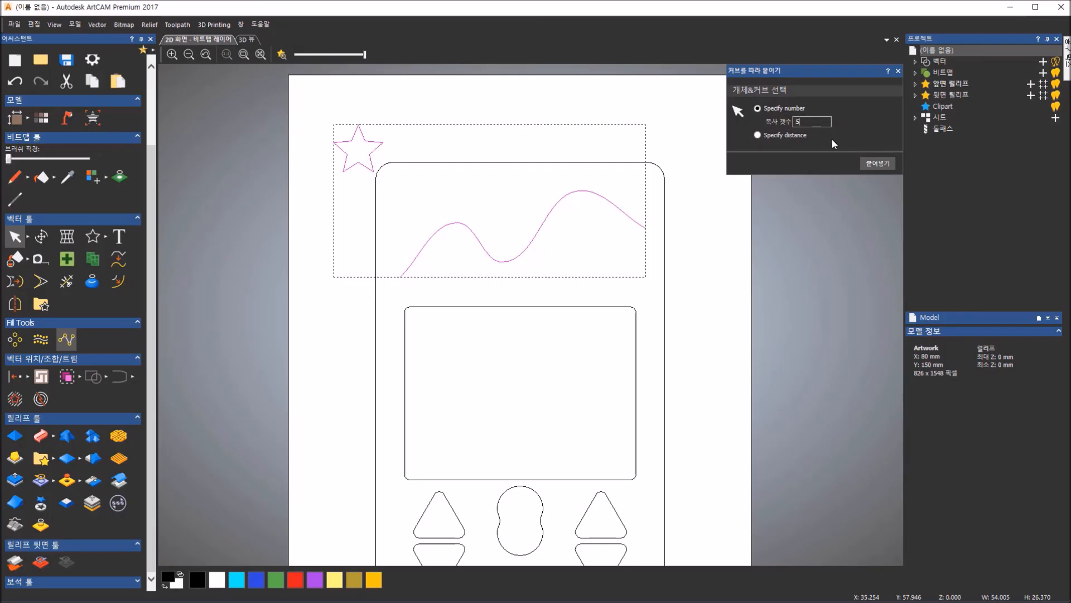
pyautogui.click(871, 164)
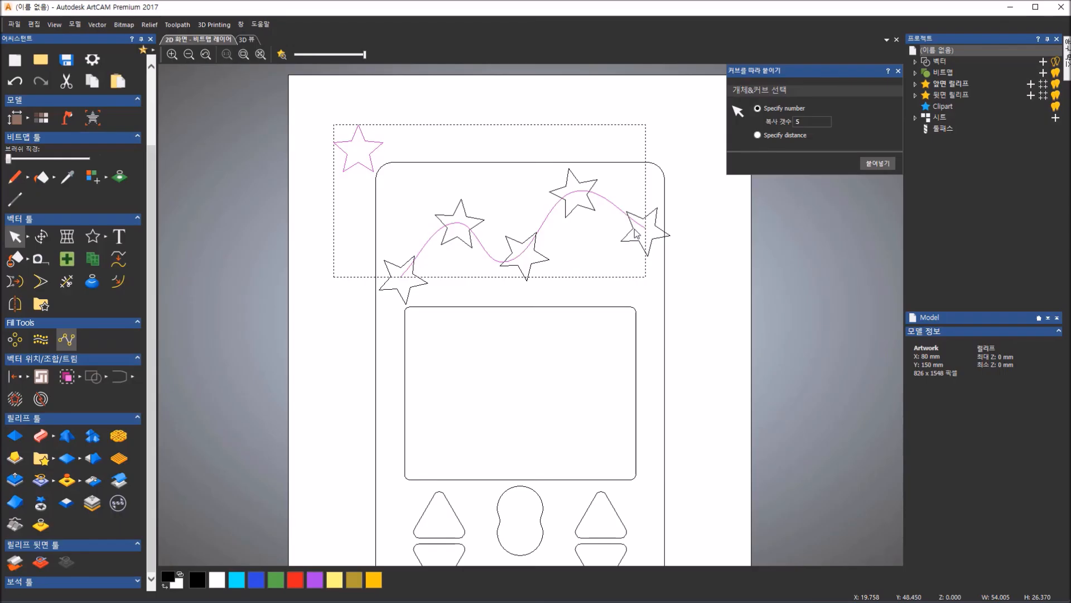
pyautogui.click(898, 71)
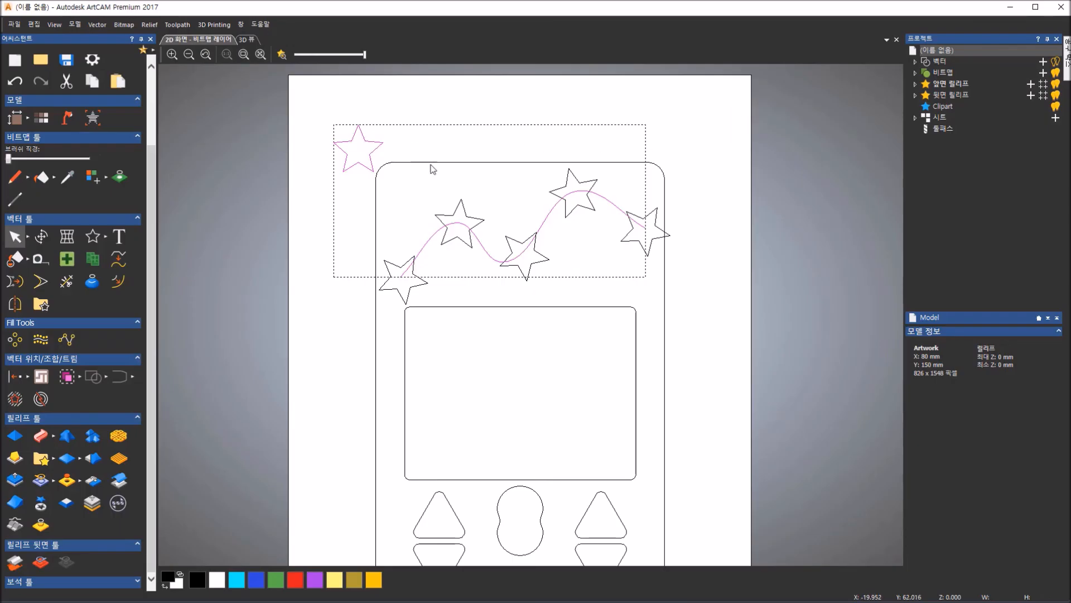
pyautogui.press('Delete')
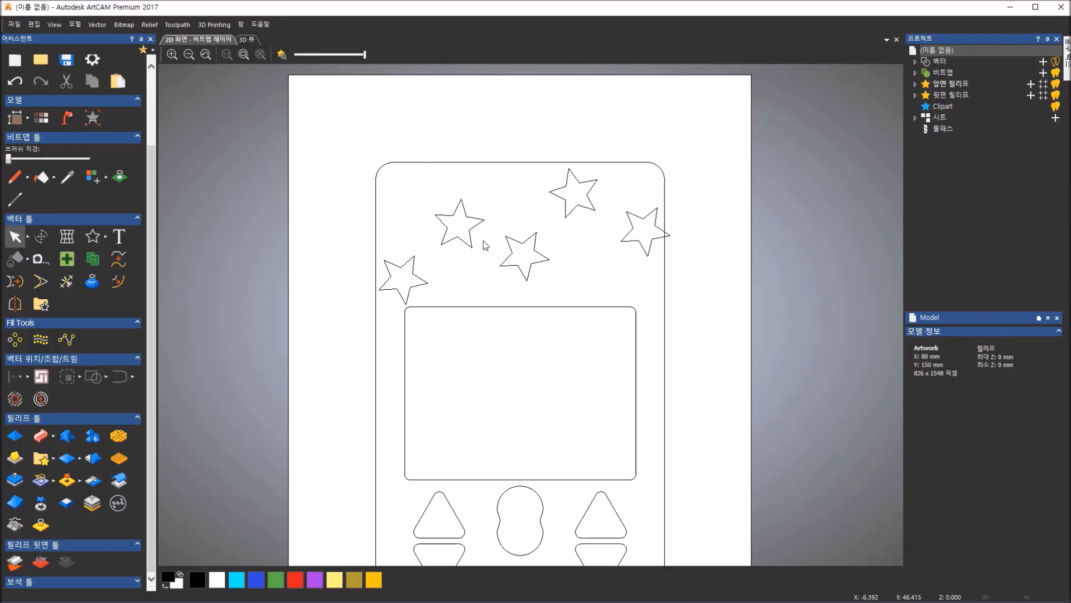
# - Ungroup the five pasted stars above the display rectangle
pyautogui.scroll(-1, 630, 338)
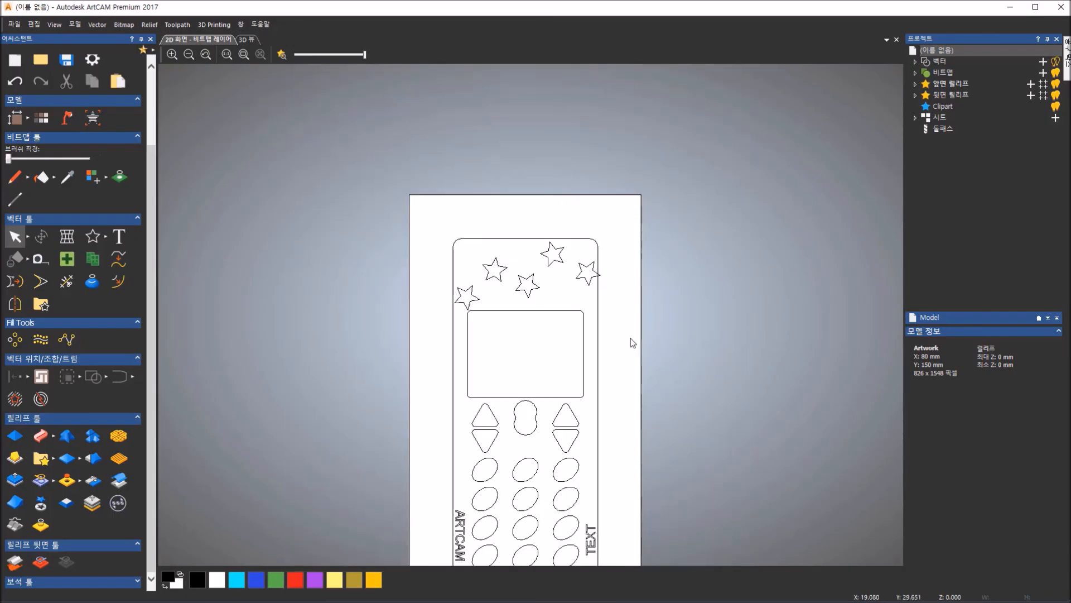
pyautogui.scroll(-1, 567, 319)
pyautogui.scroll(2, 558, 318)
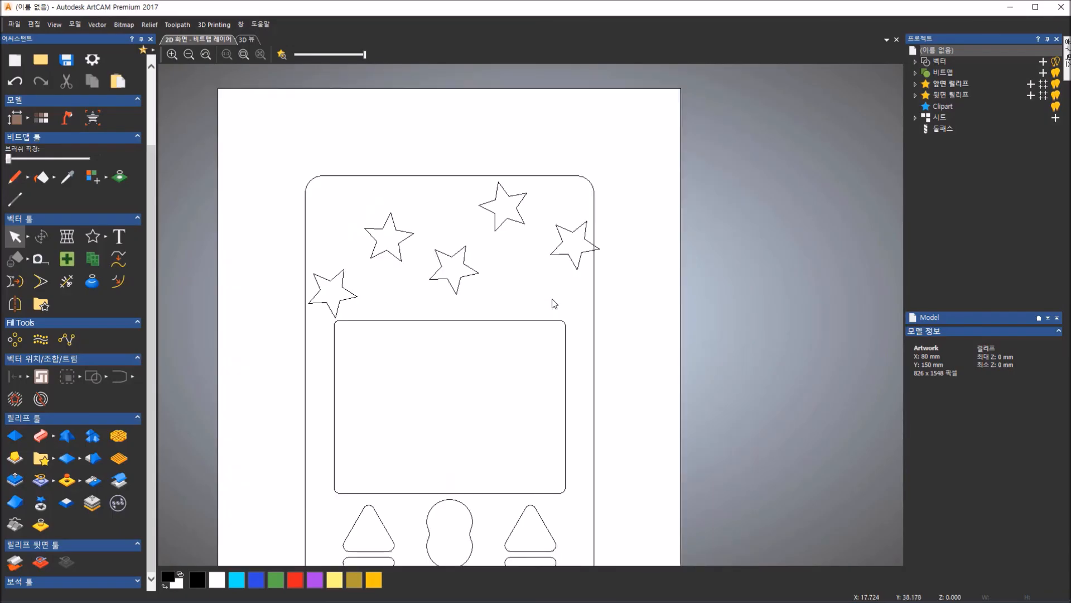
pyautogui.click(581, 243)
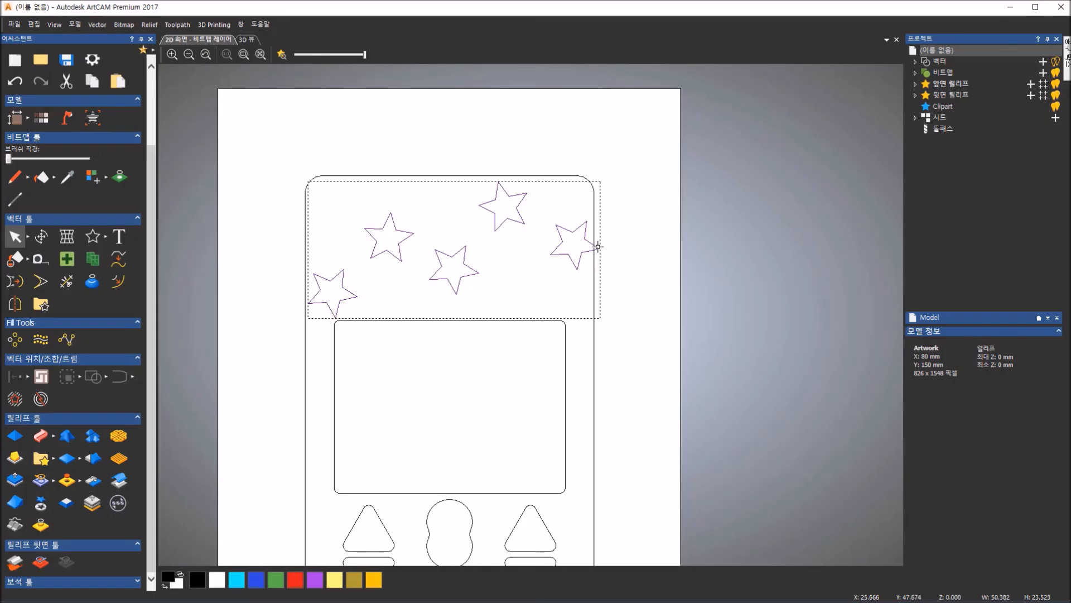
pyautogui.rightClick(568, 258)
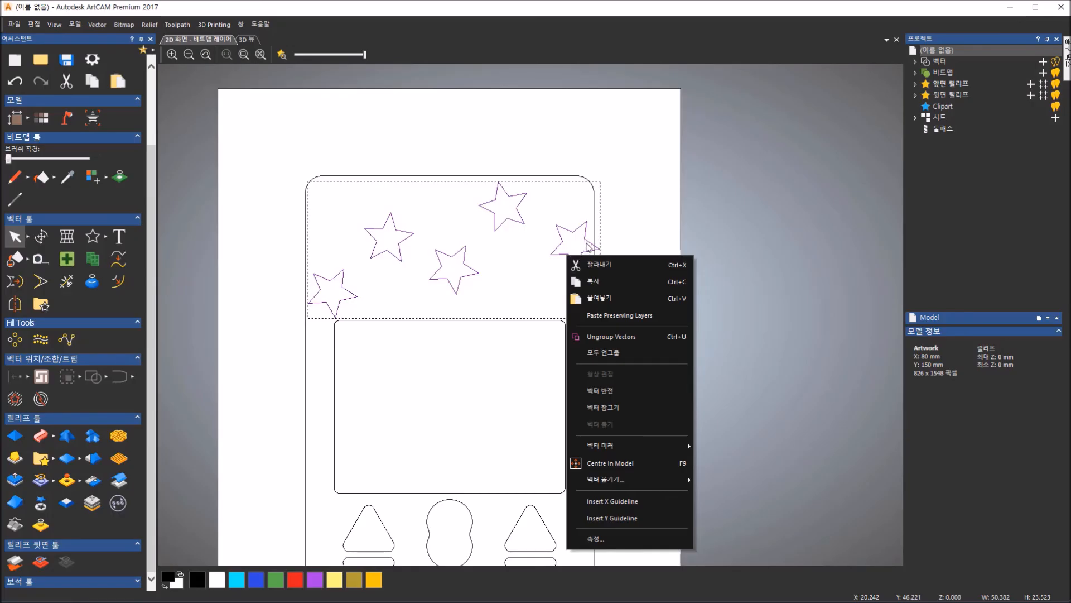
pyautogui.click(606, 337)
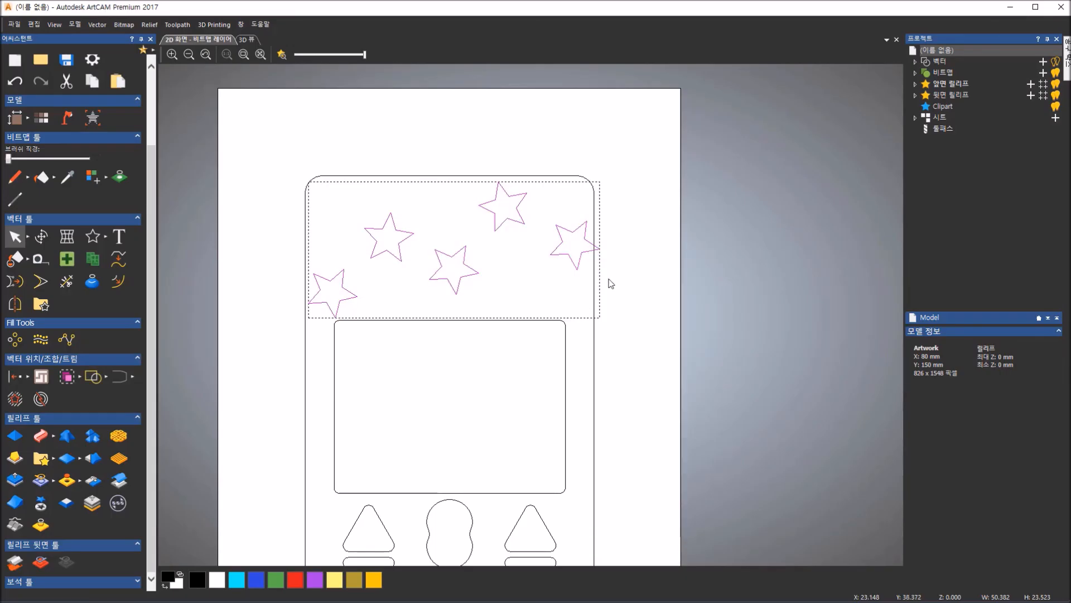
# - Move the rightmost star slightly left and down so it lies inside the phone outline, and fit the whole model in view
pyautogui.click(623, 272)
pyautogui.click(582, 254)
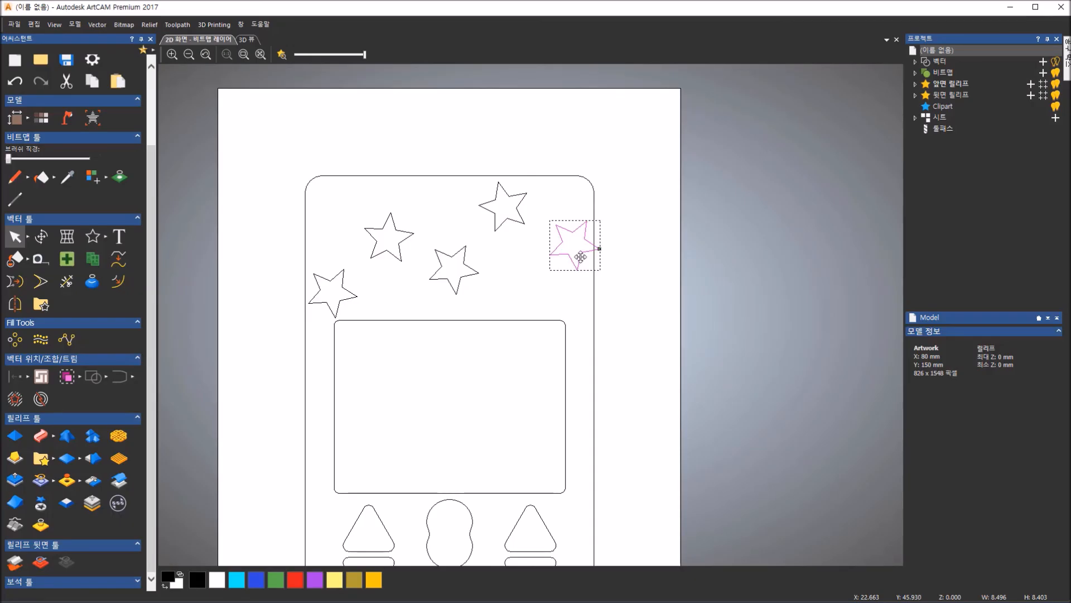
pyautogui.moveTo(581, 257); pyautogui.dragTo(573, 261)
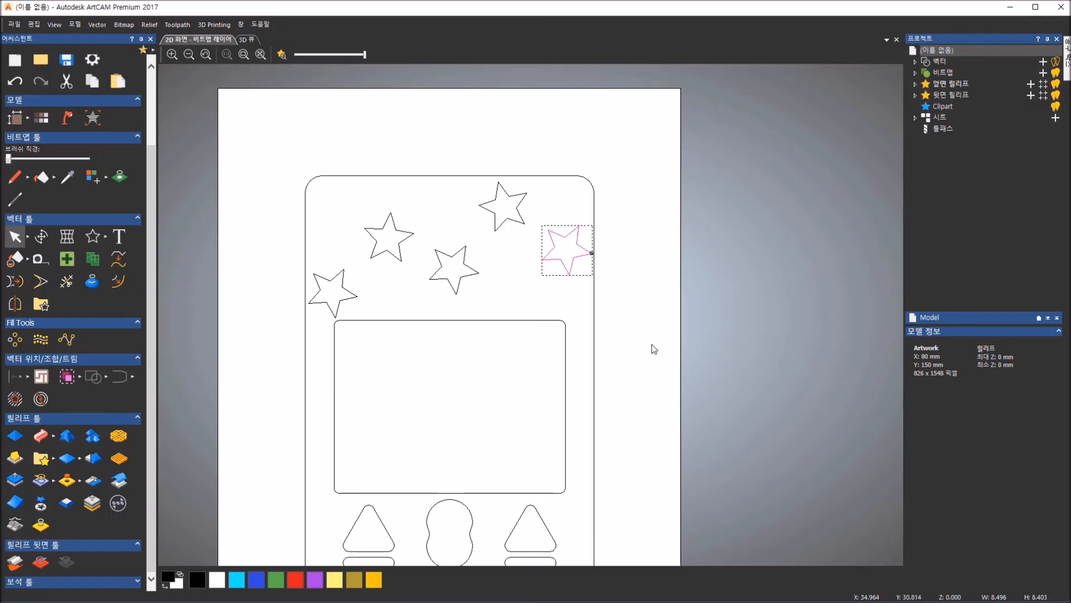
pyautogui.click(652, 343)
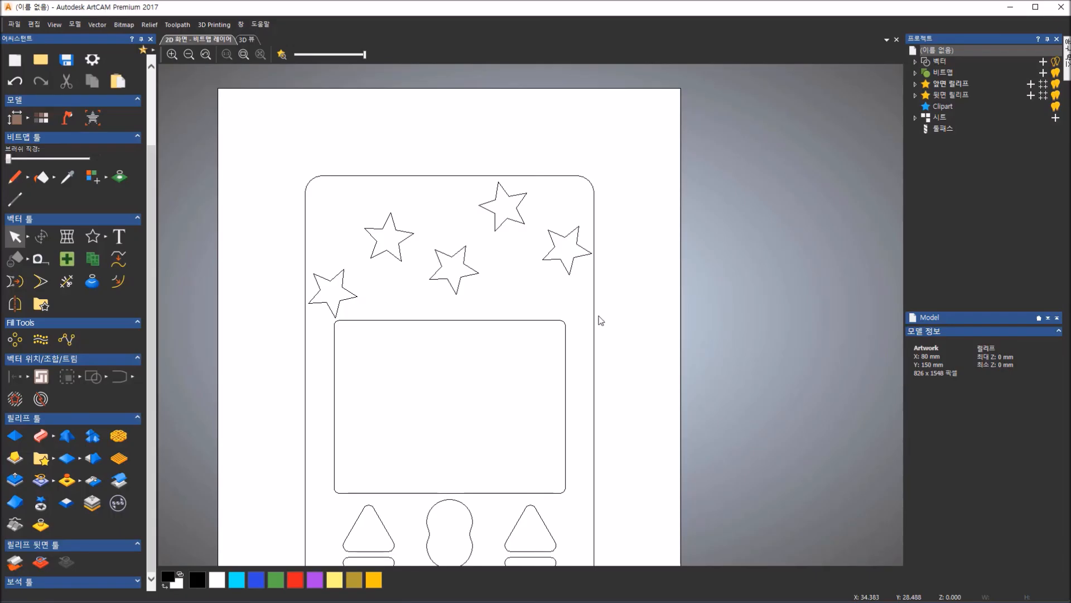
pyautogui.click(250, 56)
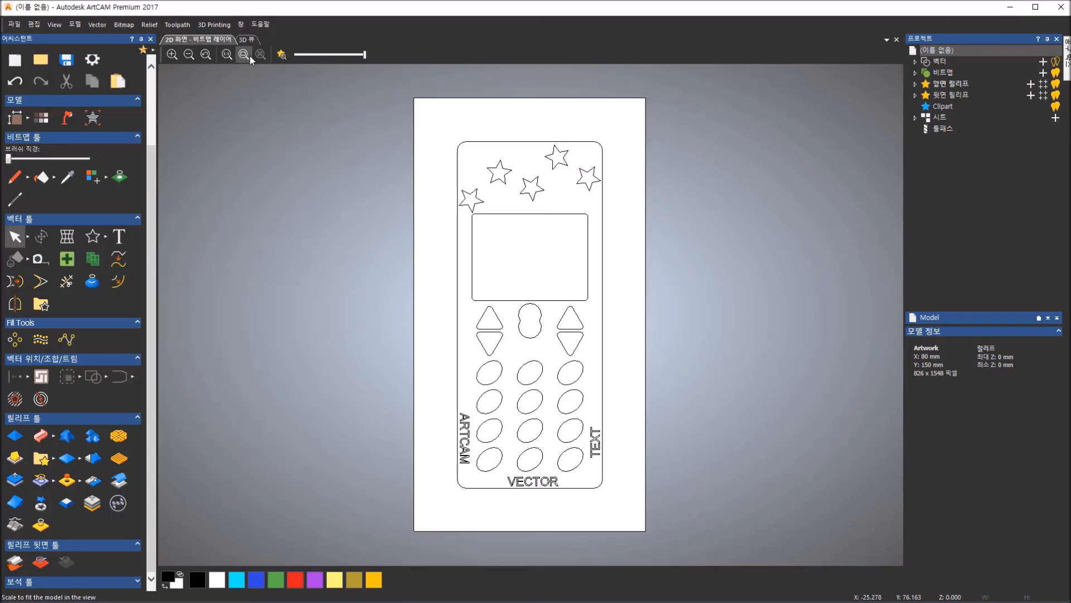